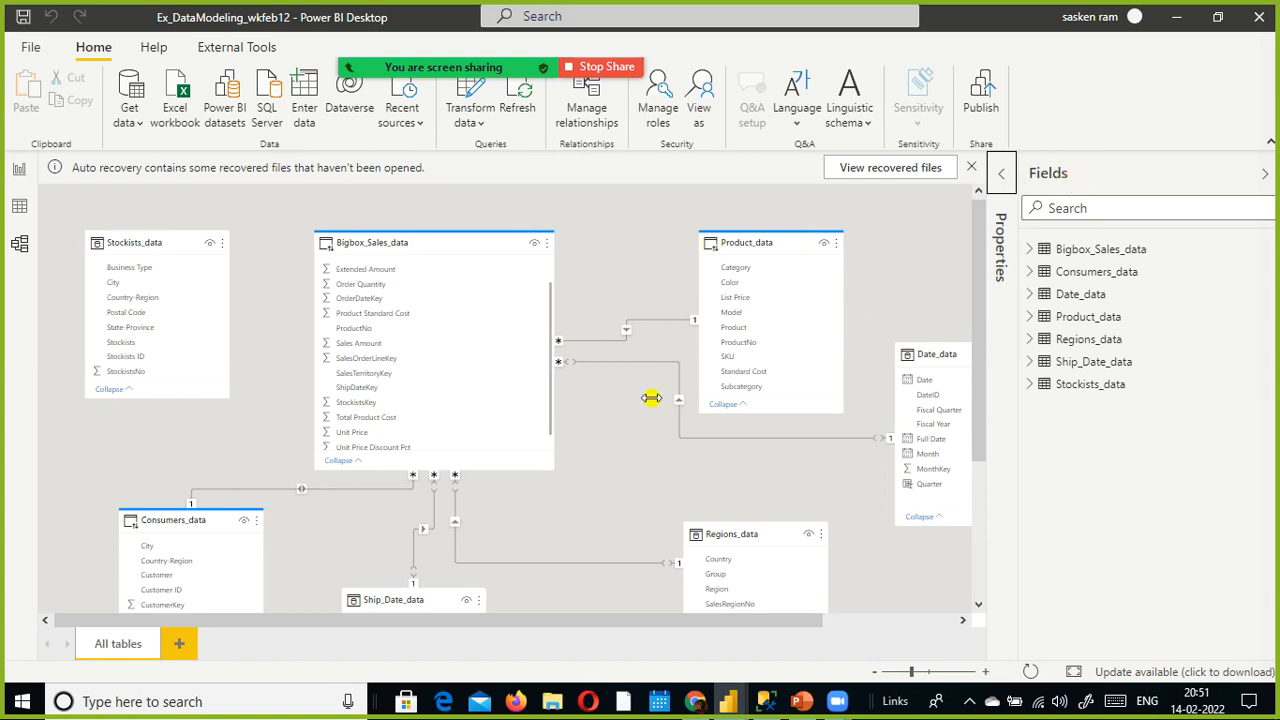
Step: Look over the model diagram, then examine the data of every table from Bigbox_Sales_data through Stockists_data
scroll(652, 380, down, 2)
scroll(655, 376, up, 1)
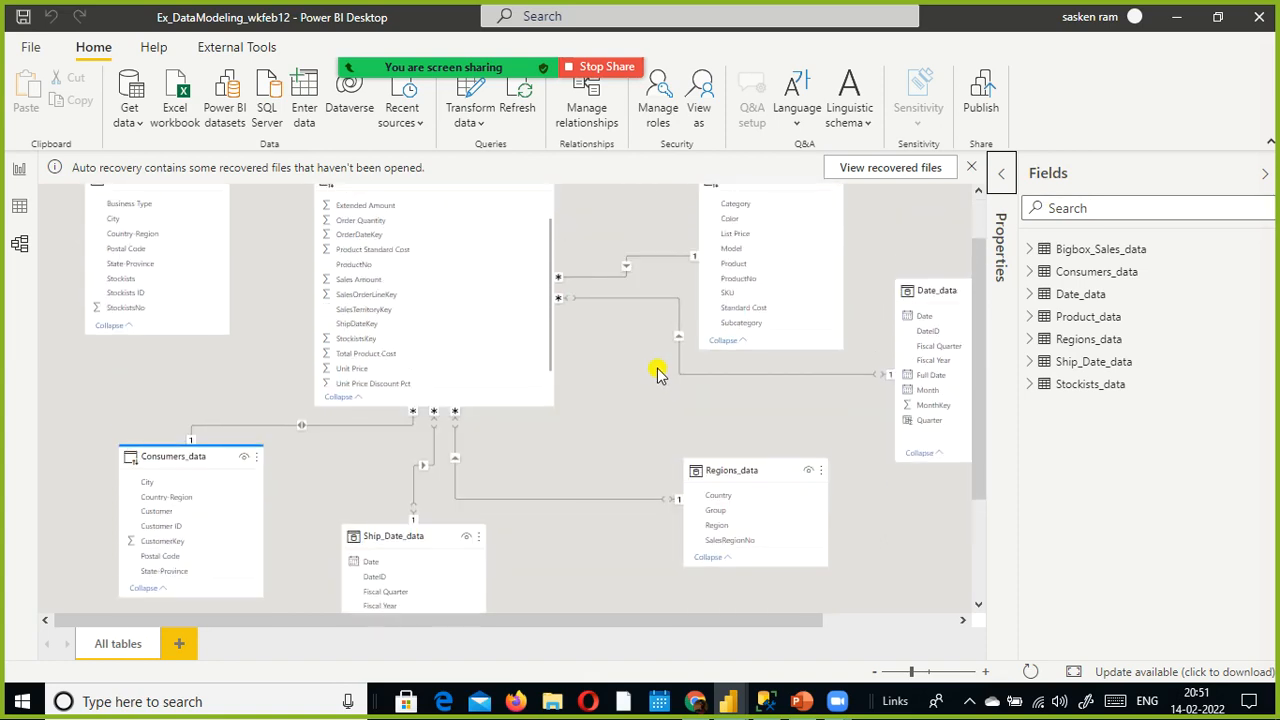
scroll(657, 373, up, 1)
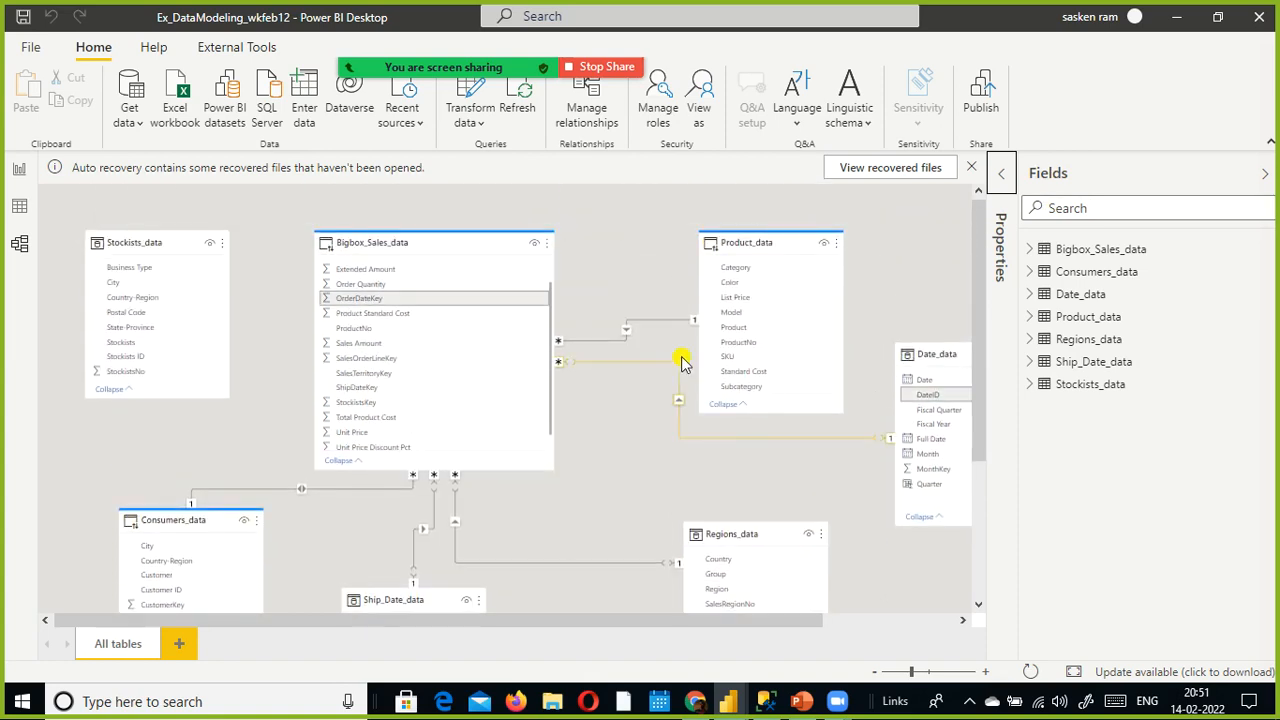
click(19, 206)
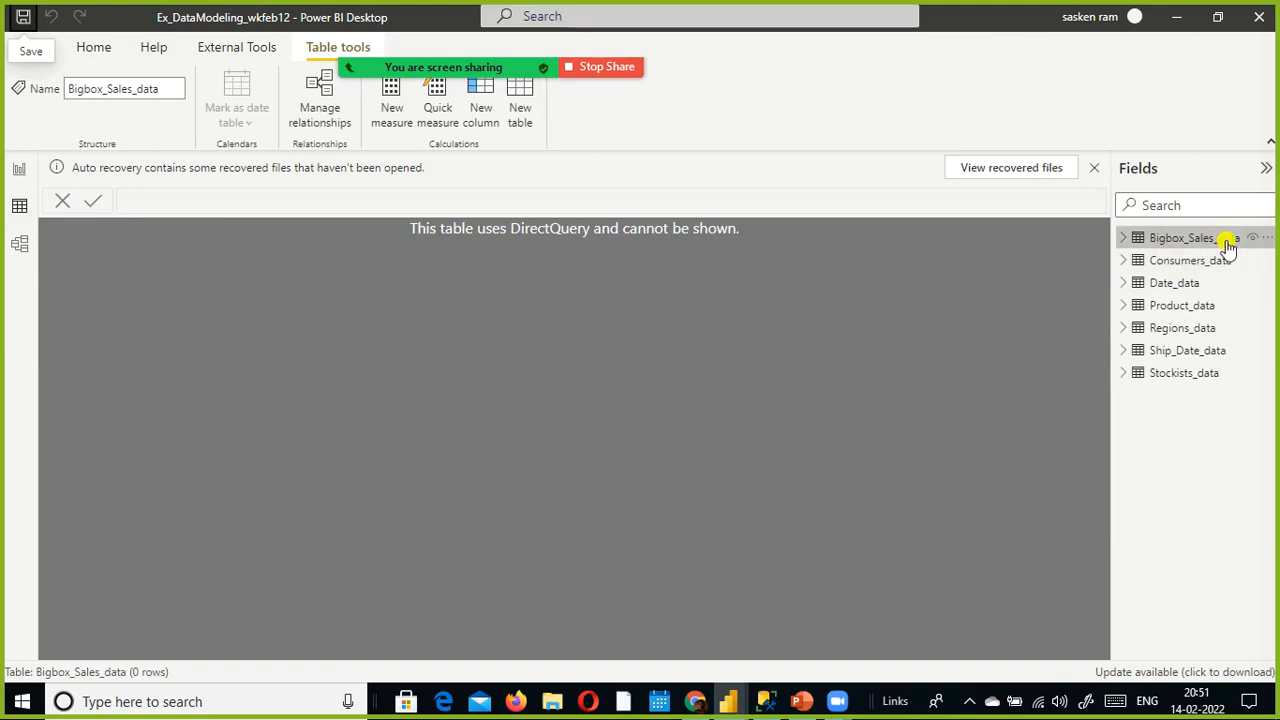
mouse_move(1236, 241)
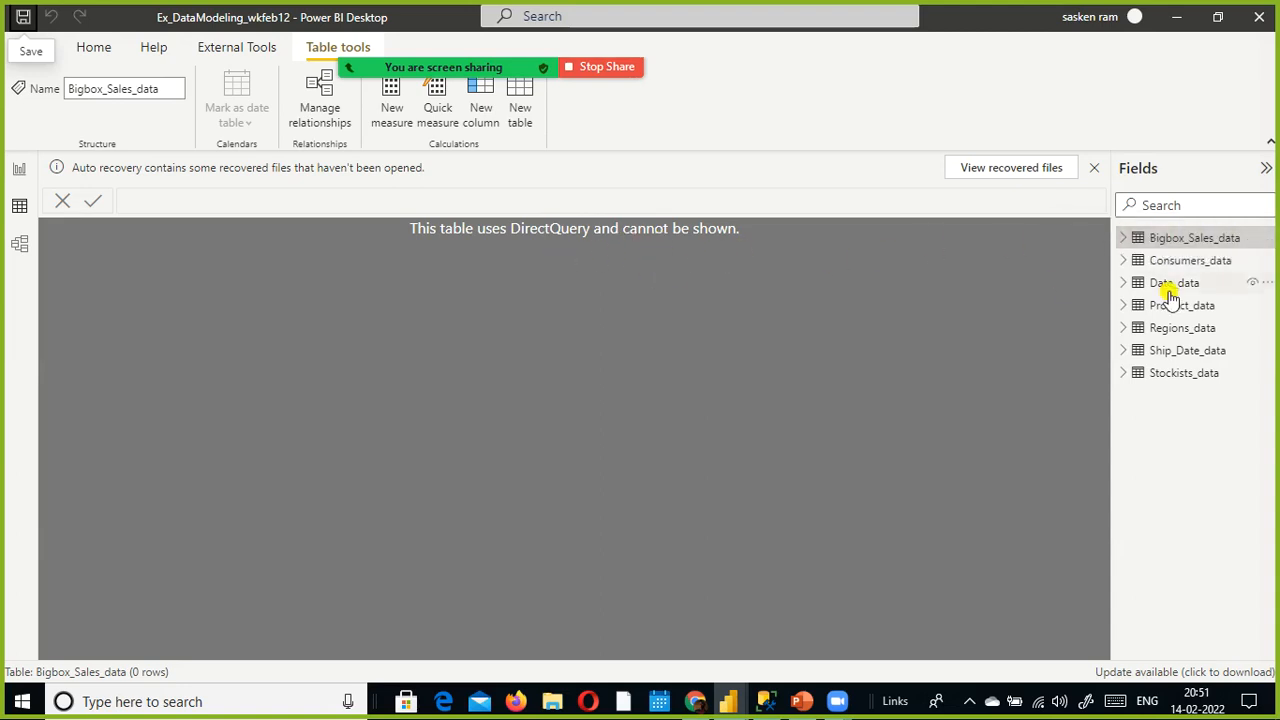
click(1183, 263)
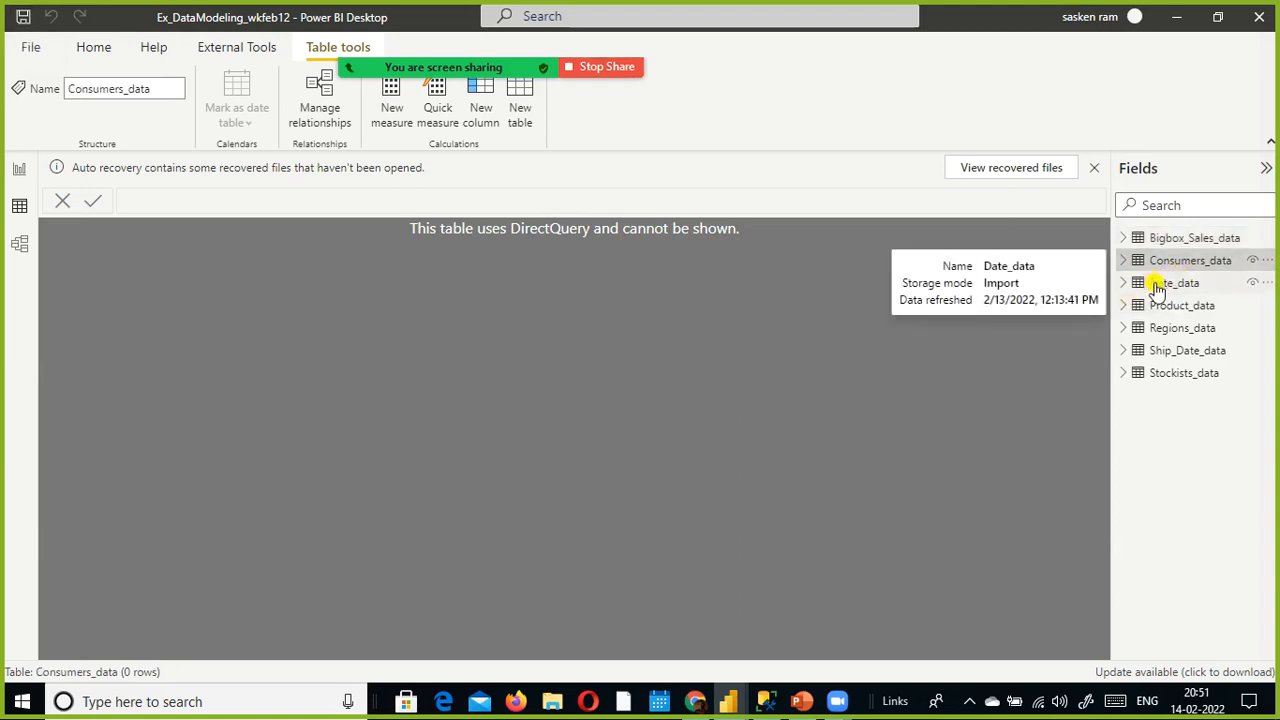
click(1157, 285)
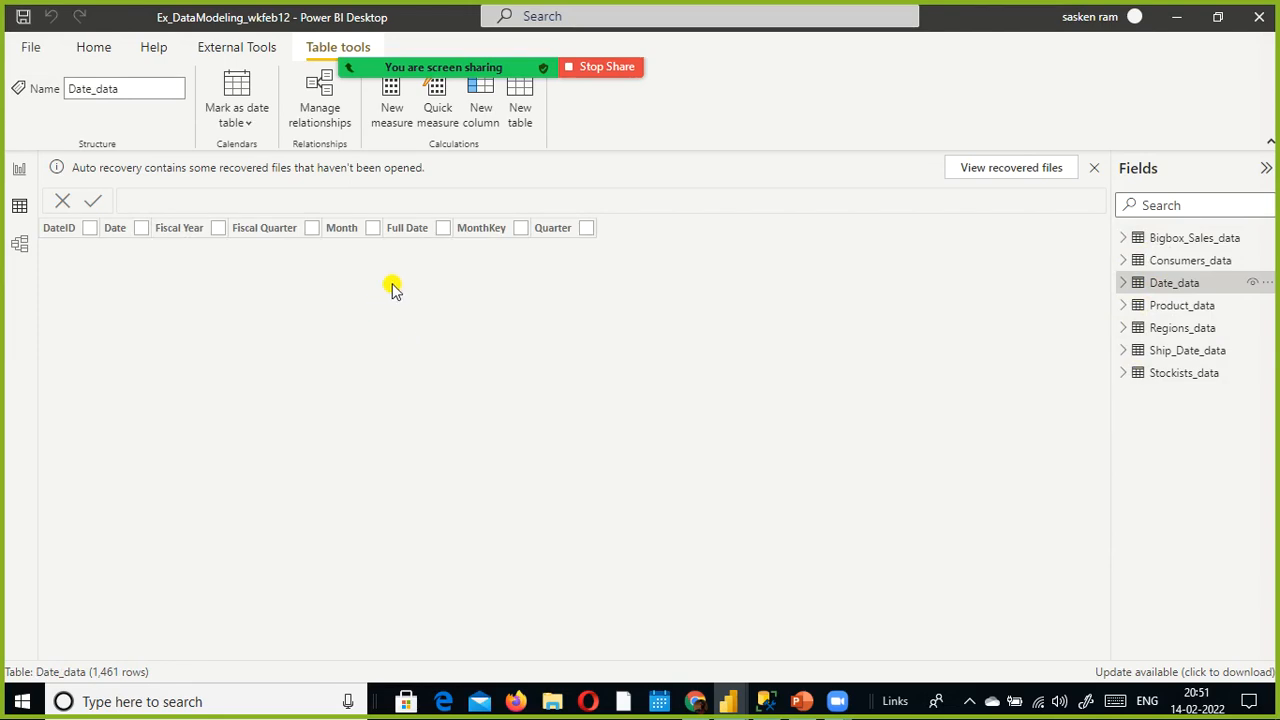
click(1197, 310)
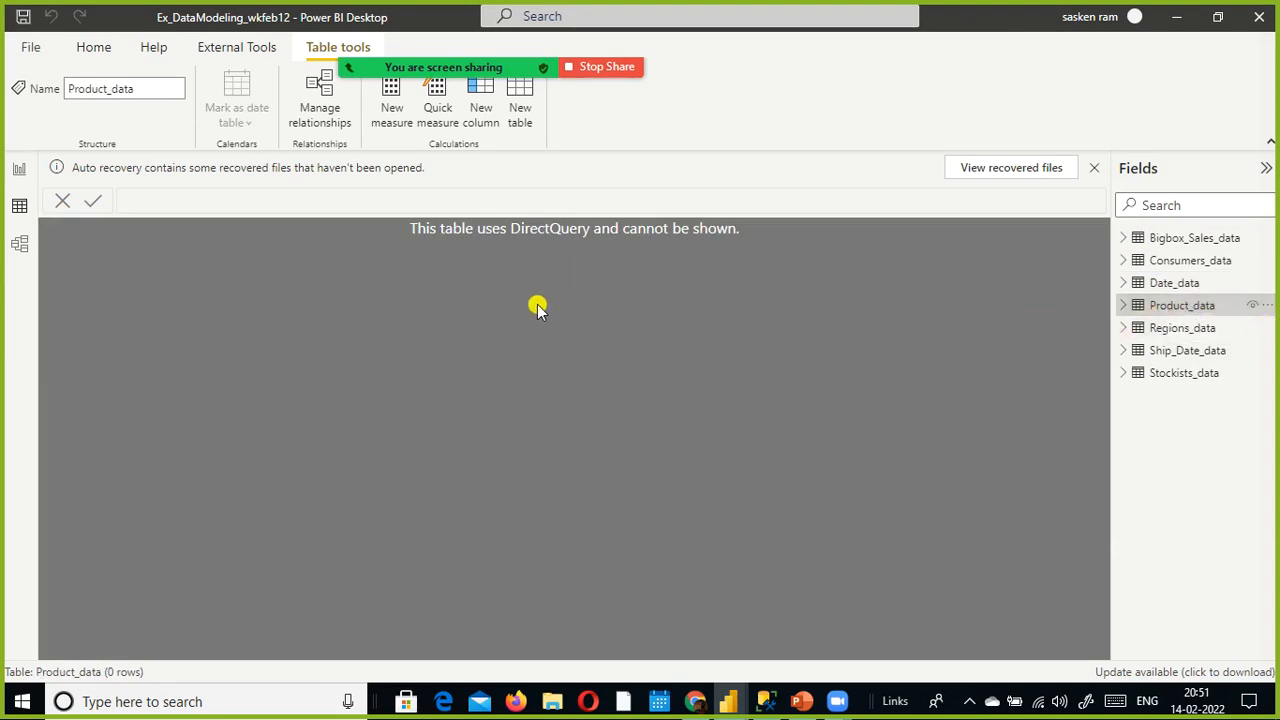
click(1168, 330)
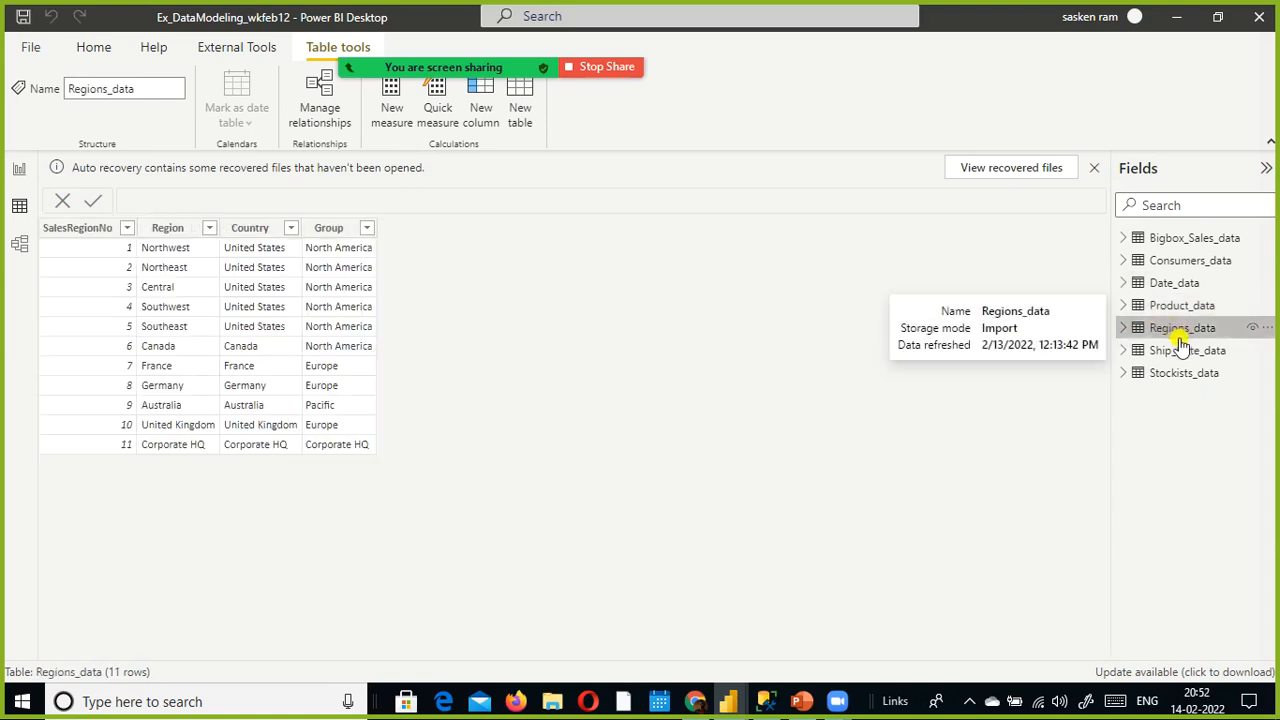
click(1165, 351)
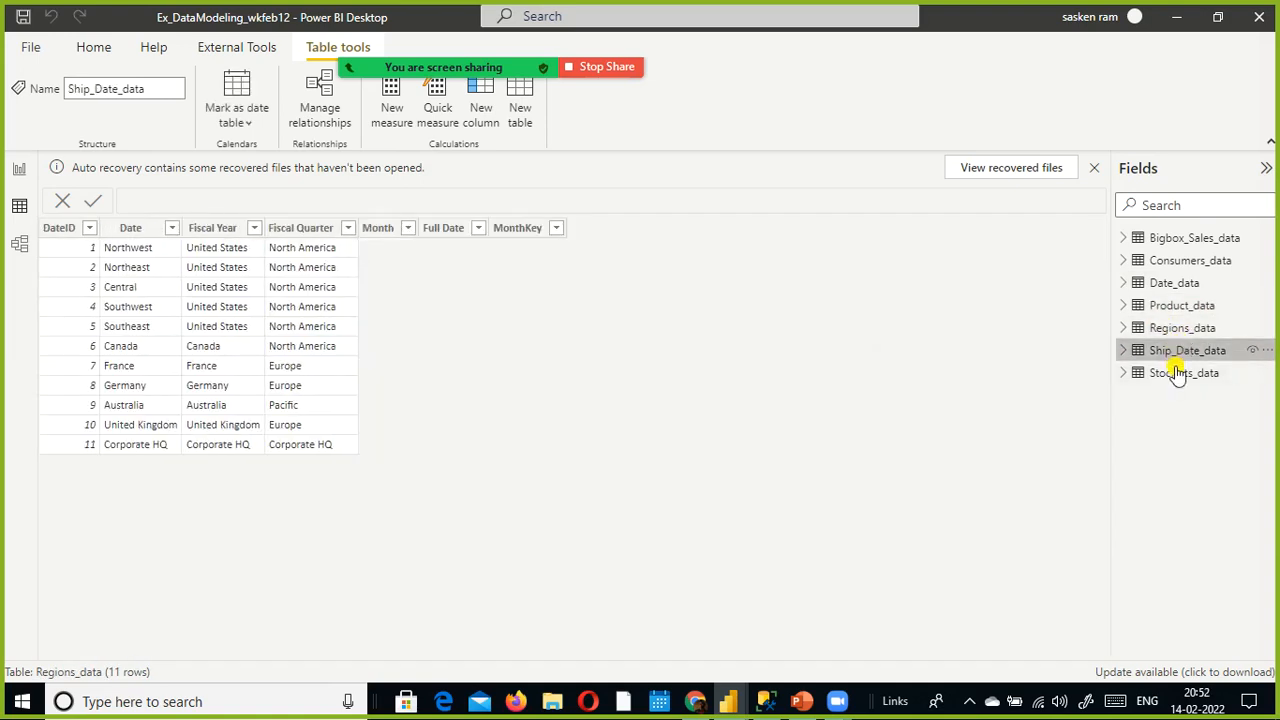
click(1170, 374)
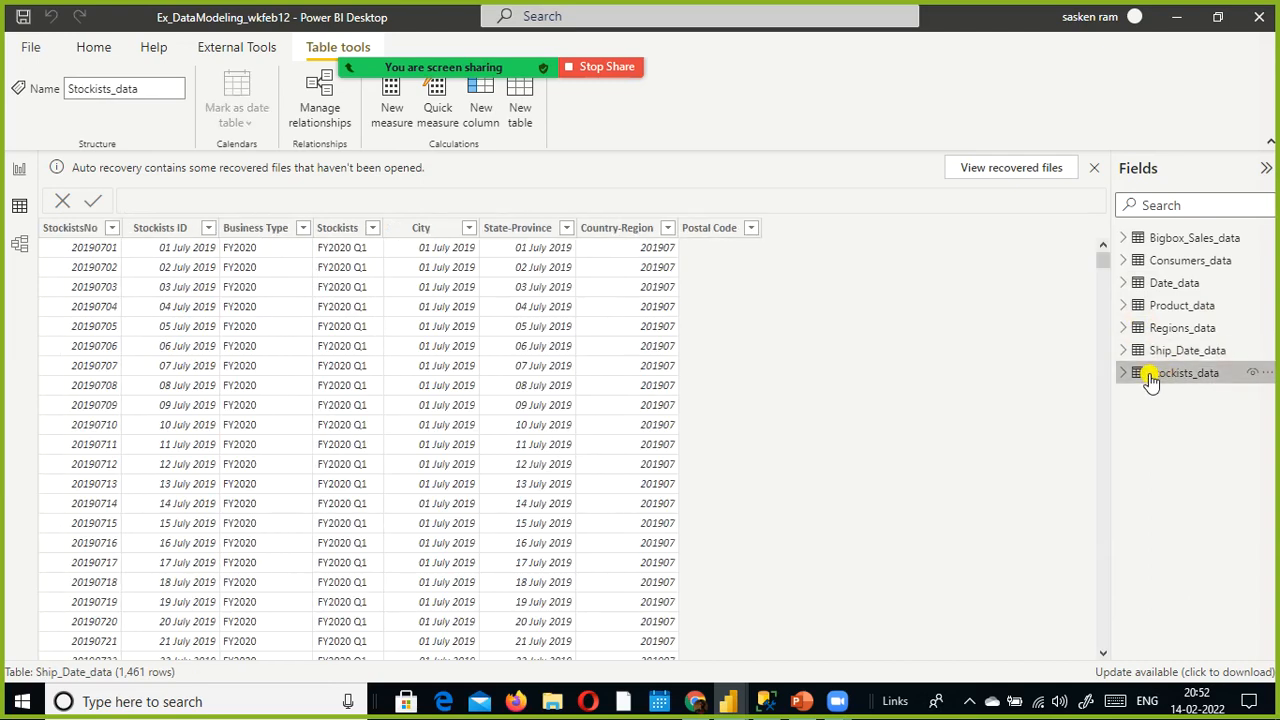
Step: Return to the model diagram and check the storage mode and data source of the Product_data table
click(21, 246)
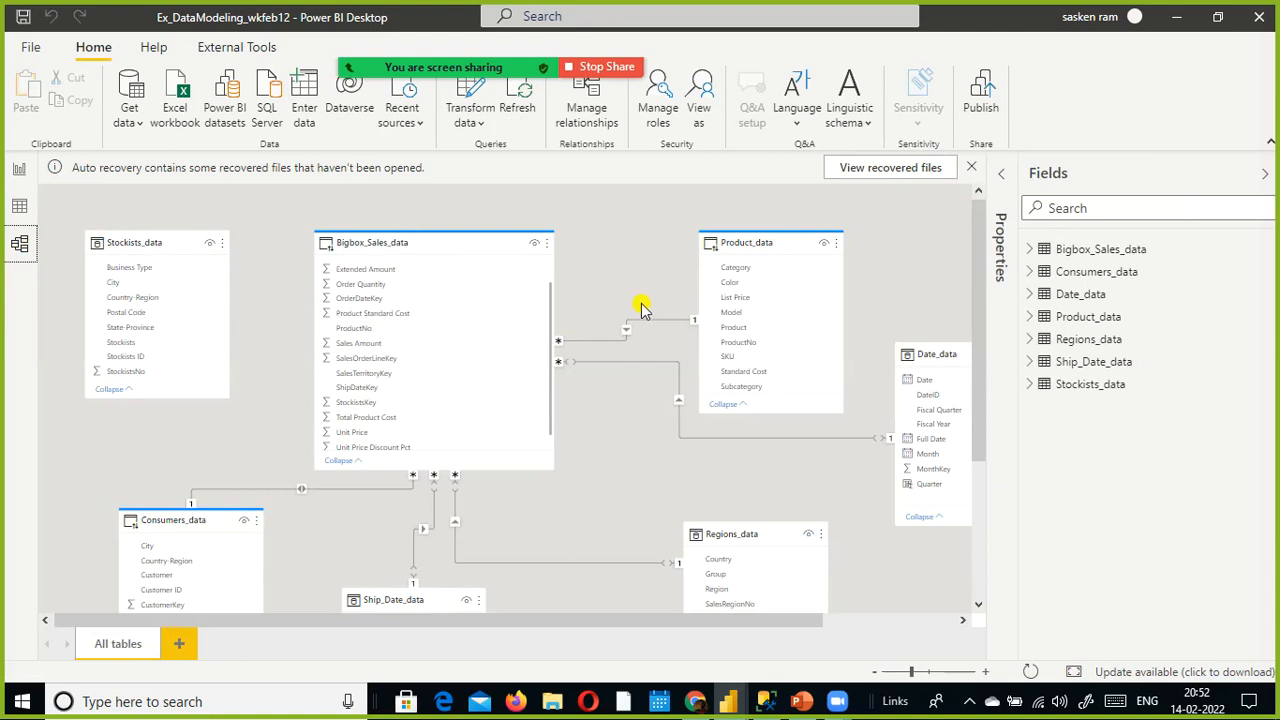
scroll(642, 312, down, 3)
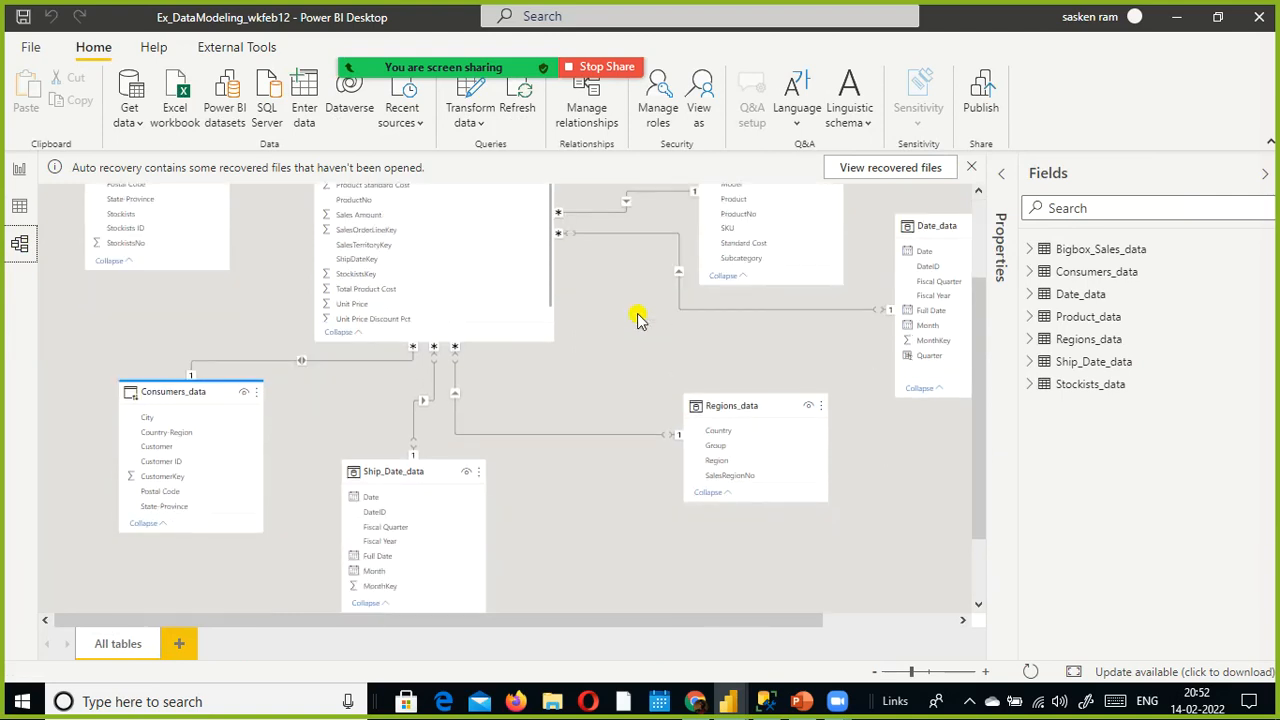
scroll(640, 317, up, 3)
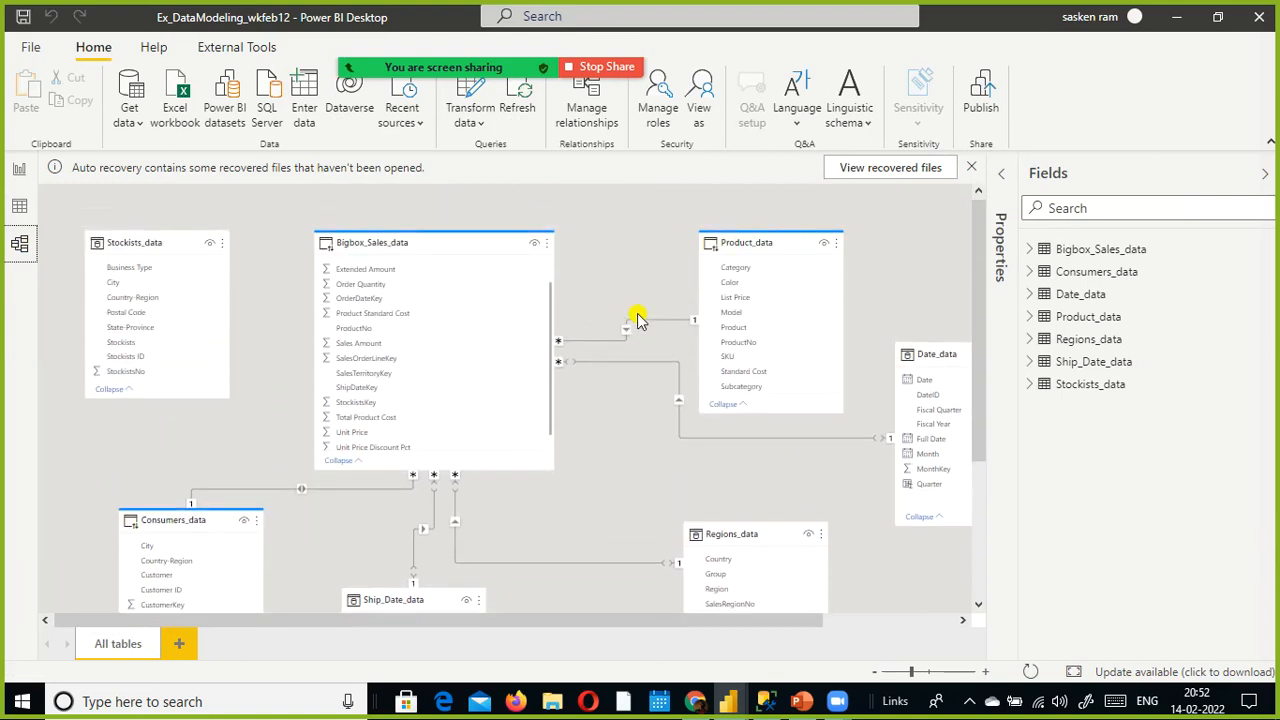
mouse_move(783, 232)
drag(783, 232, 786, 203)
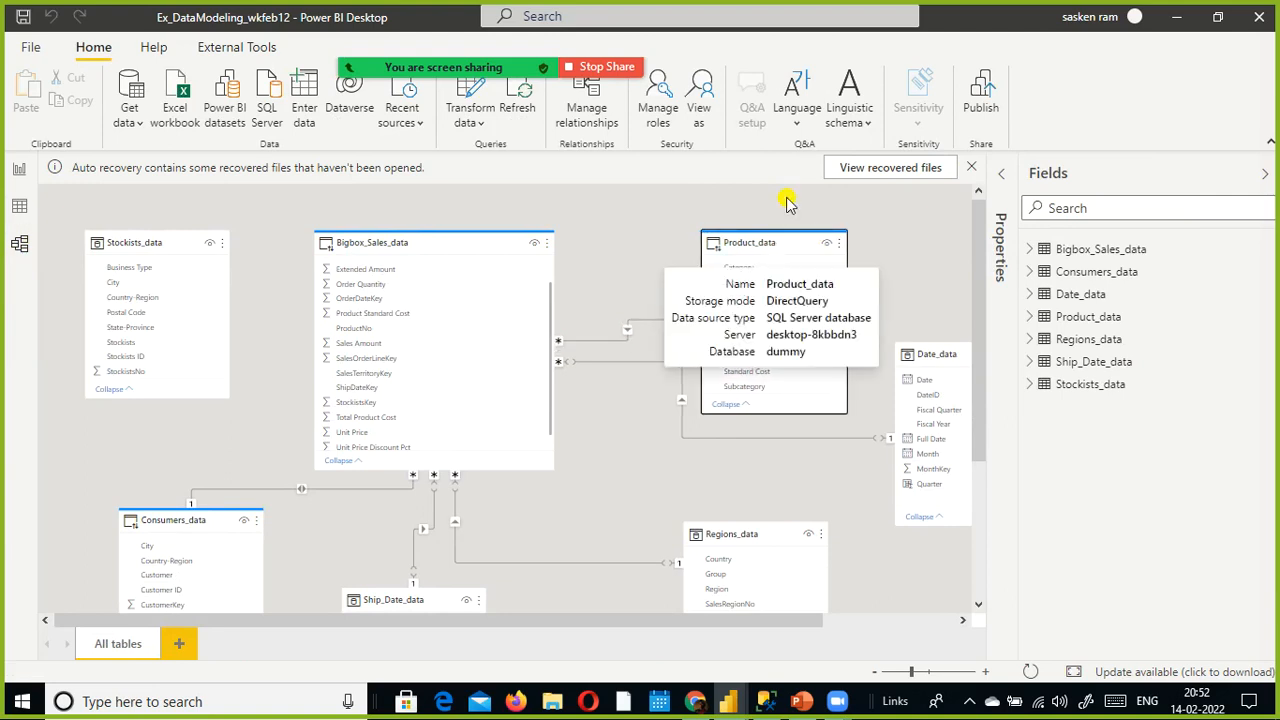
Step: Collapse the Fields list to widen the model diagram and examine all tables and their relationship lines
click(1264, 173)
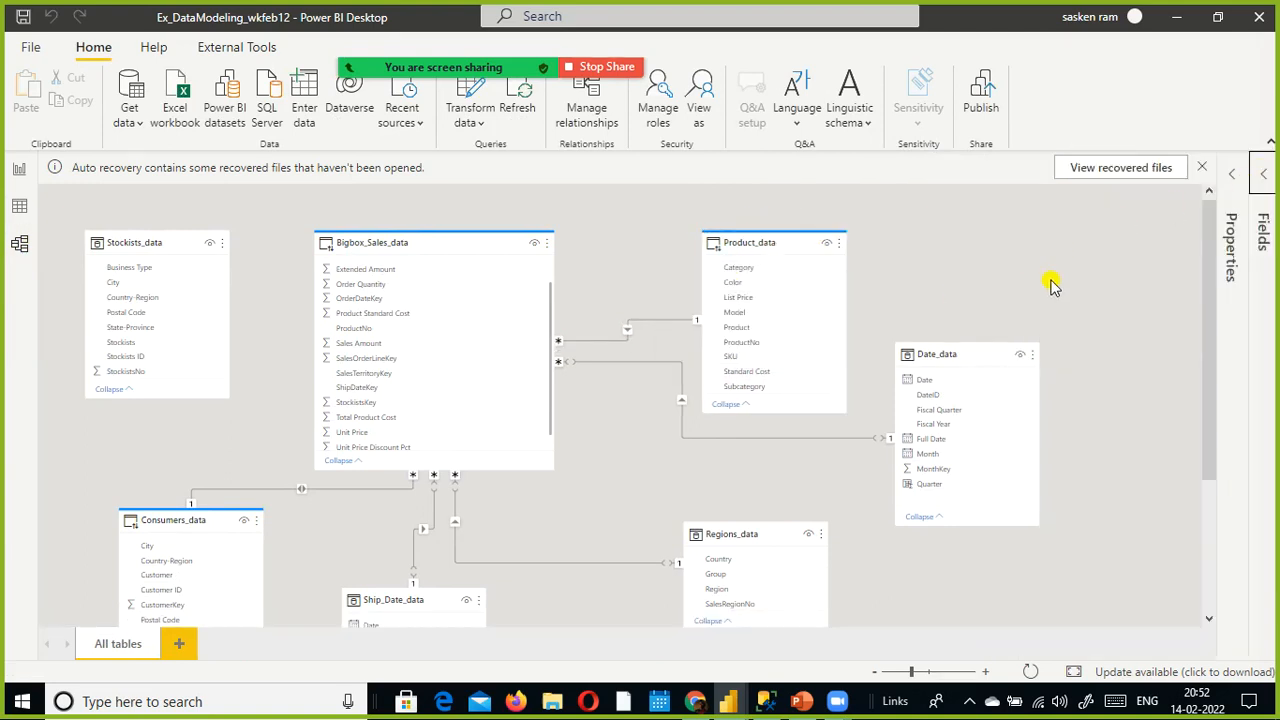
scroll(1055, 287, down, 3)
scroll(1055, 287, up, 3)
scroll(1055, 287, down, 1)
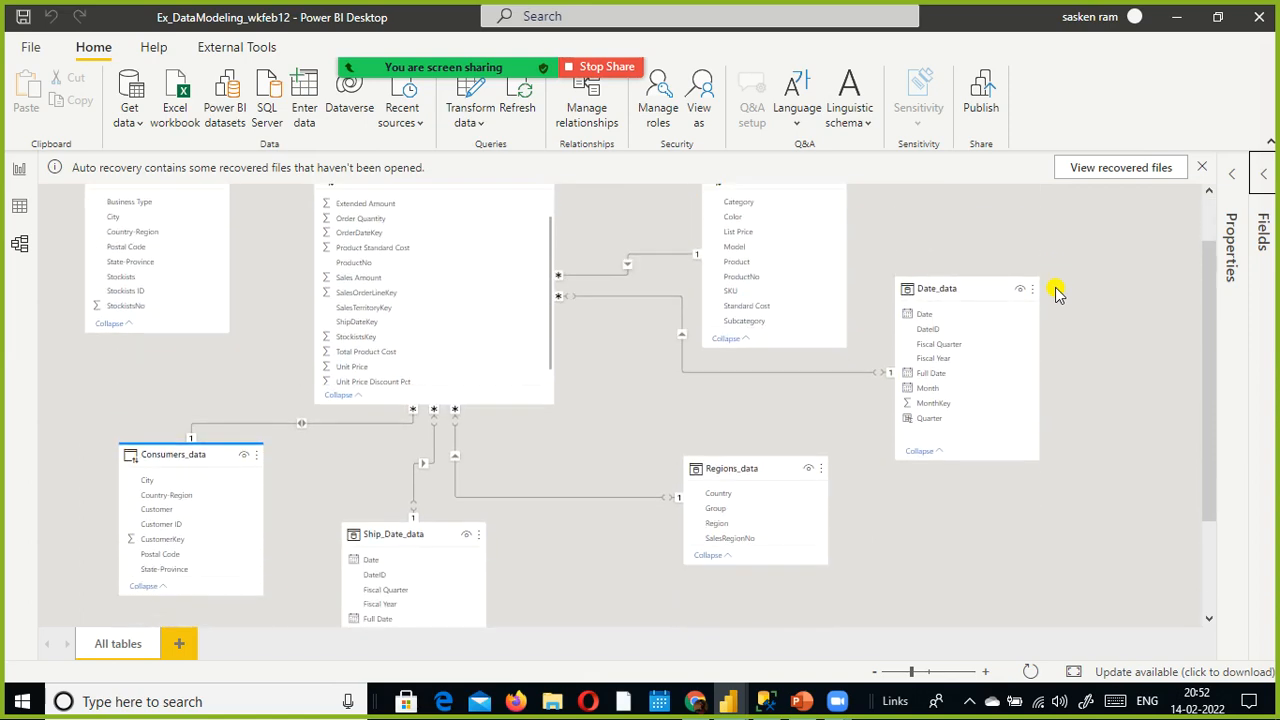
scroll(1058, 291, up, 1)
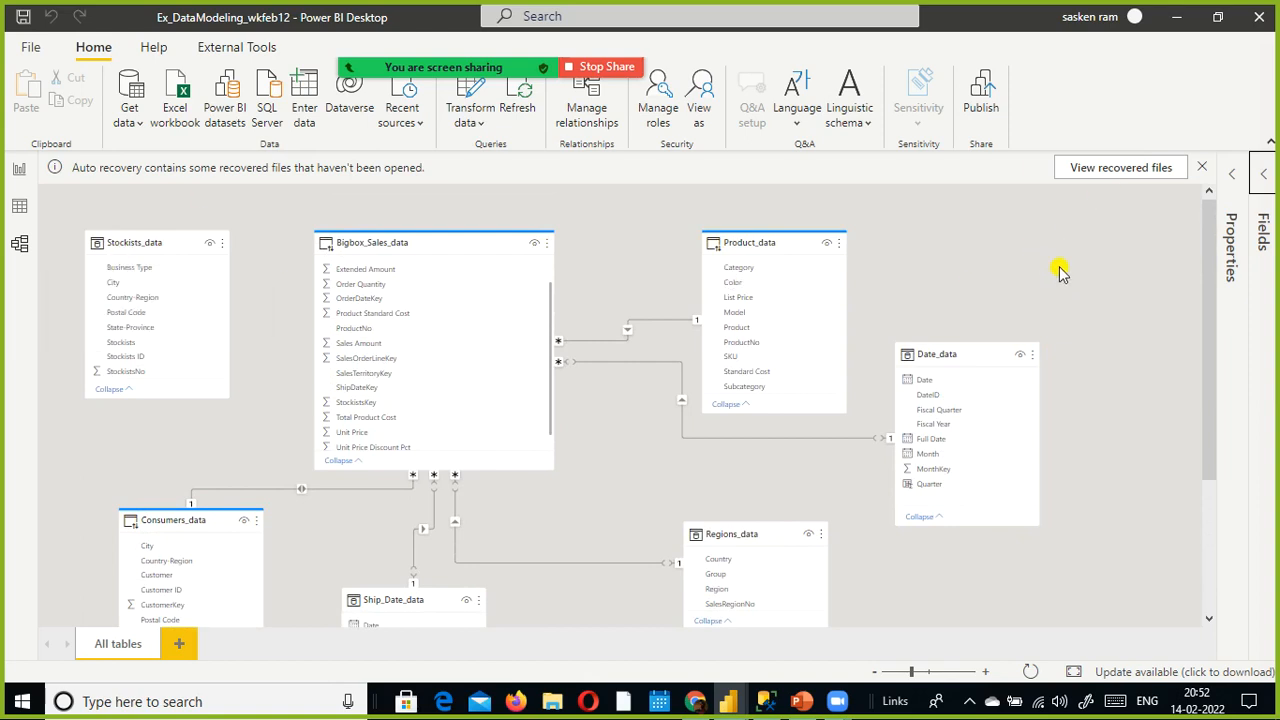
scroll(1060, 272, down, 1)
scroll(1060, 272, up, 1)
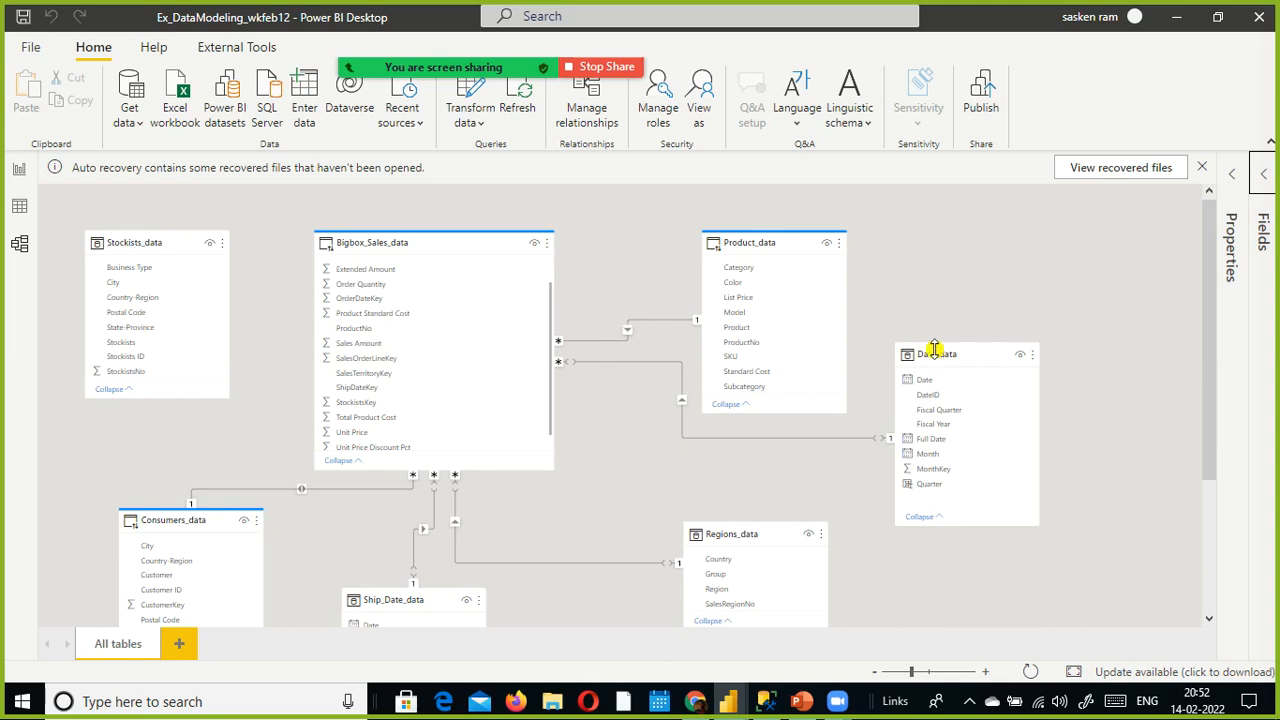
mouse_move(933, 346)
Step: Open the current file's Data Load options to review its relationship and time intelligence settings
click(30, 47)
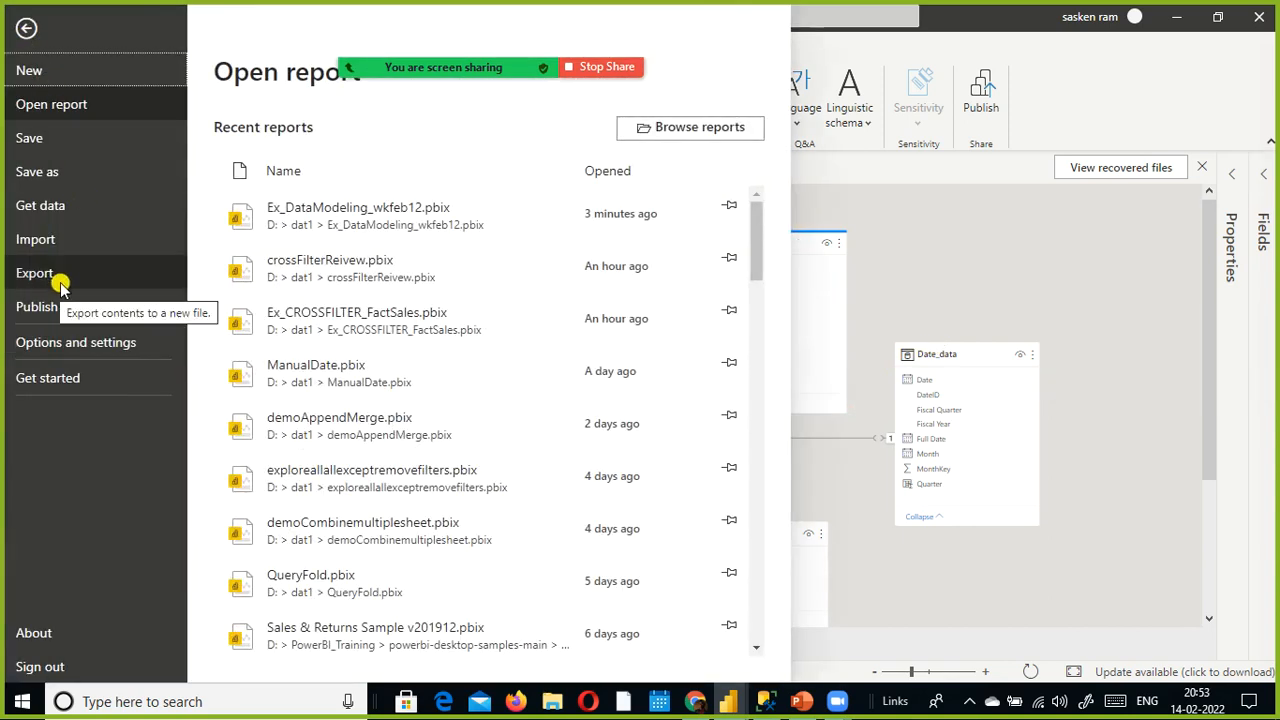
click(52, 340)
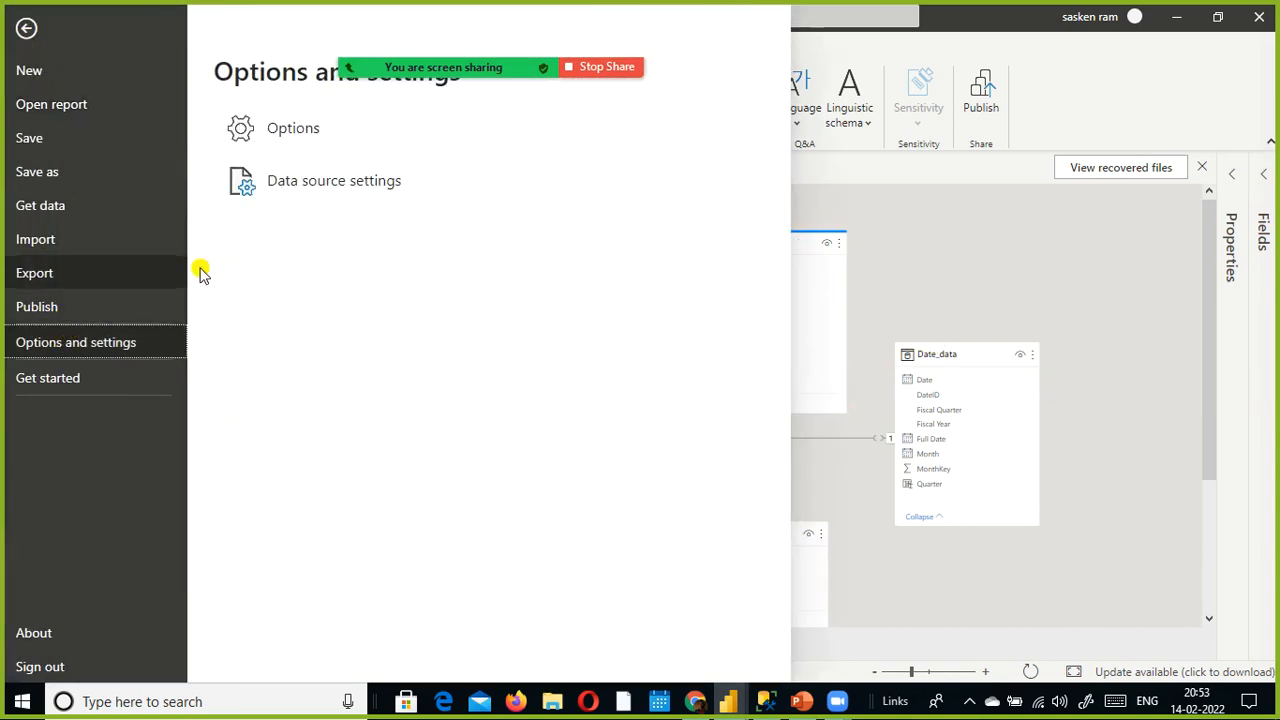
click(290, 131)
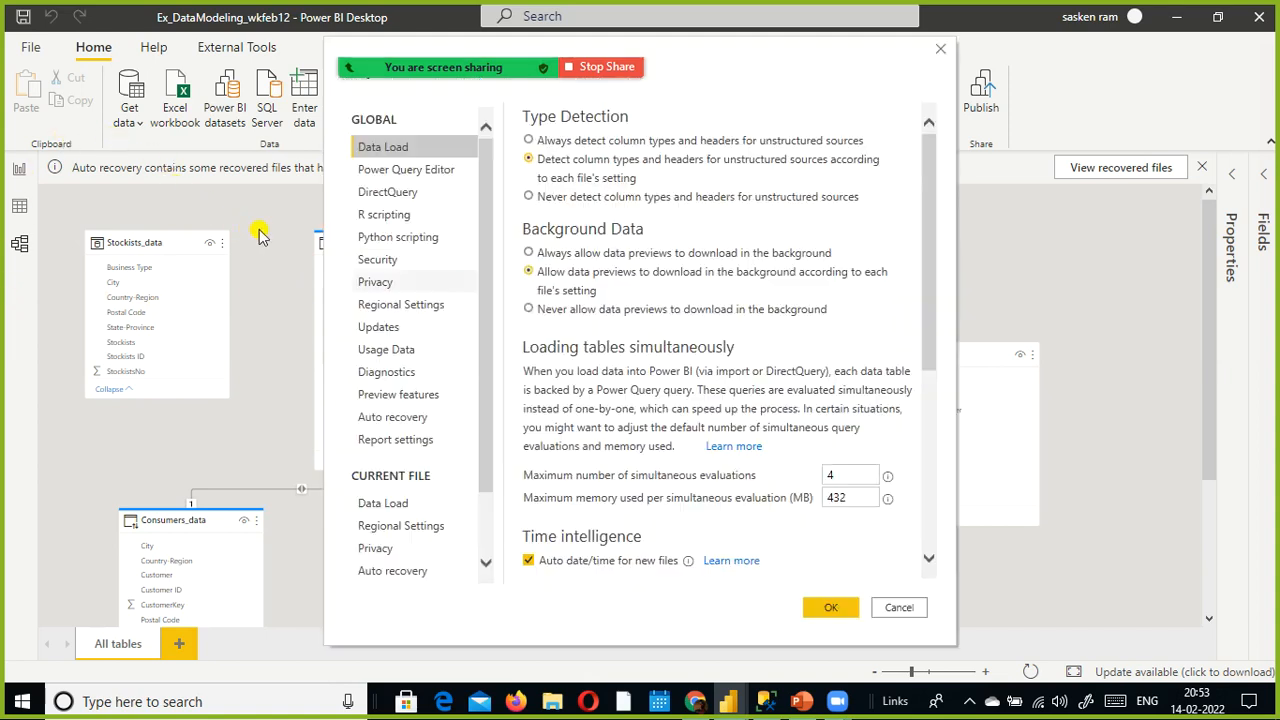
click(398, 505)
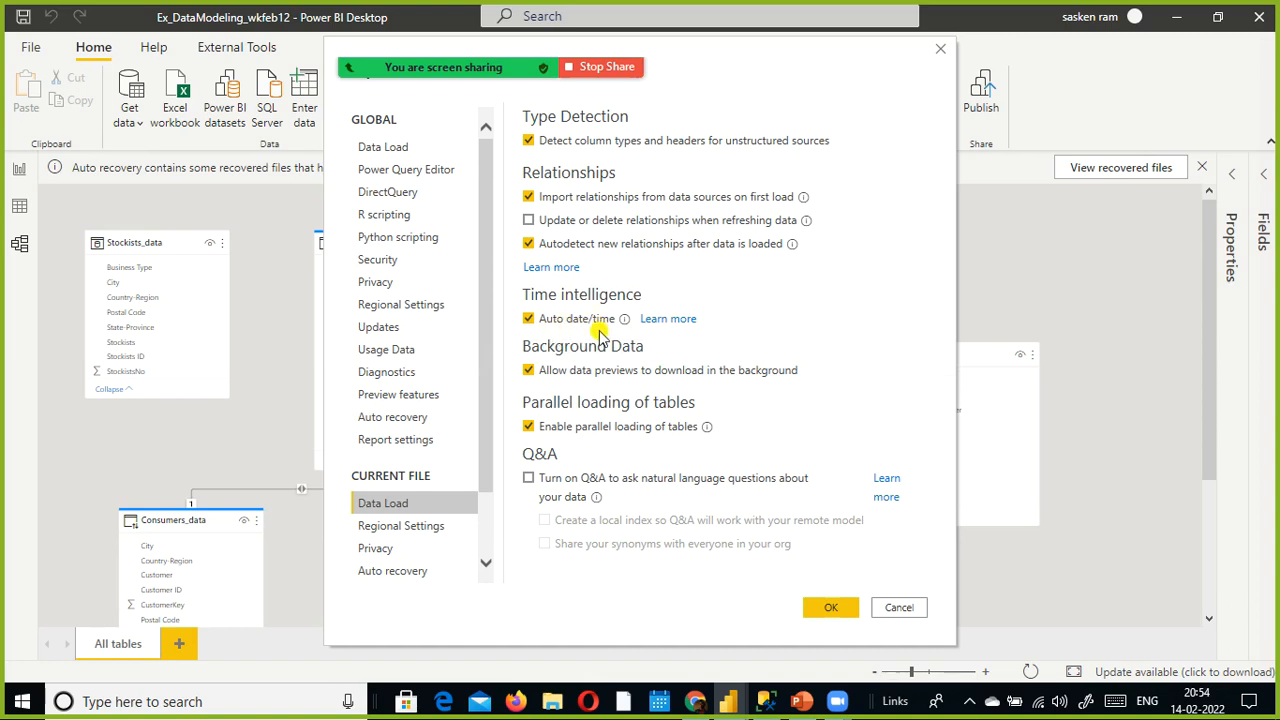
Step: Disable and re-enable Auto date/time for the current file, and accept the options
click(529, 320)
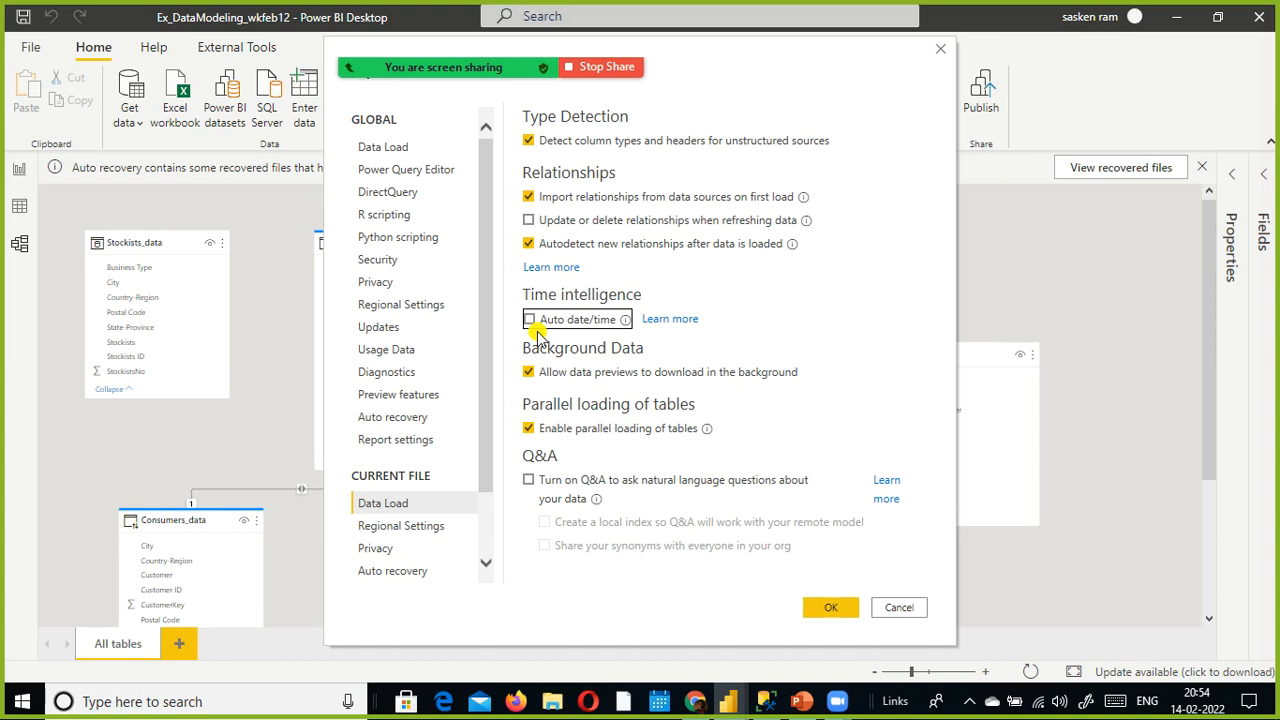
click(528, 319)
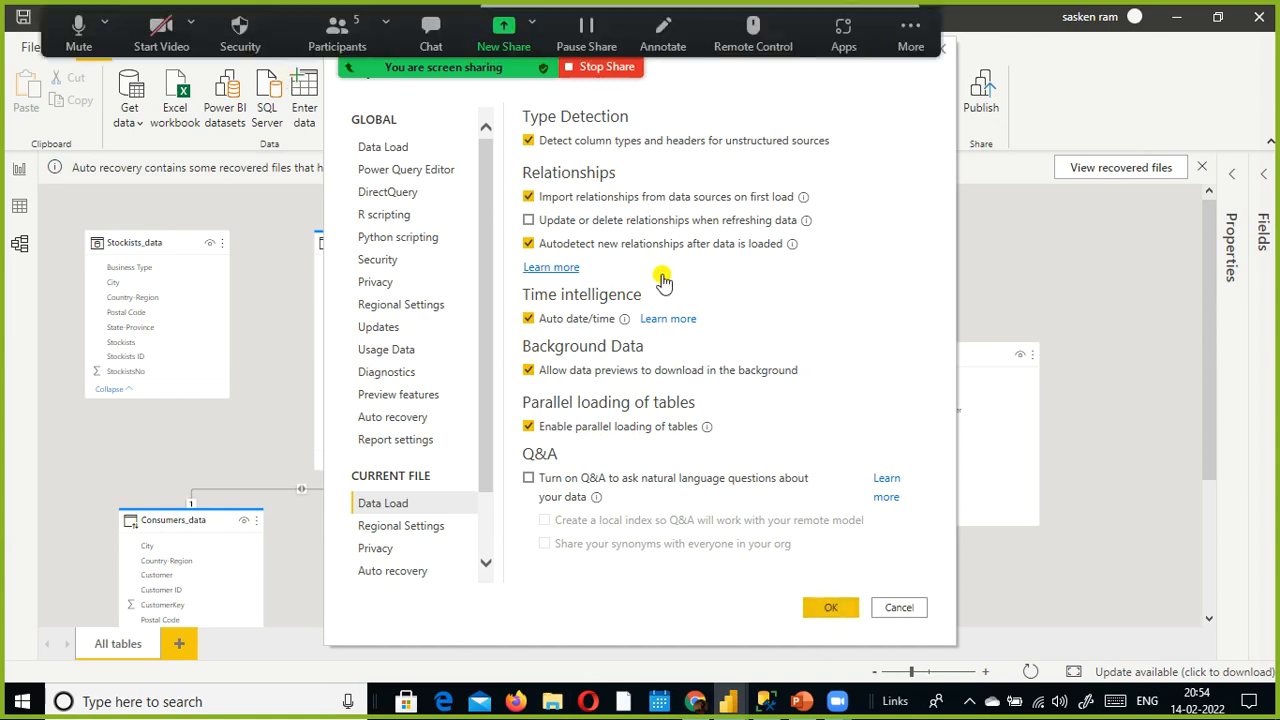
drag(731, 57, 615, 125)
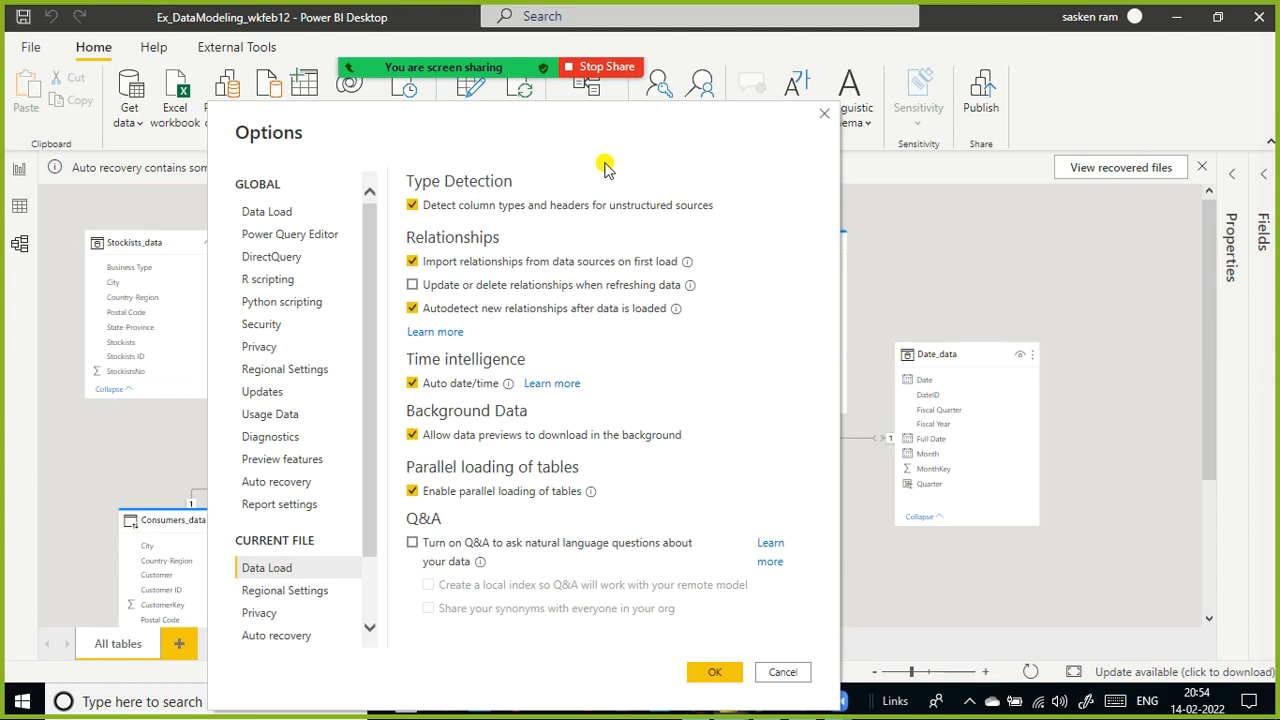
drag(545, 110, 449, 95)
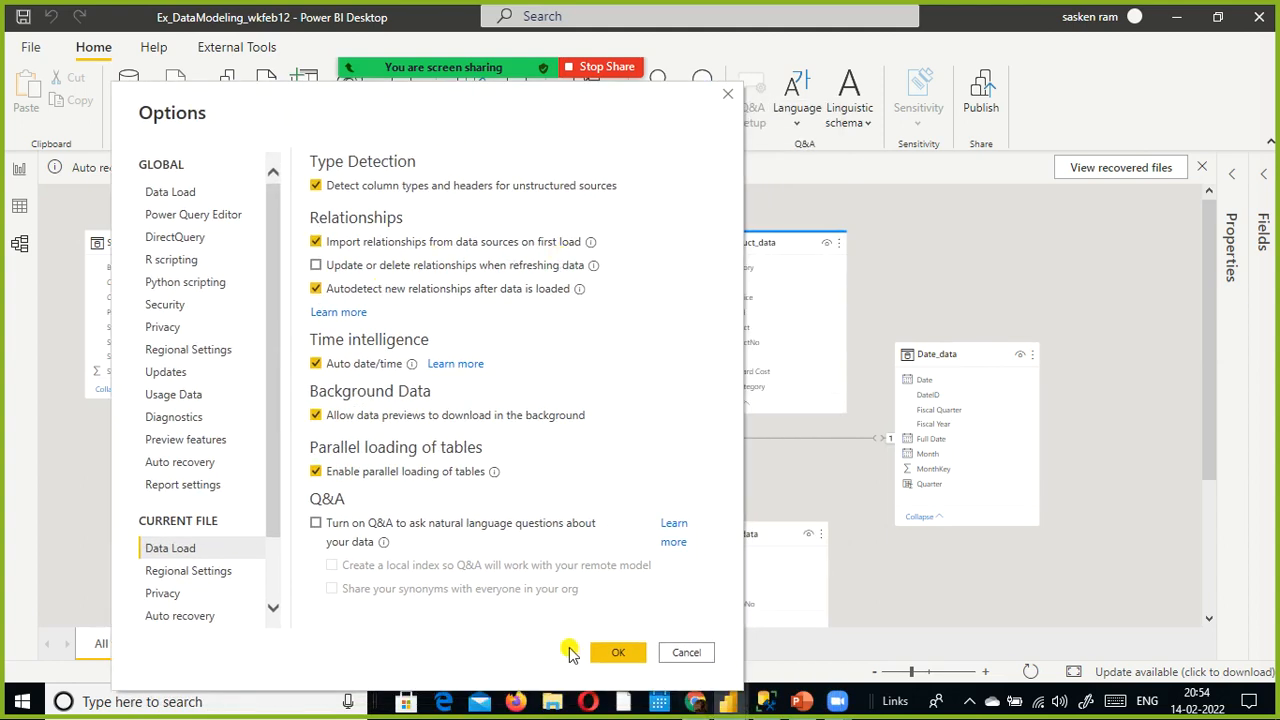
click(605, 652)
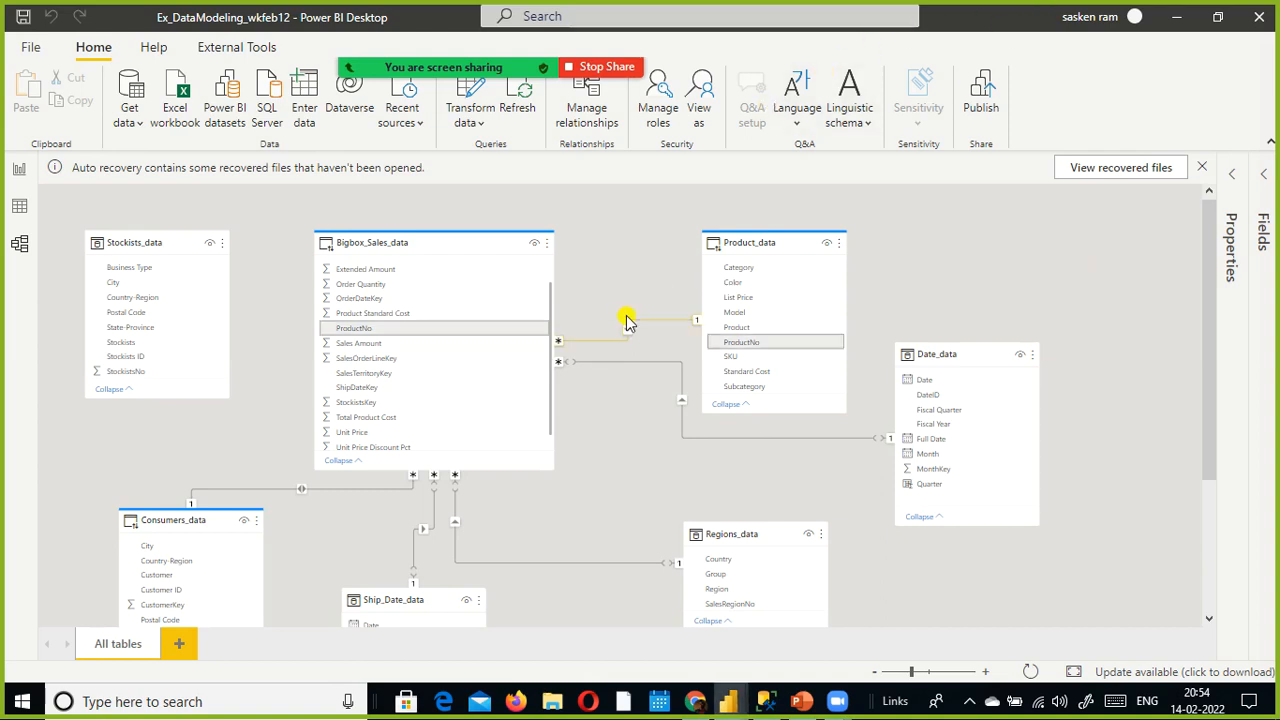
Step: Open the list of all model relationships and review which tables and columns they connect
click(590, 108)
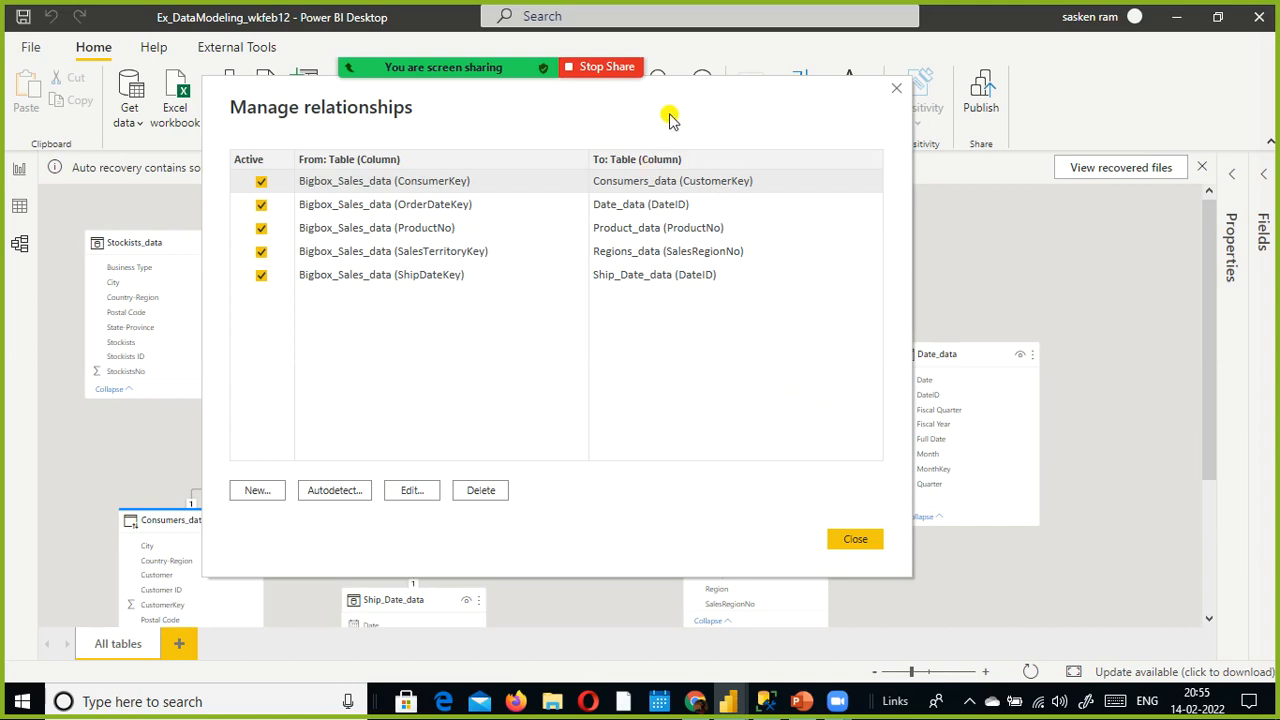
drag(670, 118, 651, 145)
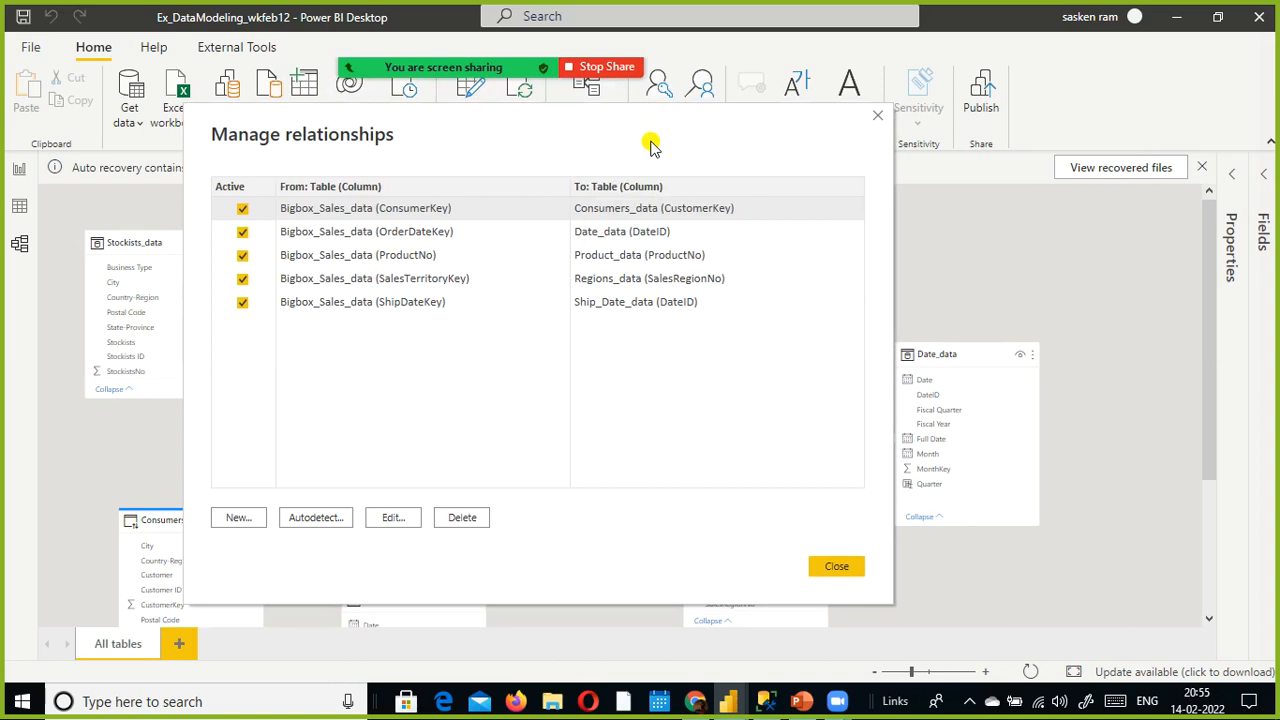
drag(651, 145, 624, 139)
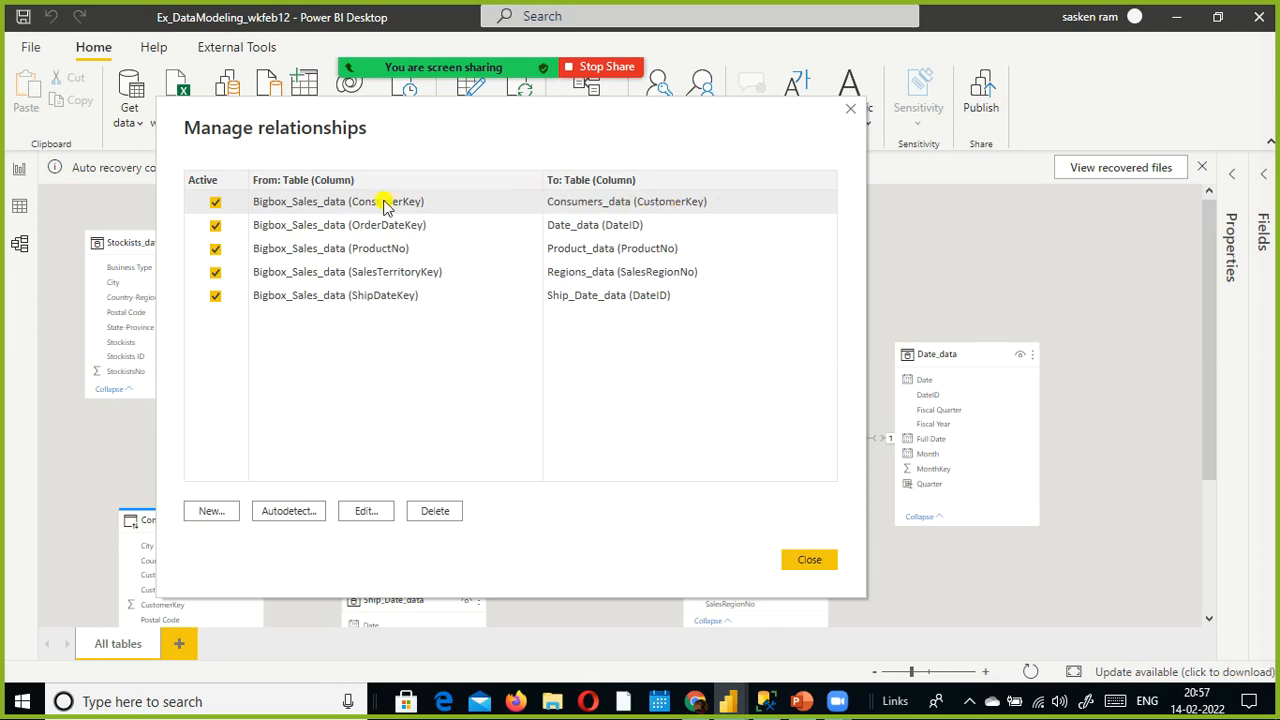
Step: Open the relationship between Bigbox_Sales_data ConsumerKey and Consumers_data CustomerKey, review its key columns, cardinality and cross filter direction, and close the relationship list
click(365, 512)
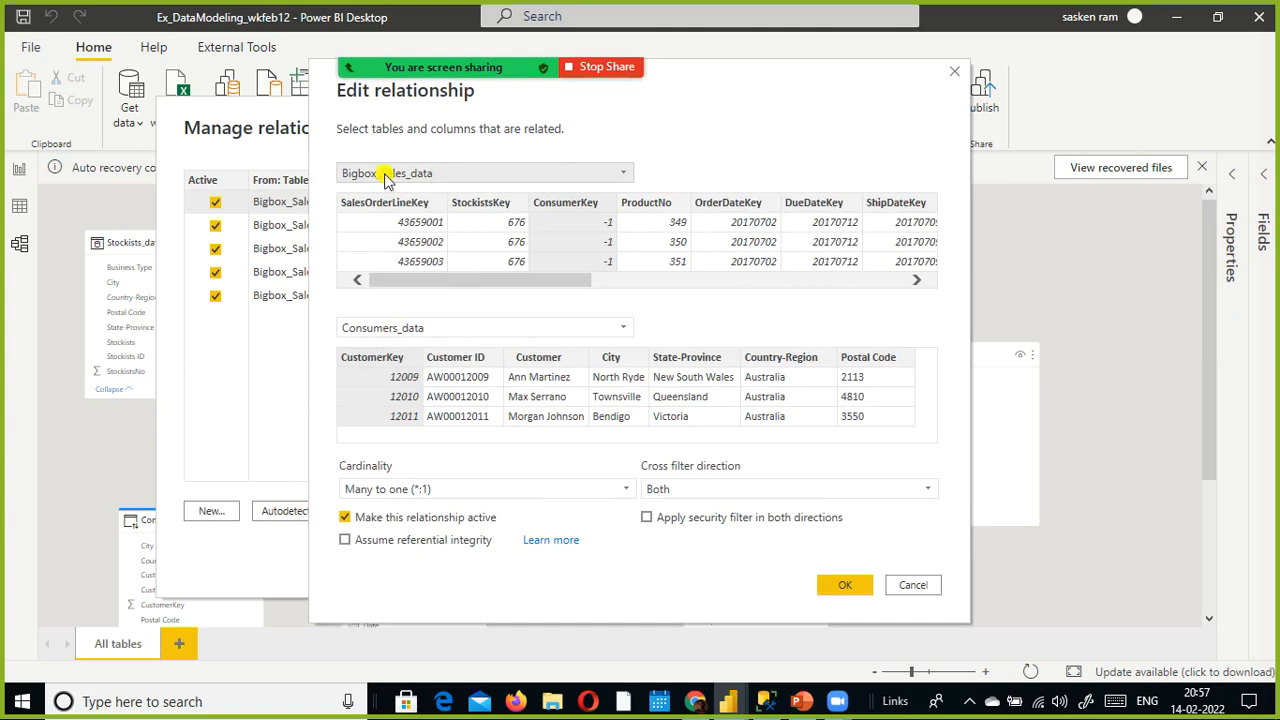
click(623, 176)
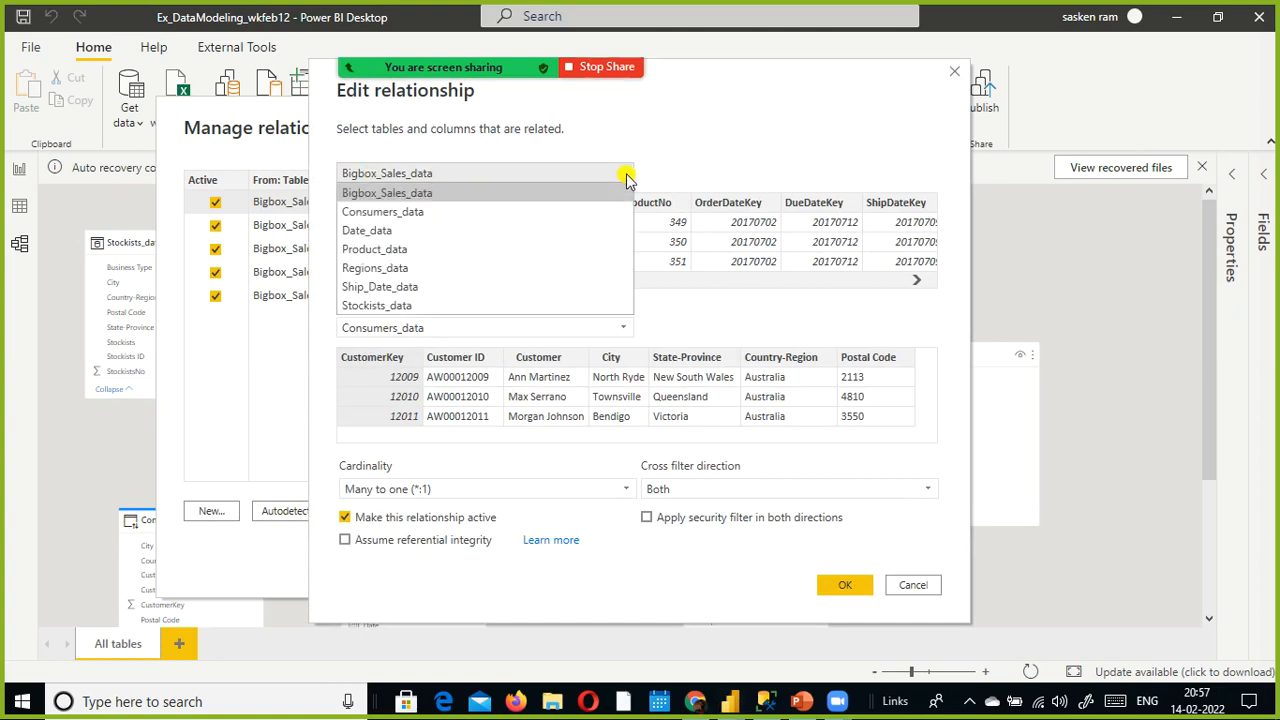
click(625, 177)
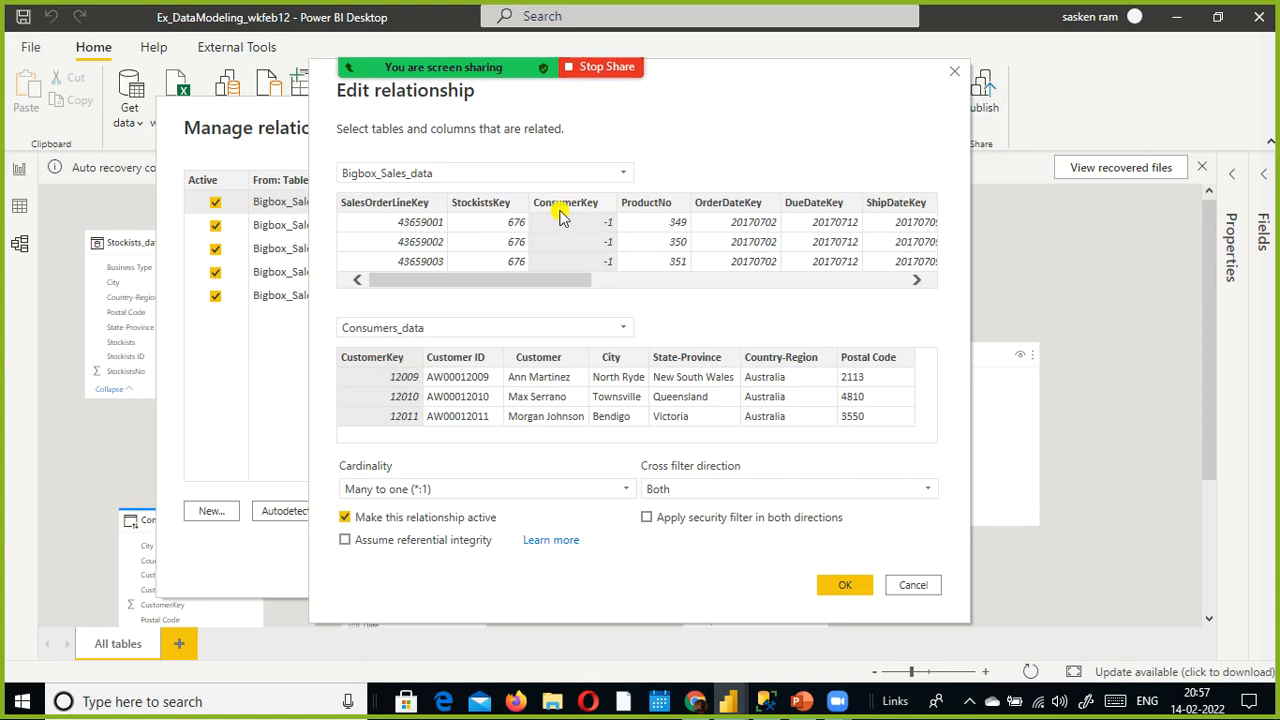
drag(714, 80, 545, 110)
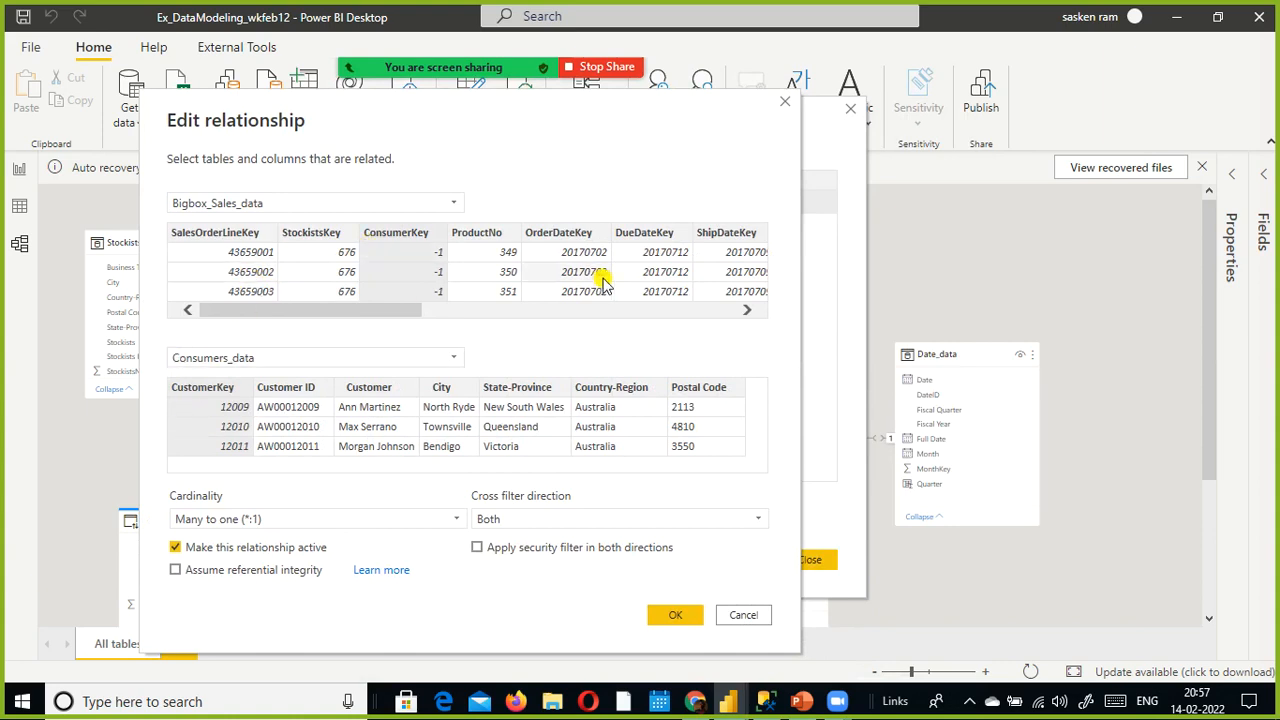
click(232, 393)
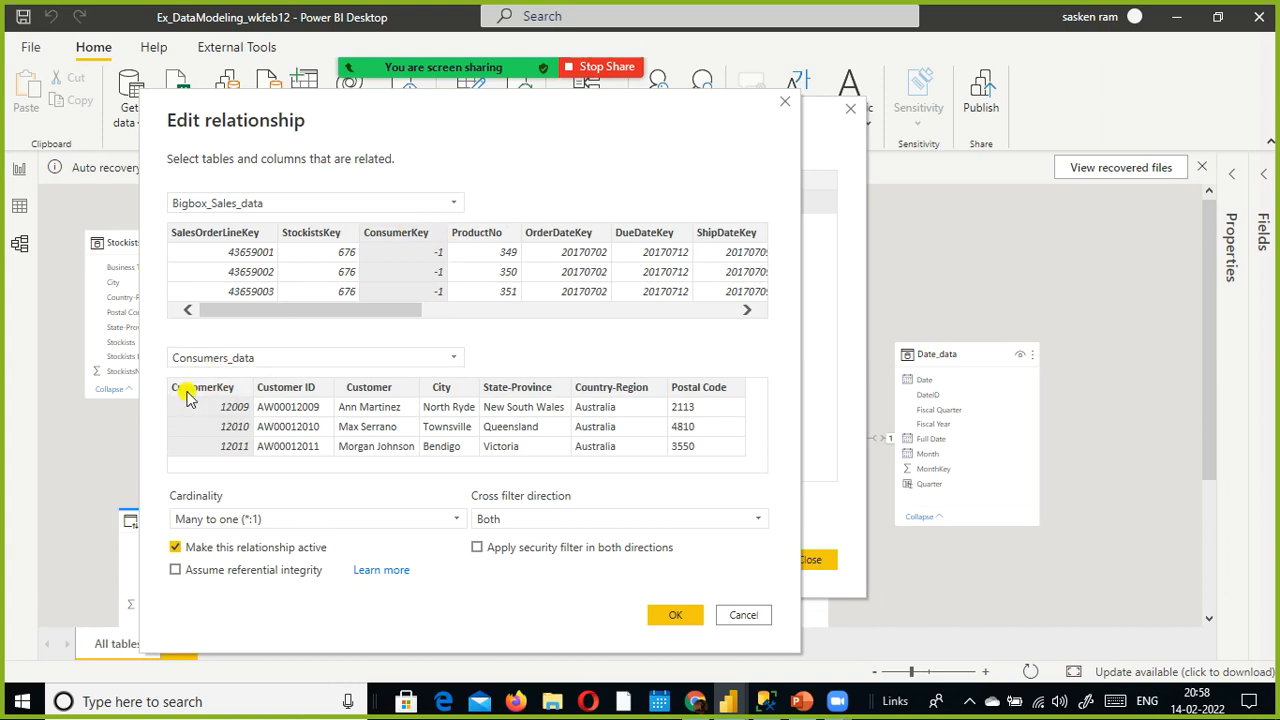
mouse_move(456, 127)
mouse_down()
mouse_move(726, 240)
mouse_move(466, 117)
mouse_up()
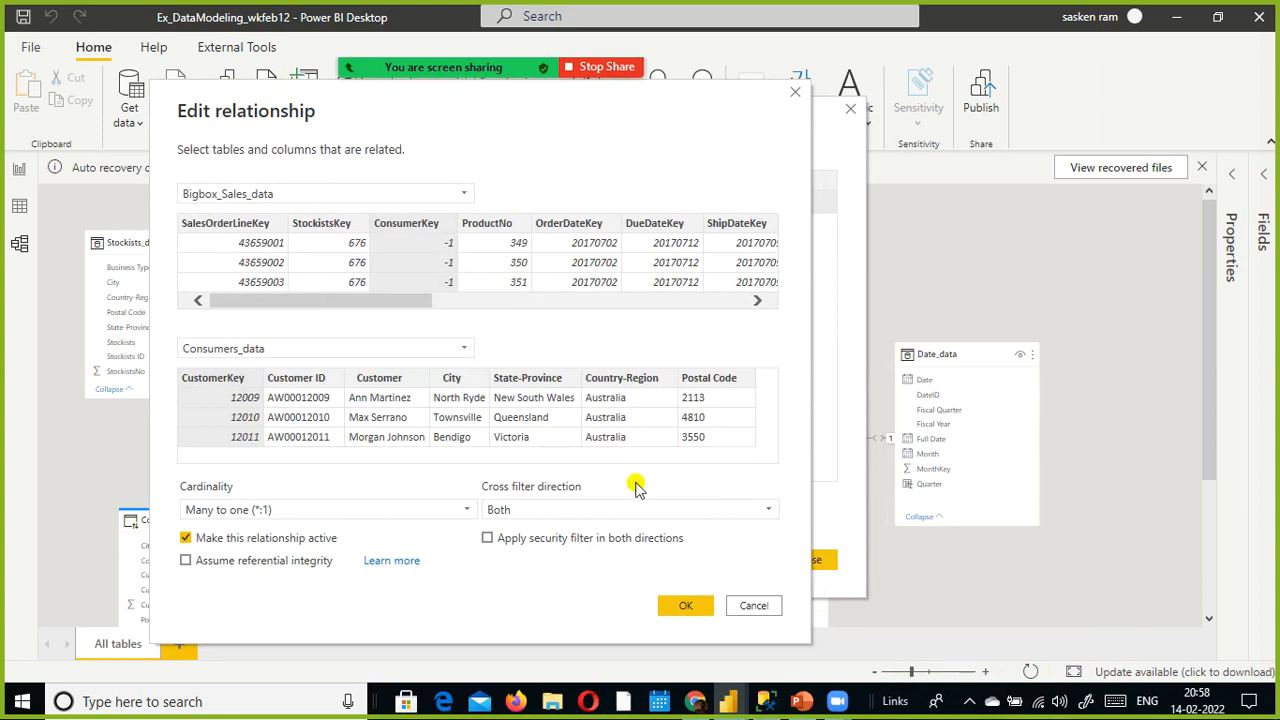
click(680, 605)
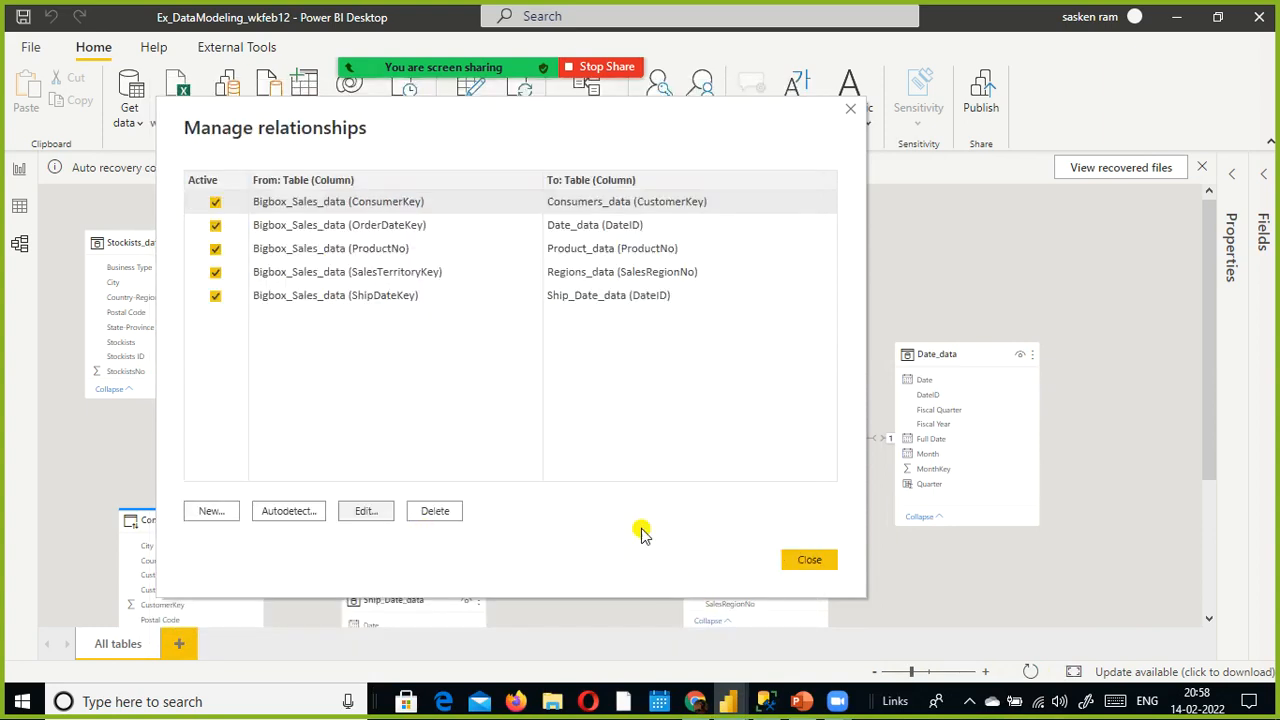
click(810, 562)
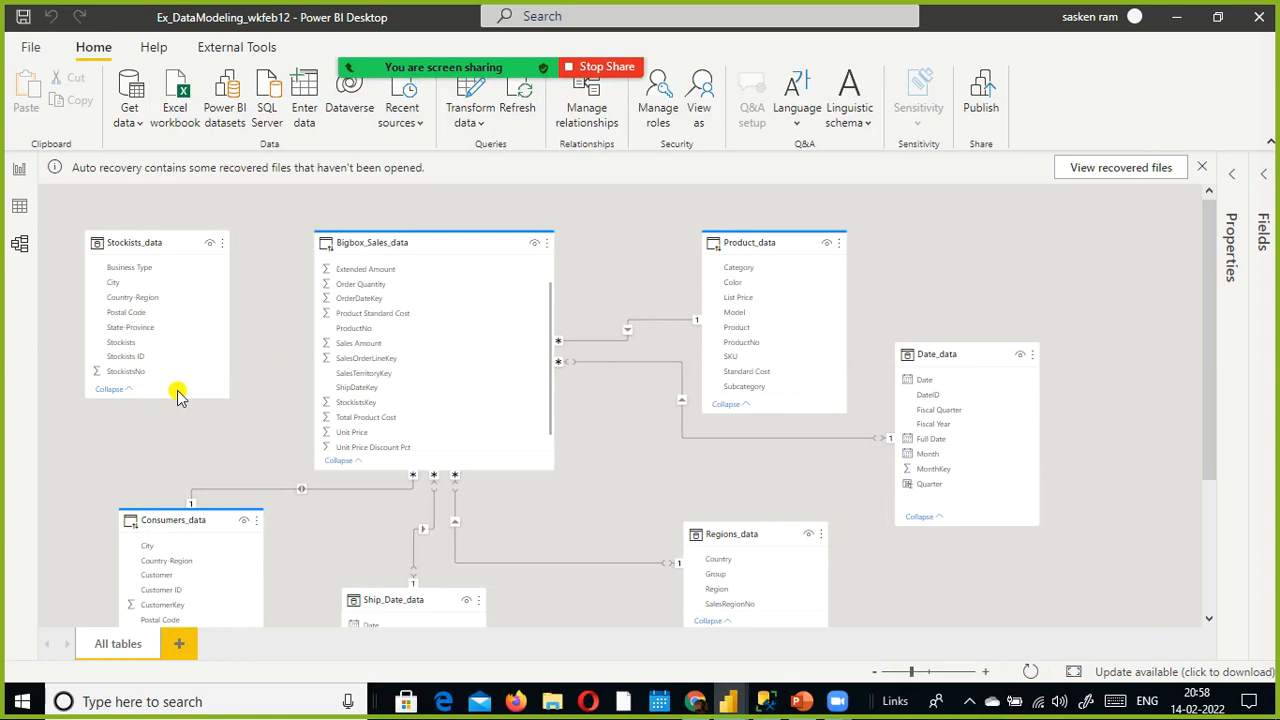
click(300, 489)
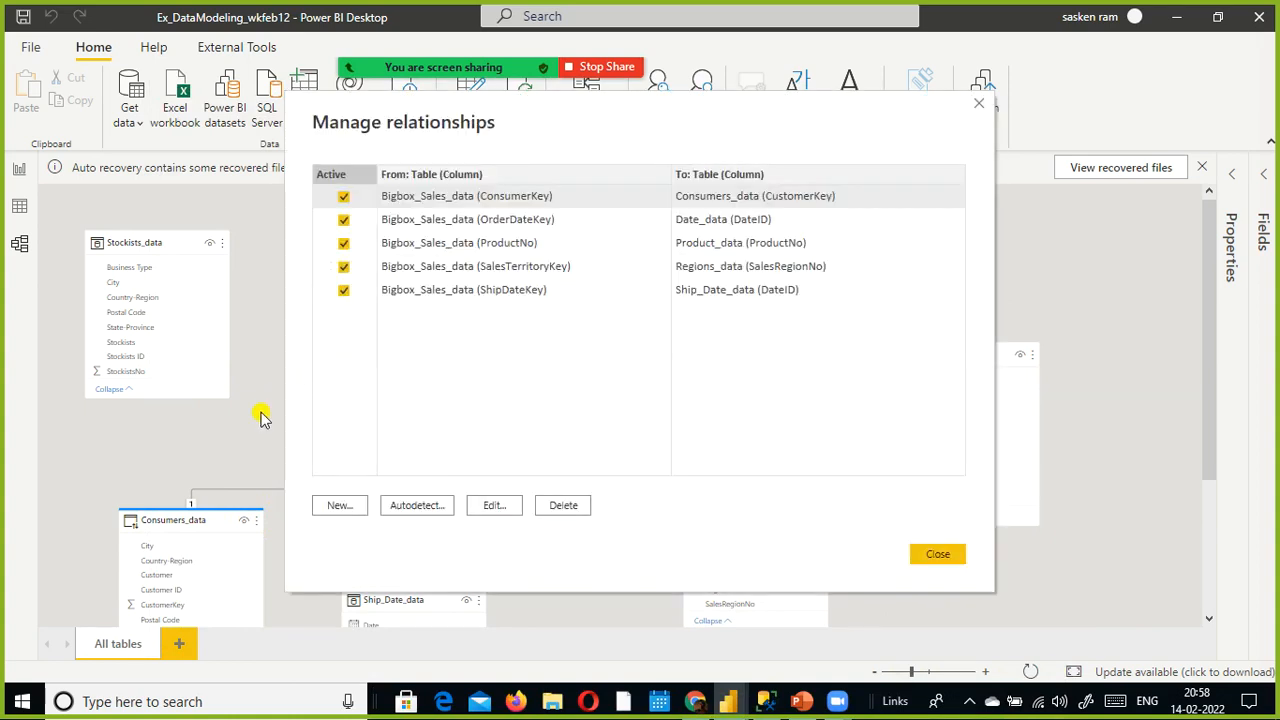
click(937, 555)
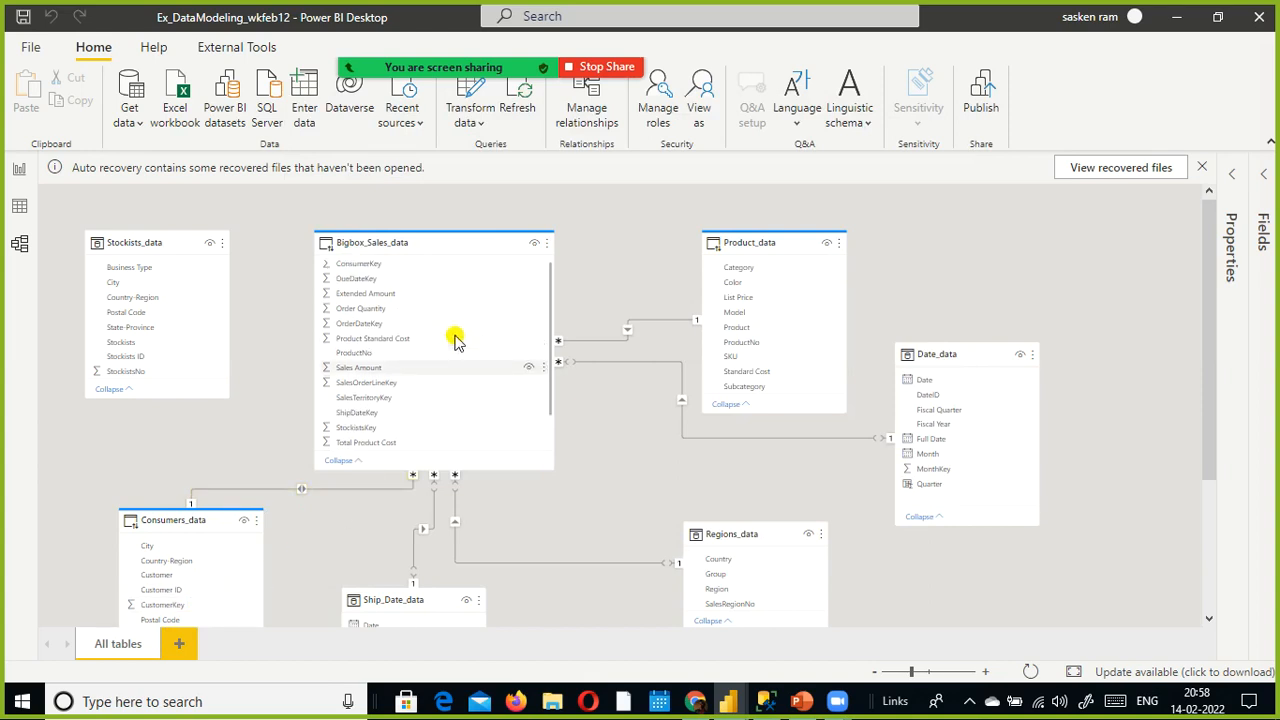
Step: Try to relate CustomerKey in Consumers_data to ConsumerKey in Bigbox_Sales_data directly in the model diagram
scroll(380, 287, up, 1)
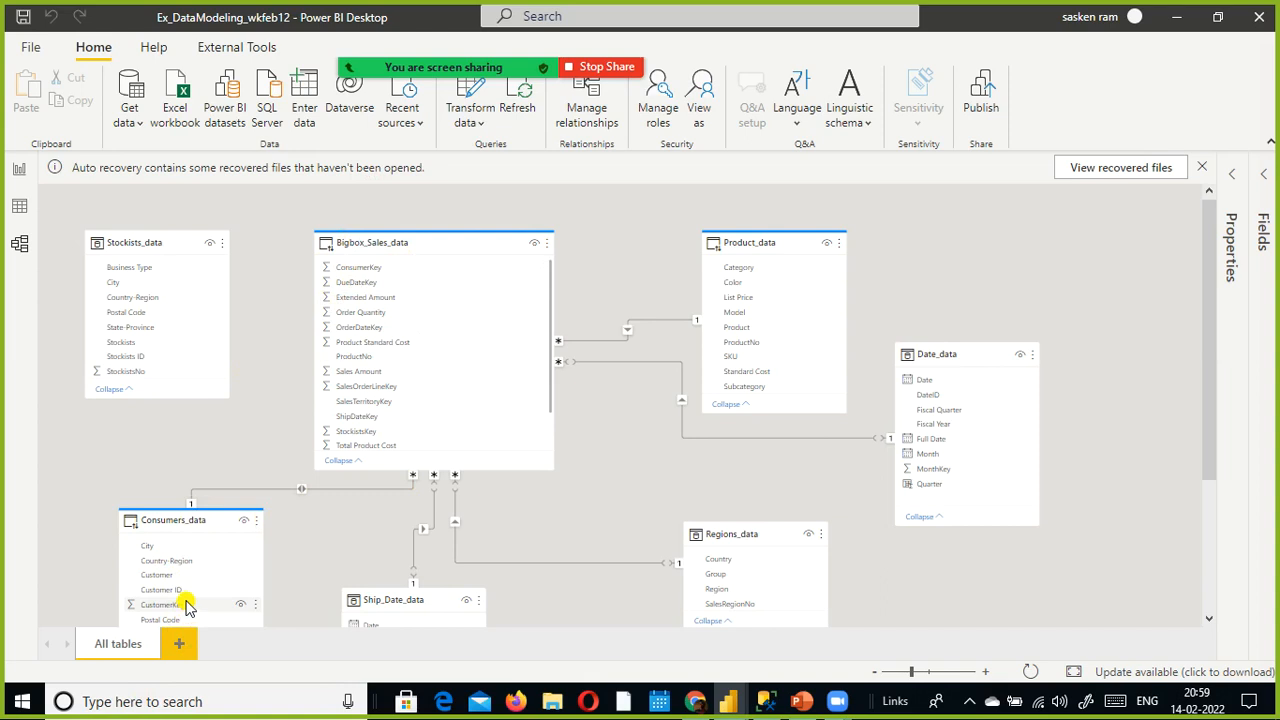
drag(186, 612, 389, 264)
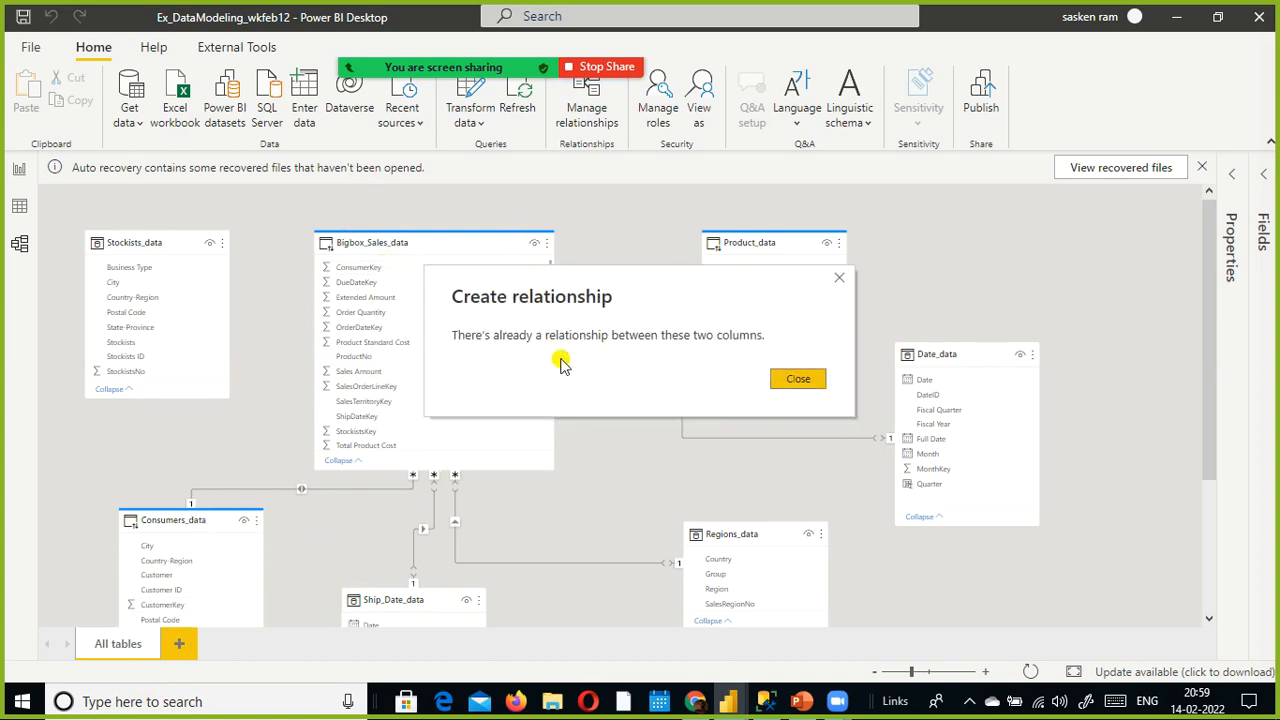
click(797, 379)
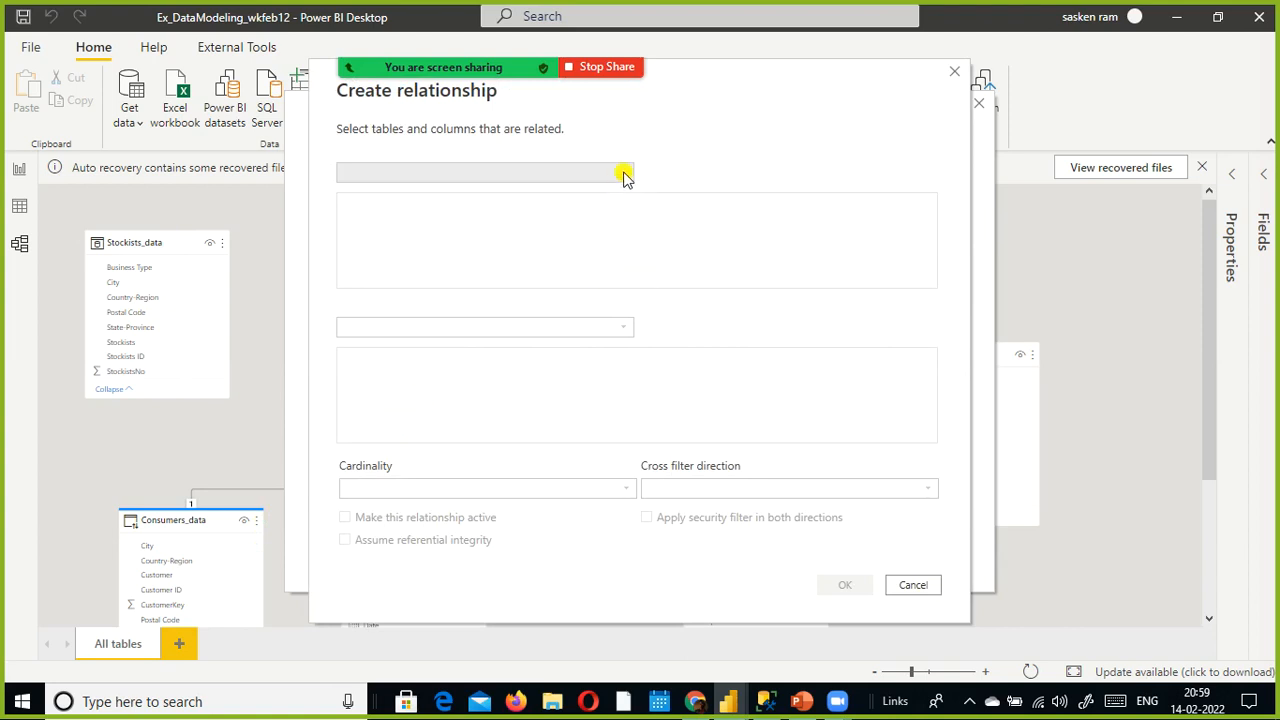
Step: Try to define a new relationship between Consumers_data CustomerKey and Bigbox_Sales_data ConsumerKey by choosing tables and columns, and cancel it
click(624, 180)
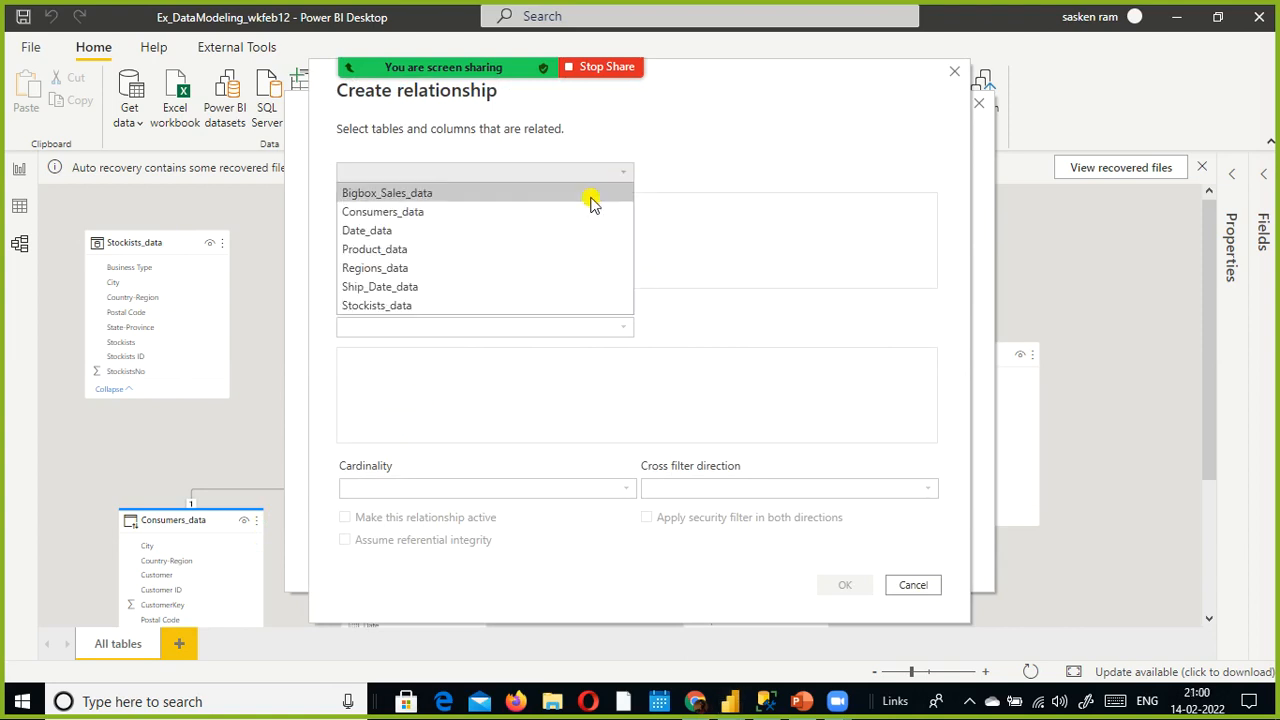
click(534, 194)
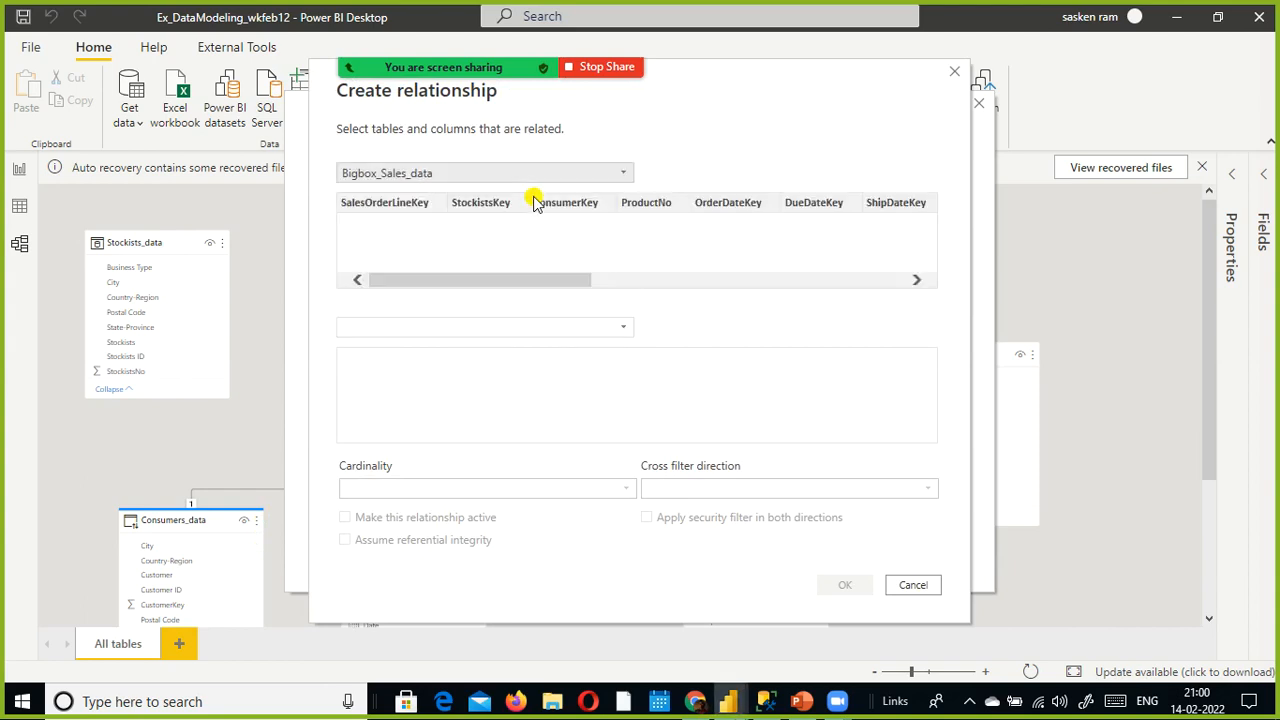
click(624, 175)
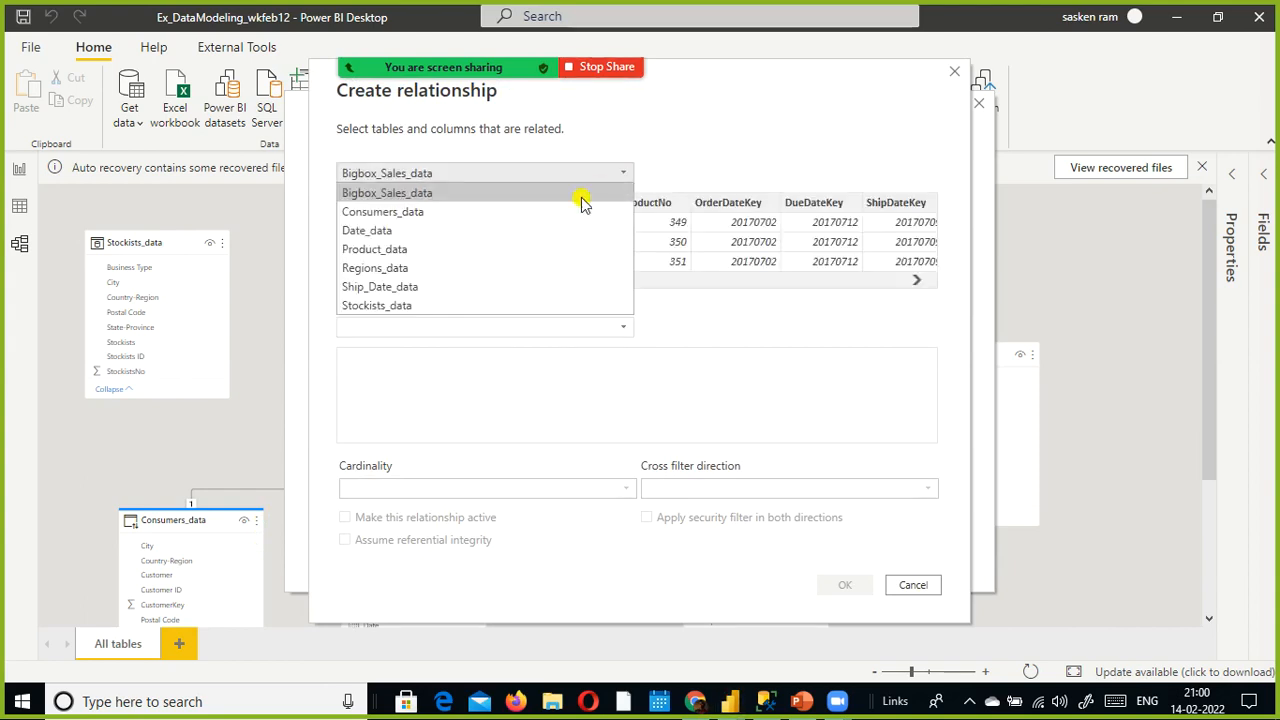
click(519, 212)
click(628, 328)
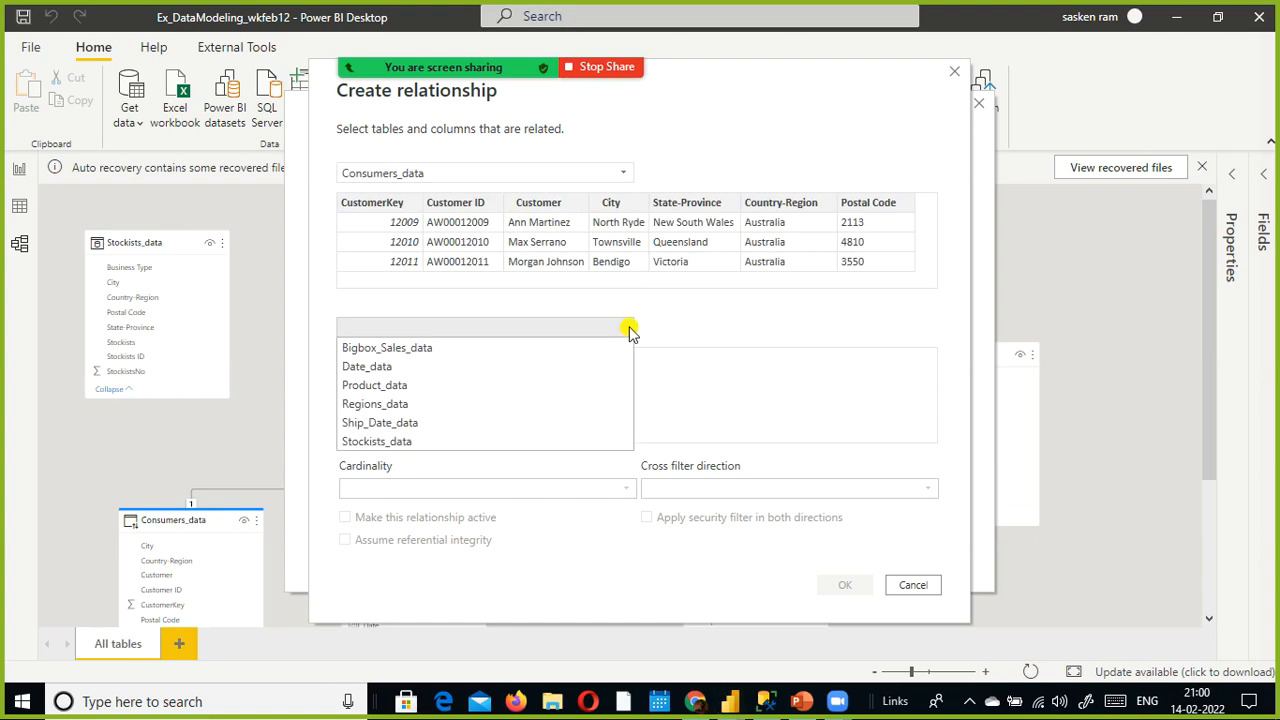
click(531, 350)
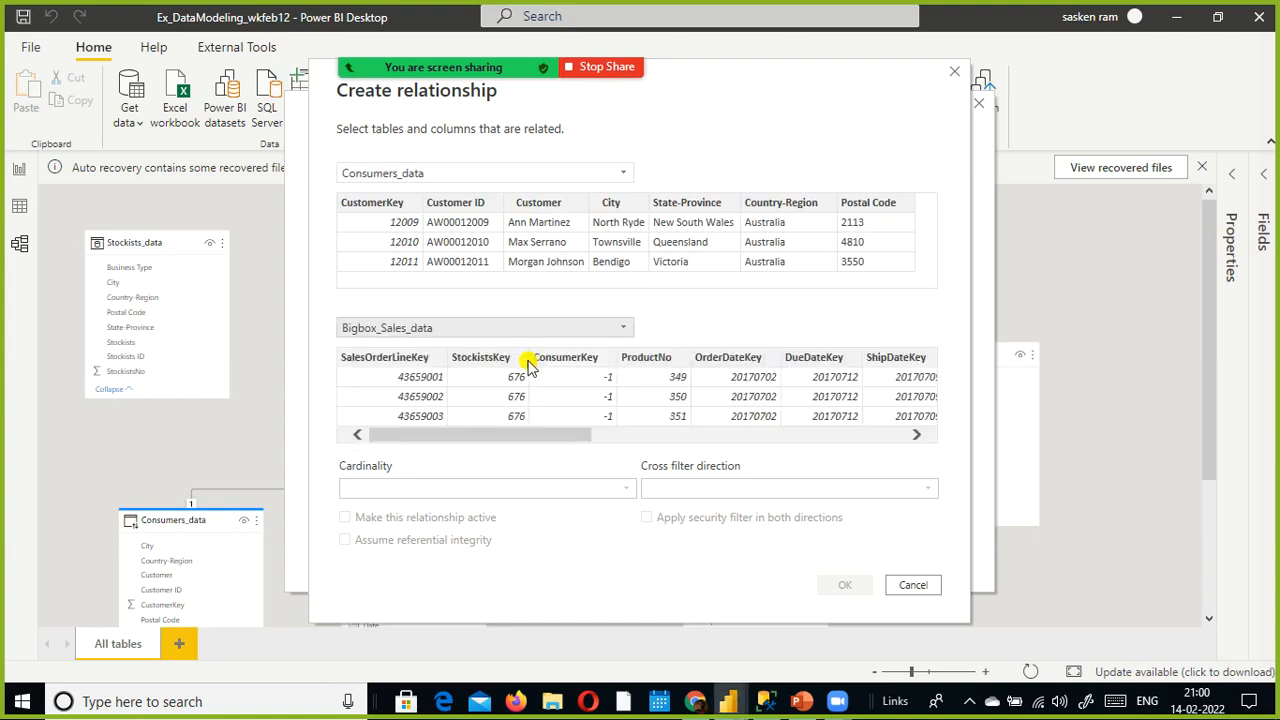
click(437, 438)
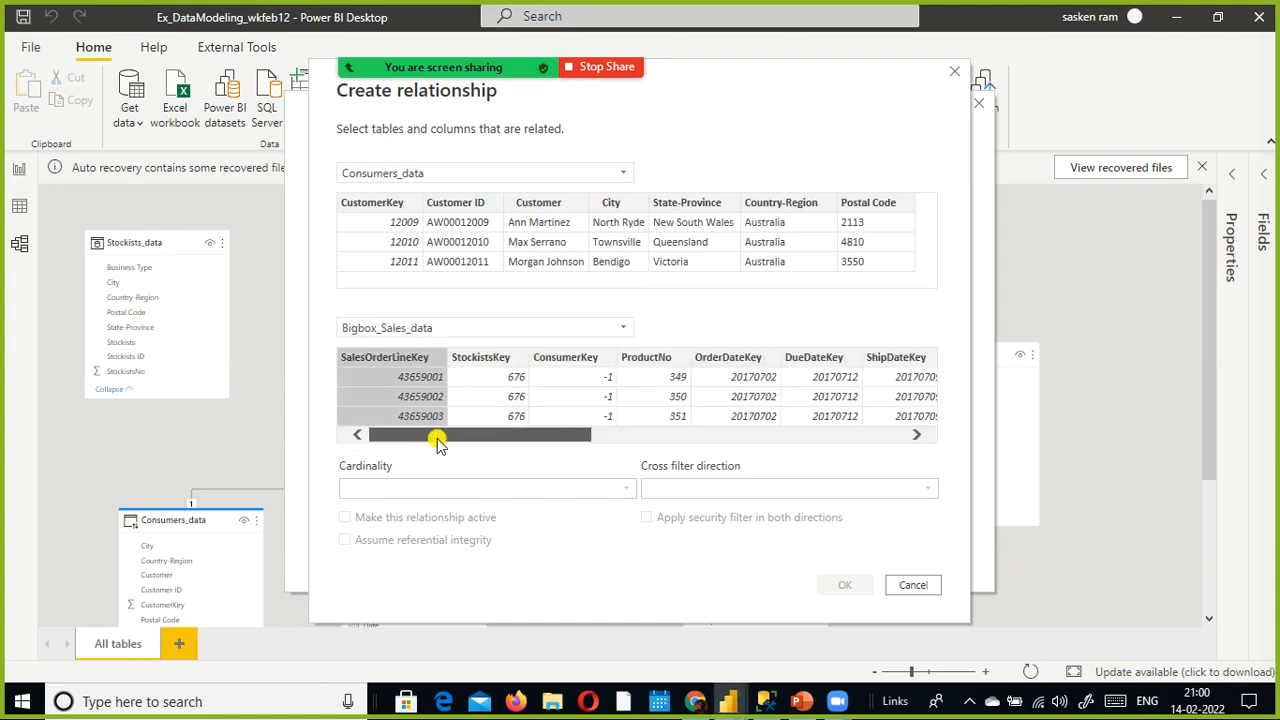
click(586, 358)
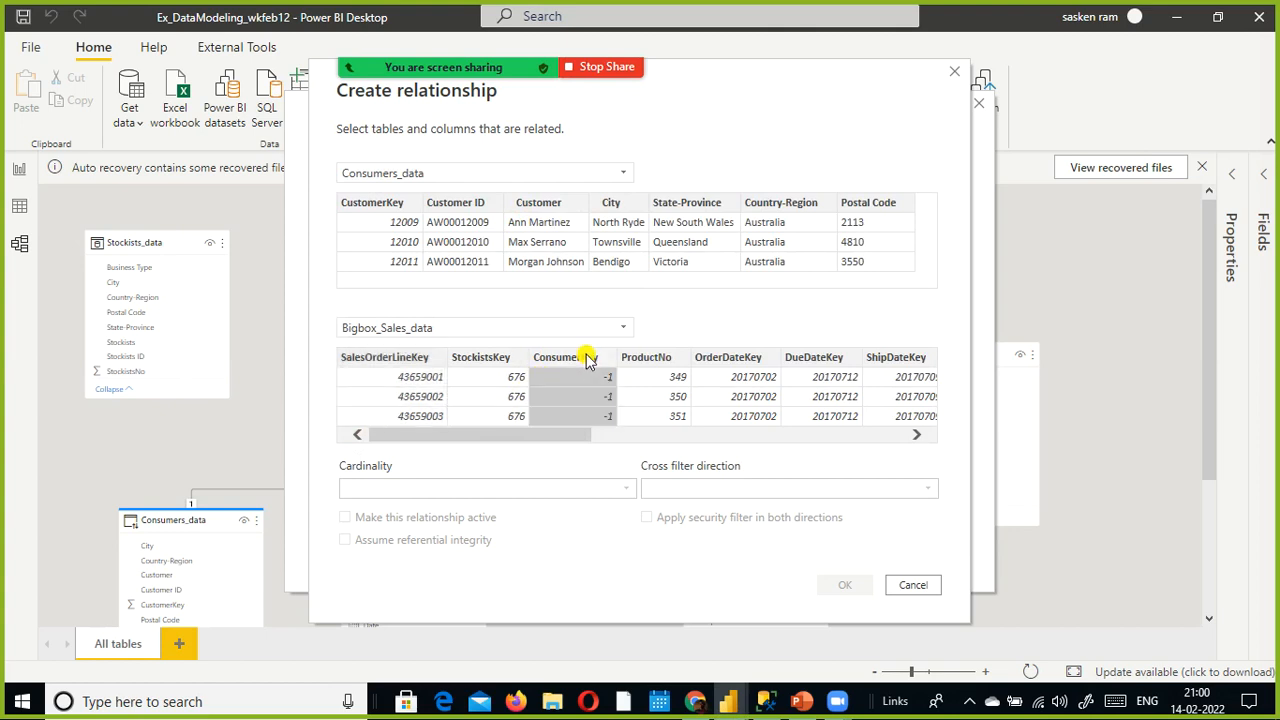
click(378, 207)
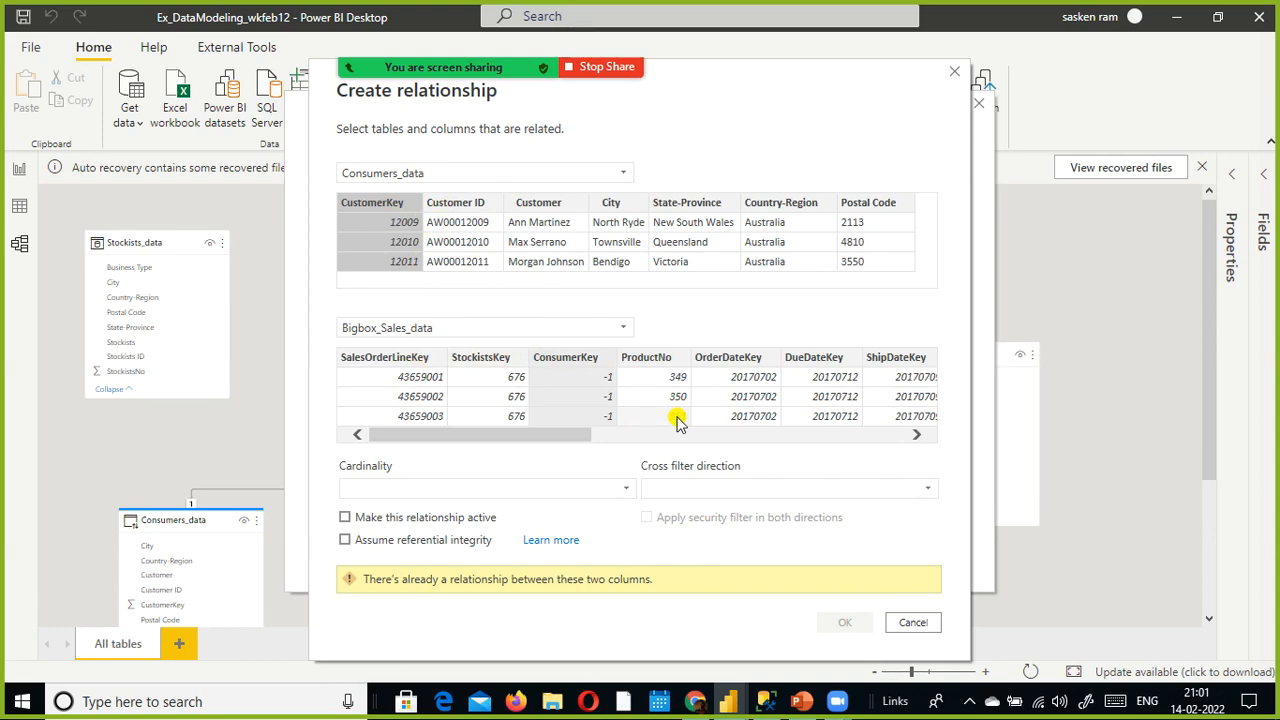
click(910, 623)
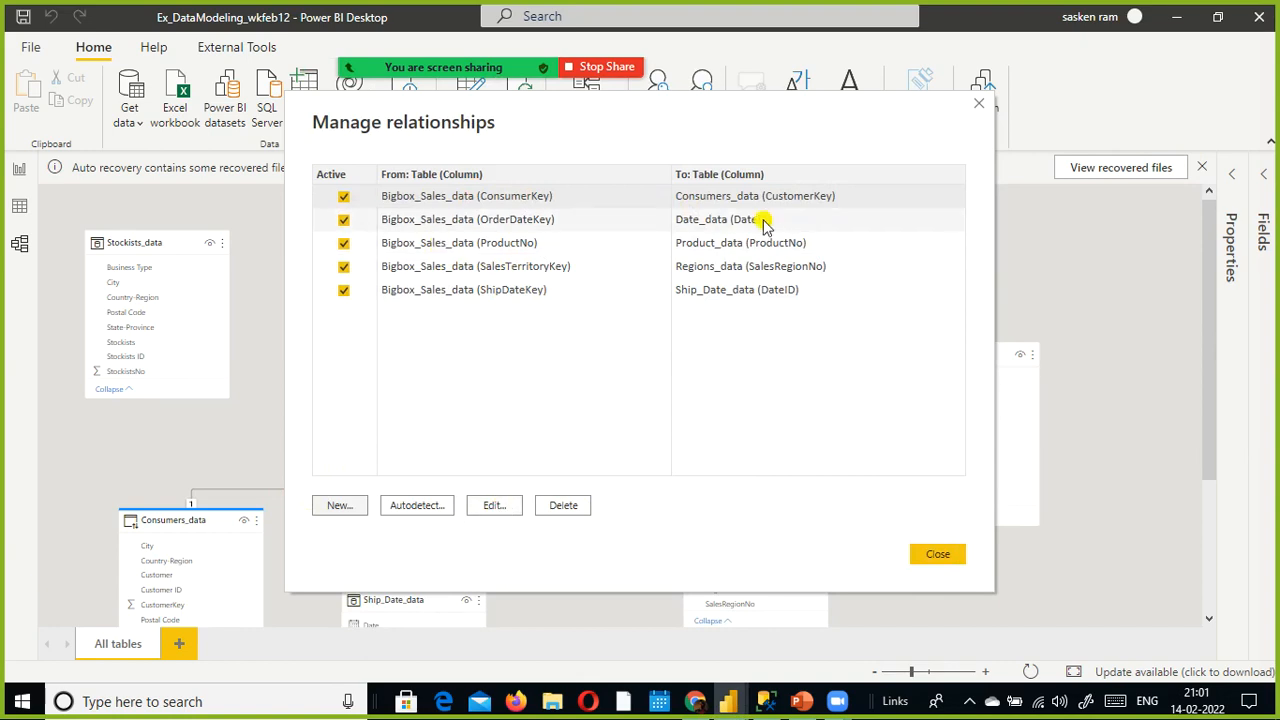
Step: Open the relationship between Bigbox_Sales_data OrderDateKey and Date_data DateID, and review its columns, cardinality and cross filter direction
click(476, 225)
click(493, 504)
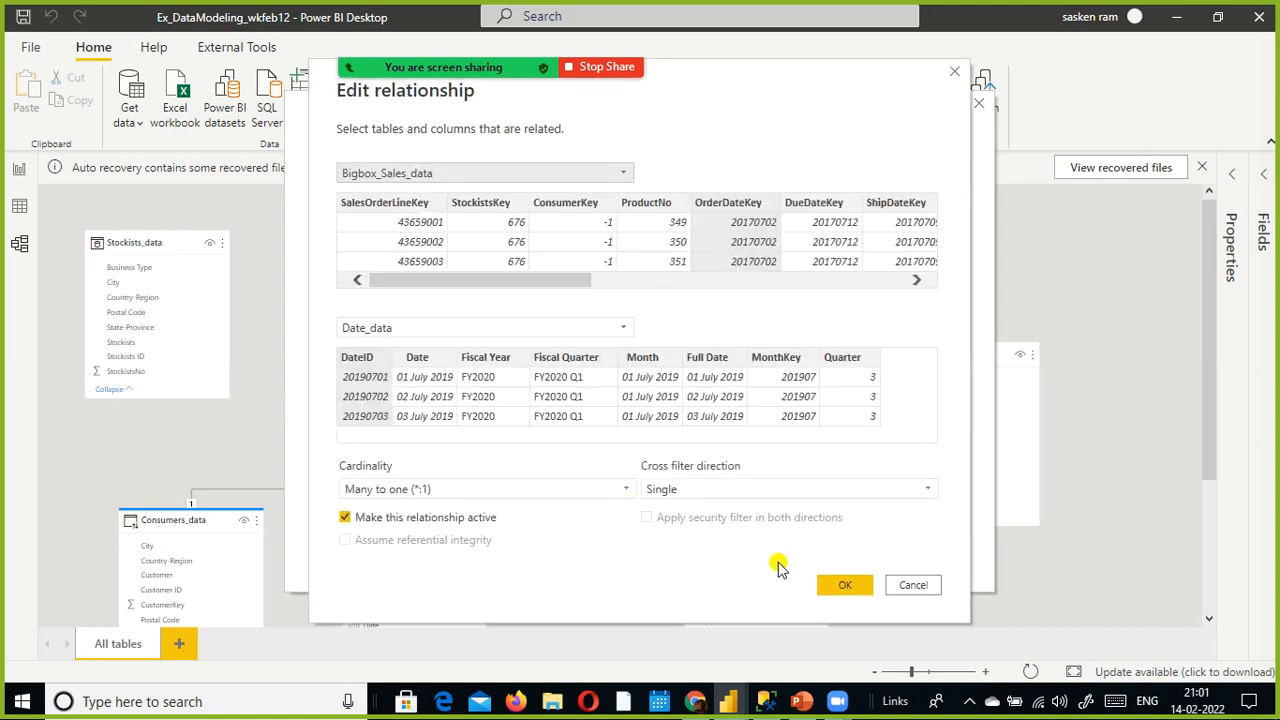
click(910, 586)
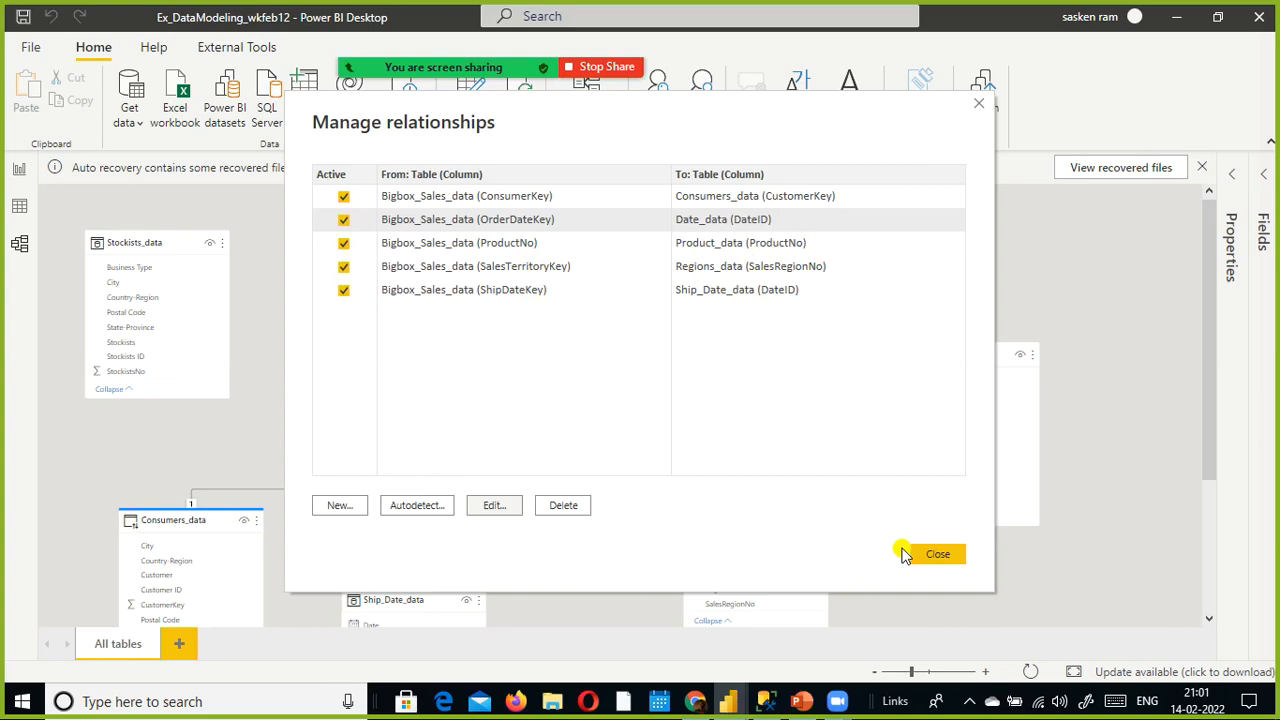
Step: Review the settings of the relationship between Bigbox_Sales_data ShipDateKey and Ship_Date_data DateID, and close the relationship list
click(487, 292)
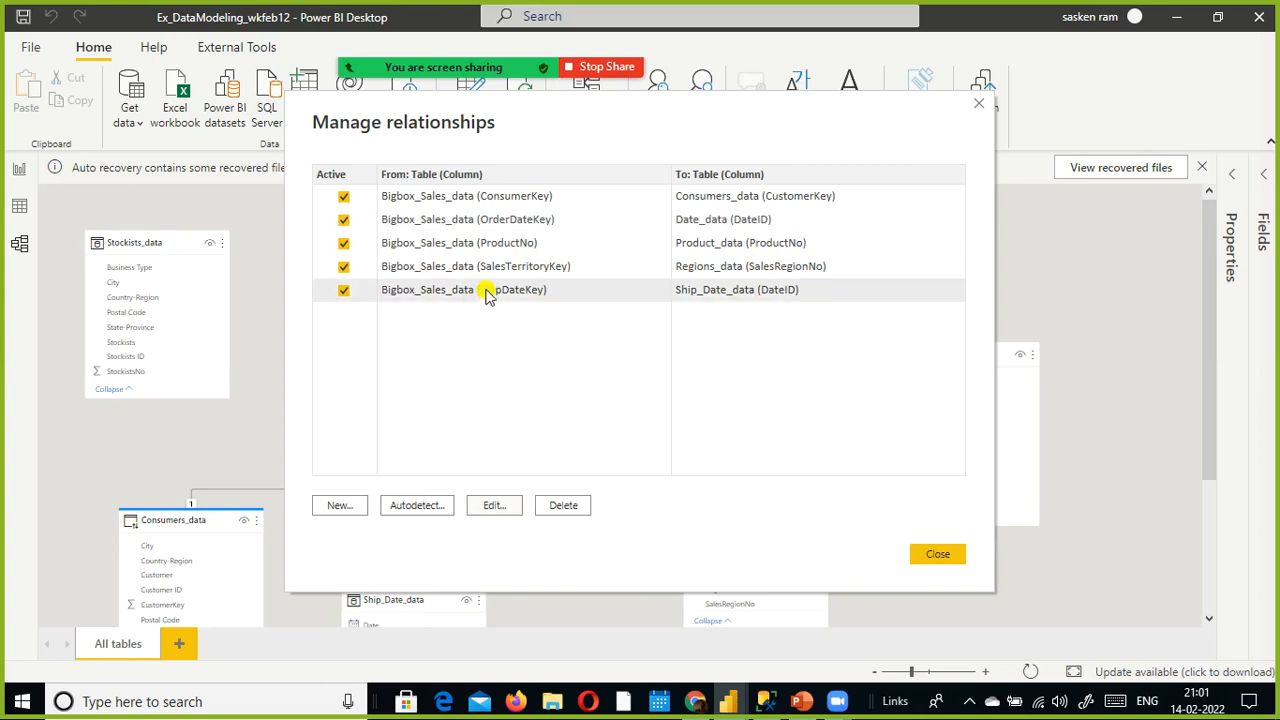
click(492, 505)
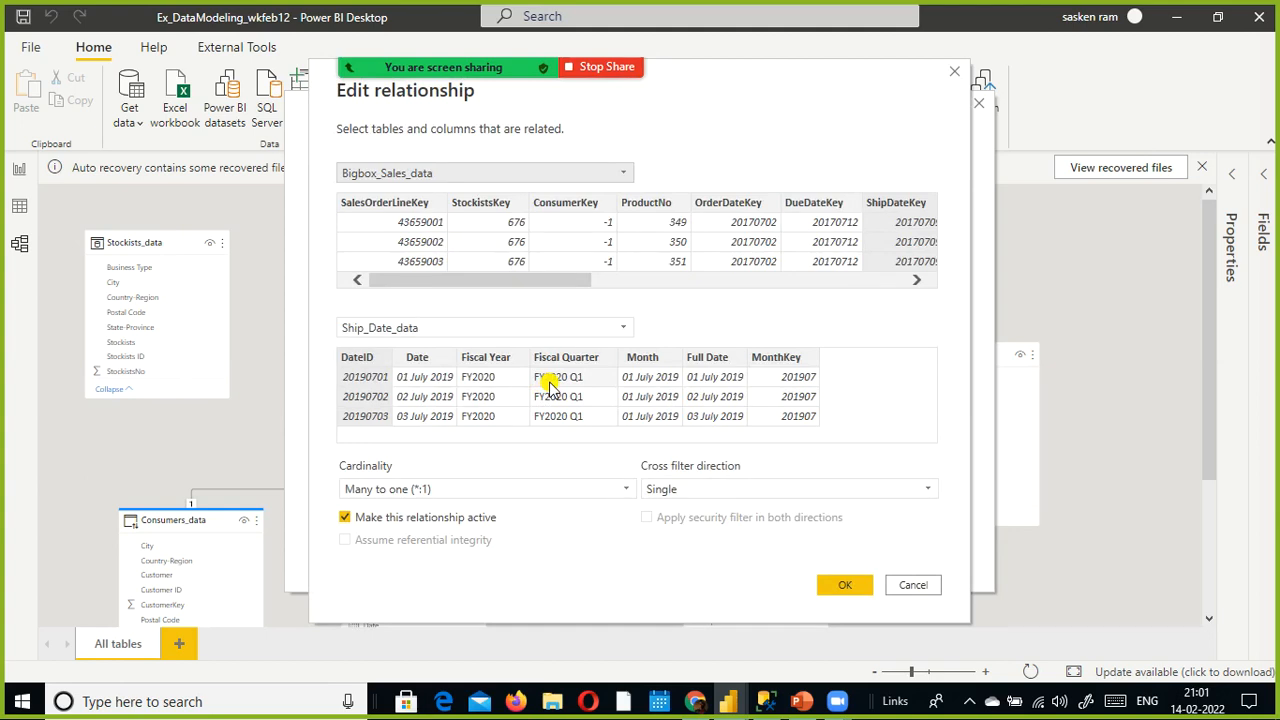
click(845, 590)
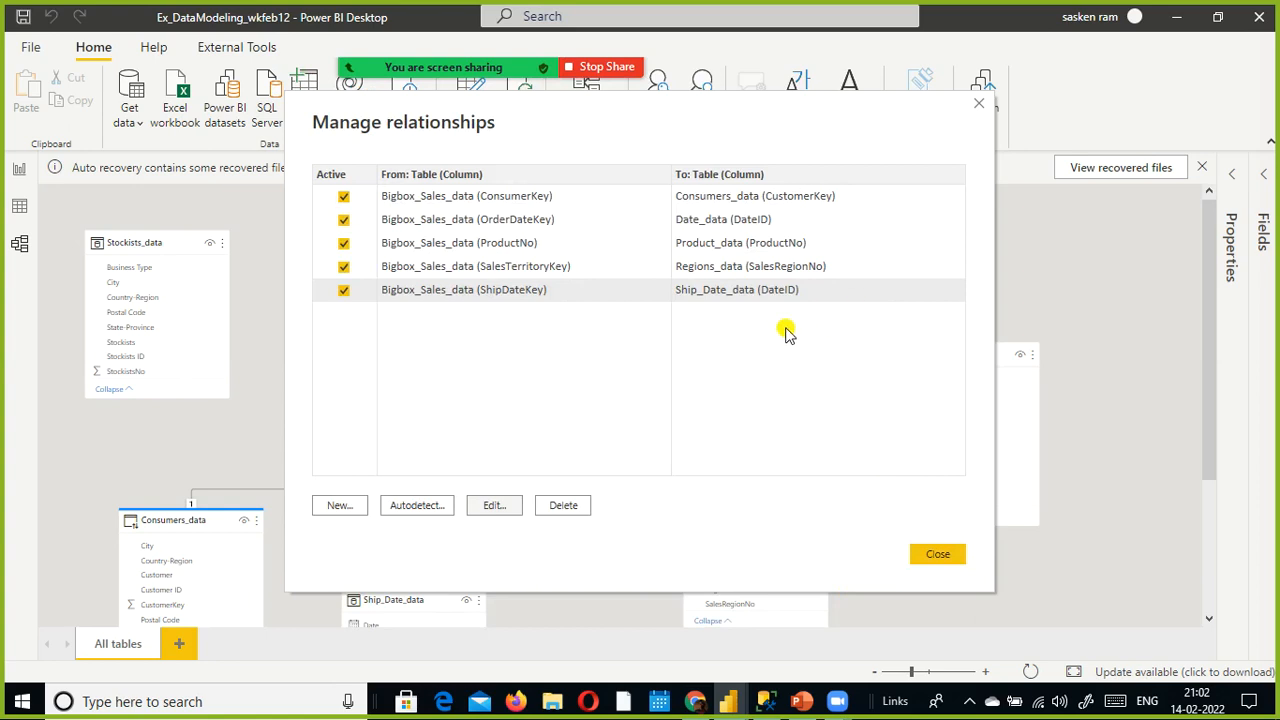
click(936, 554)
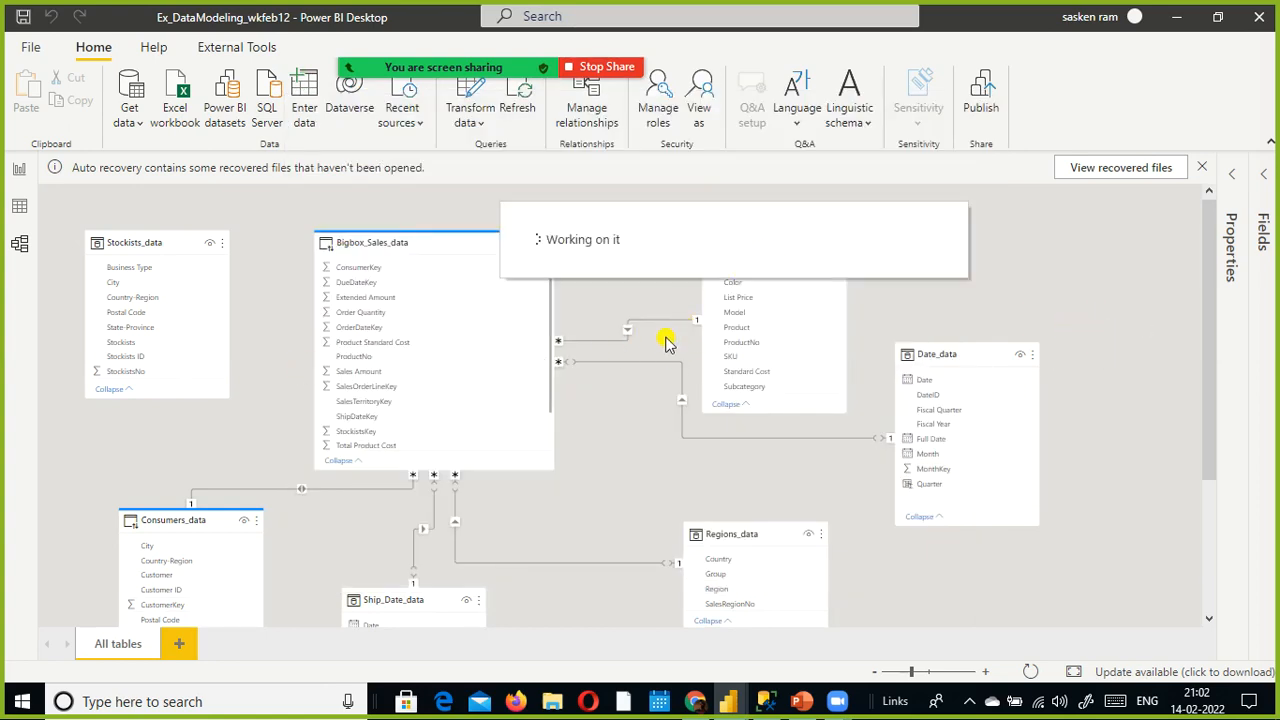
click(936, 552)
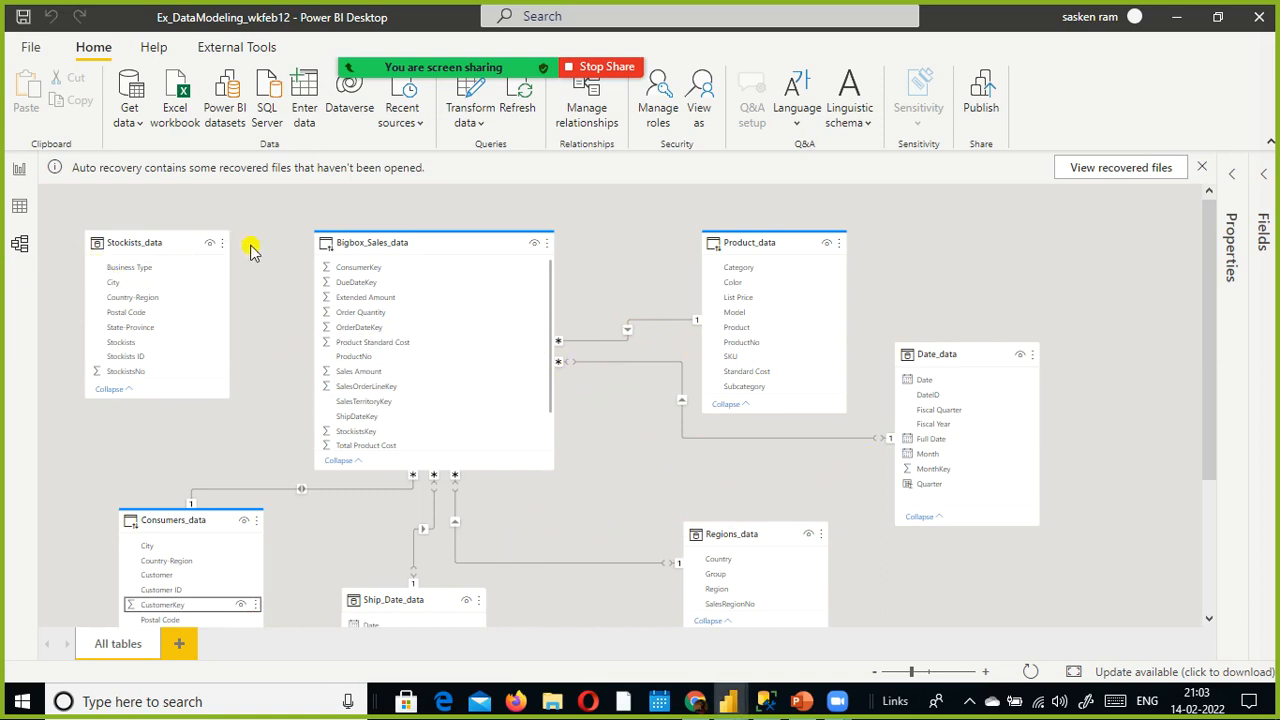
Step: Examine how the tables connect to Bigbox_Sales_data across the model diagram, and switch to the report view
scroll(1107, 327, down, 1)
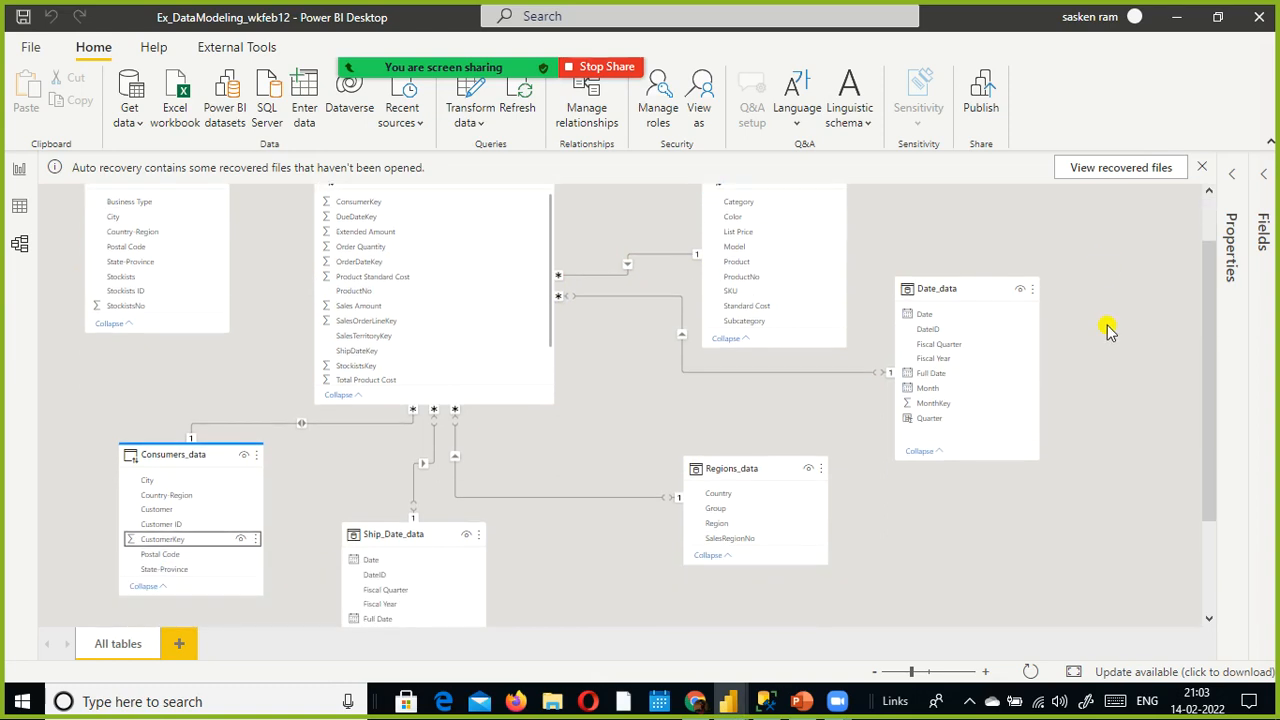
scroll(1107, 330, up, 1)
scroll(1078, 341, down, 1)
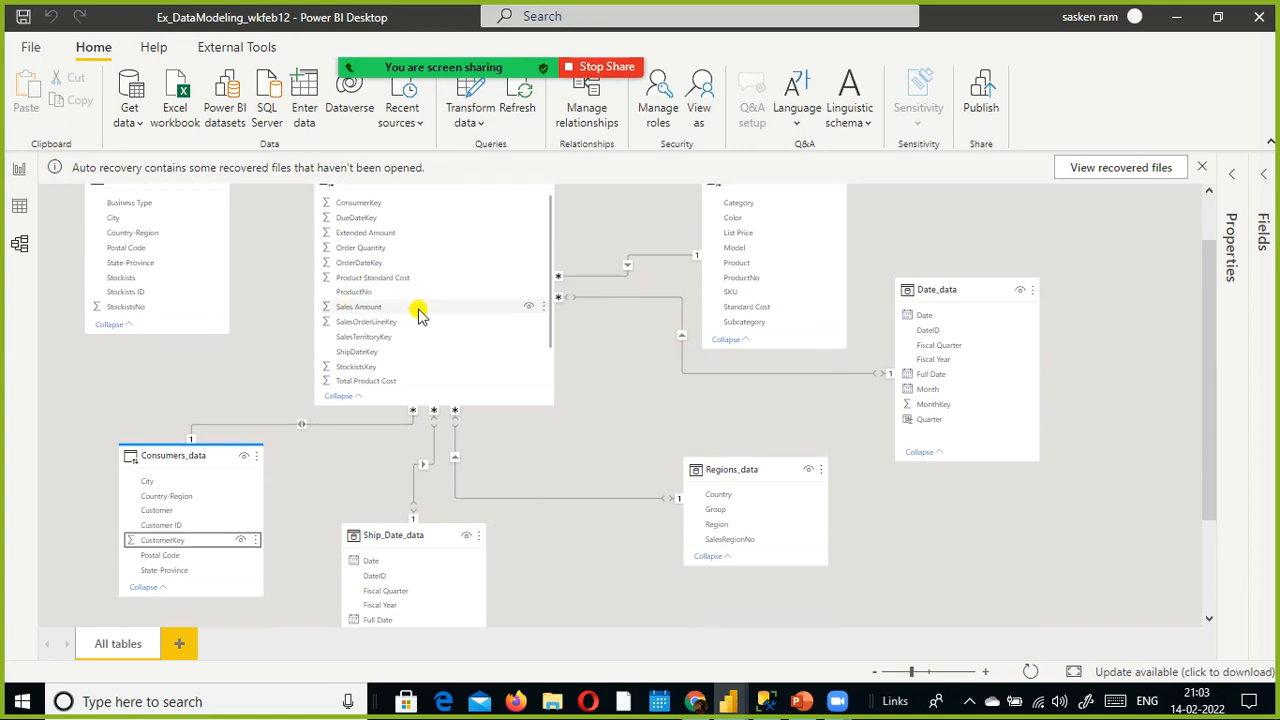
scroll(418, 313, up, 1)
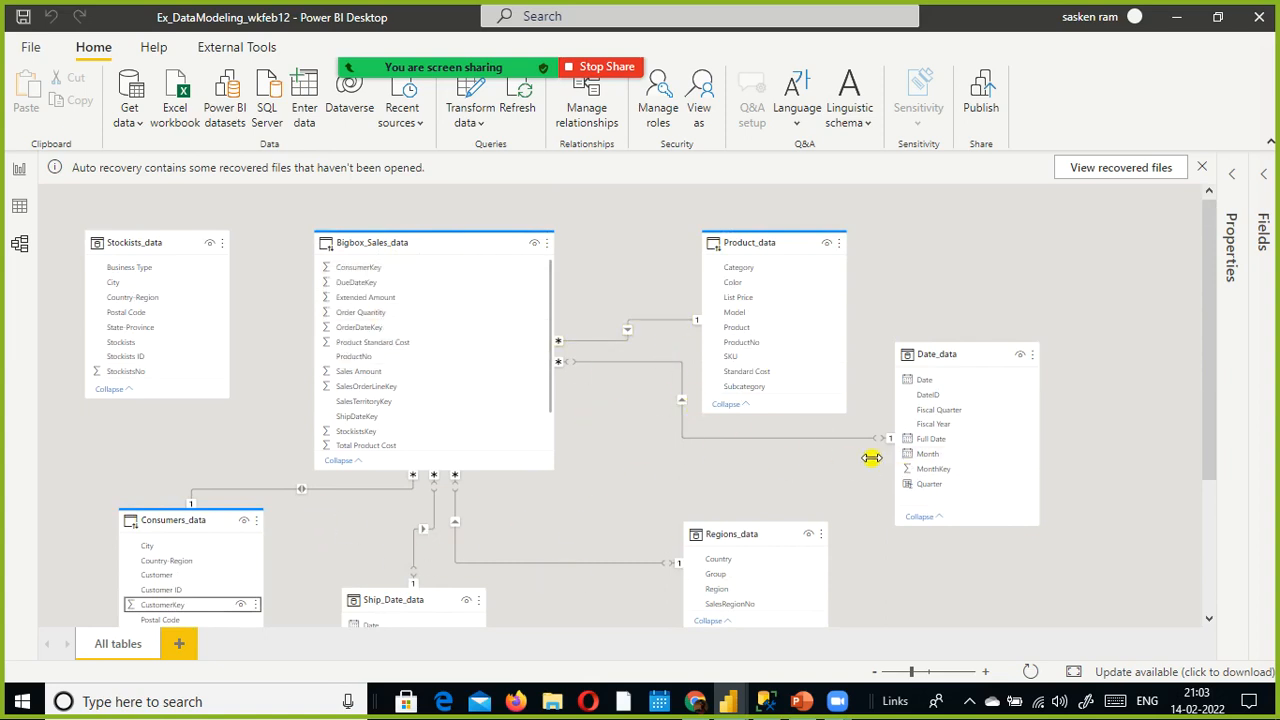
scroll(825, 450, down, 1)
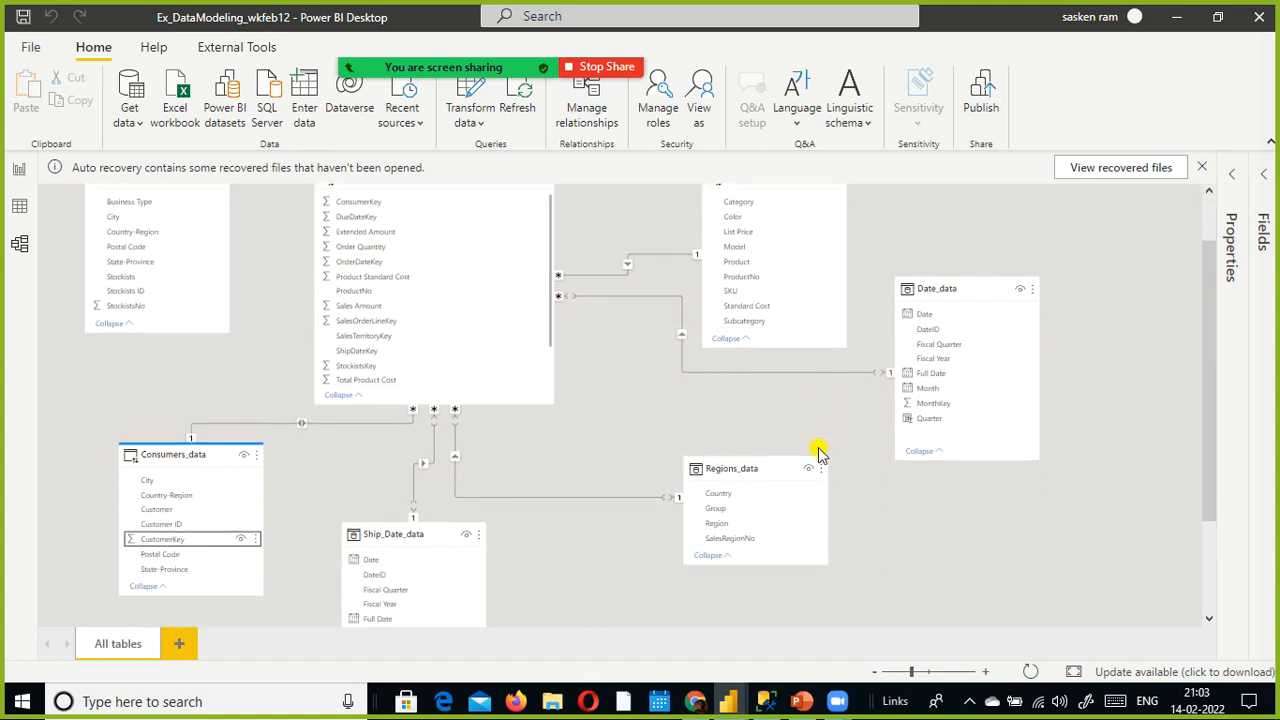
scroll(836, 450, up, 1)
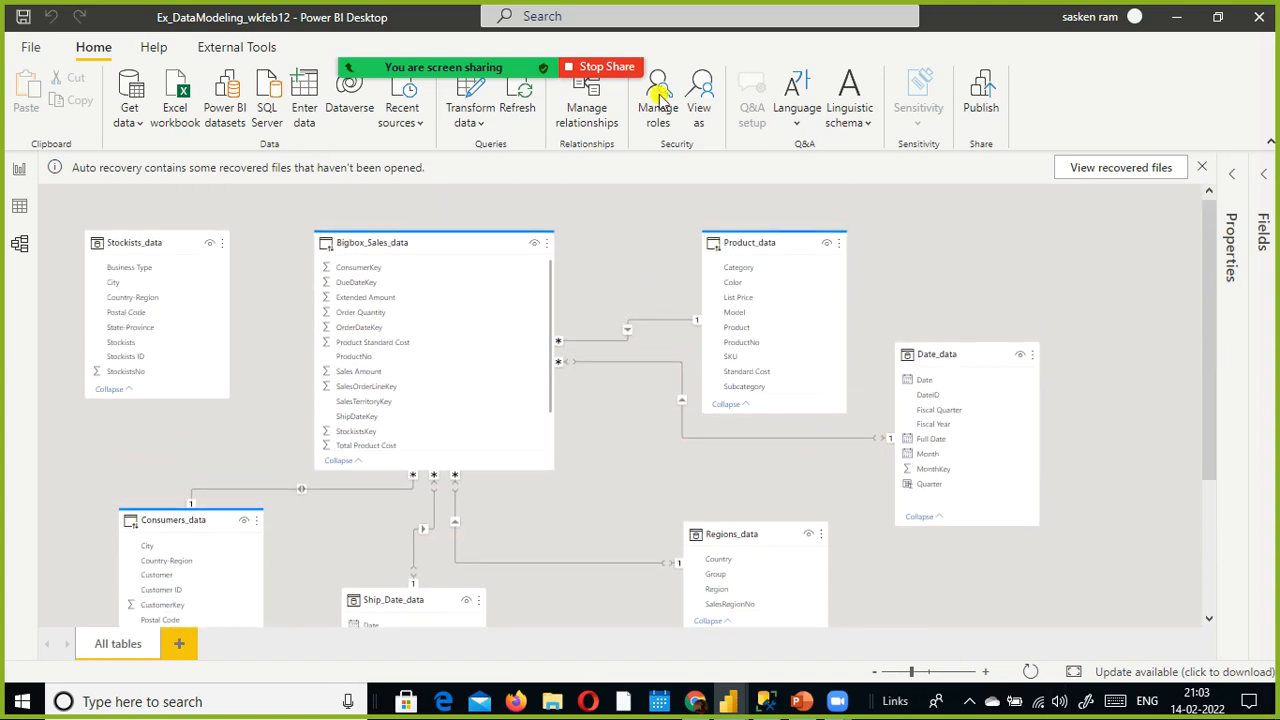
click(17, 166)
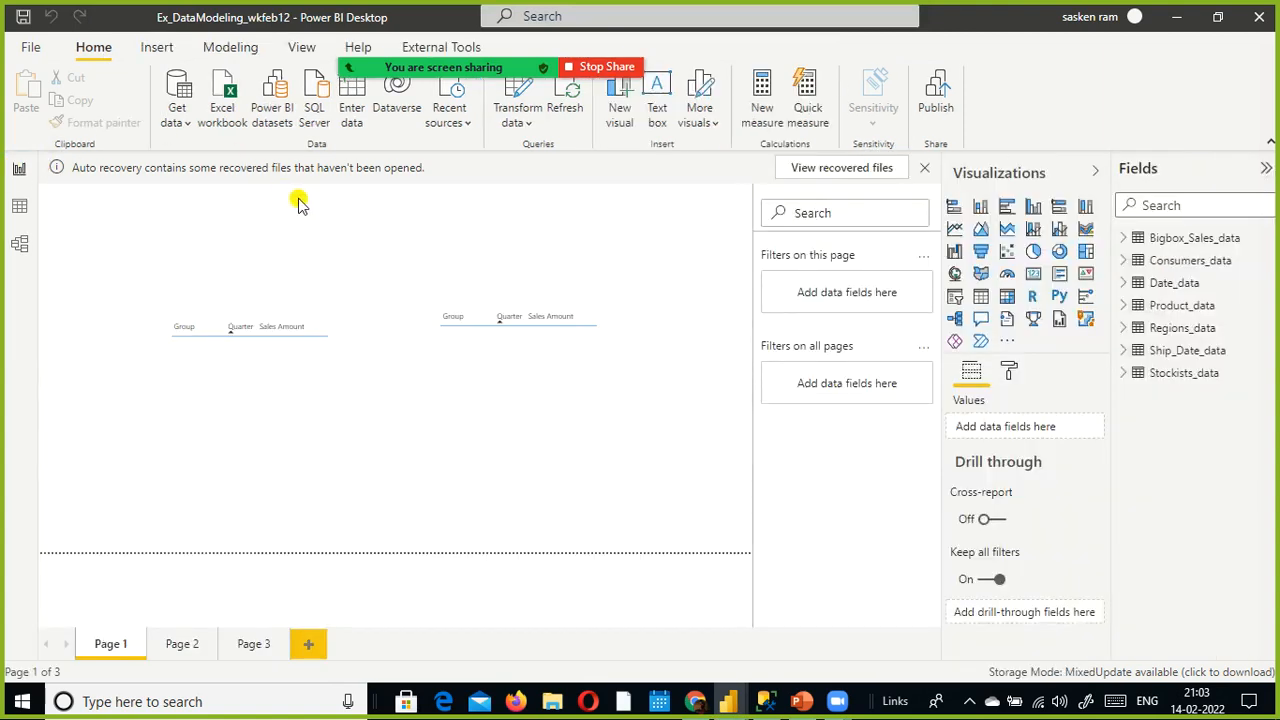
Step: Add a new report page with a table visual and include Sales Amount from Bigbox_Sales_data in it
click(310, 645)
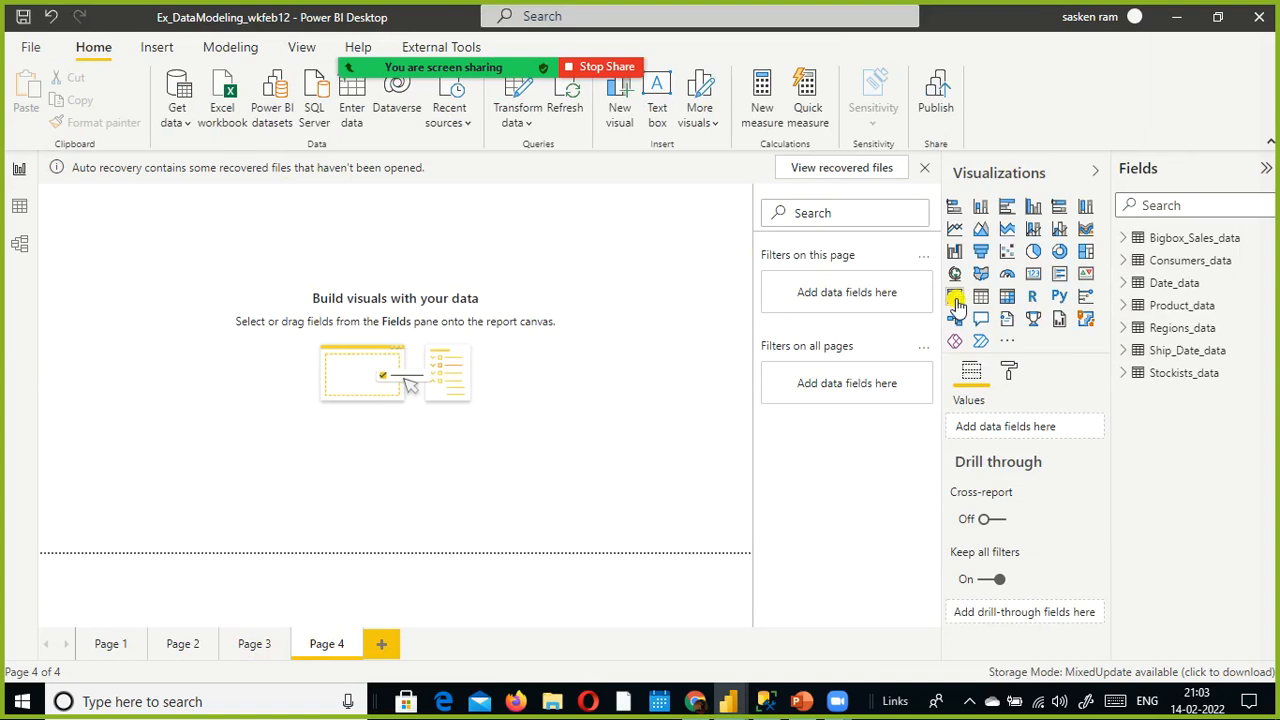
click(981, 296)
drag(154, 200, 290, 330)
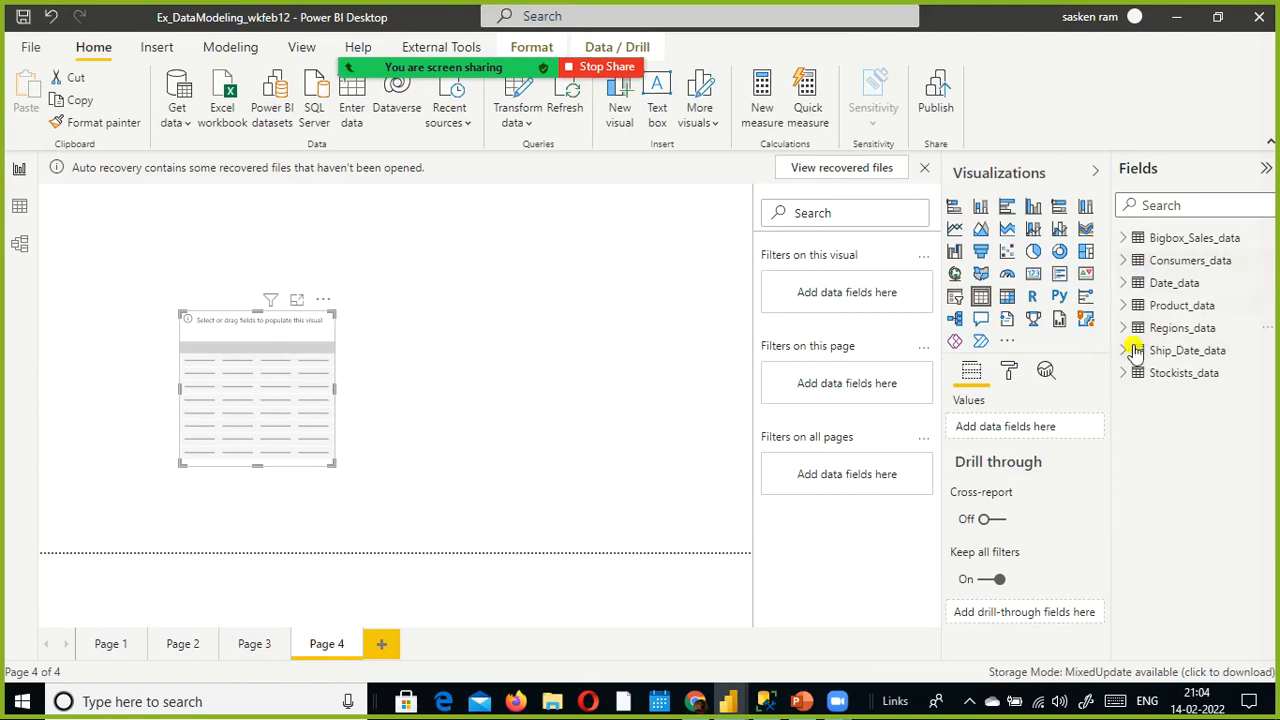
click(1127, 286)
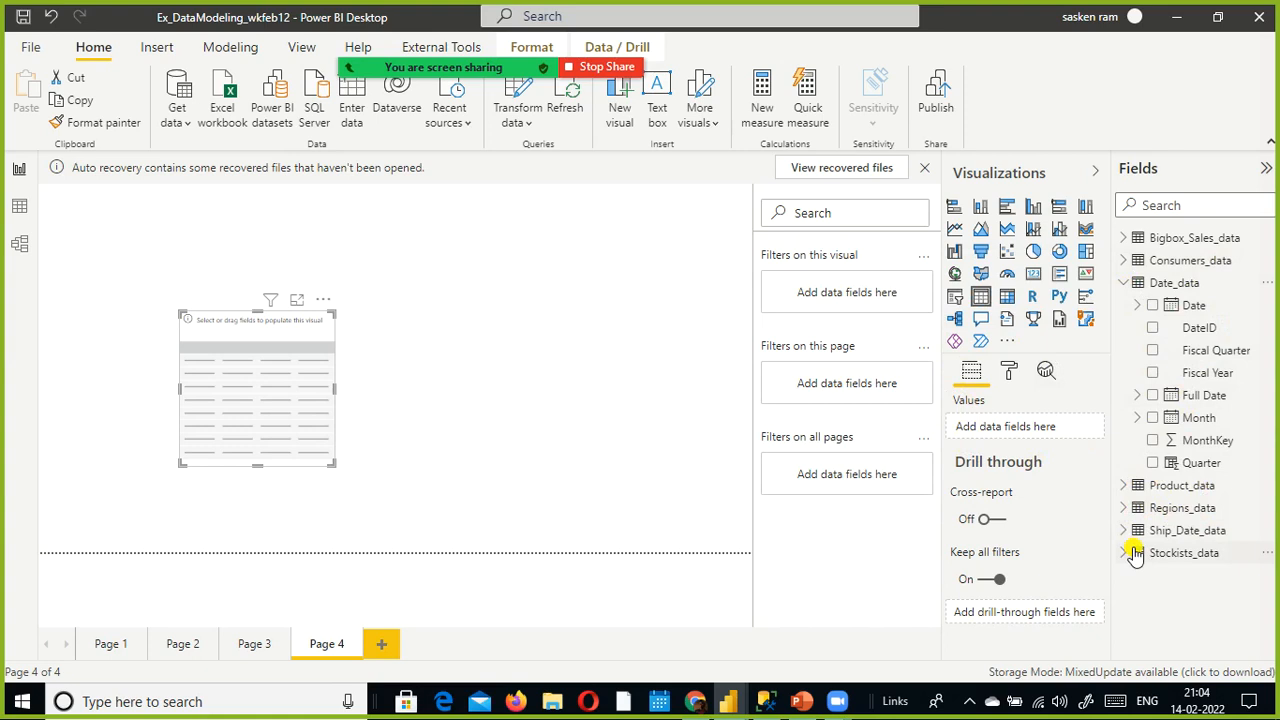
click(1126, 240)
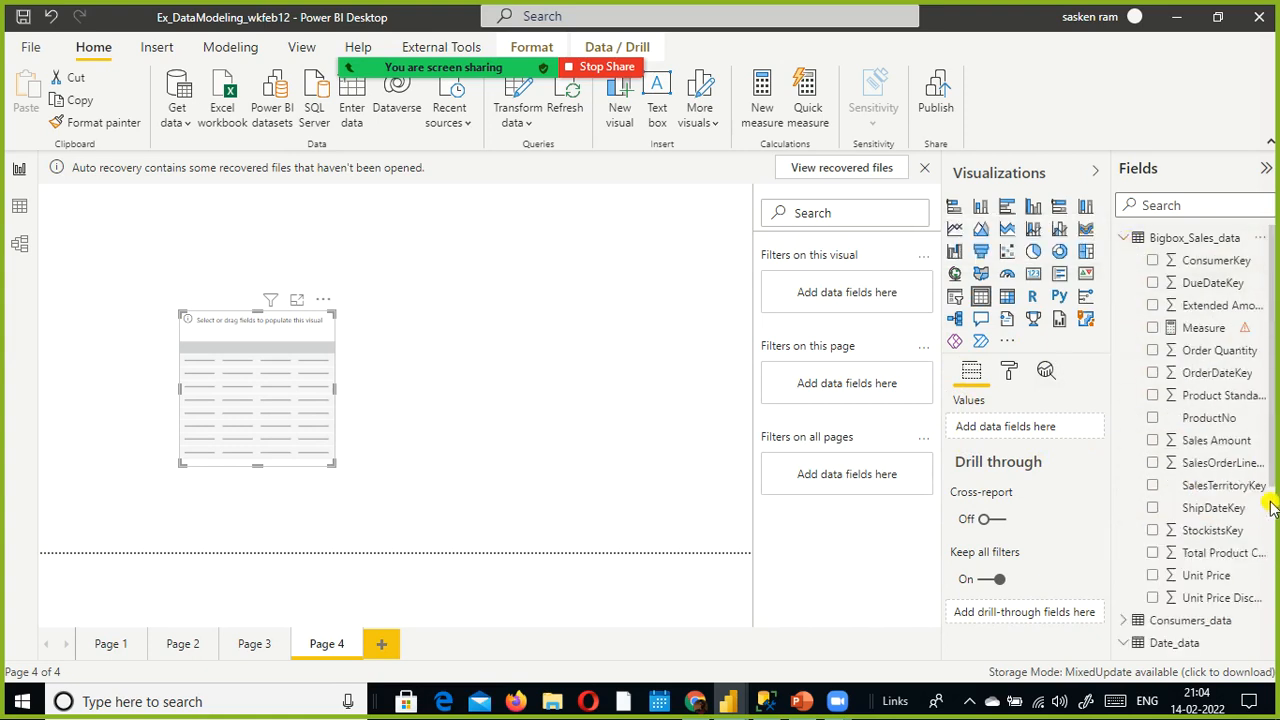
click(1153, 441)
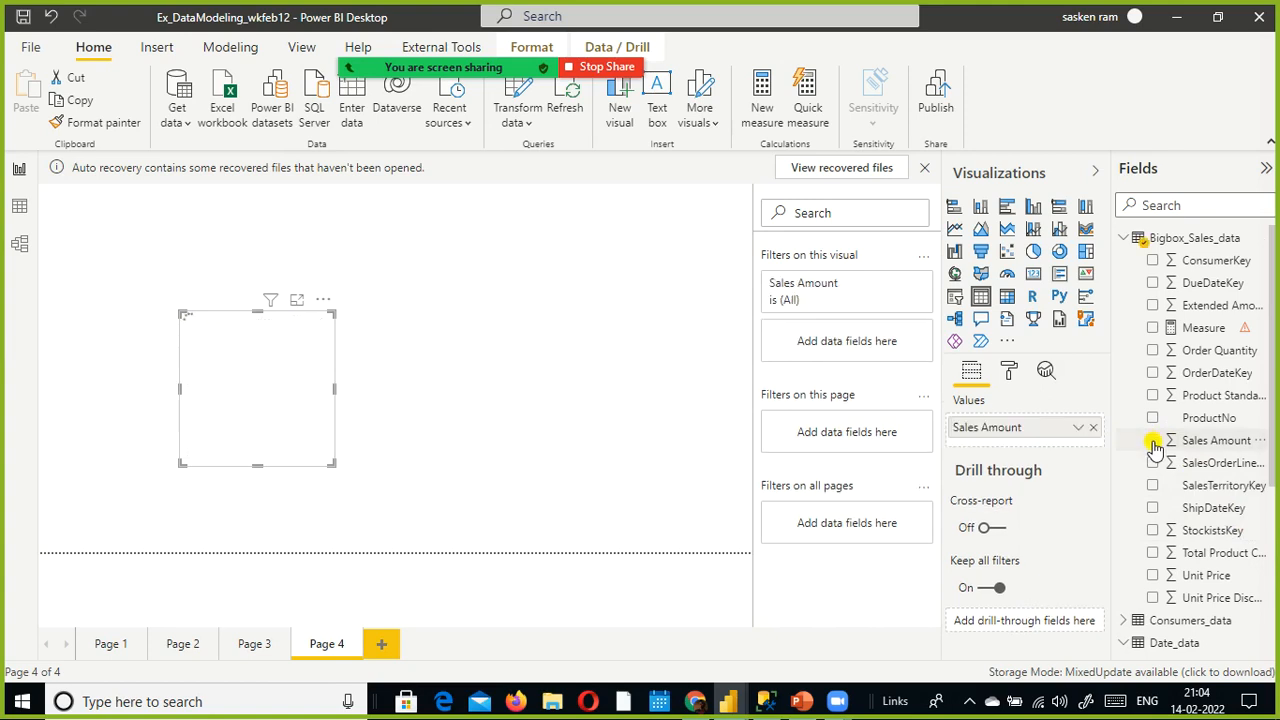
Step: Add Quarter from the Full Date hierarchy of Date_data to the Sales Amount table
click(1121, 240)
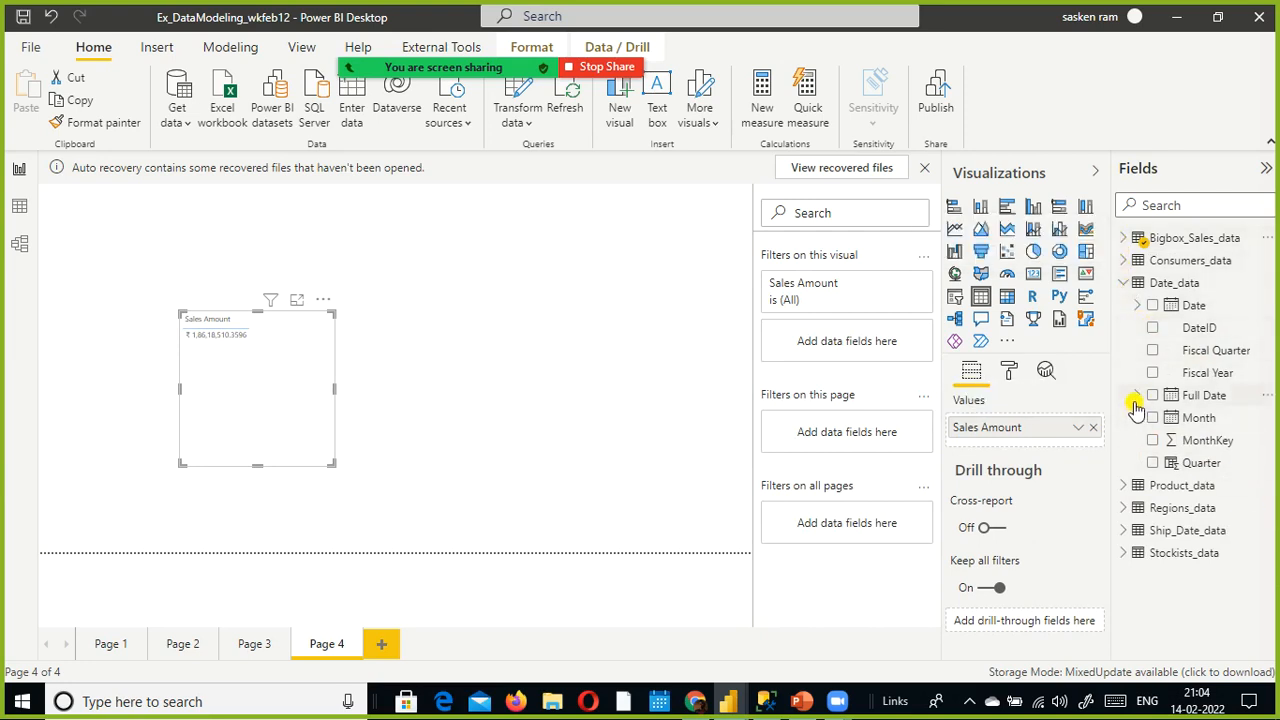
click(1137, 305)
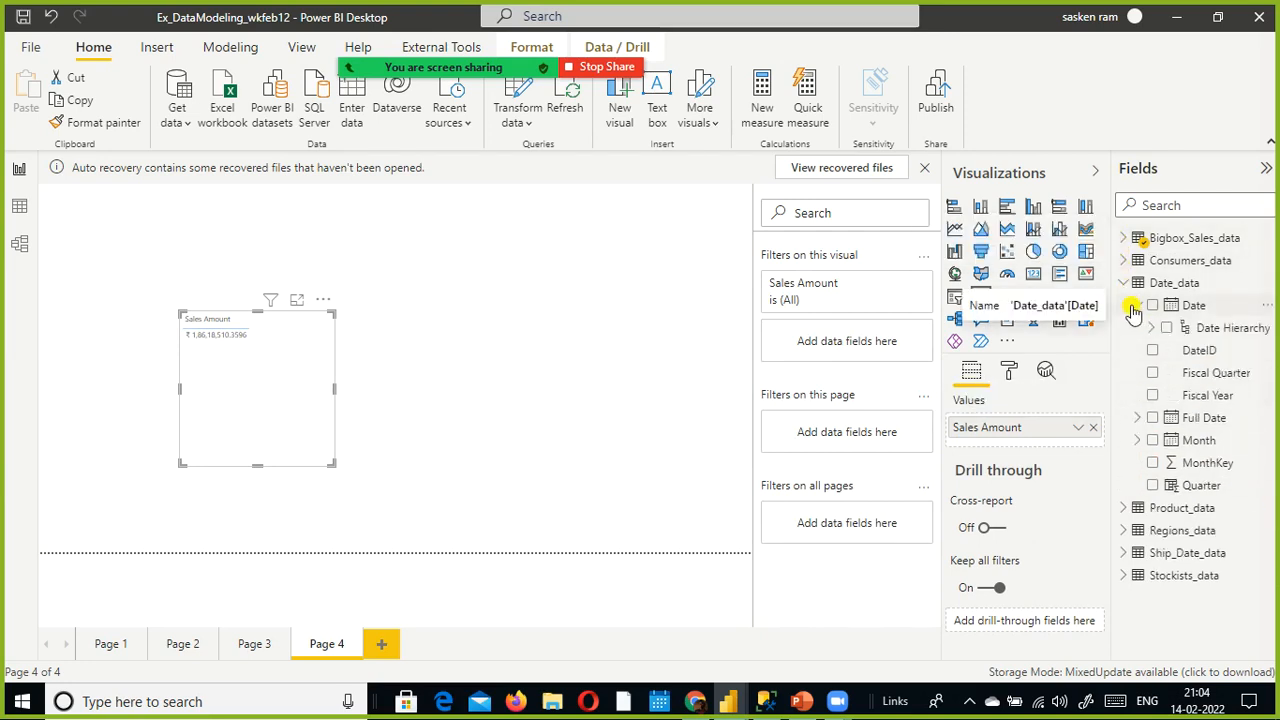
click(1137, 420)
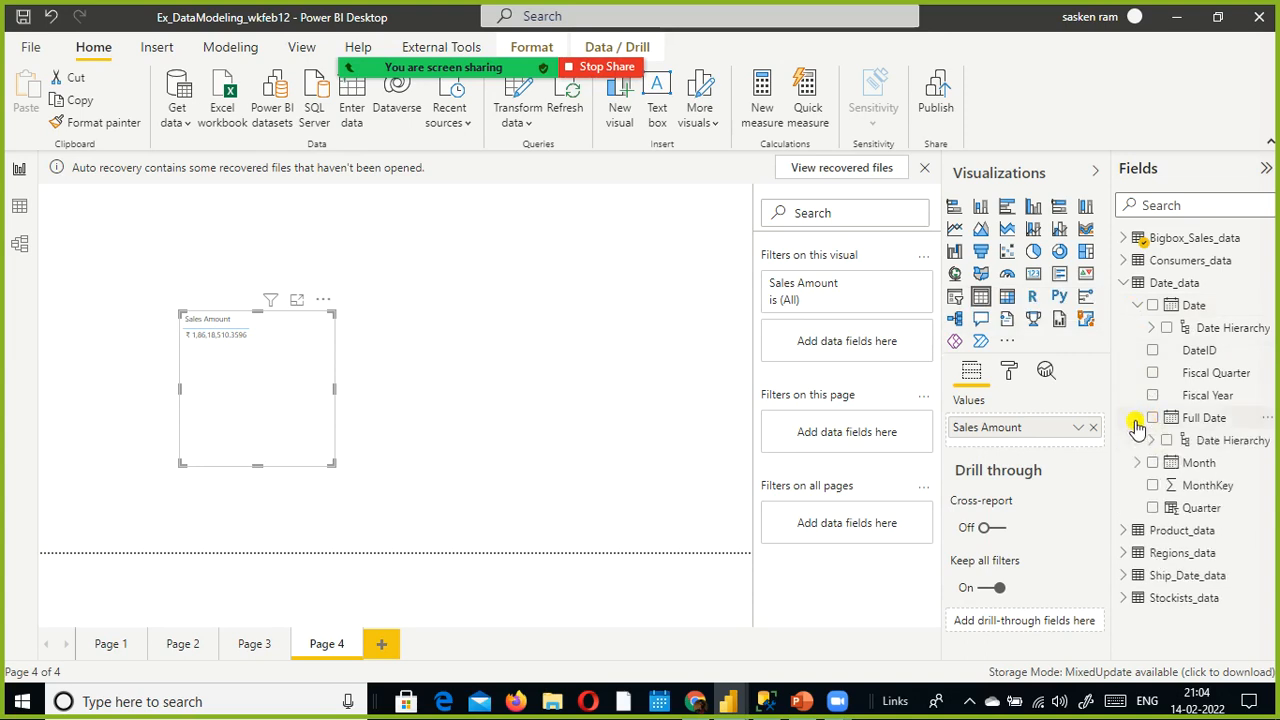
click(1151, 440)
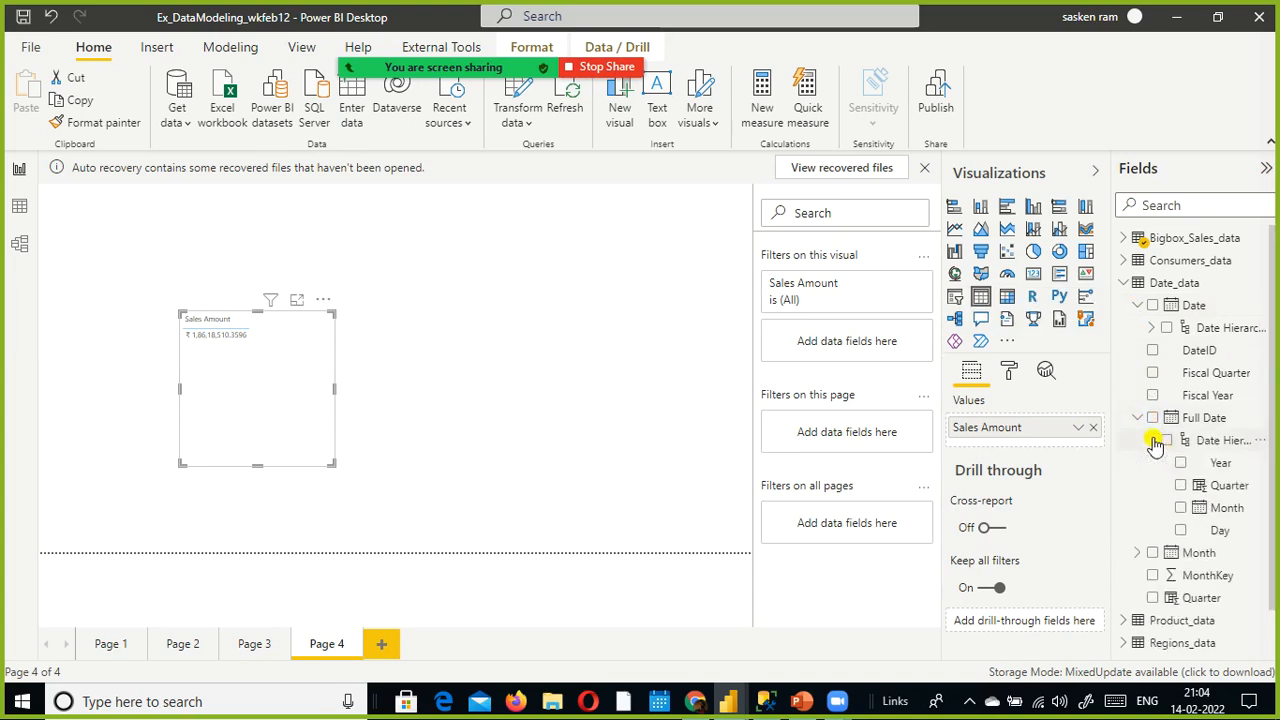
click(1179, 486)
click(1184, 486)
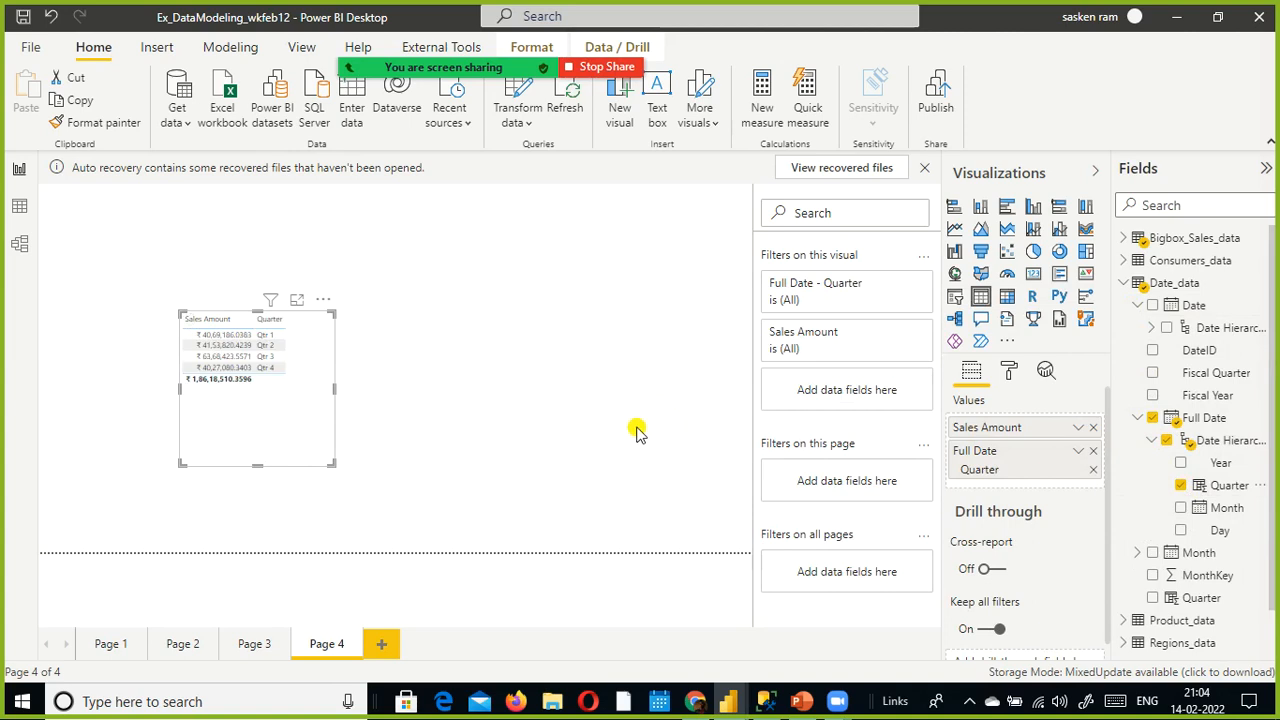
Step: Place Quarter before Sales Amount in the table, and widen, shorten and reposition the visual on the page
drag(335, 388, 372, 390)
drag(1010, 470, 980, 470)
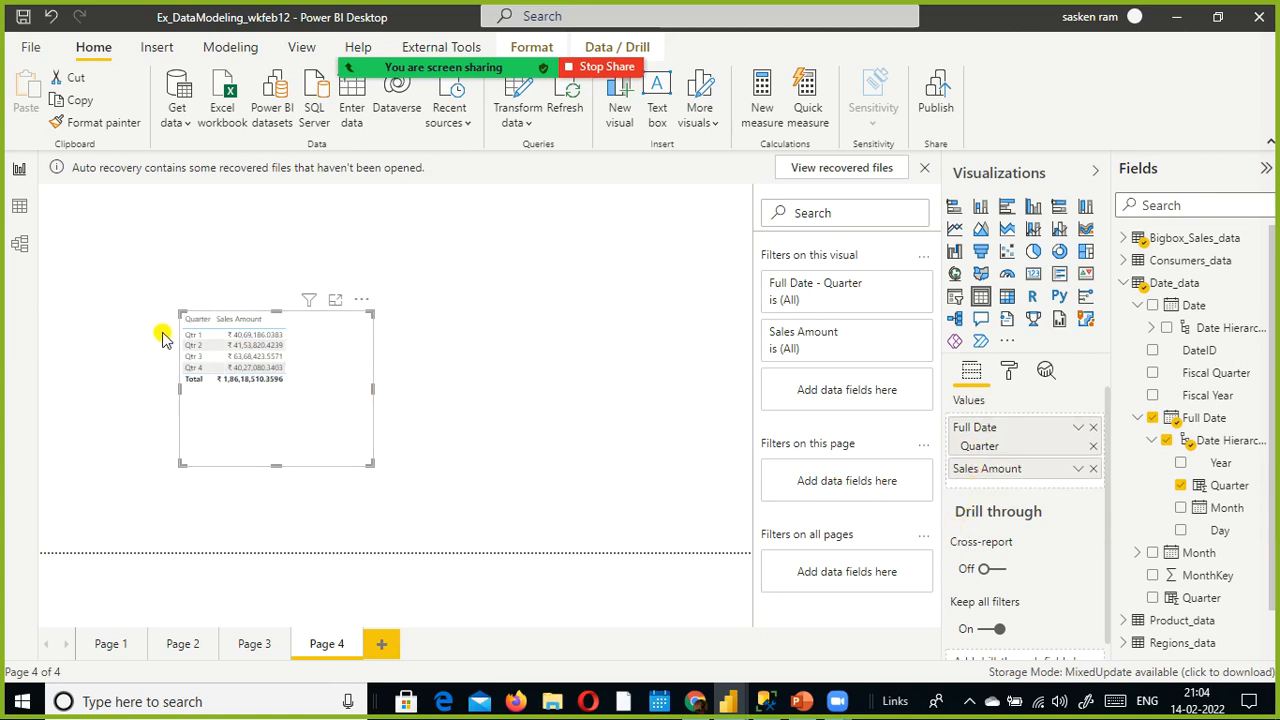
click(280, 345)
drag(277, 466, 294, 434)
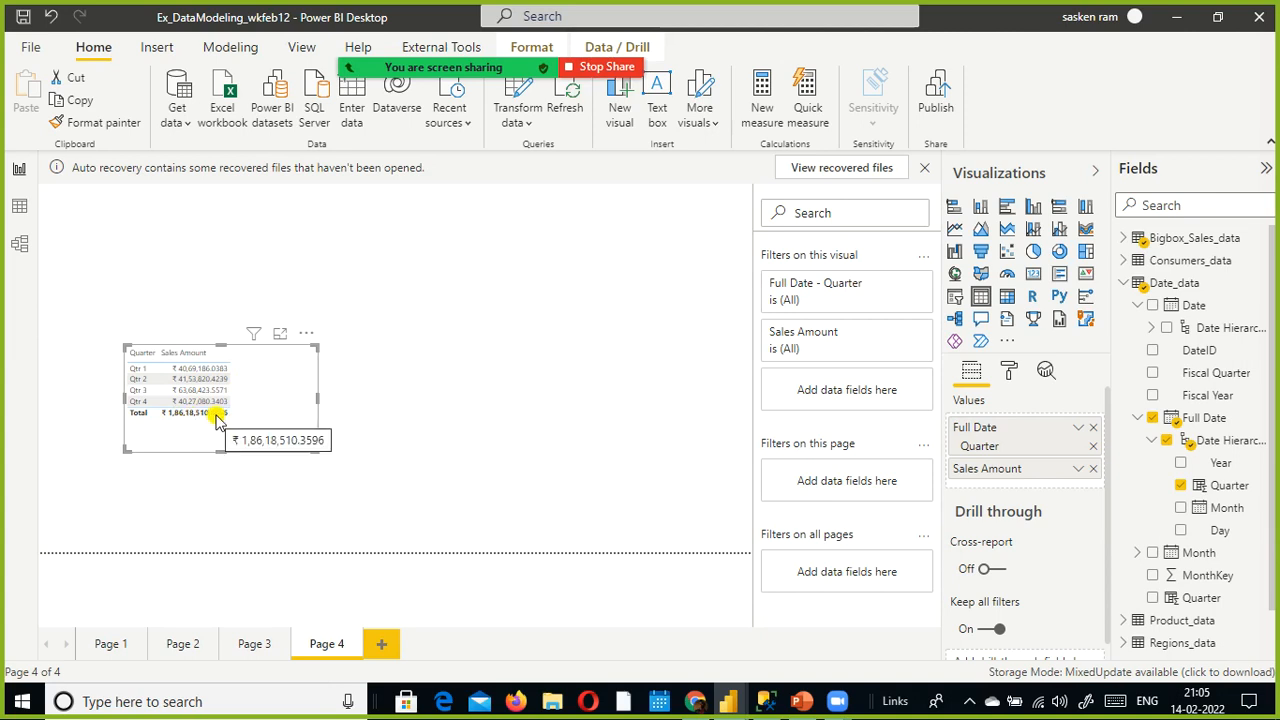
Step: Examine the quarterly sales values alongside the model relationship between Bigbox_Sales_data OrderDateKey and Date_data DateID
click(183, 382)
click(147, 385)
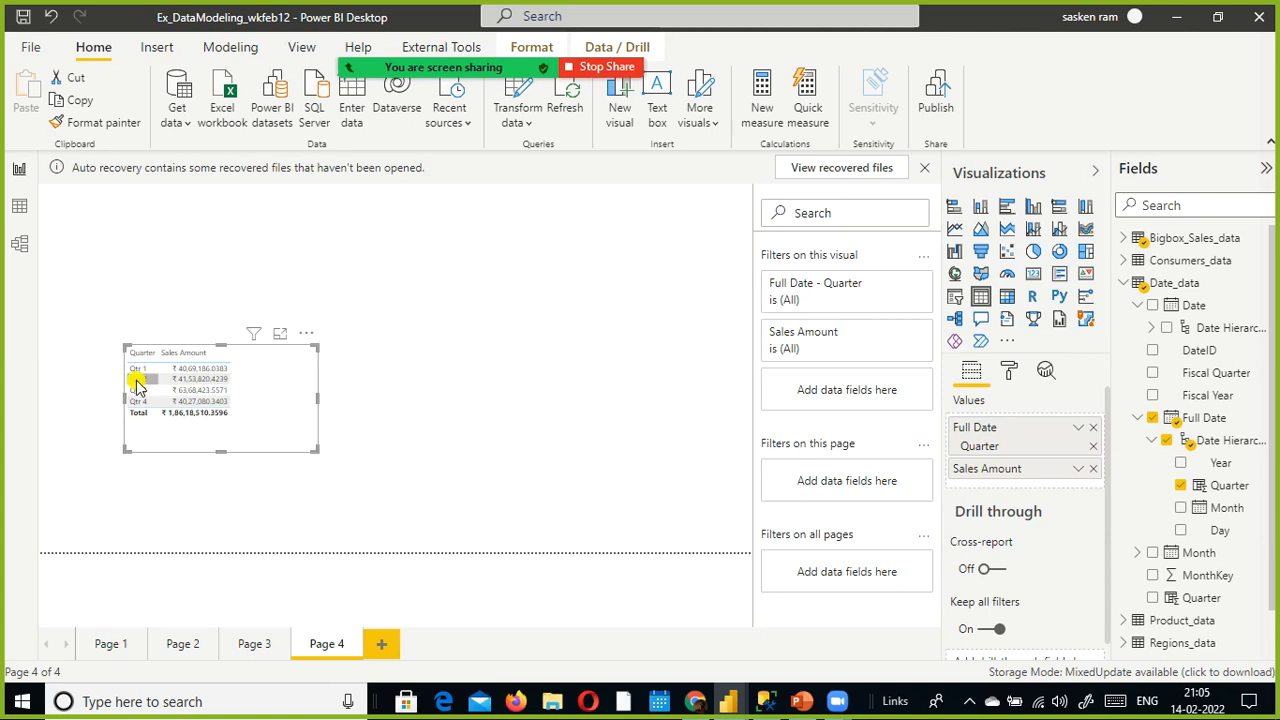
click(137, 387)
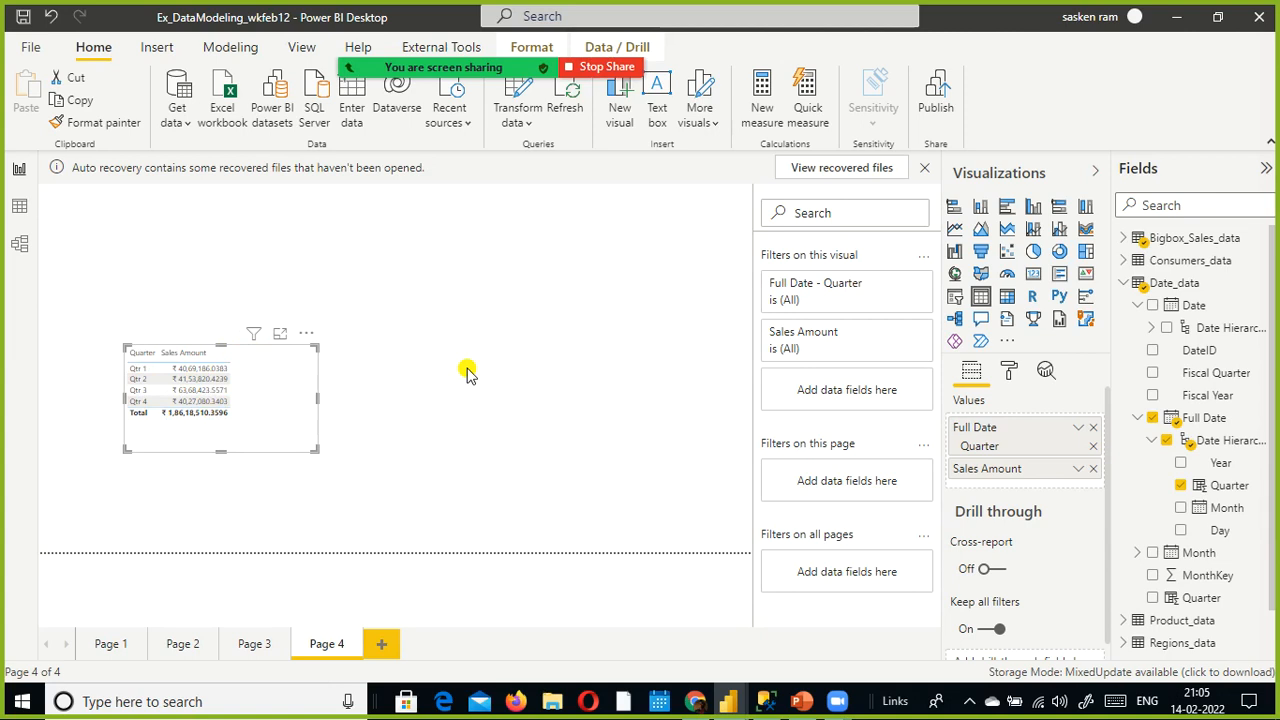
click(19, 243)
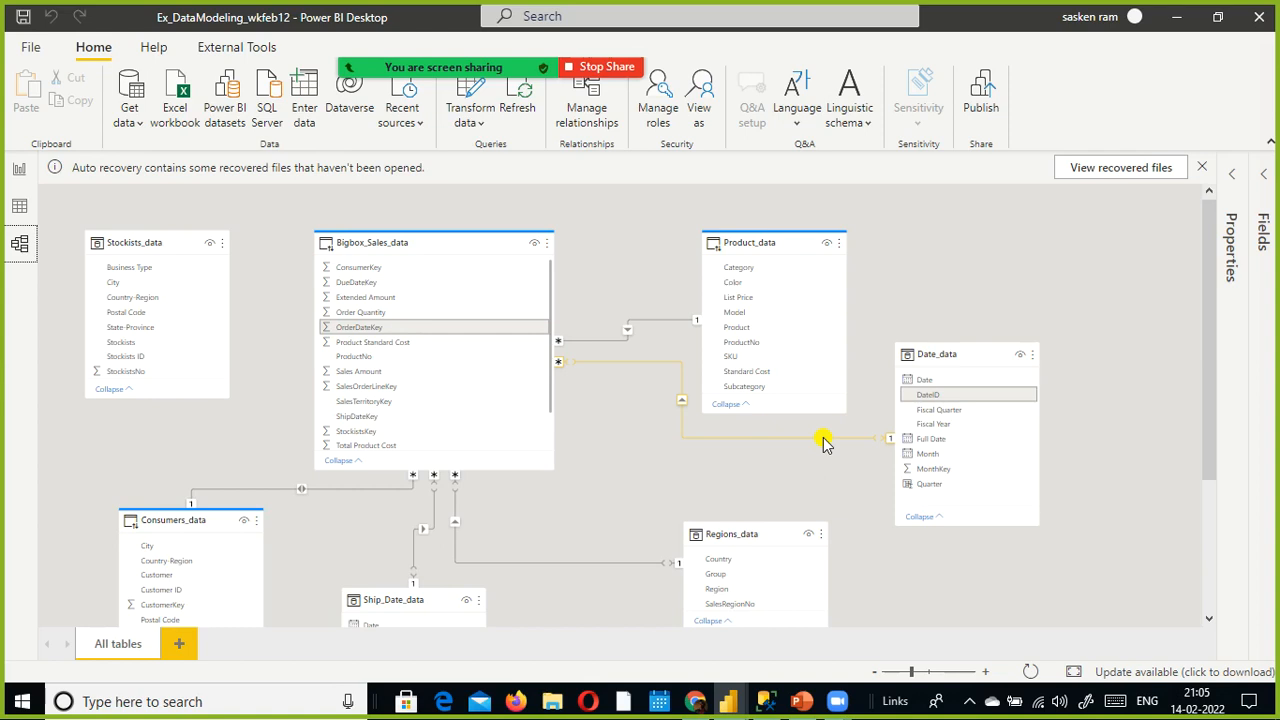
click(20, 170)
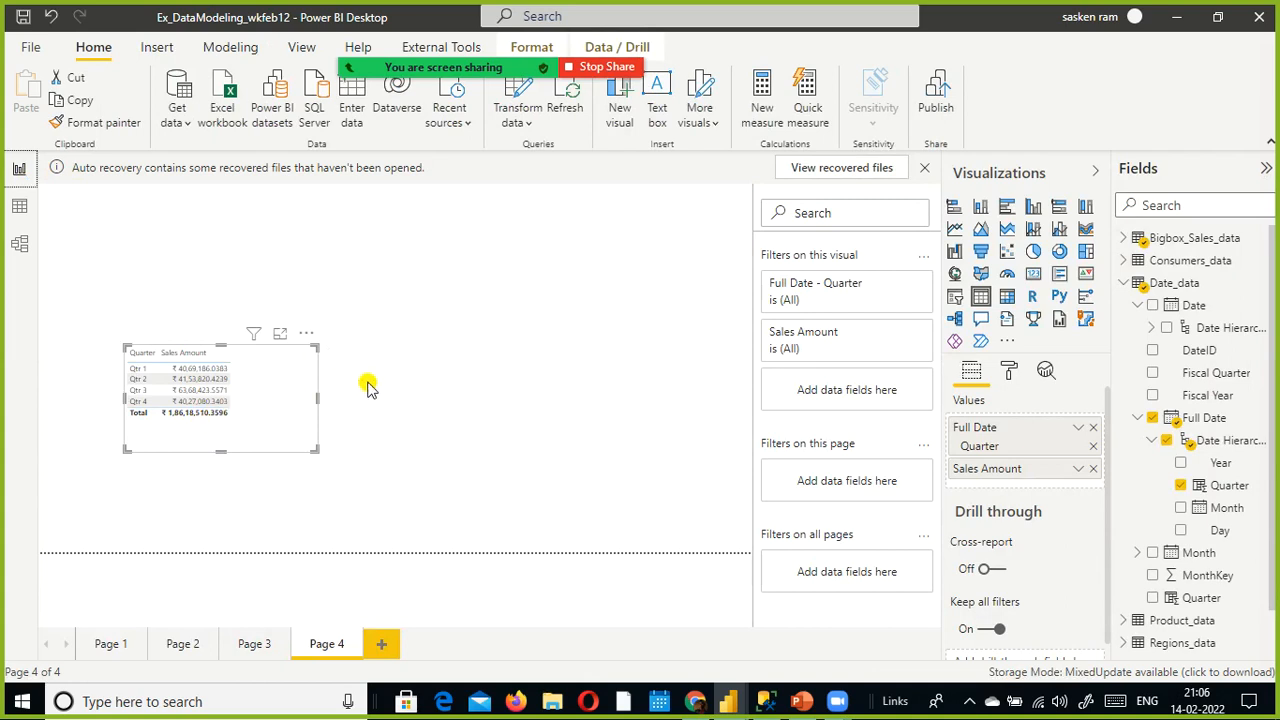
click(18, 245)
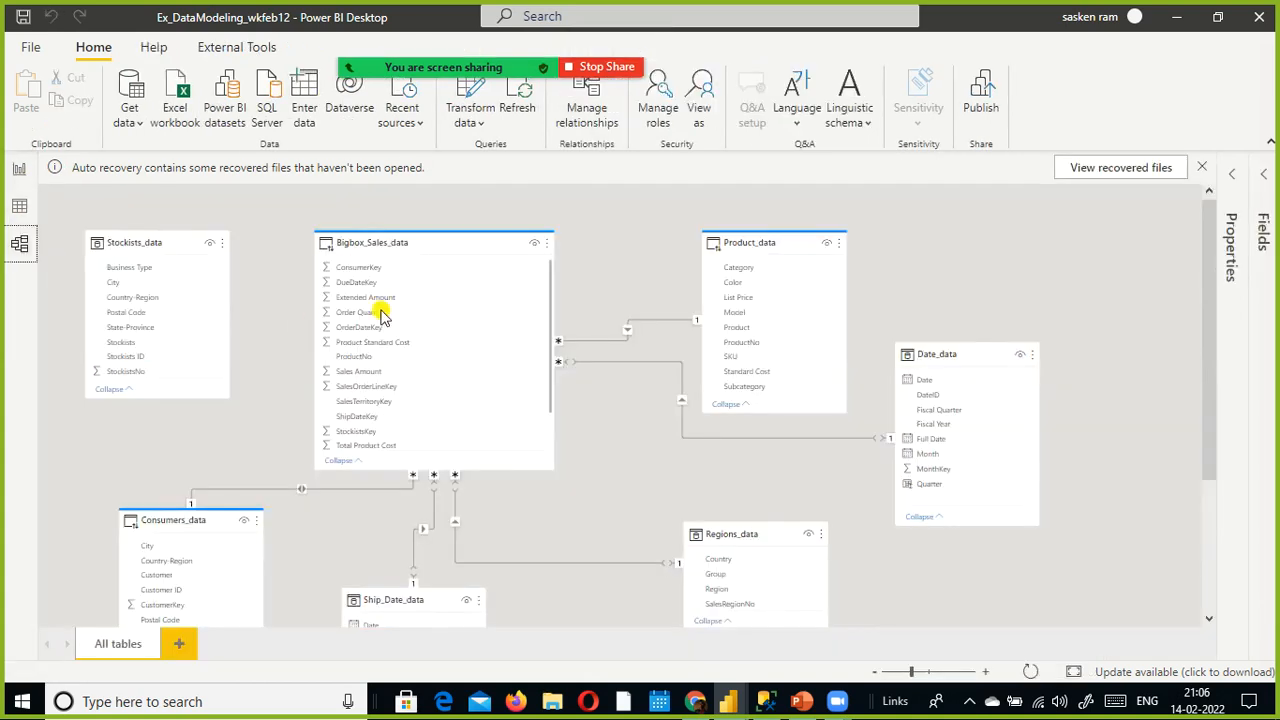
click(17, 170)
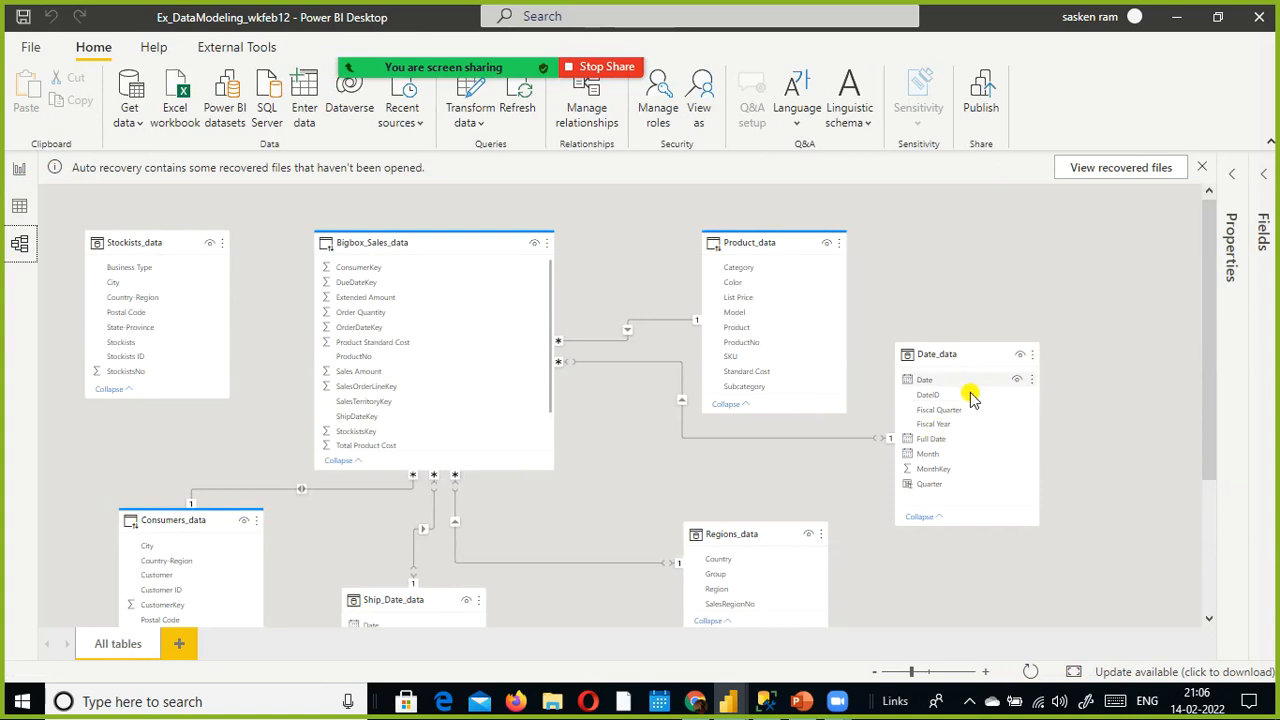
mouse_move(385, 283)
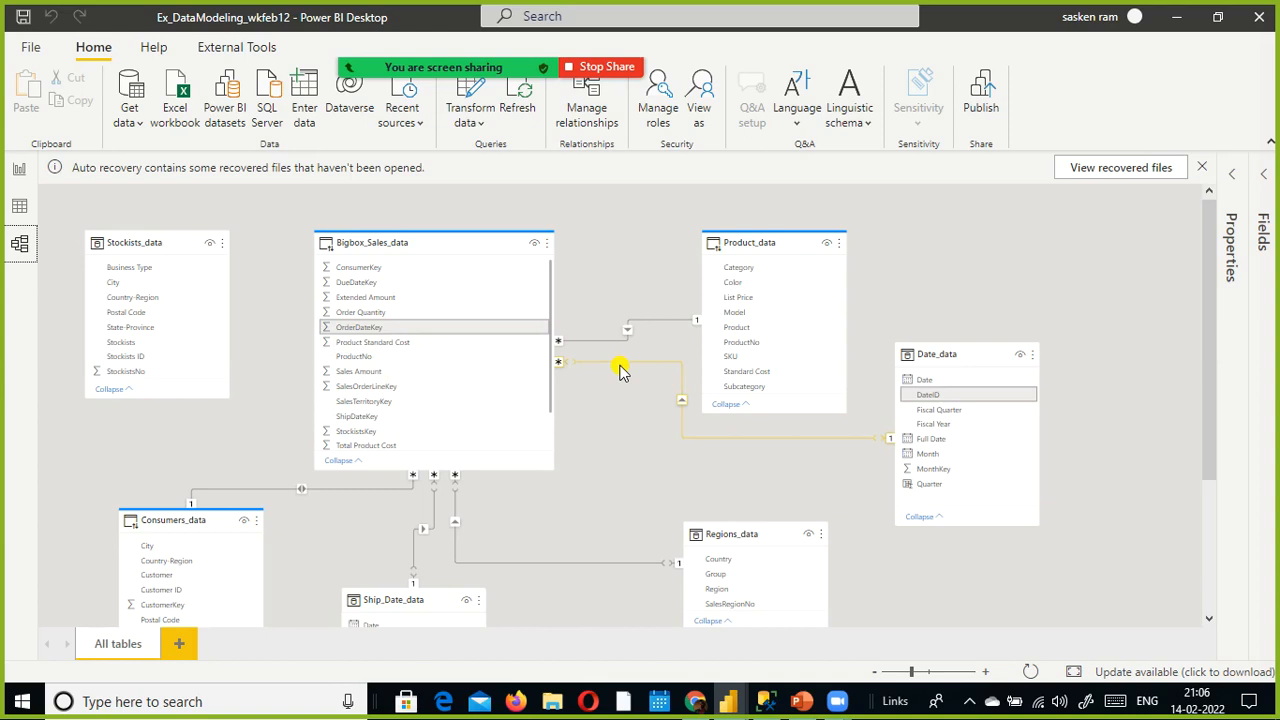
click(19, 169)
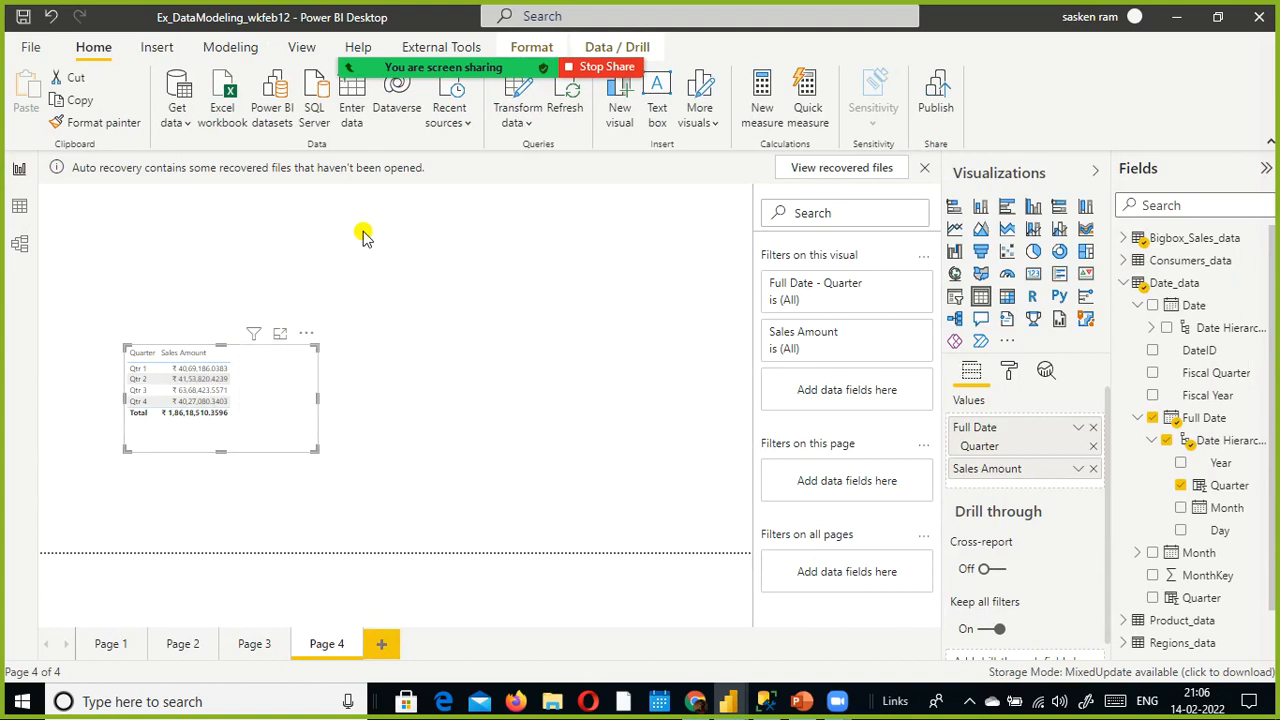
Step: Shrink the quarterly sales table's width and height to fit its contents, and deselect it
drag(317, 399, 263, 363)
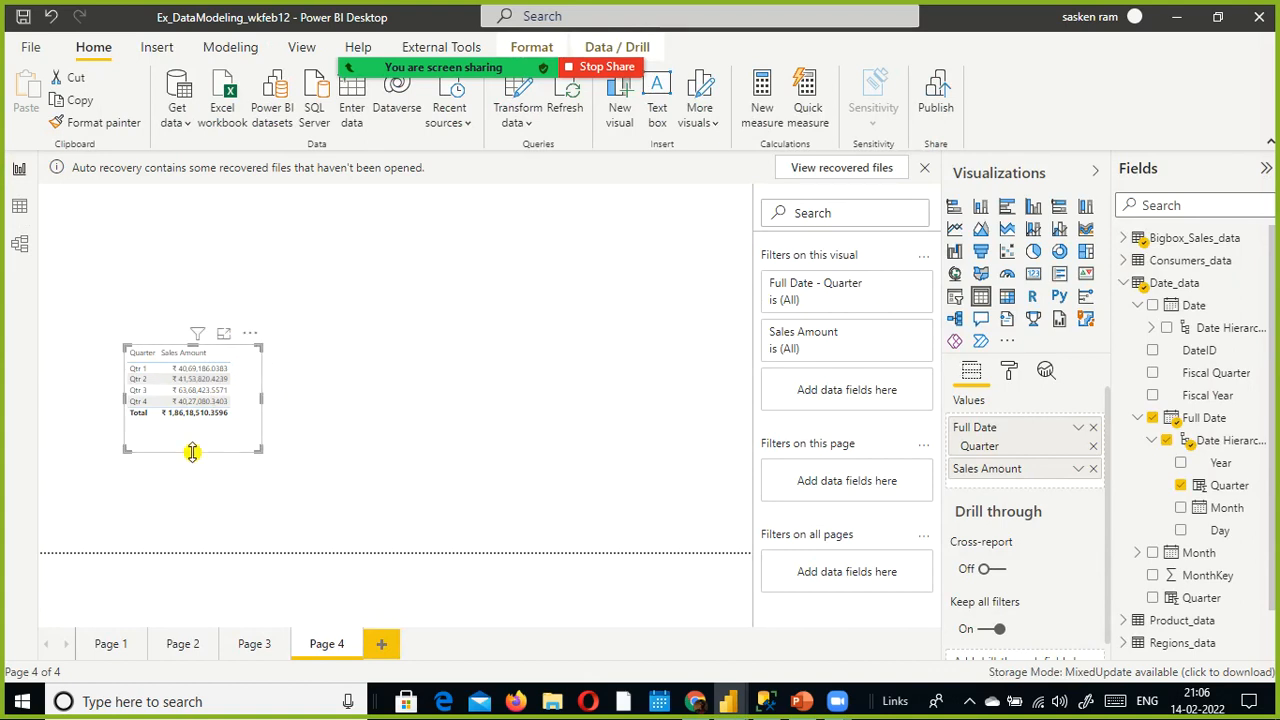
drag(194, 448, 206, 434)
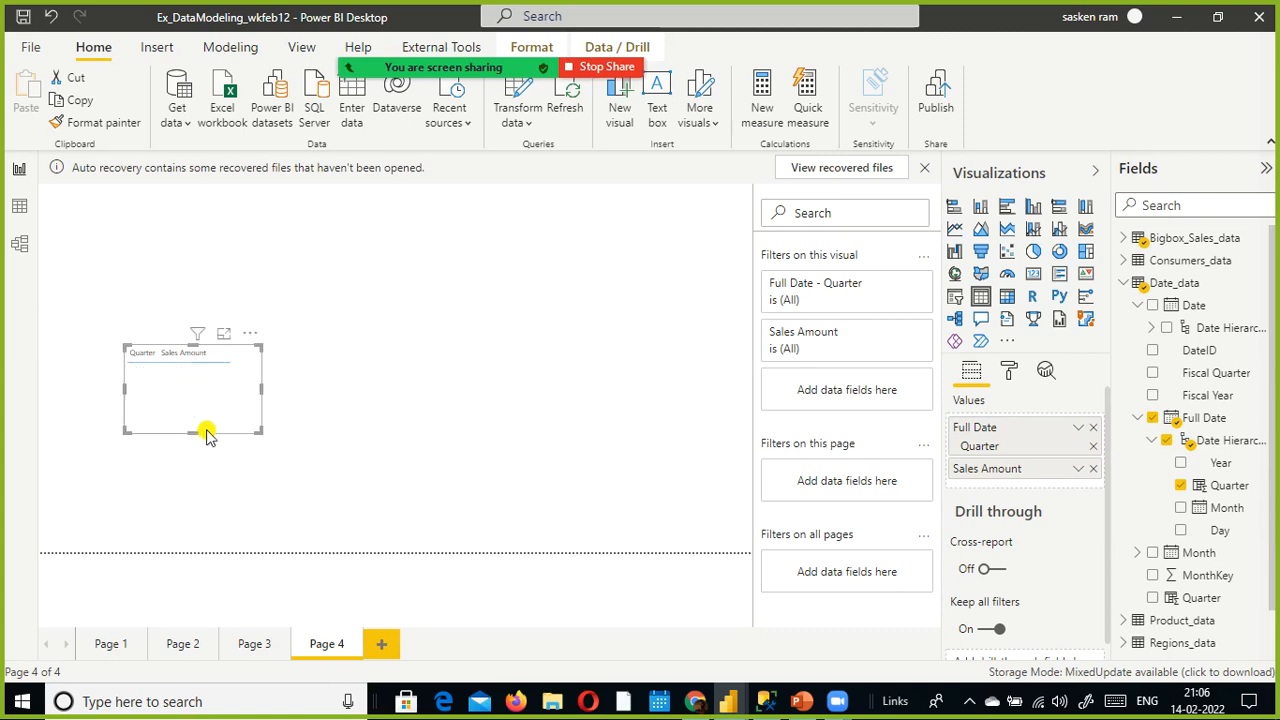
click(526, 380)
Step: Create an inactive one-to-many relationship from Date_data DateID to Bigbox_Sales_data ShipDateKey with single cross filter direction in the model diagram
click(21, 243)
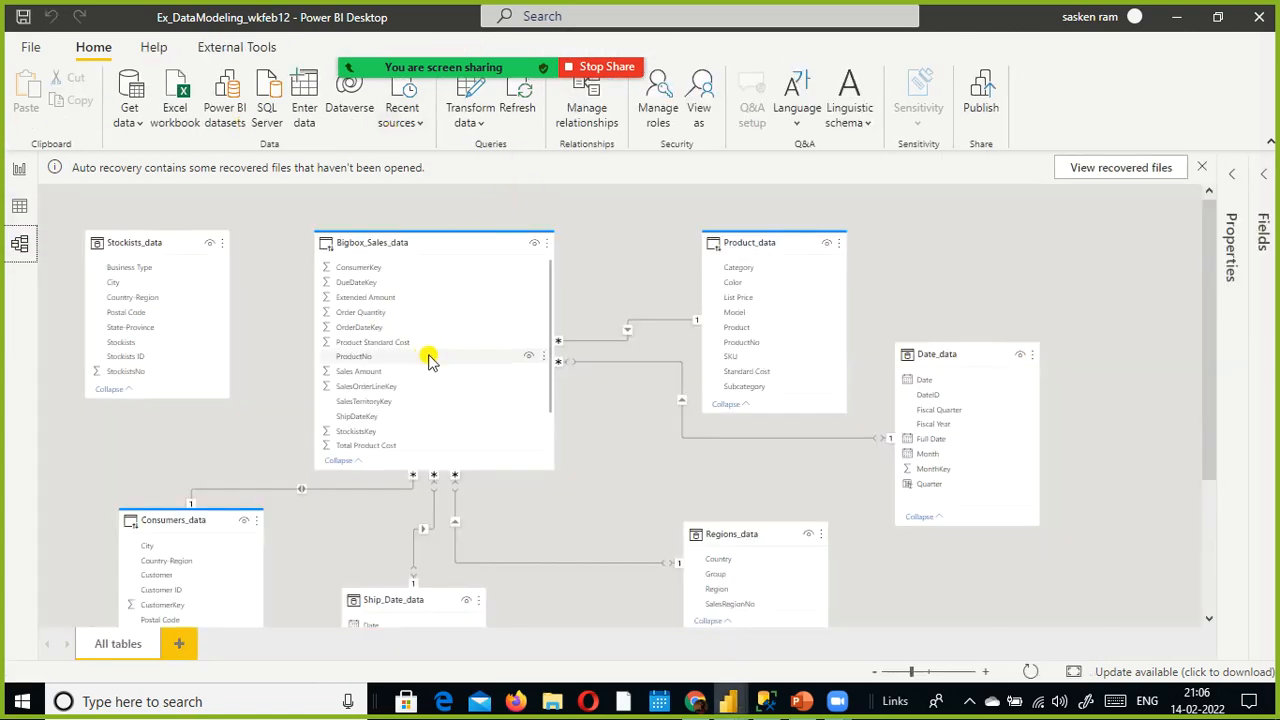
scroll(448, 324, down, 2)
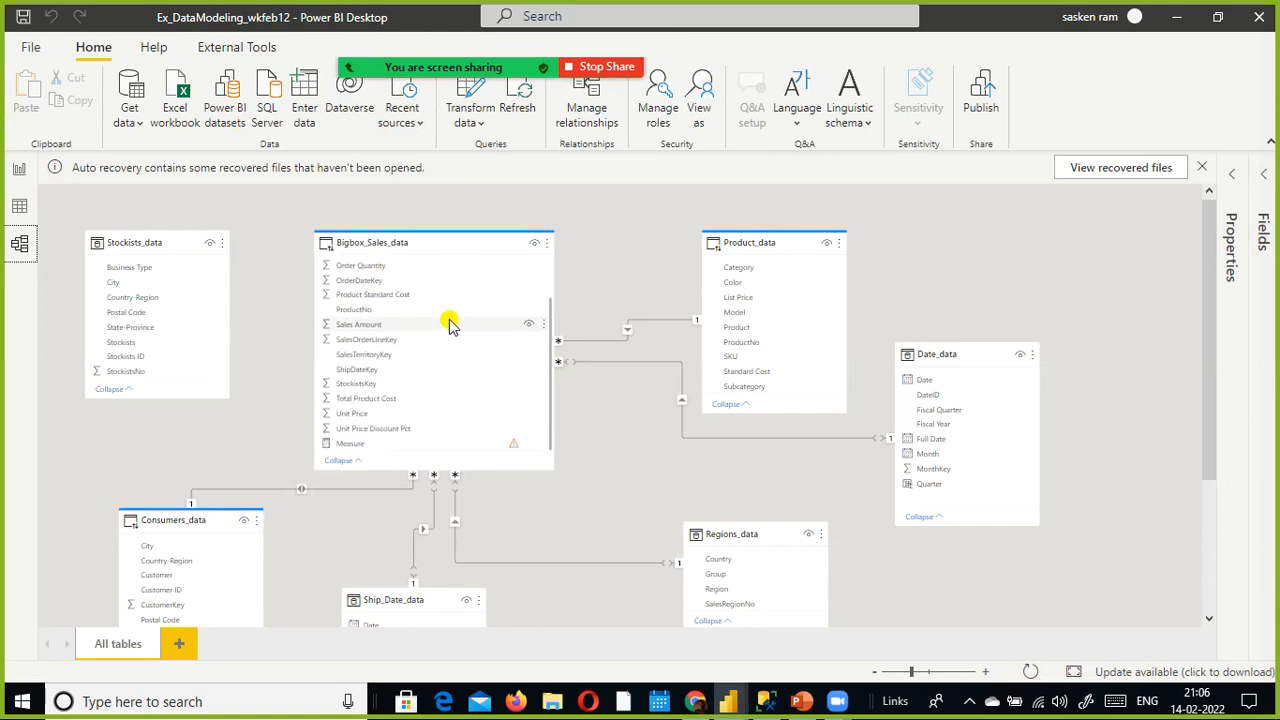
scroll(460, 363, up, 3)
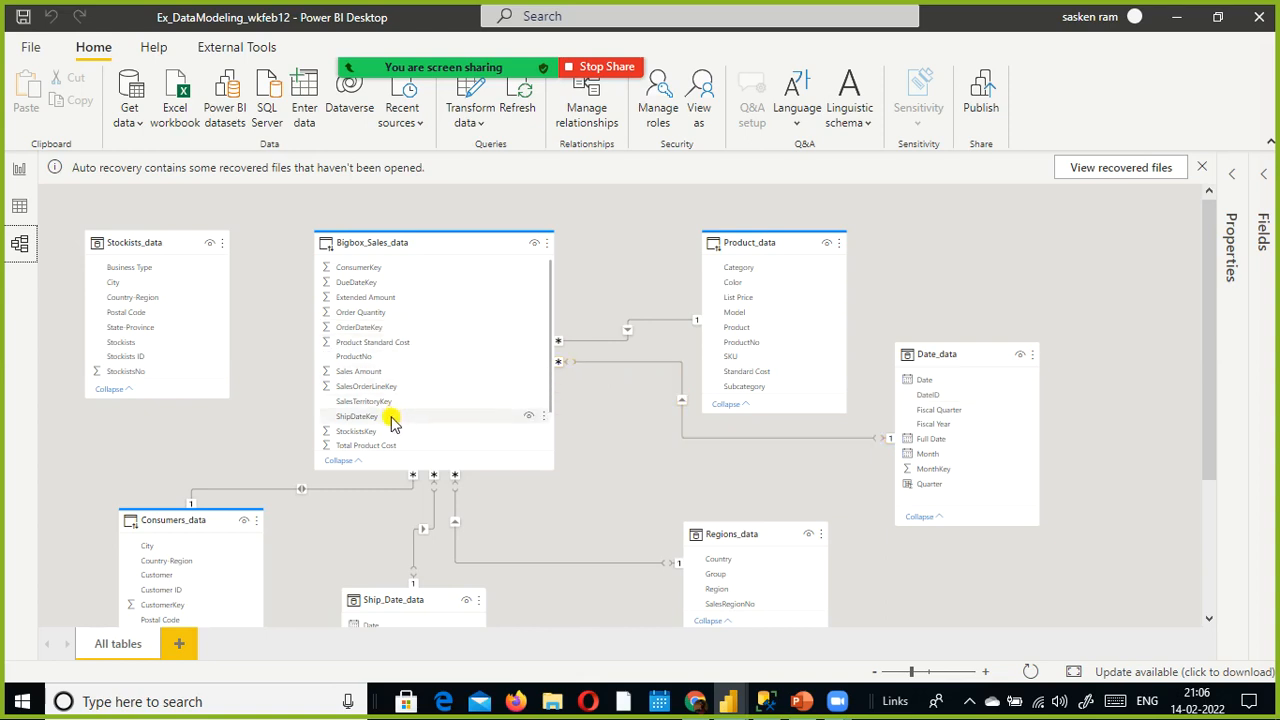
scroll(391, 418, down, 2)
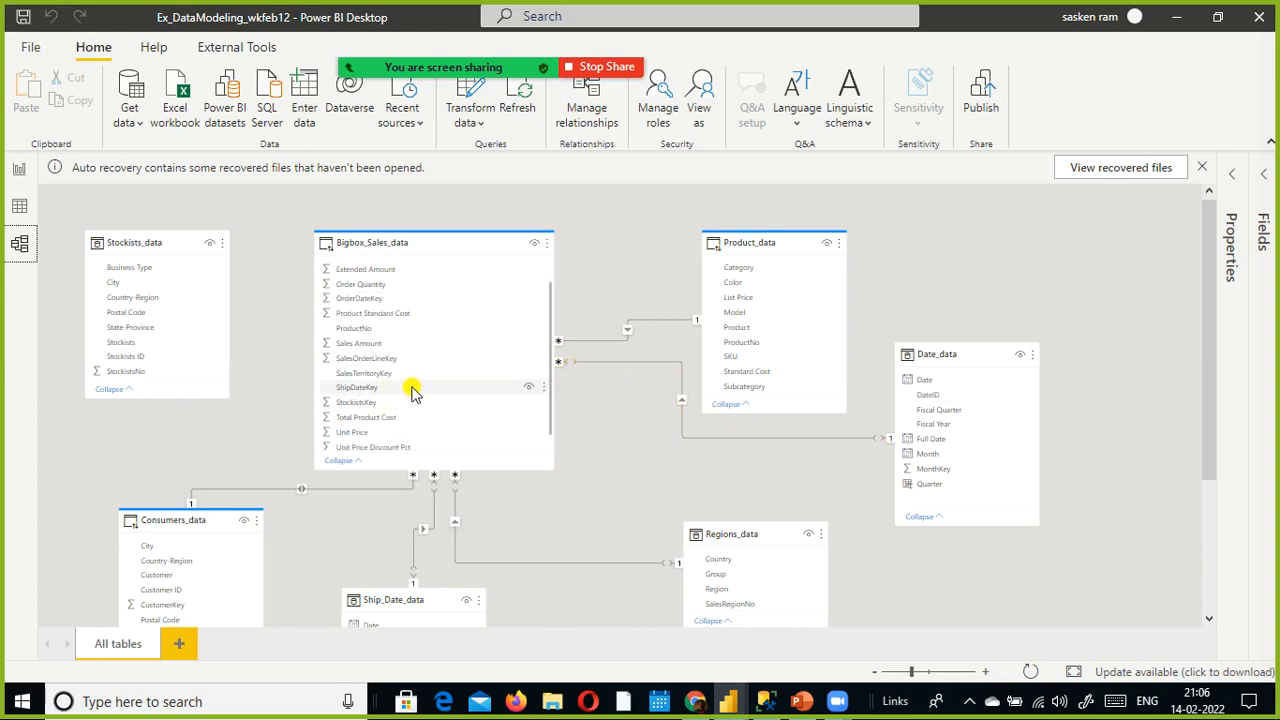
scroll(444, 360, up, 2)
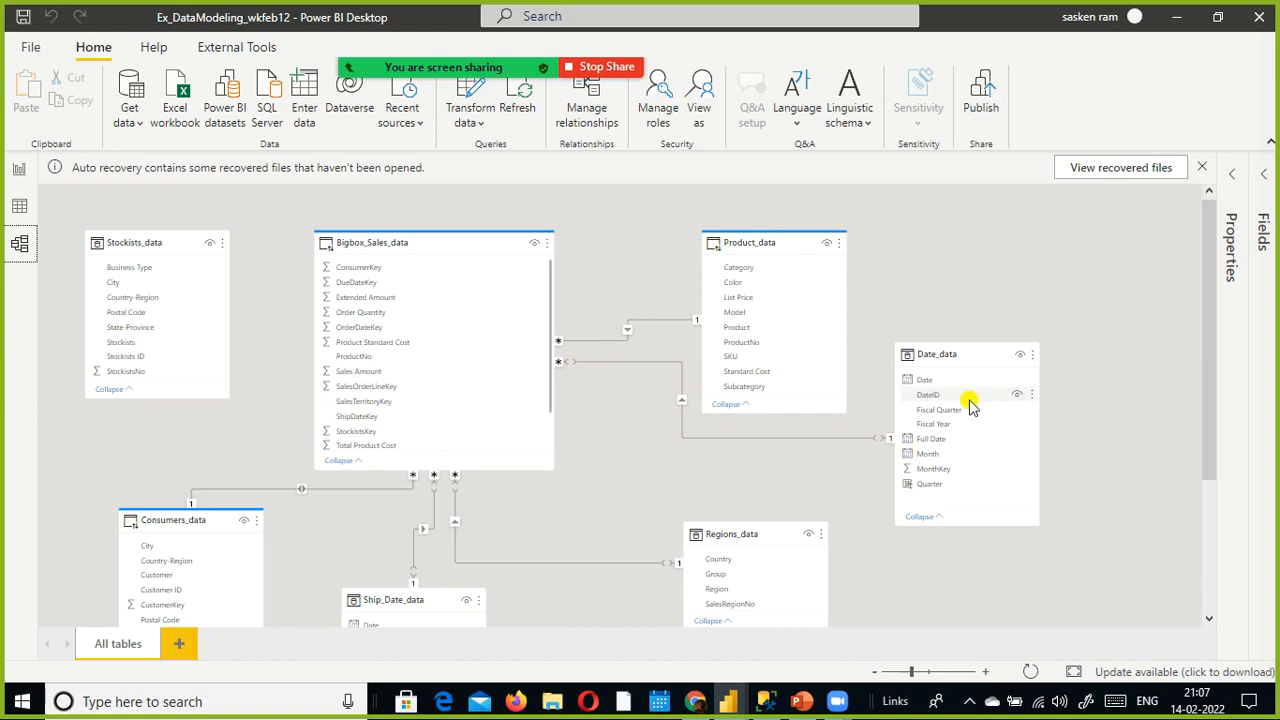
drag(936, 399, 425, 423)
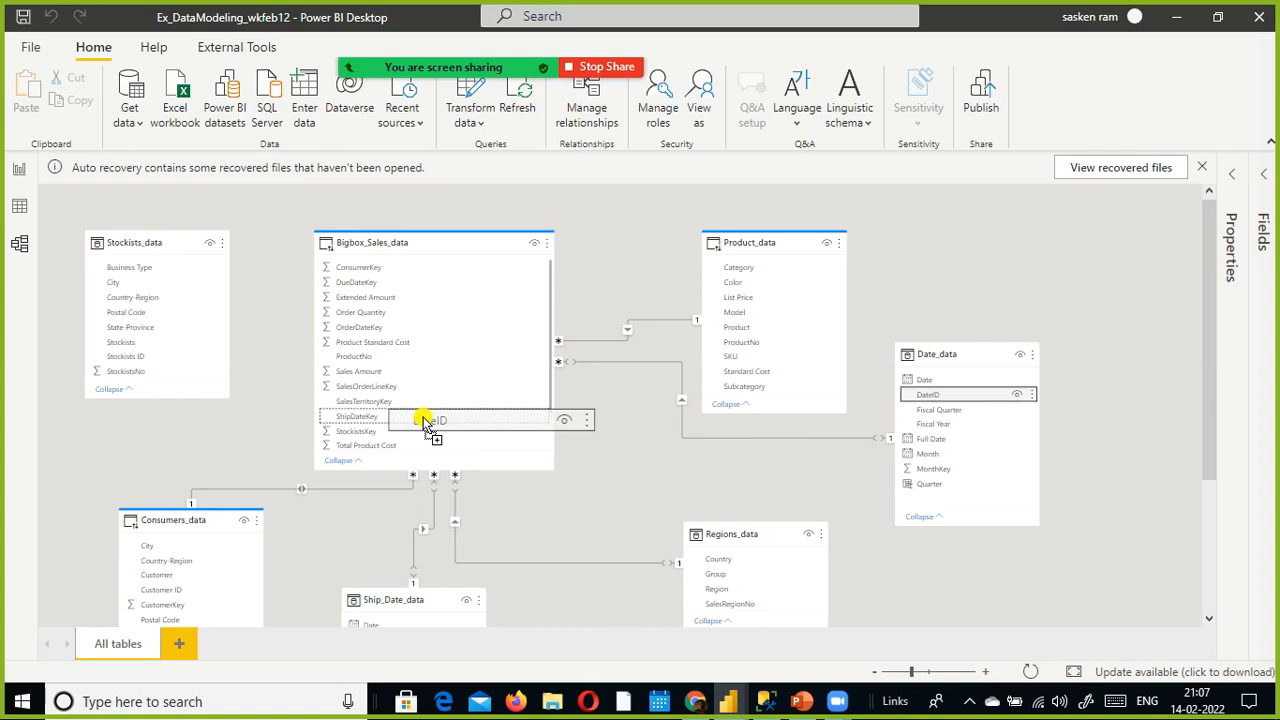
drag(424, 421, 423, 421)
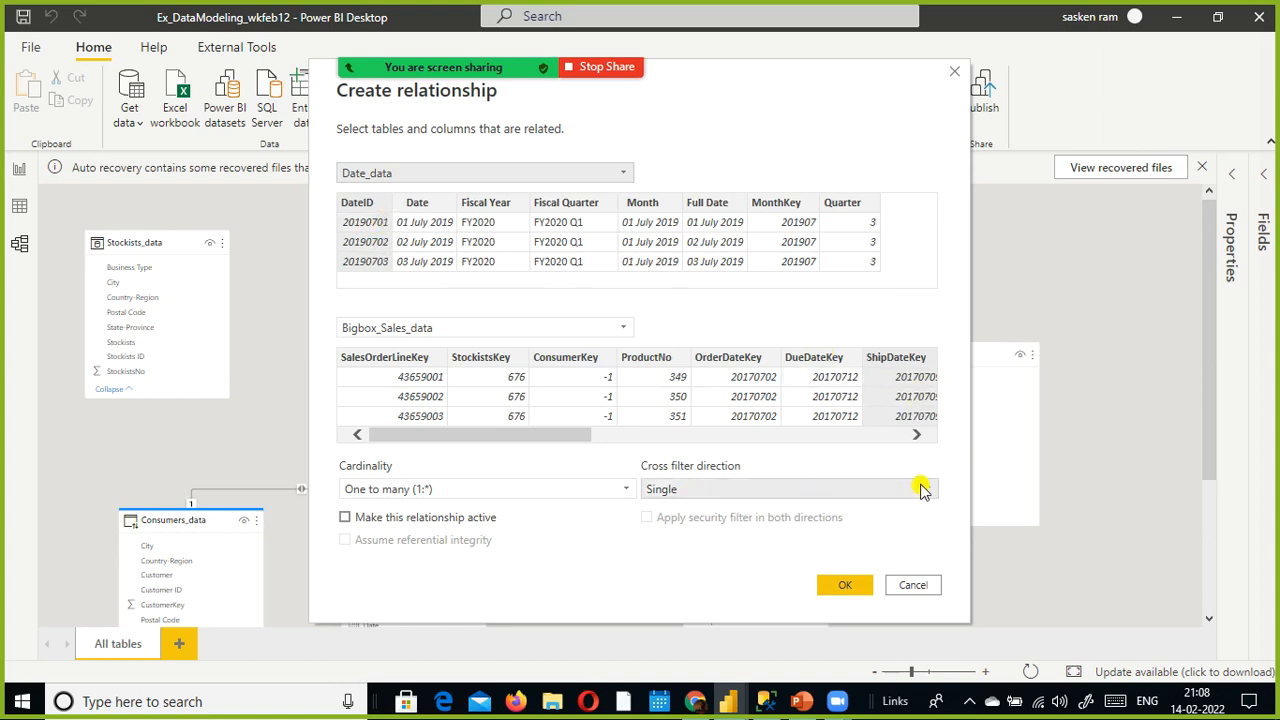
click(848, 584)
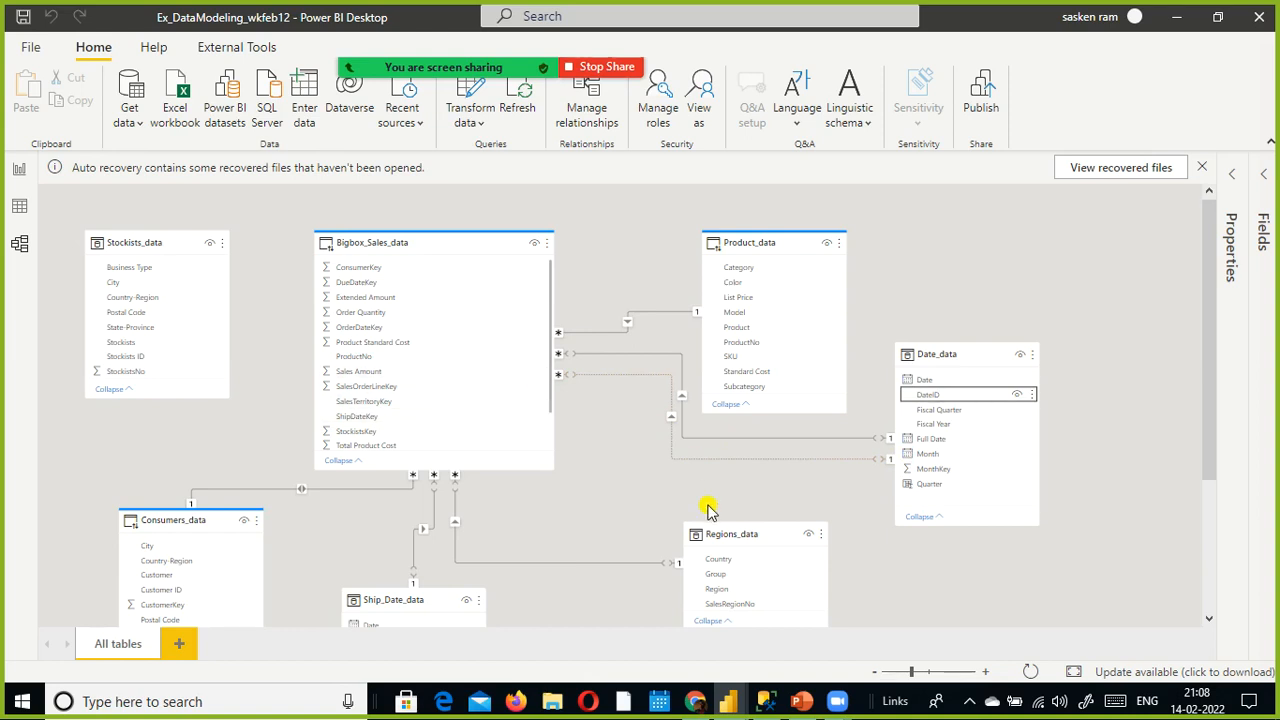
Step: Check the quarterly sales table on Page 4 of the report with the new relationship in place
click(20, 170)
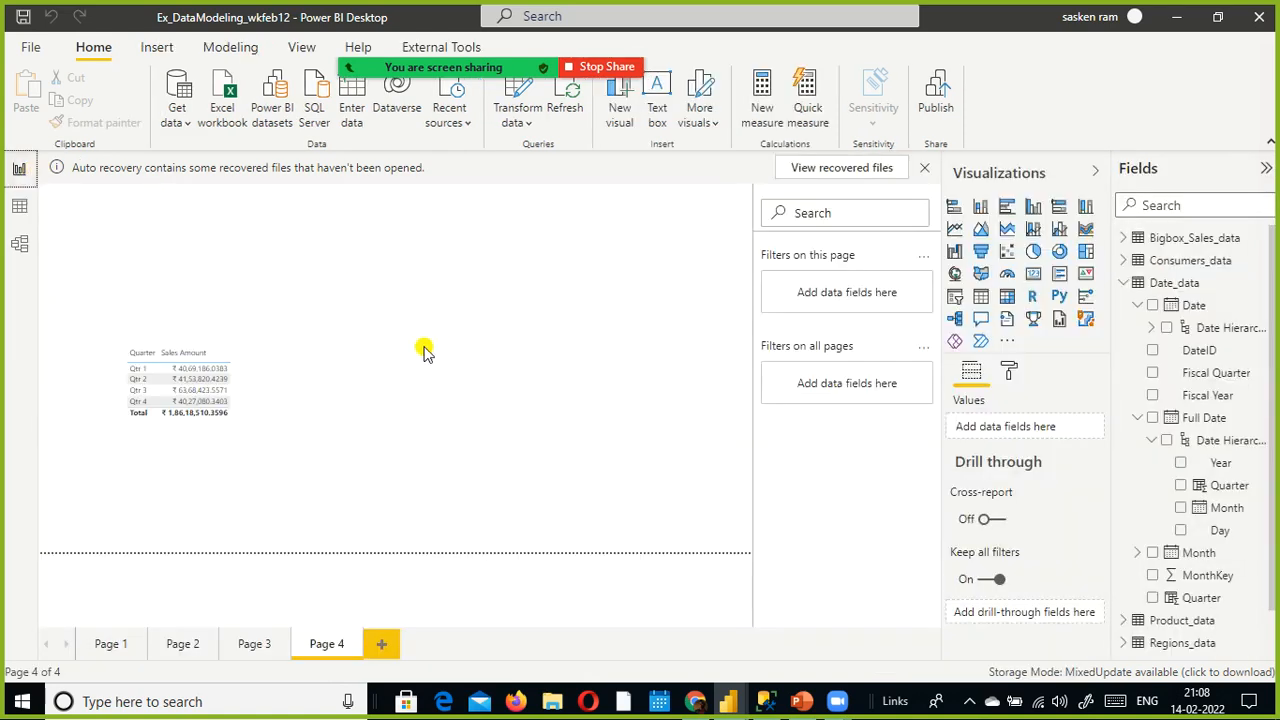
click(258, 400)
click(410, 364)
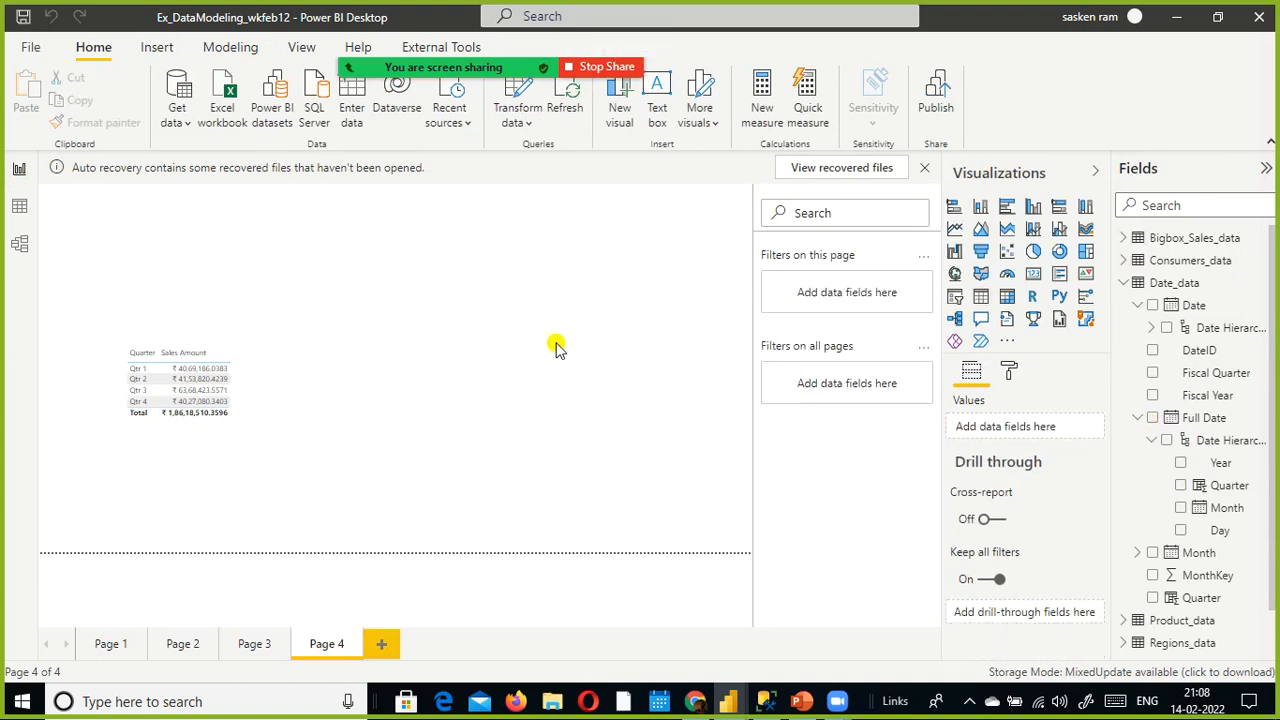
Step: Delete the relationship between Bigbox_Sales_data and Ship_Date_data in the model diagram
click(19, 243)
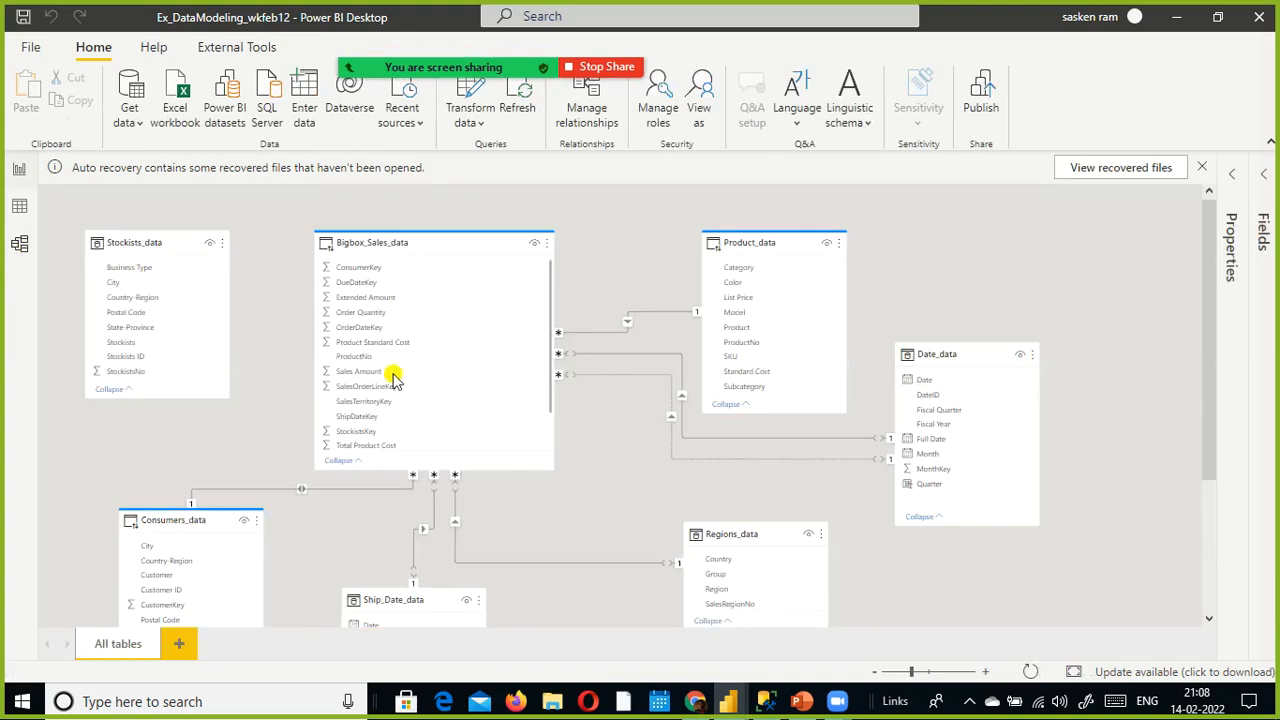
scroll(400, 480, down, 3)
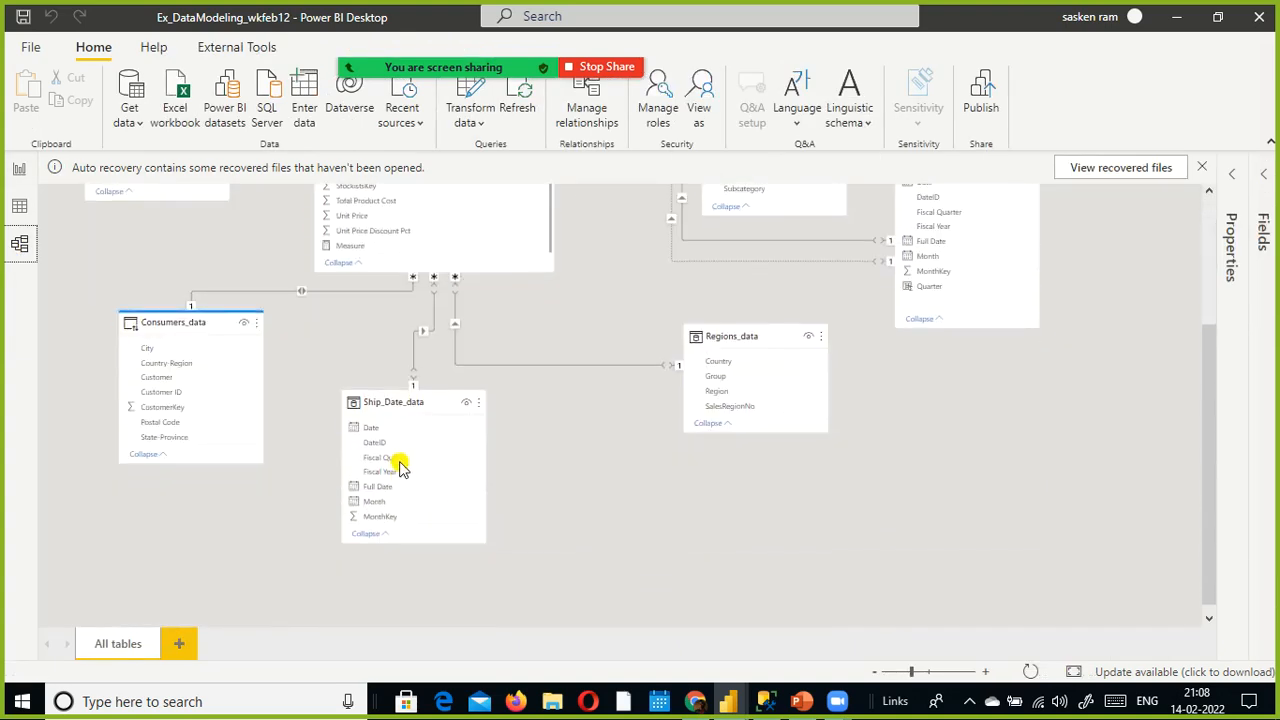
right_click(414, 359)
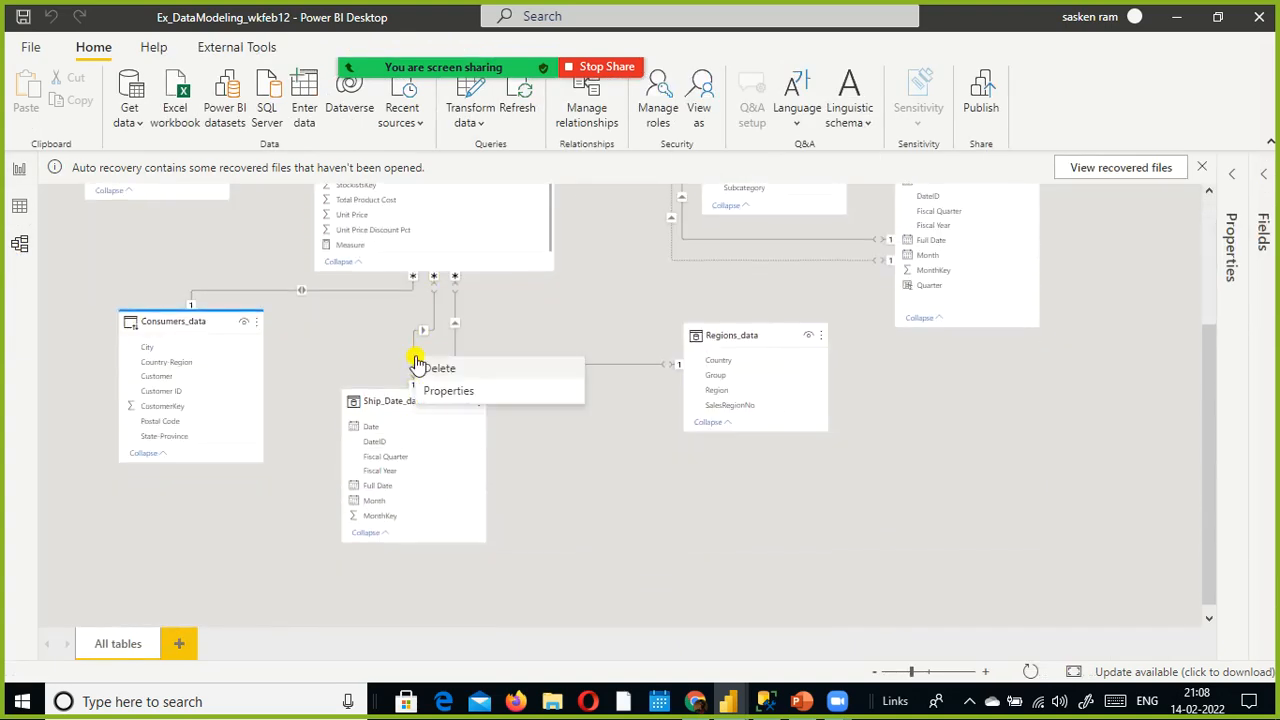
click(457, 368)
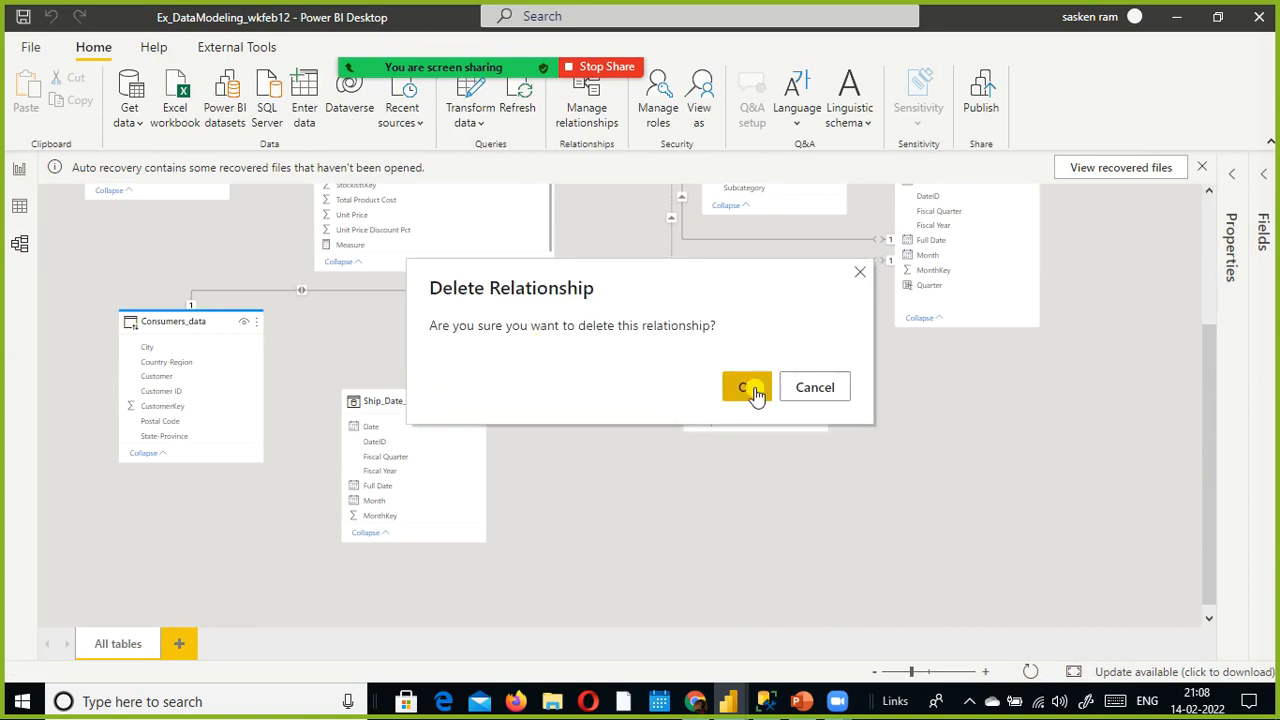
click(745, 390)
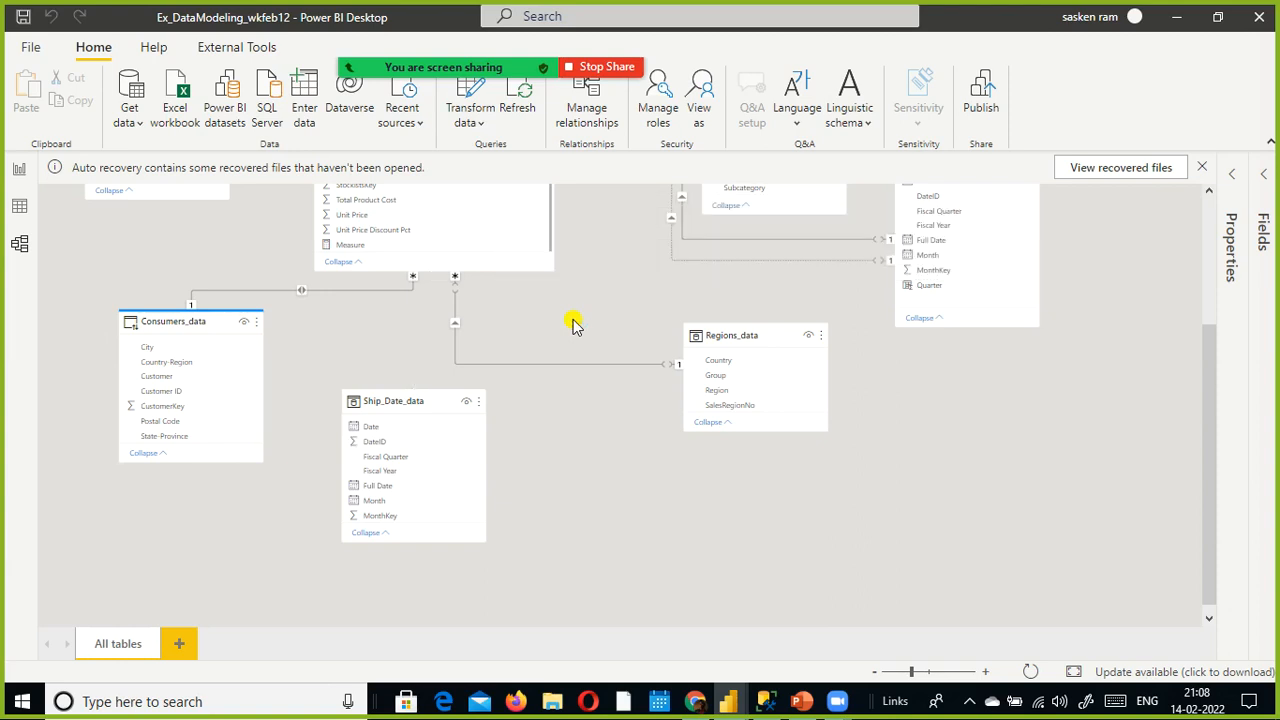
Step: Delete the inactive ShipDateKey relationship between Bigbox_Sales_data and Date_data, keeping the active order date one
scroll(567, 352, up, 1)
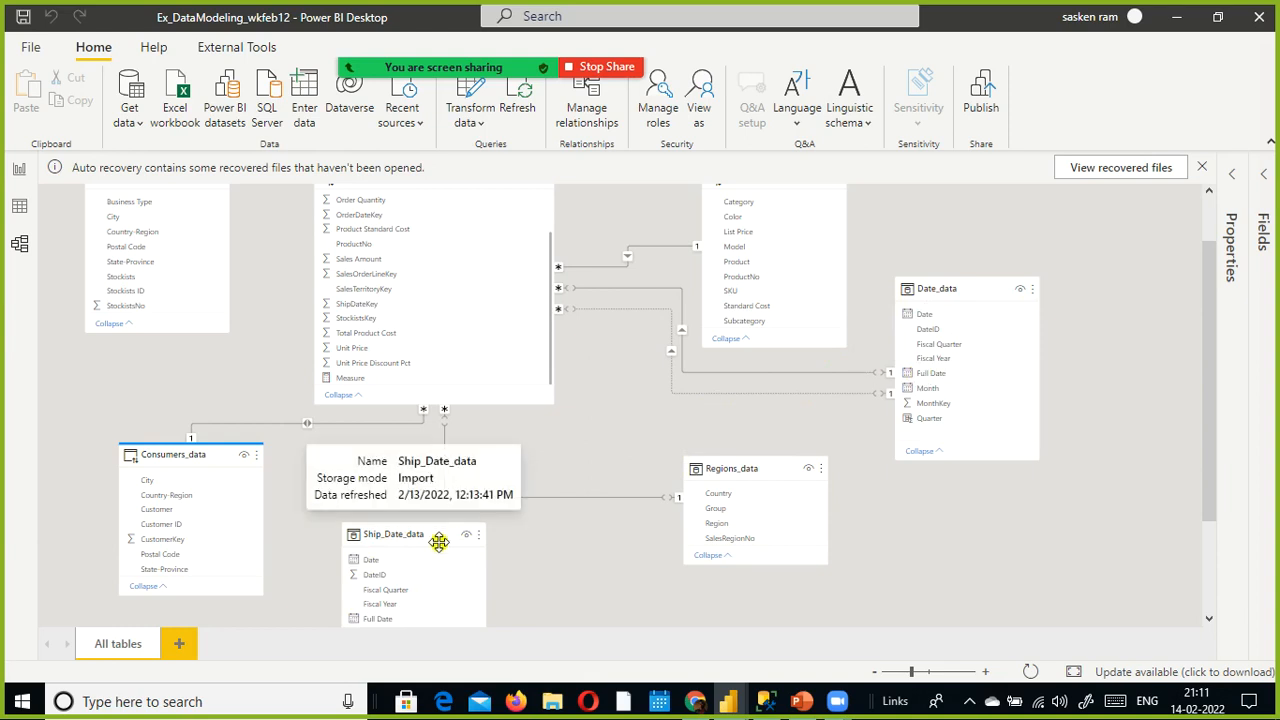
right_click(817, 392)
click(822, 404)
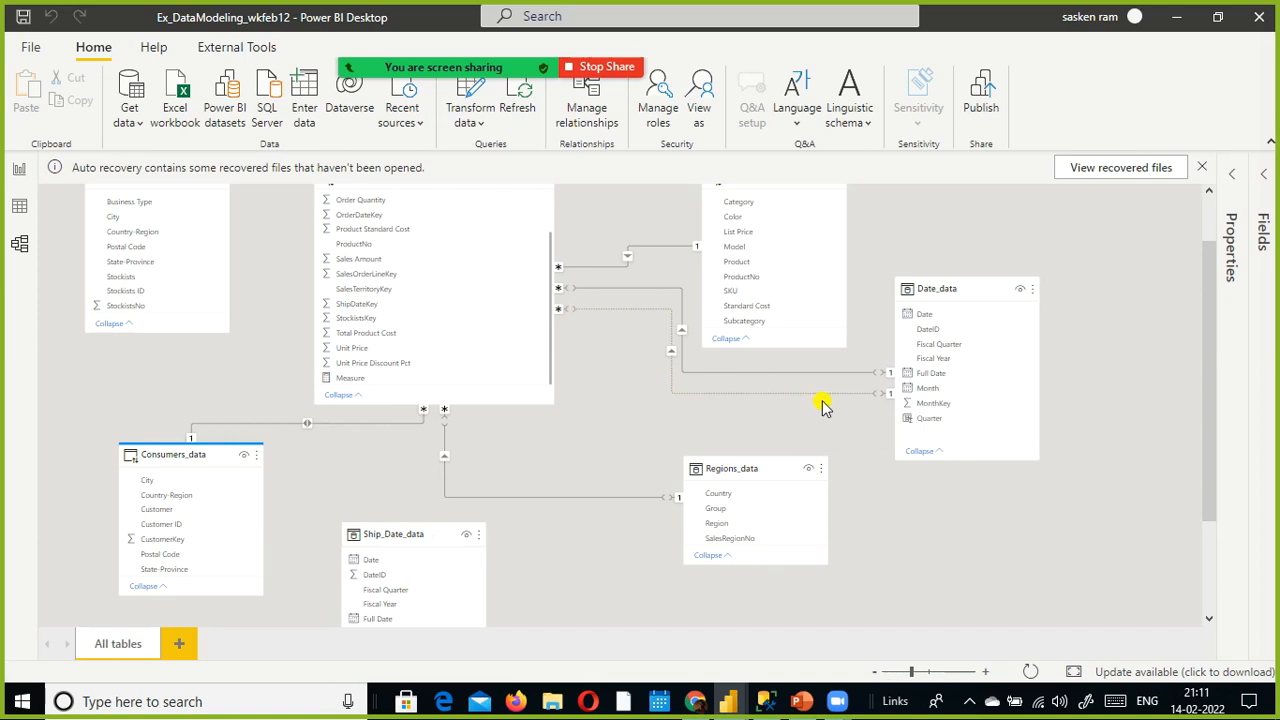
click(745, 388)
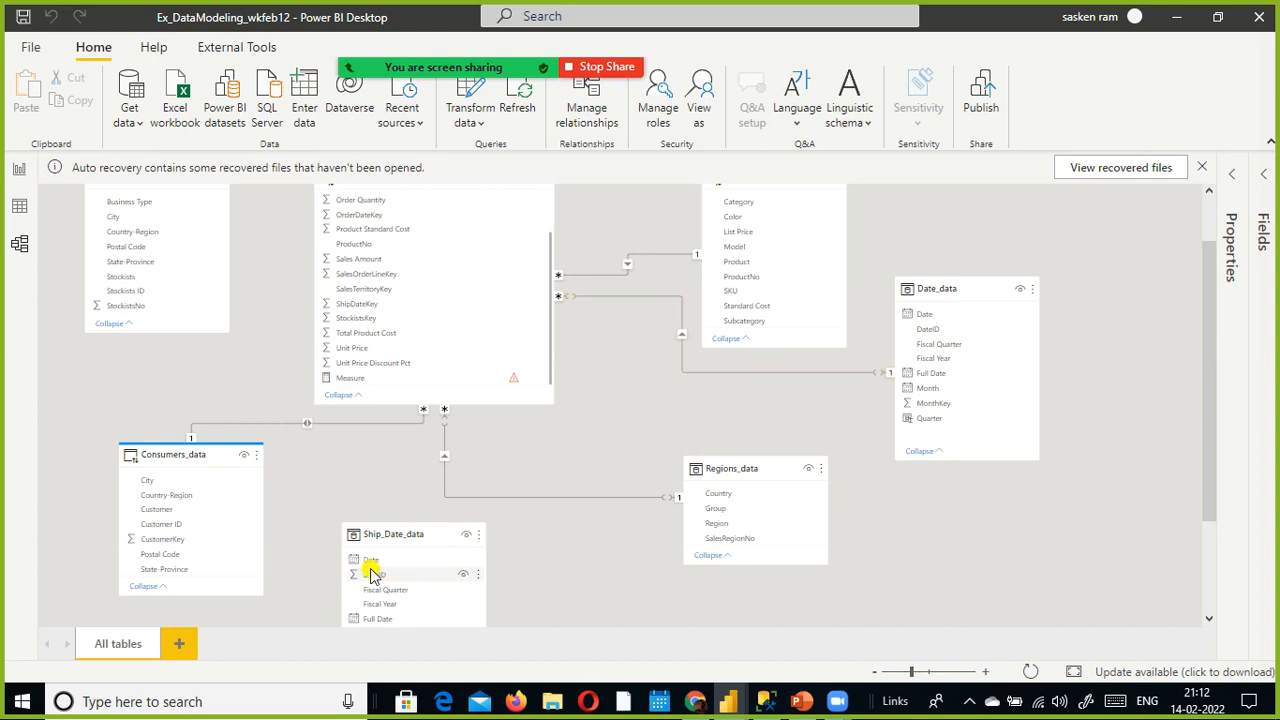
Step: Create an active one-to-many relationship from Ship_Date_data DateID to Bigbox_Sales_data ShipDateKey with single cross filter direction
drag(375, 580, 393, 305)
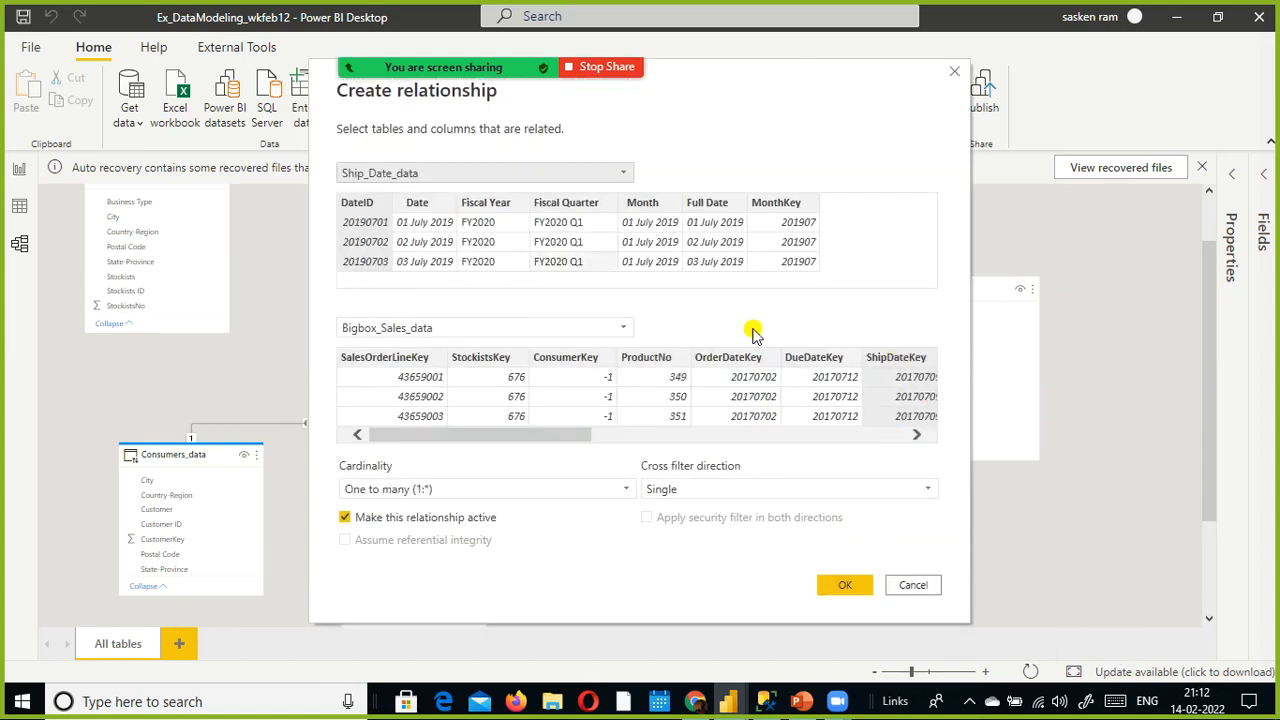
click(843, 585)
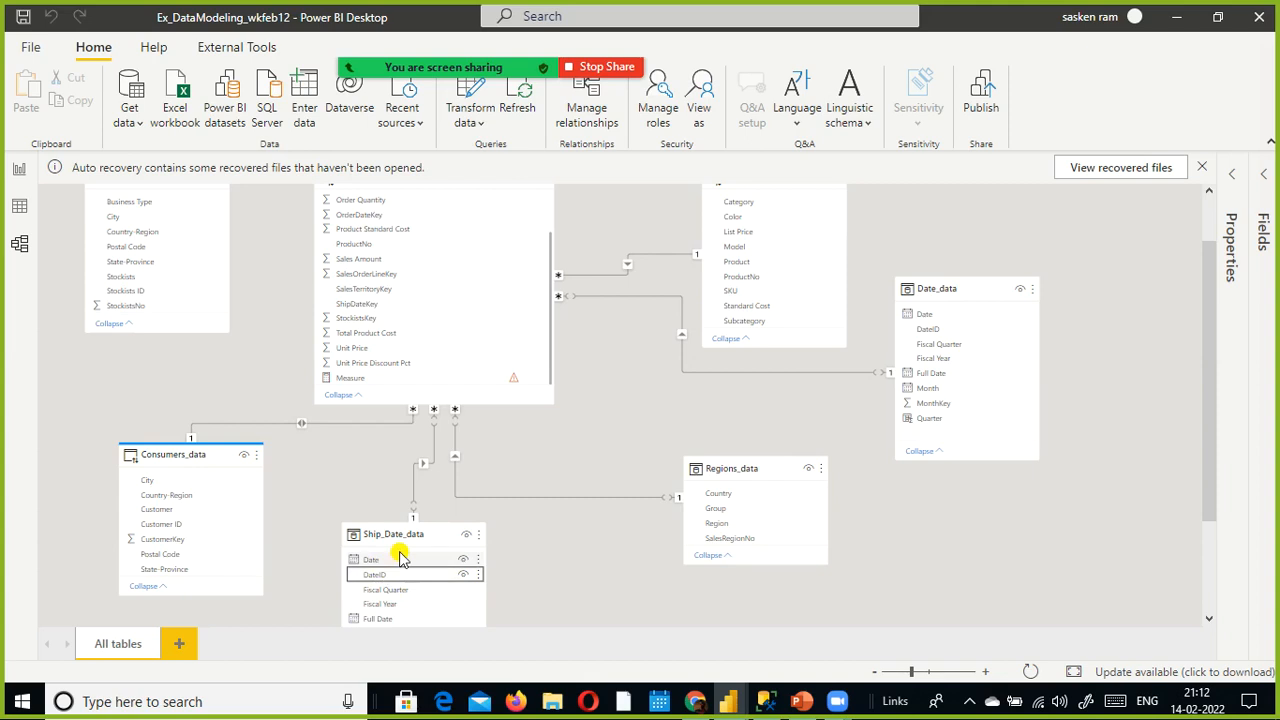
mouse_move(403, 531)
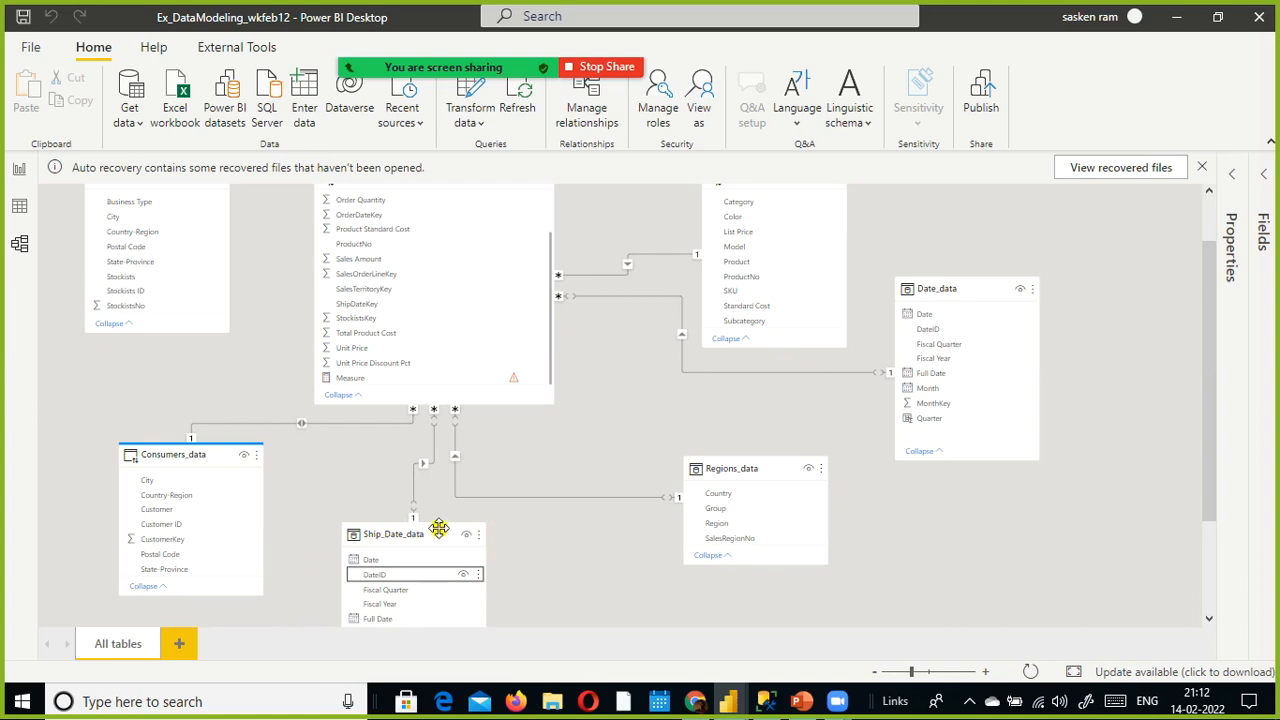
mouse_move(988, 291)
Step: Add an empty table visual to report Page 4 and place it beside the quarterly sales table, aligned with its lower edge
click(16, 168)
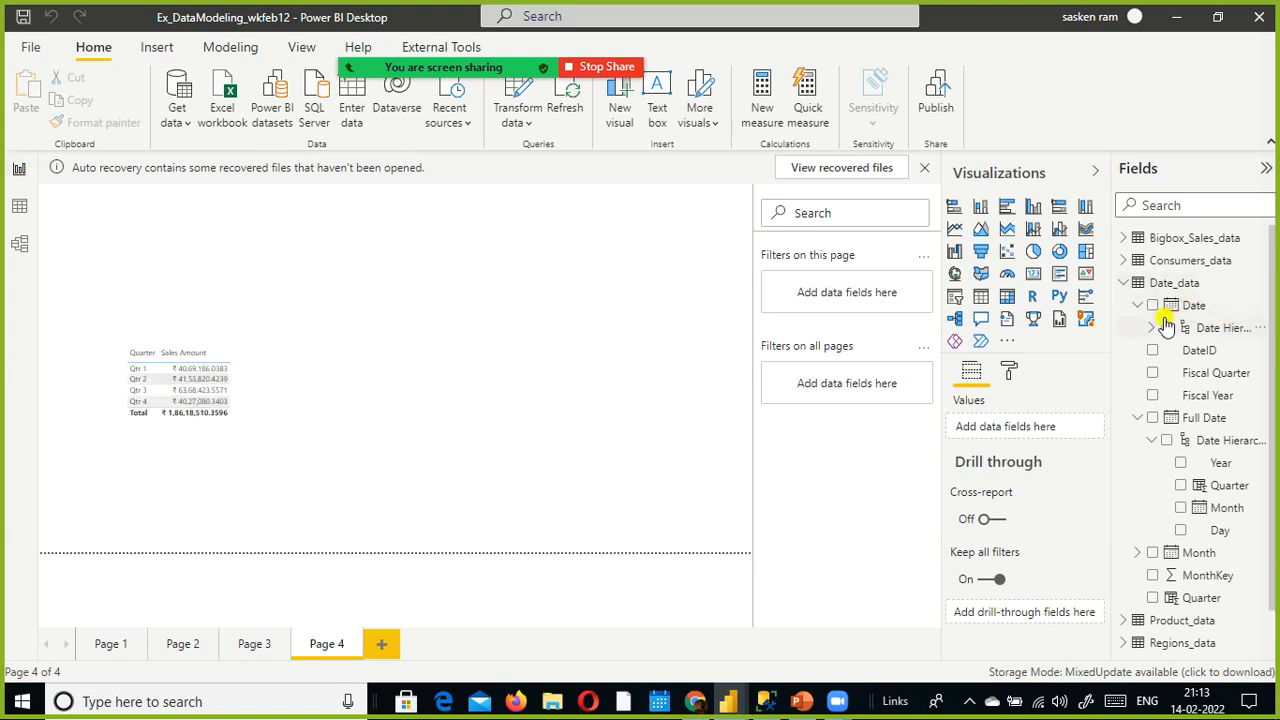
click(982, 302)
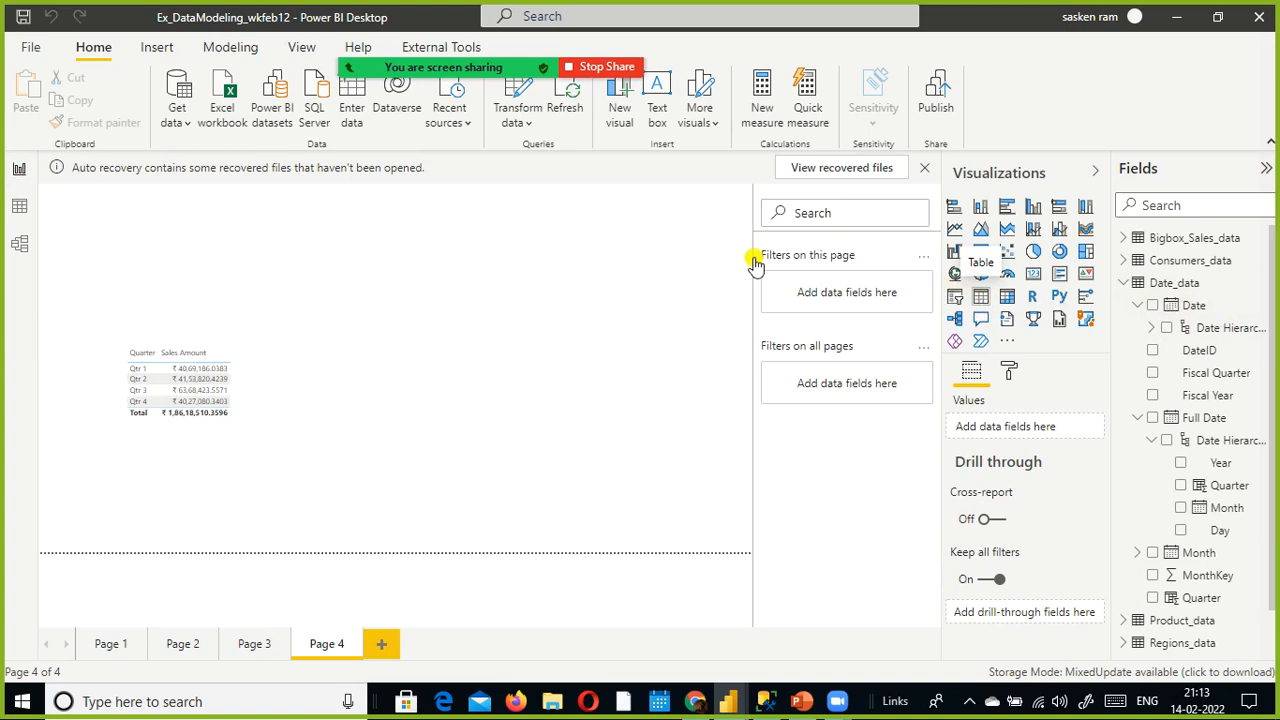
drag(478, 345, 477, 366)
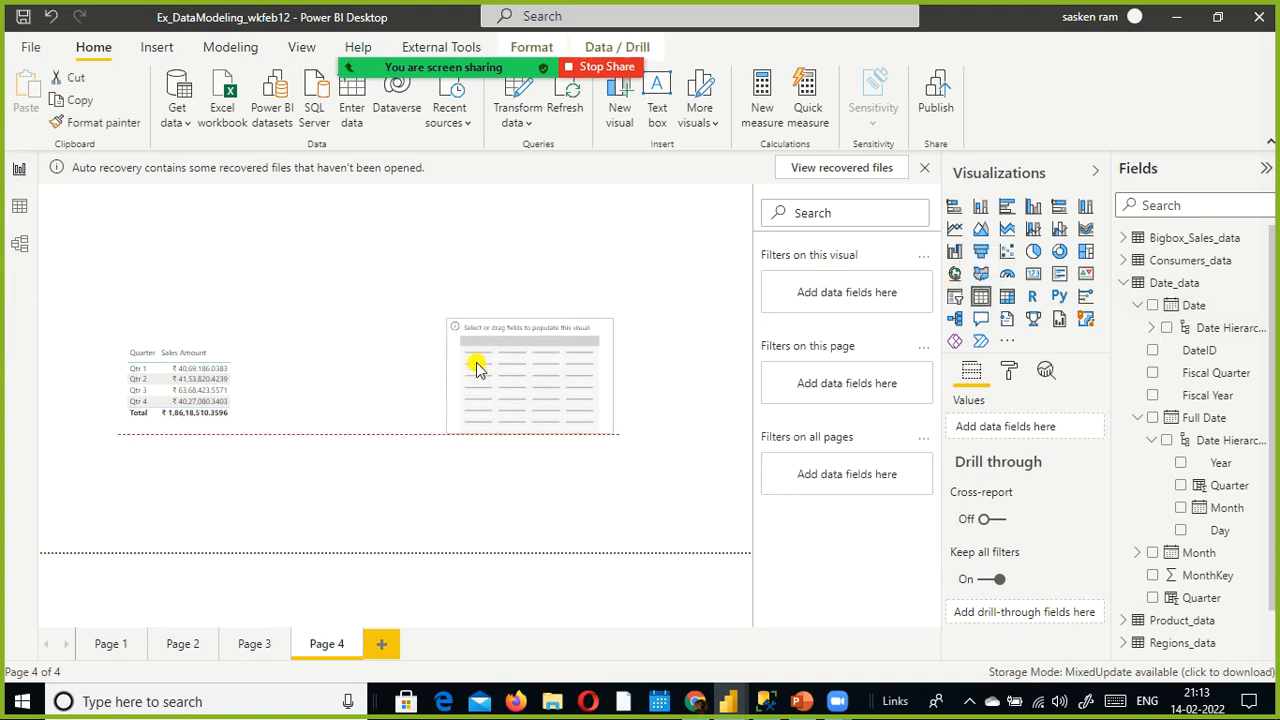
Step: Fill the new table with Quarter from the Ship_Date_data Full Date hierarchy and Sales Amount from Bigbox_Sales_data
click(1130, 287)
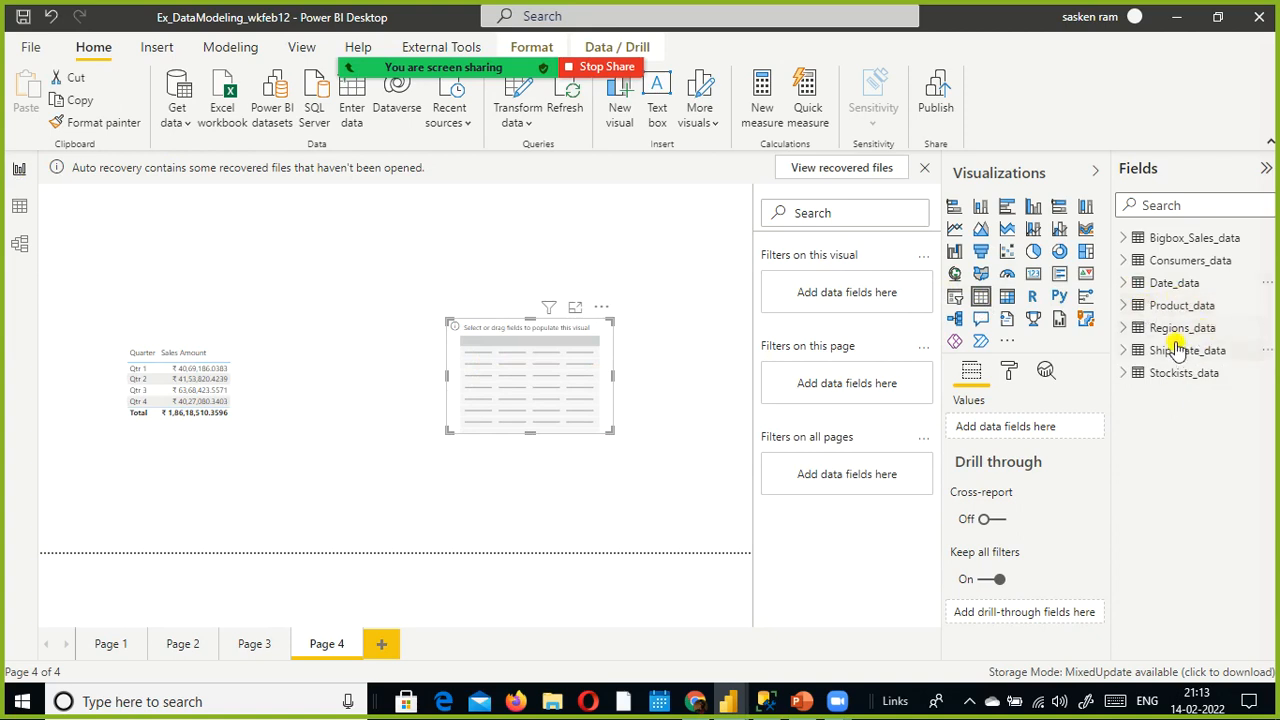
click(1122, 352)
click(1137, 463)
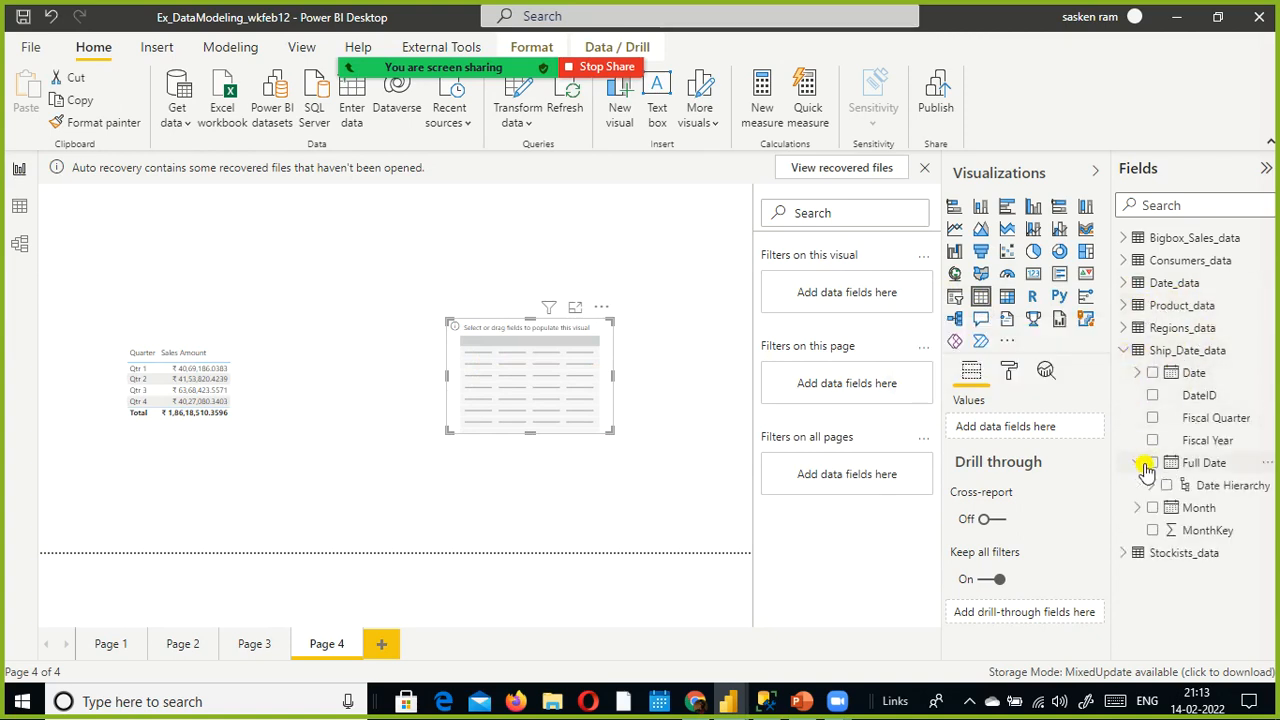
click(1151, 485)
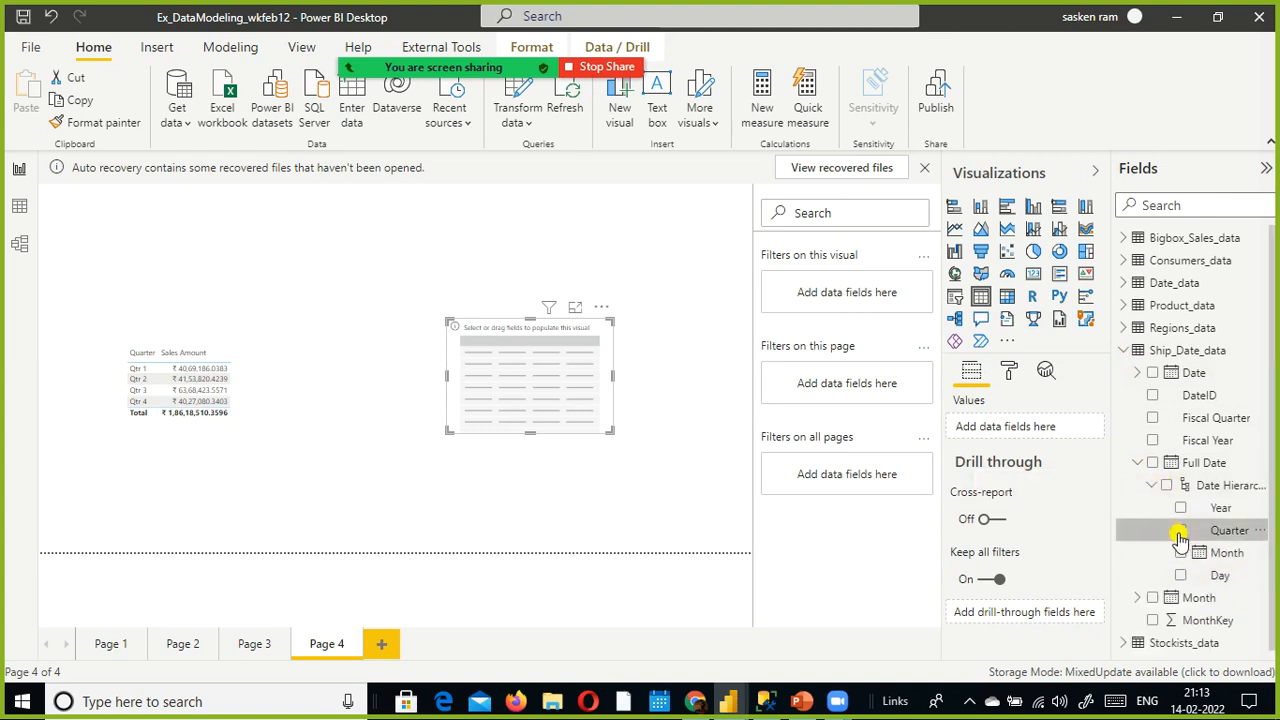
click(1180, 530)
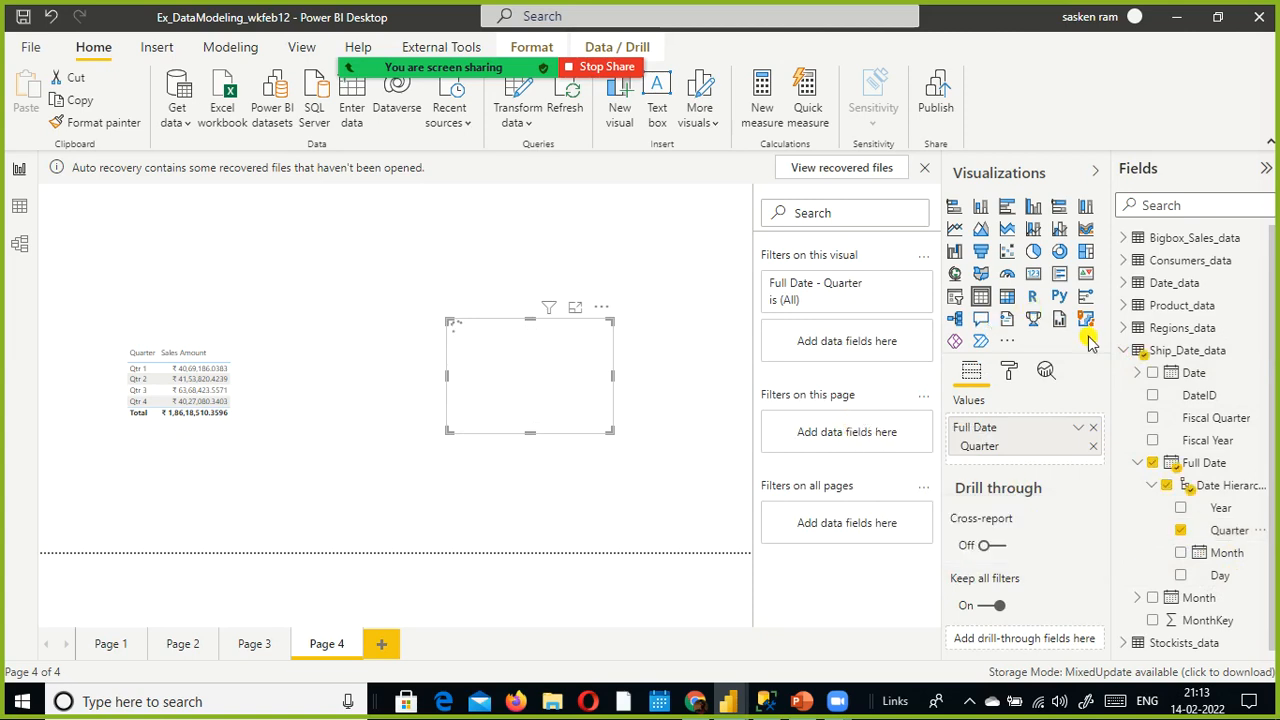
click(1123, 240)
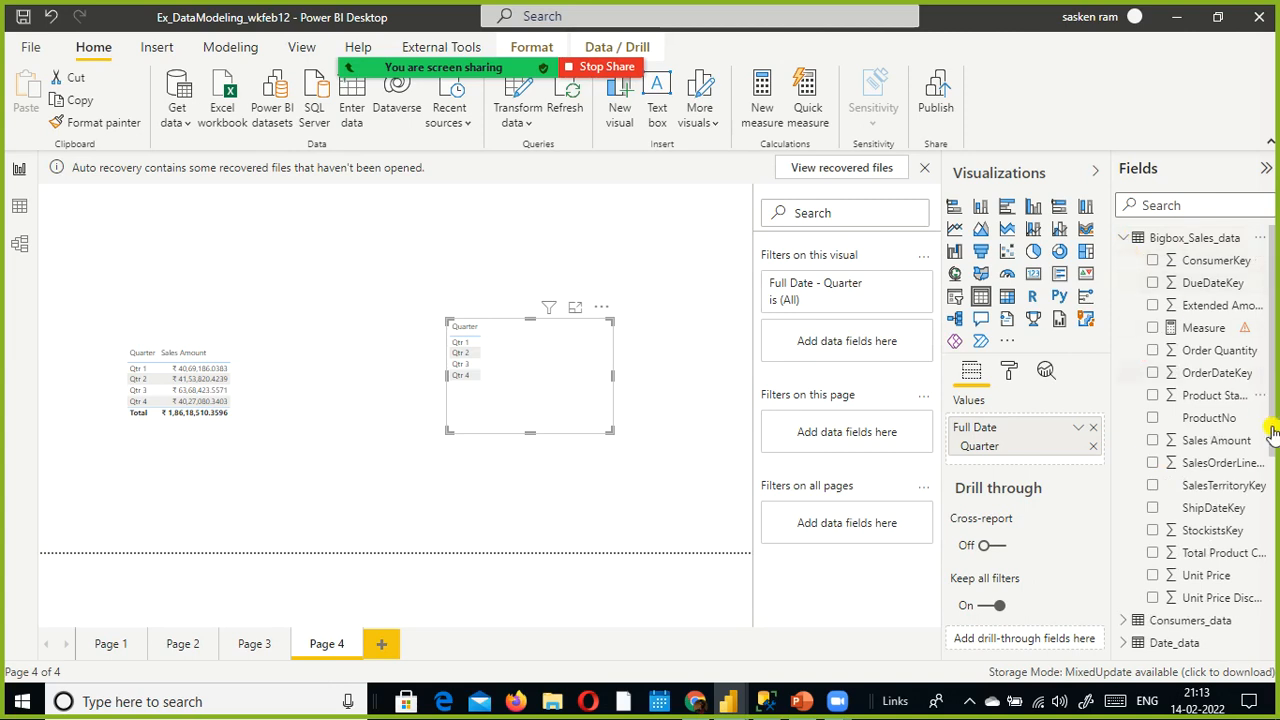
click(1153, 441)
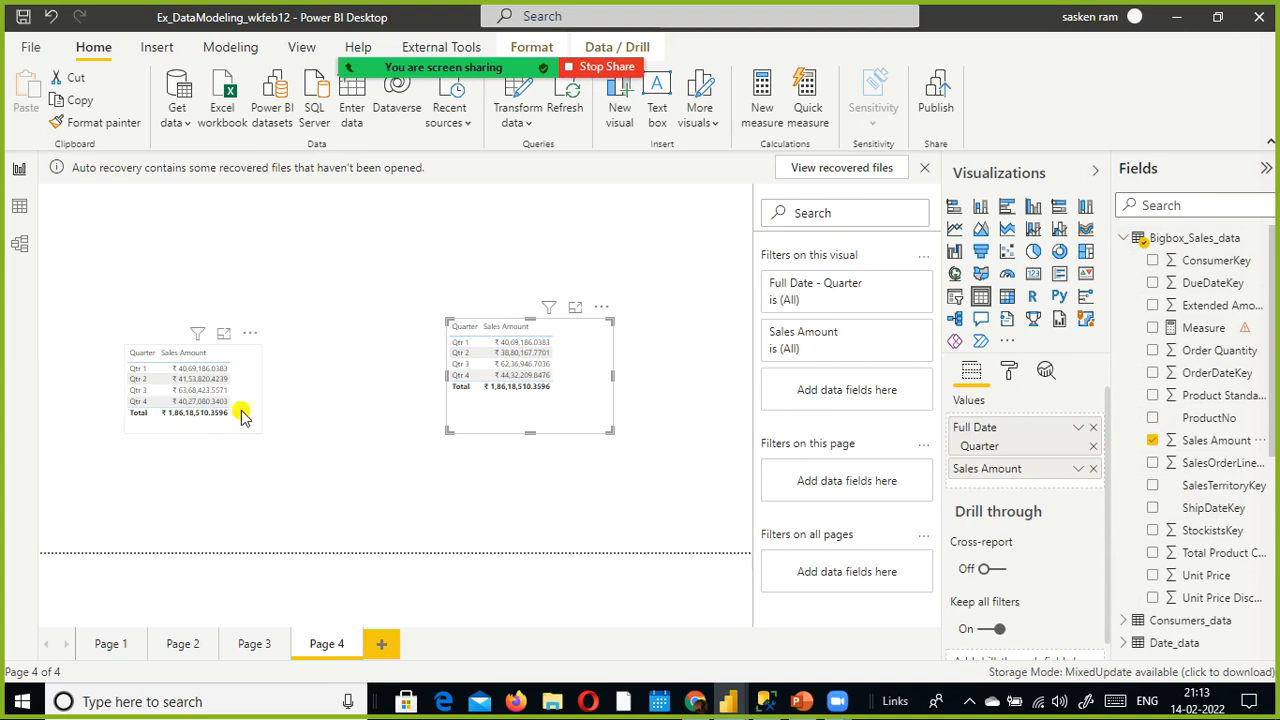
Step: Move the original quarterly sales table next to the new one with their upper edges aligned, and deselect it
drag(266, 363, 414, 380)
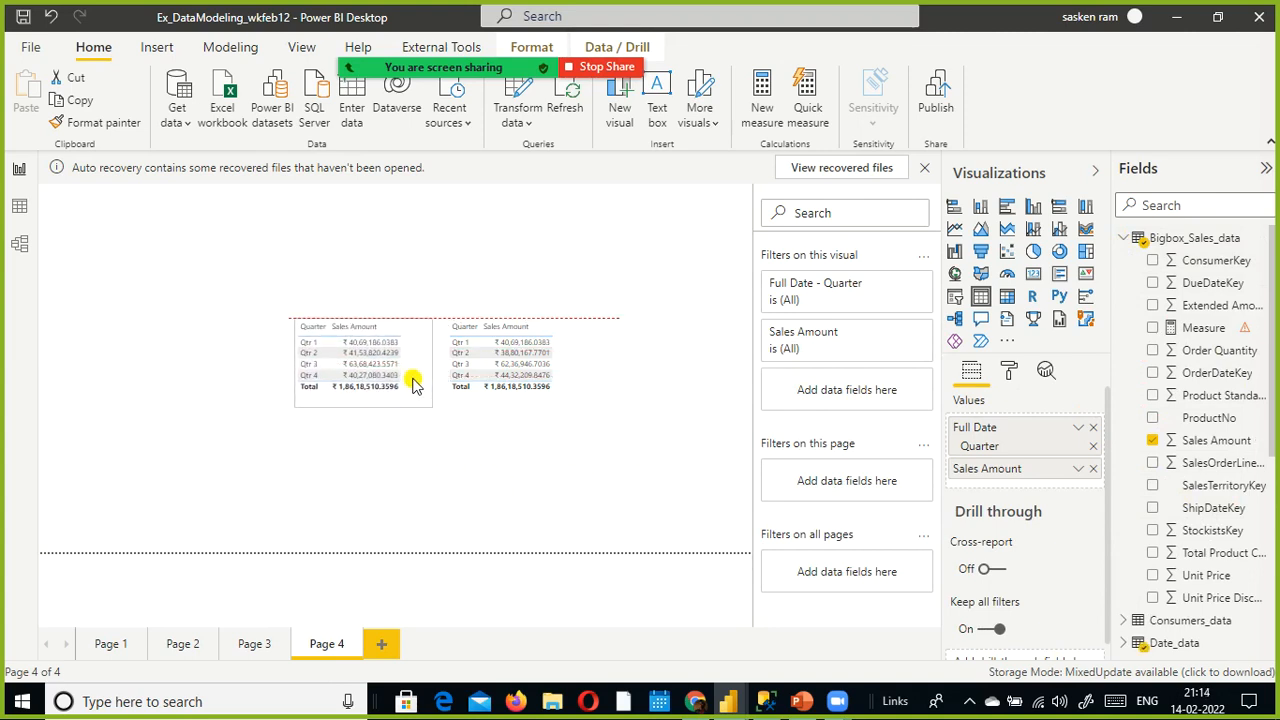
click(704, 464)
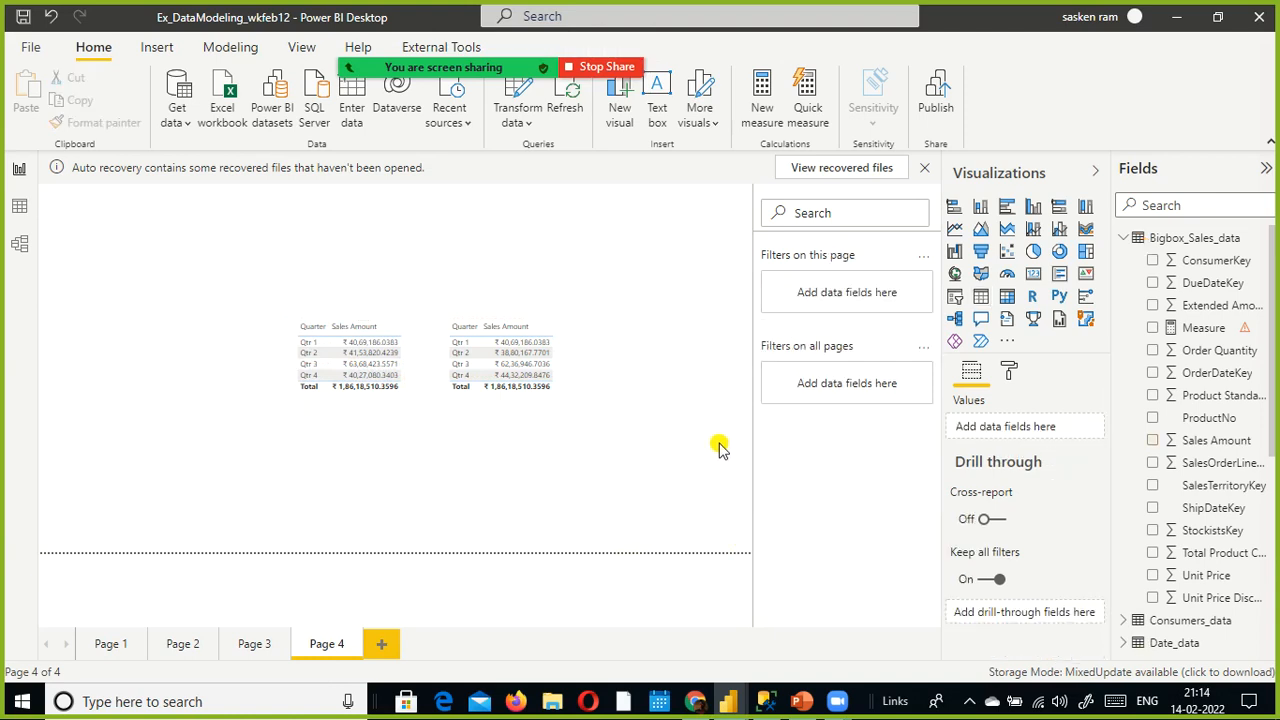
Step: Examine the fields behind the ship date table and compare its quarterly sales values with the order date table
click(600, 347)
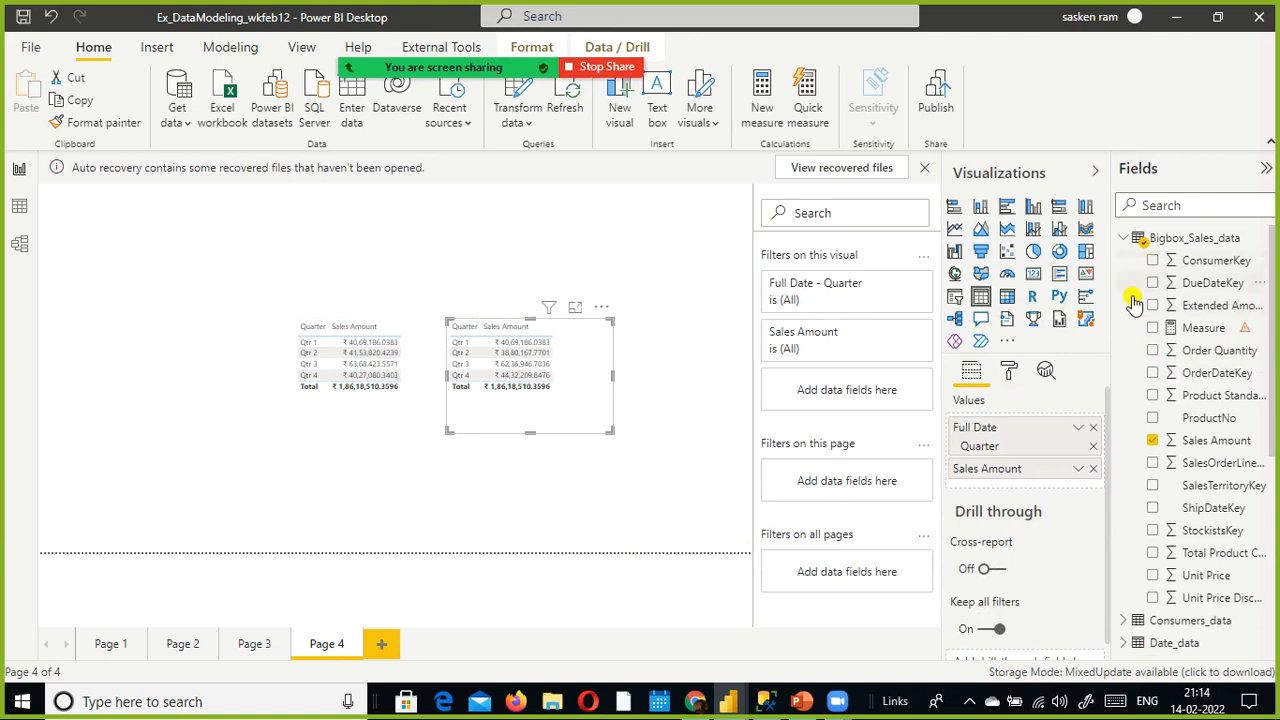
drag(1228, 510, 945, 415)
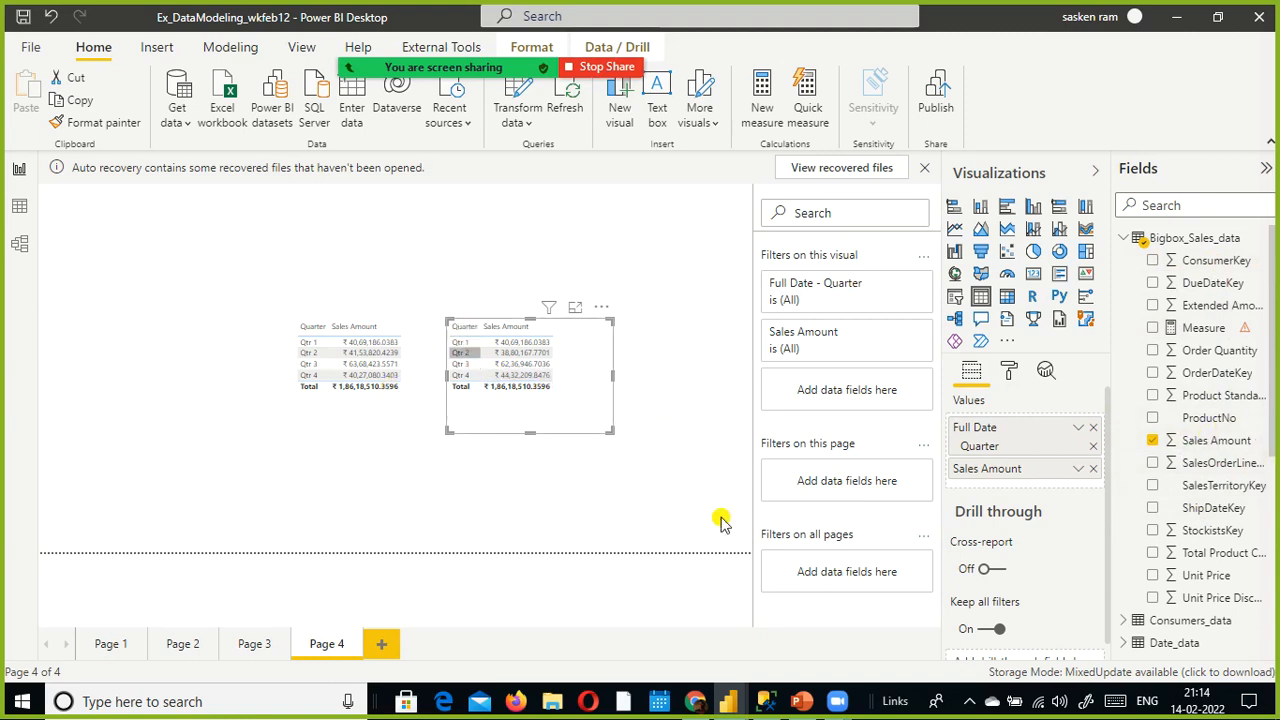
drag(1272, 405, 1274, 650)
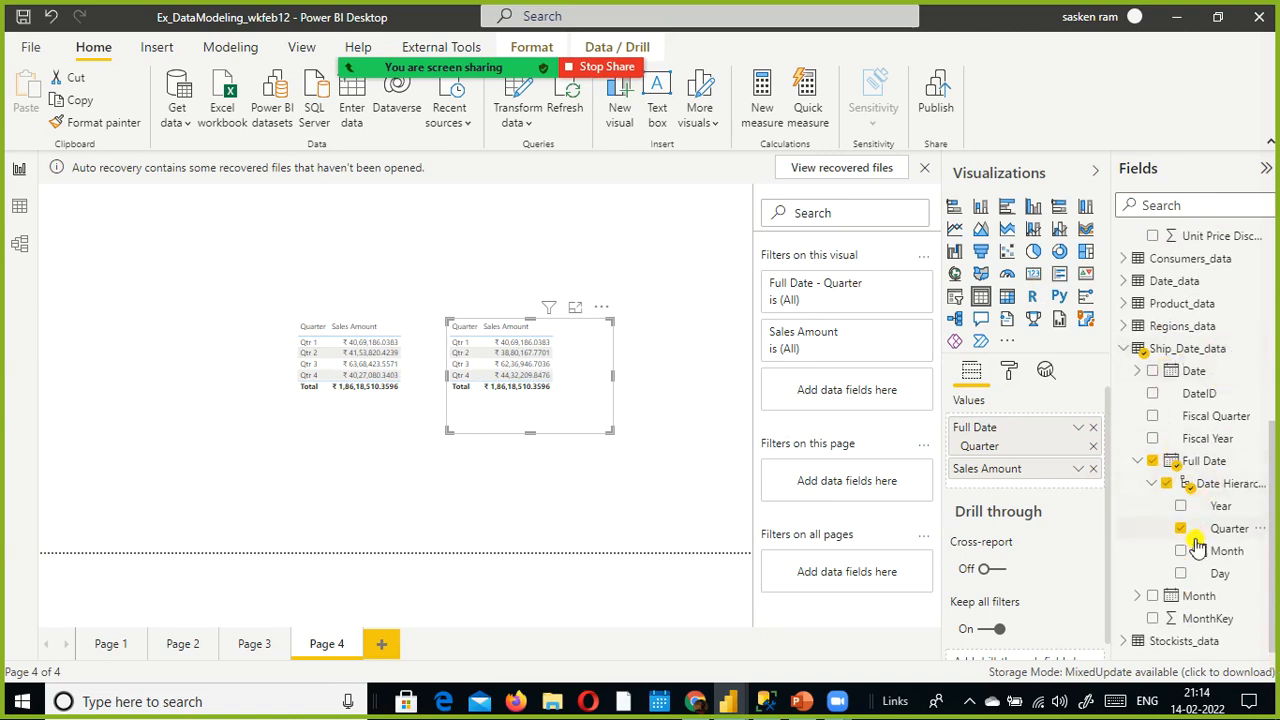
scroll(1228, 414, up, 5)
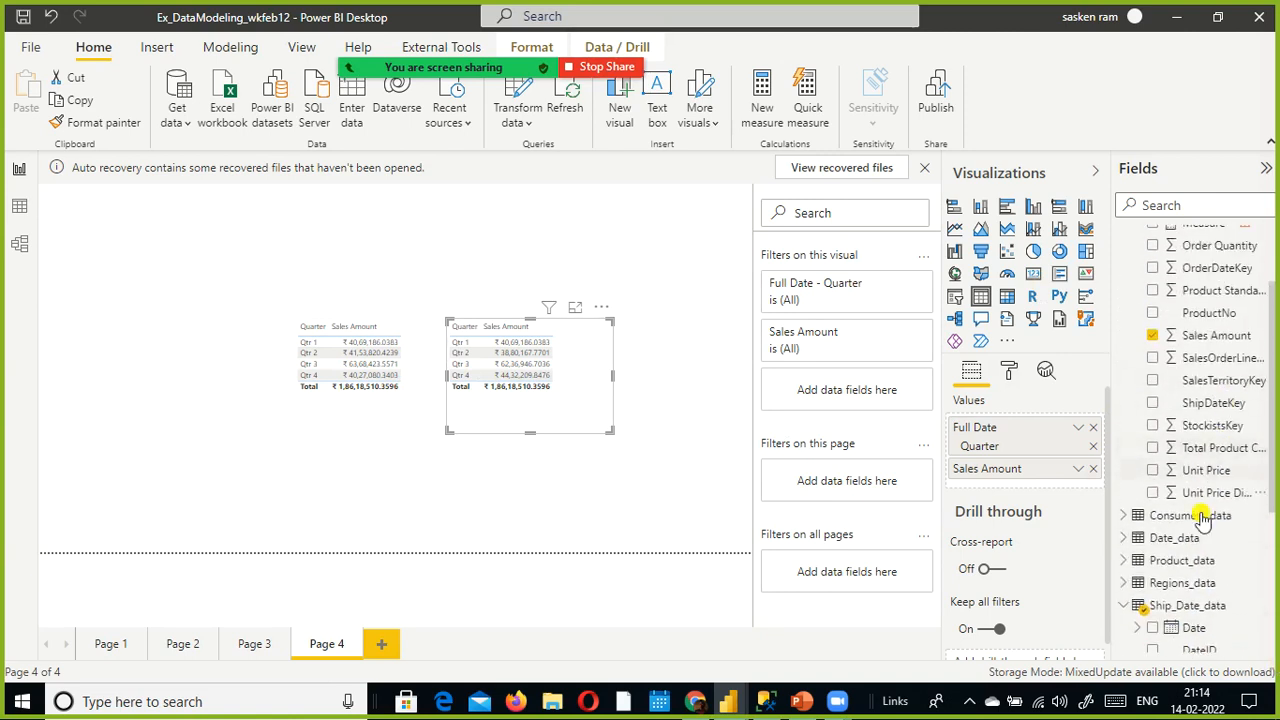
scroll(1185, 538, down, 5)
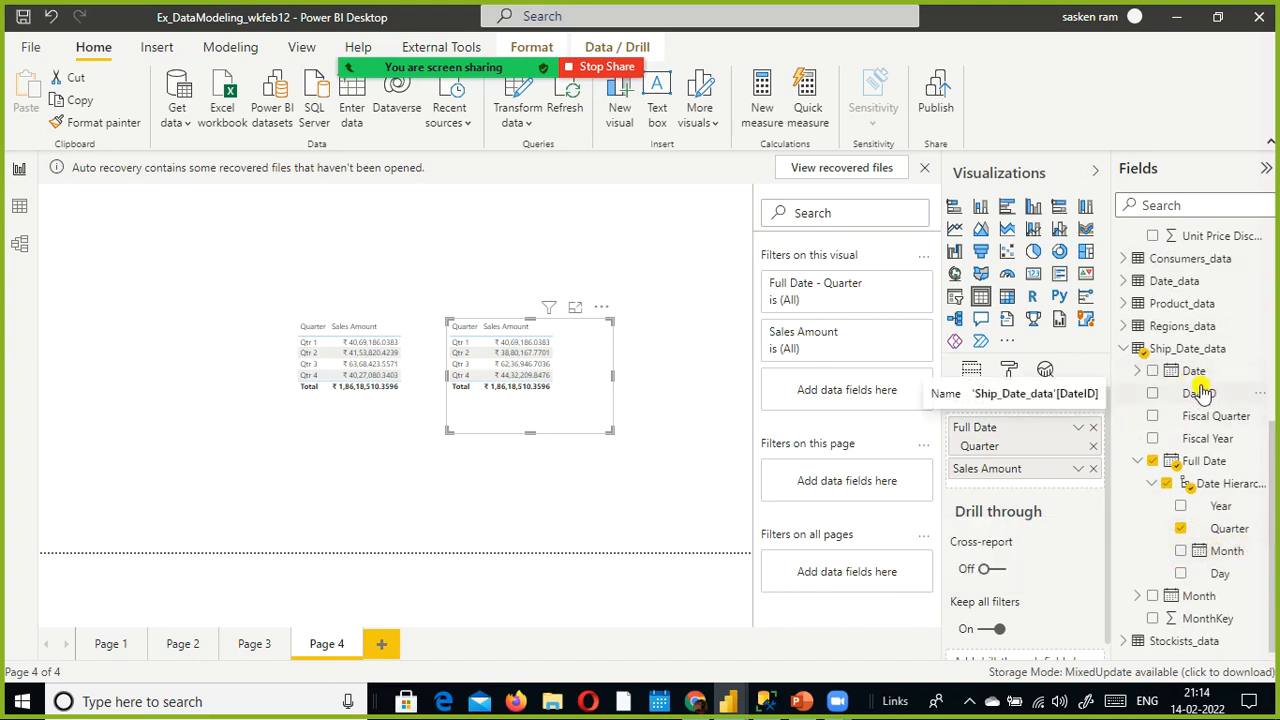
scroll(1203, 390, up, 5)
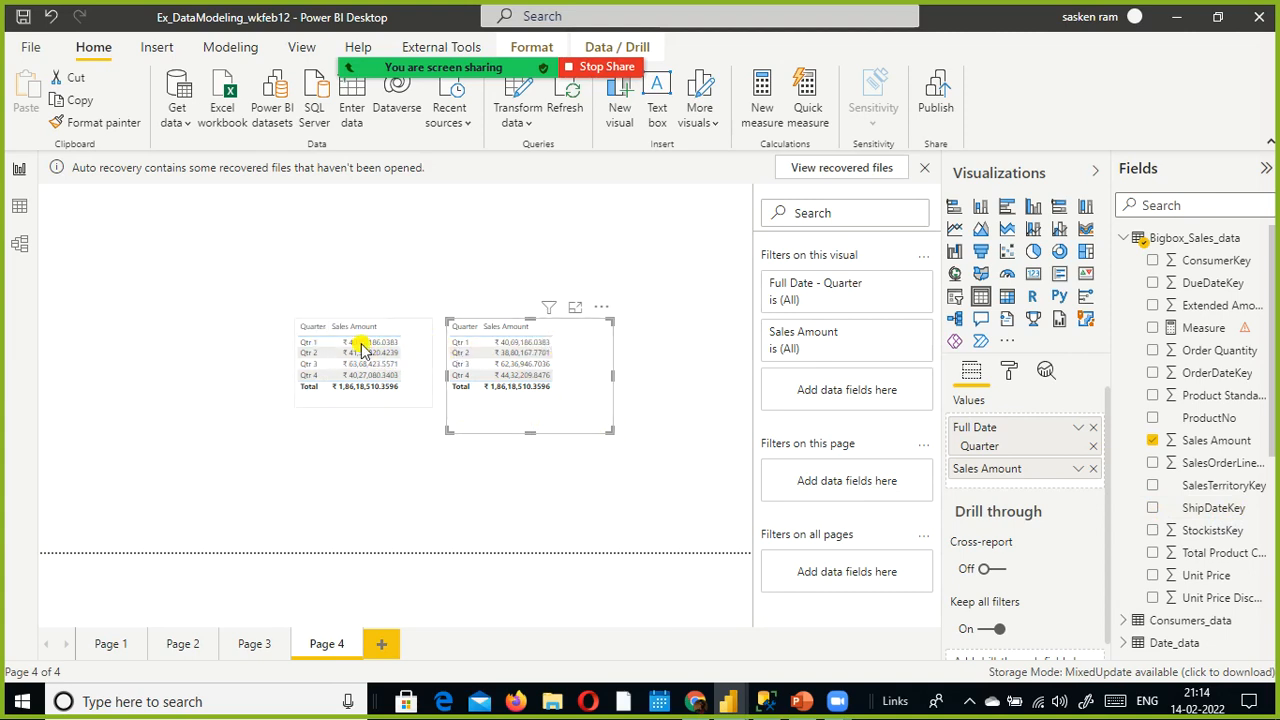
mouse_move(371, 350)
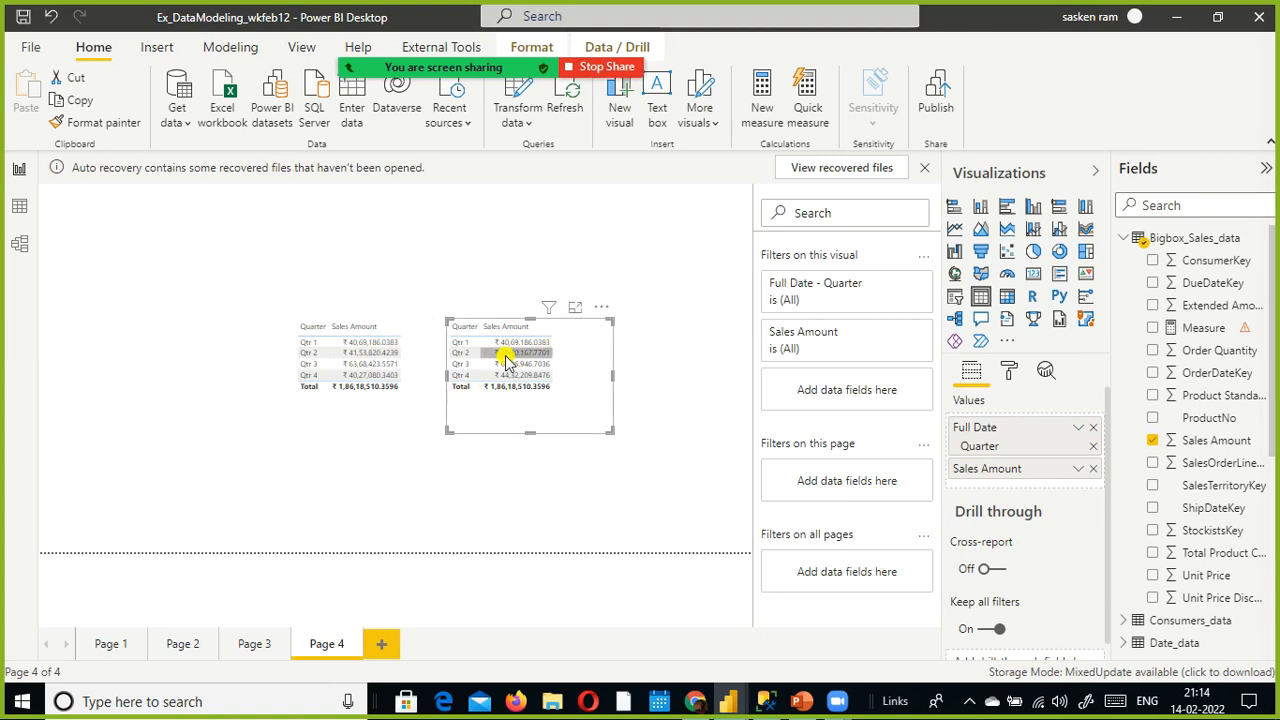
mouse_move(530, 360)
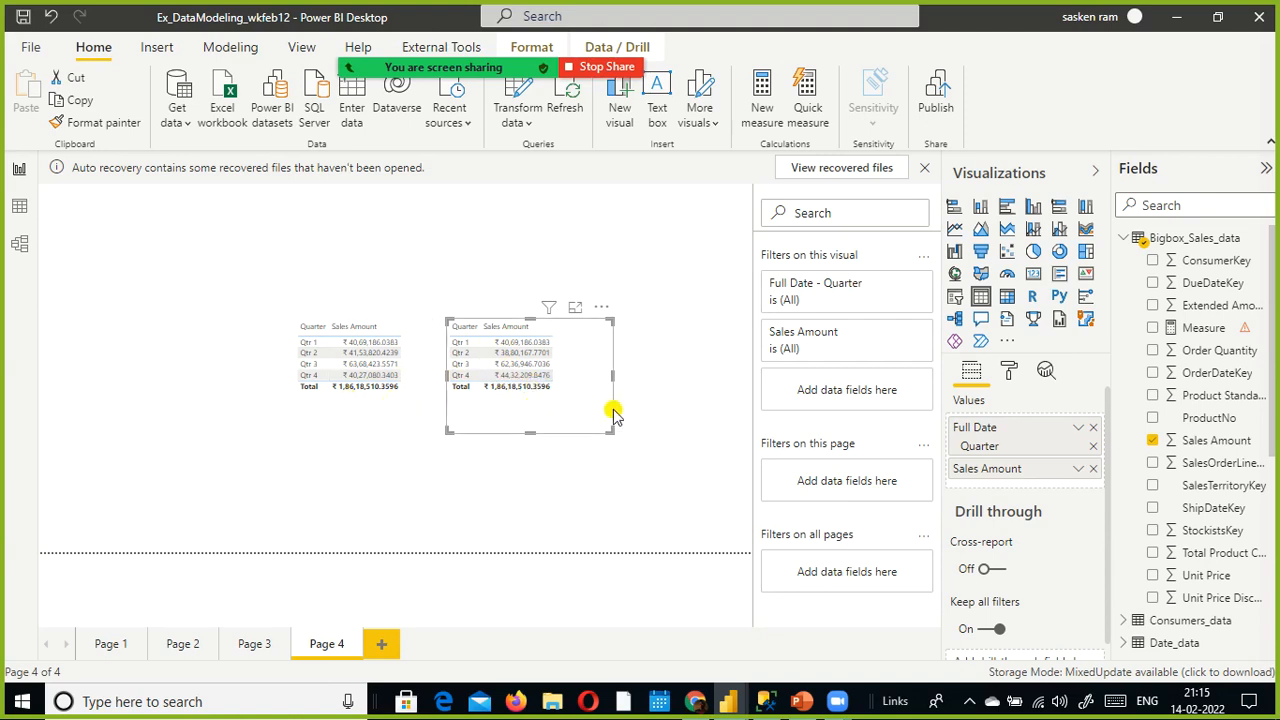
Step: Shrink the ship date table's height to match the neighbouring quarterly sales table
drag(531, 430, 532, 405)
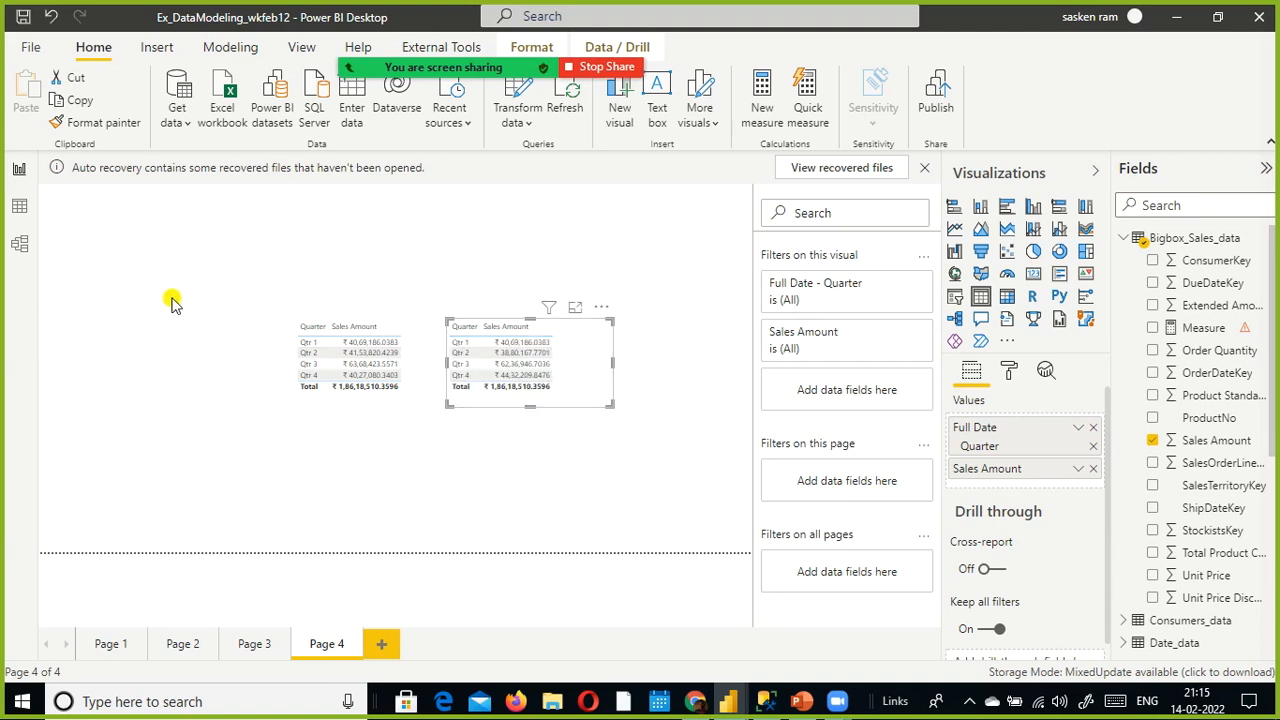
Step: Delete the relationship between Ship_Date_data and Bigbox_Sales_data again, and check both quarterly sales tables on Page 4
click(24, 248)
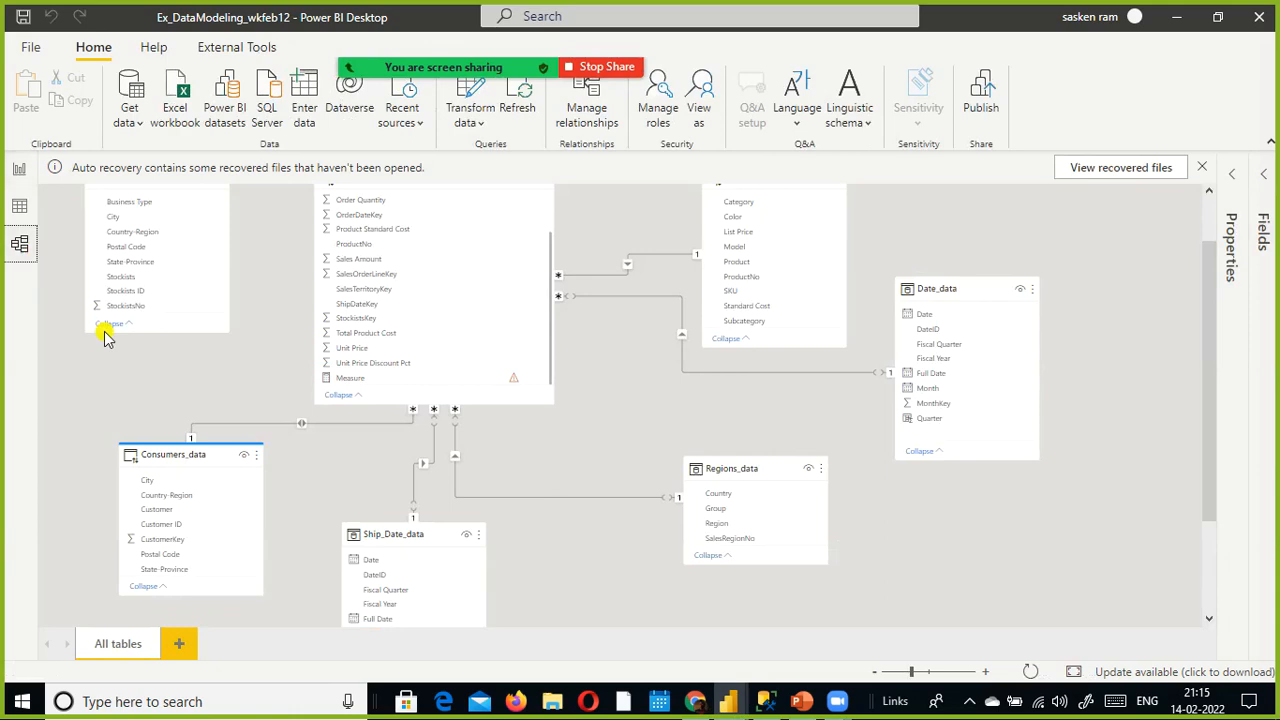
right_click(414, 488)
click(425, 495)
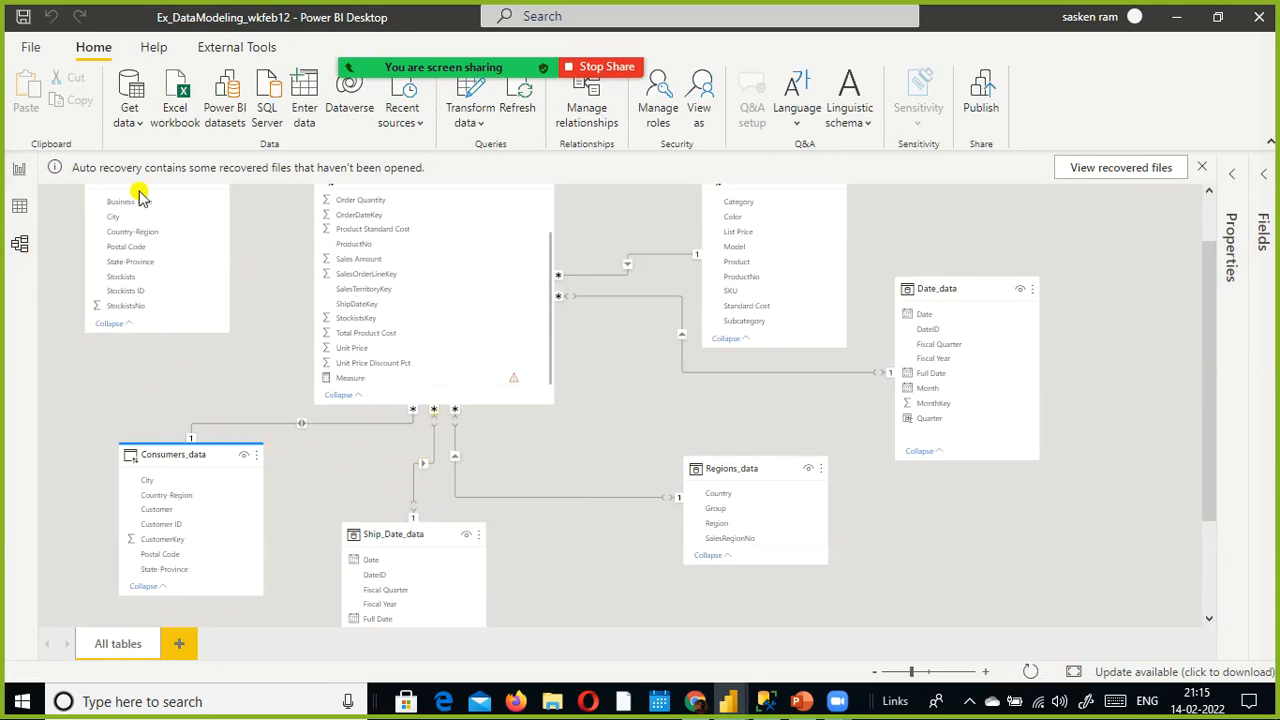
click(745, 387)
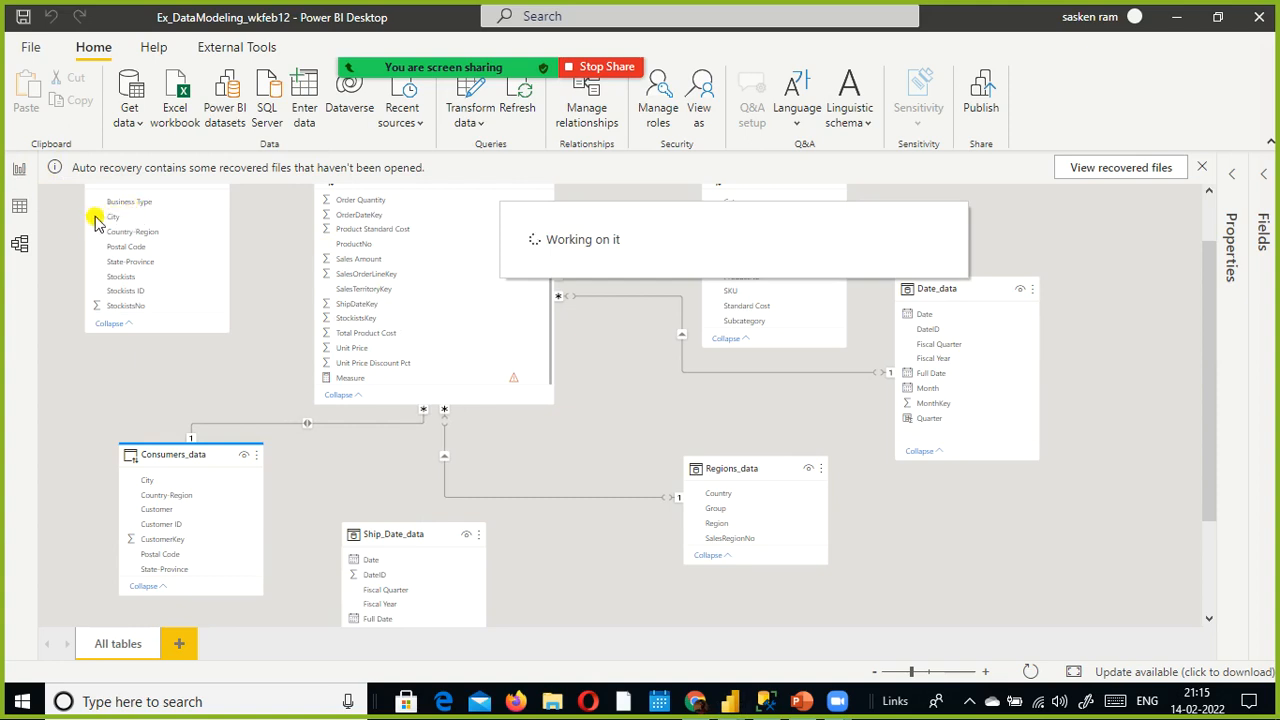
click(21, 171)
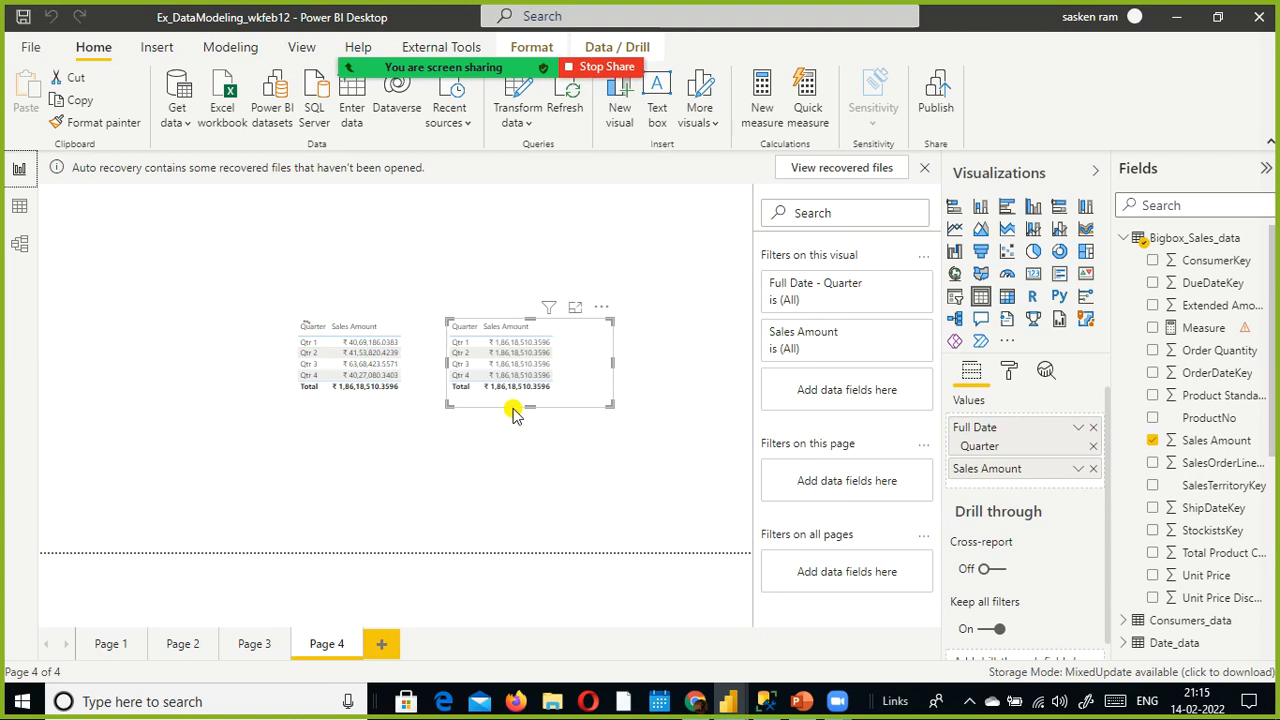
Step: Create an active one-to-many relationship from Ship_Date_data's DateID to Bigbox_Sales_data's ShipDateKey, with single cross filter direction
click(515, 342)
click(490, 345)
click(20, 243)
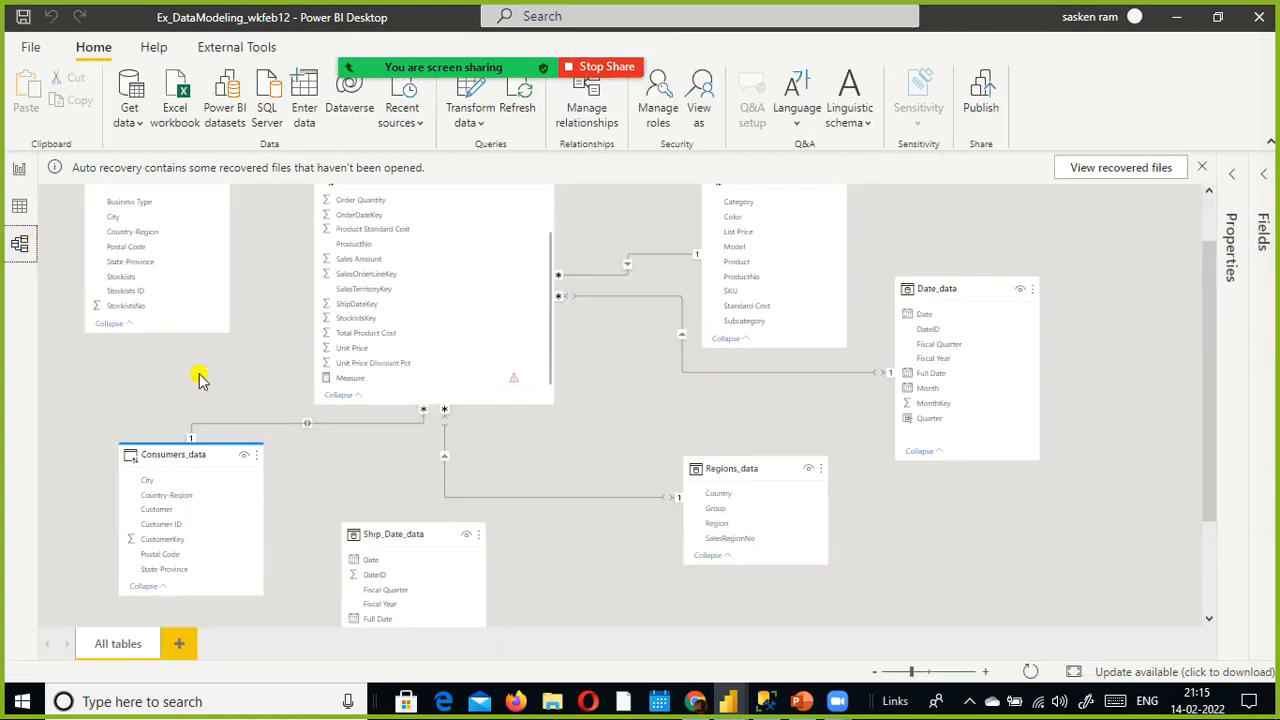
scroll(470, 485, down, 1)
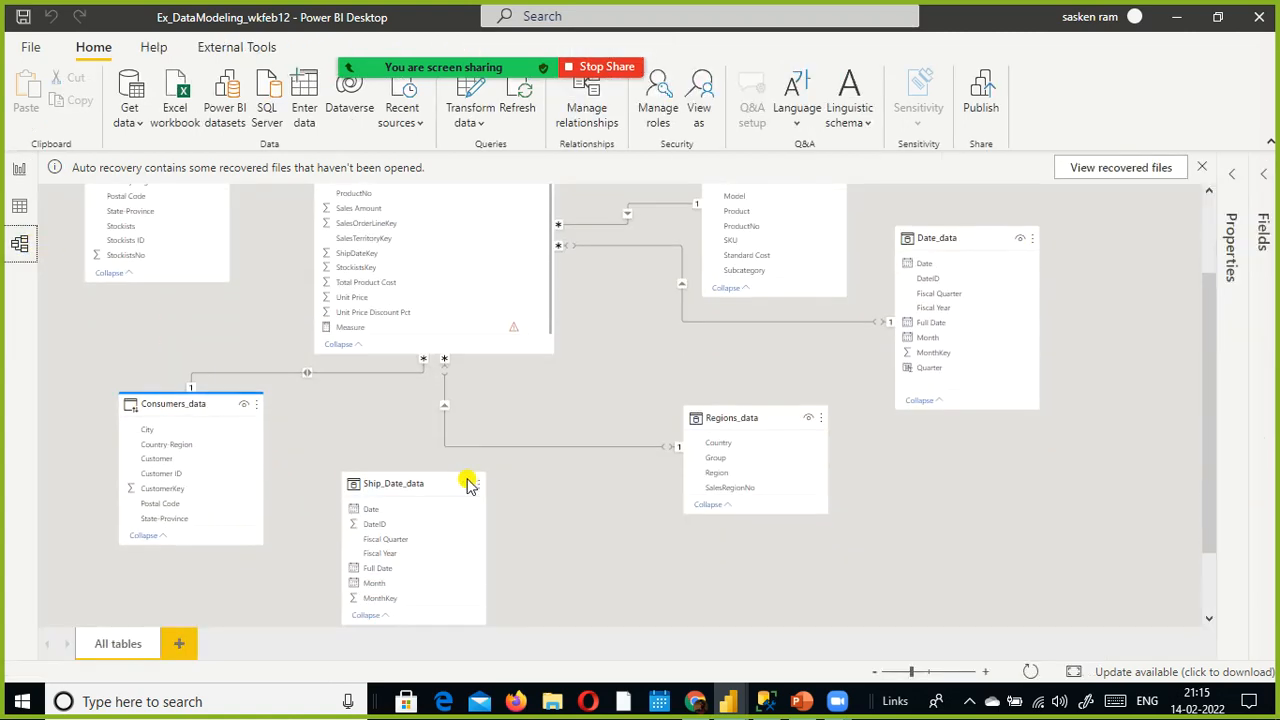
scroll(462, 480, down, 2)
scroll(457, 477, up, 2)
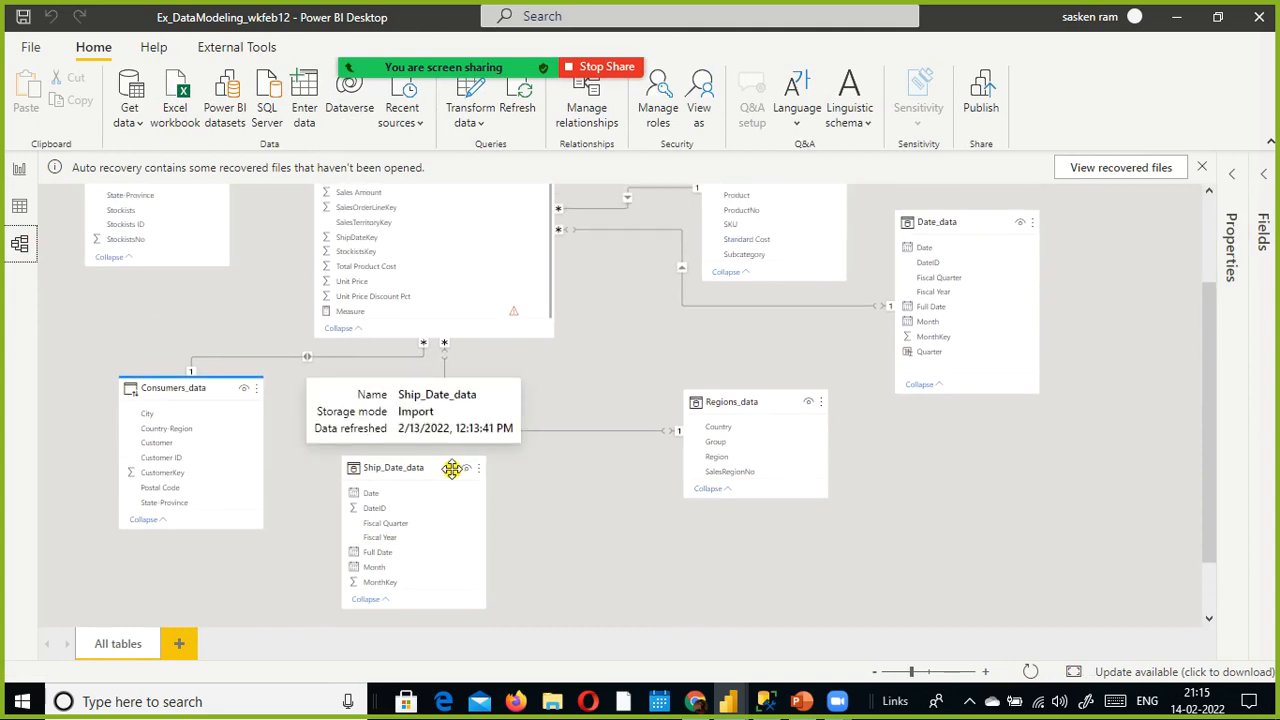
drag(403, 508, 367, 240)
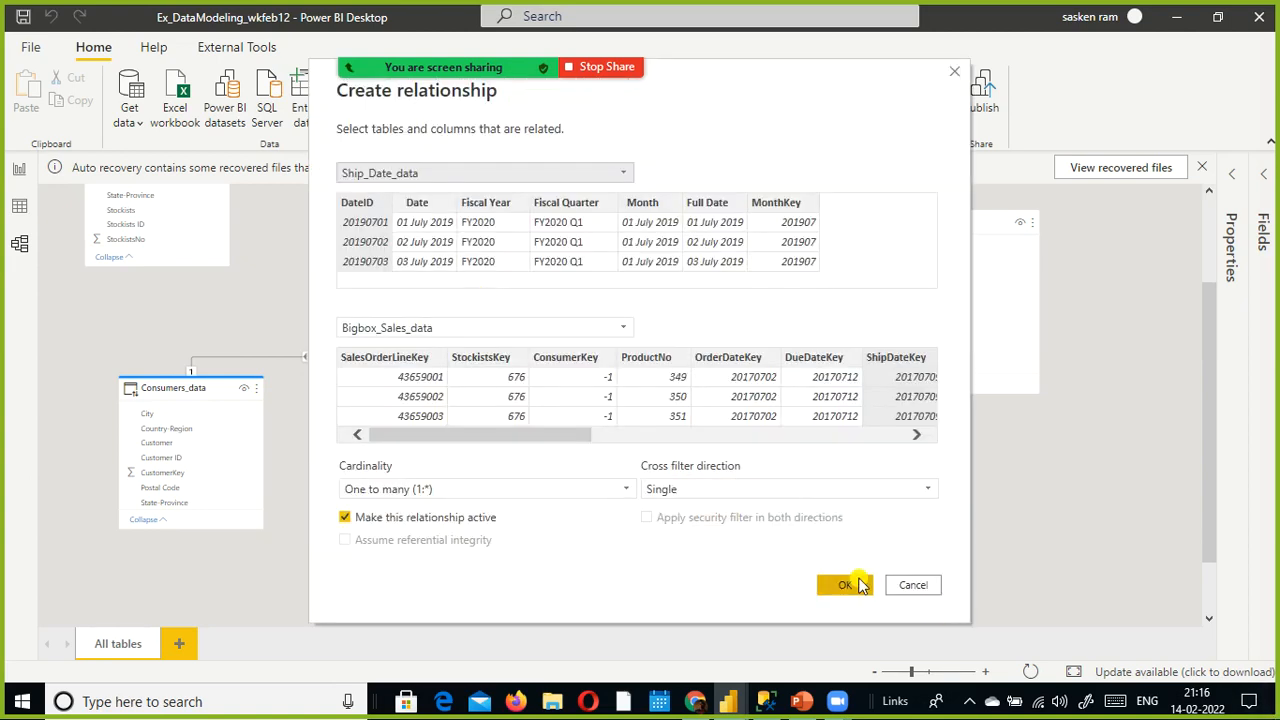
click(846, 585)
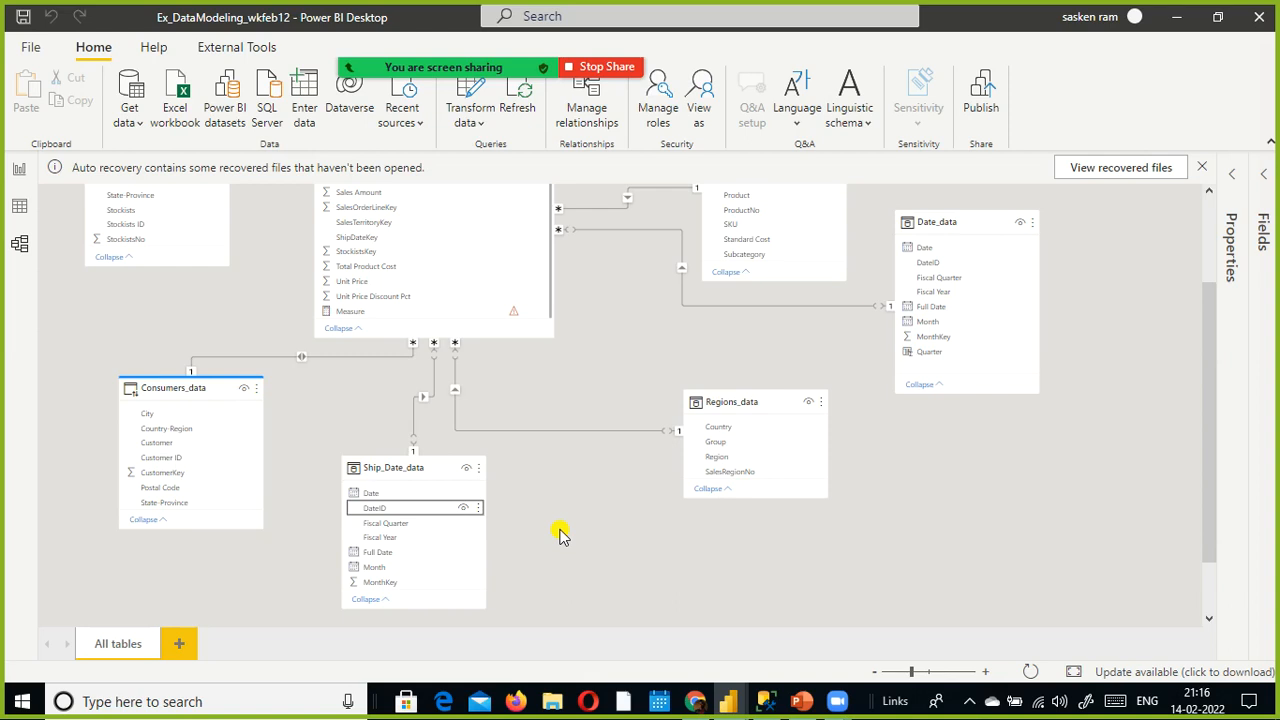
Step: Review the date relationships in the model and compare both quarterly sales tables on Page 4
scroll(372, 272, up, 3)
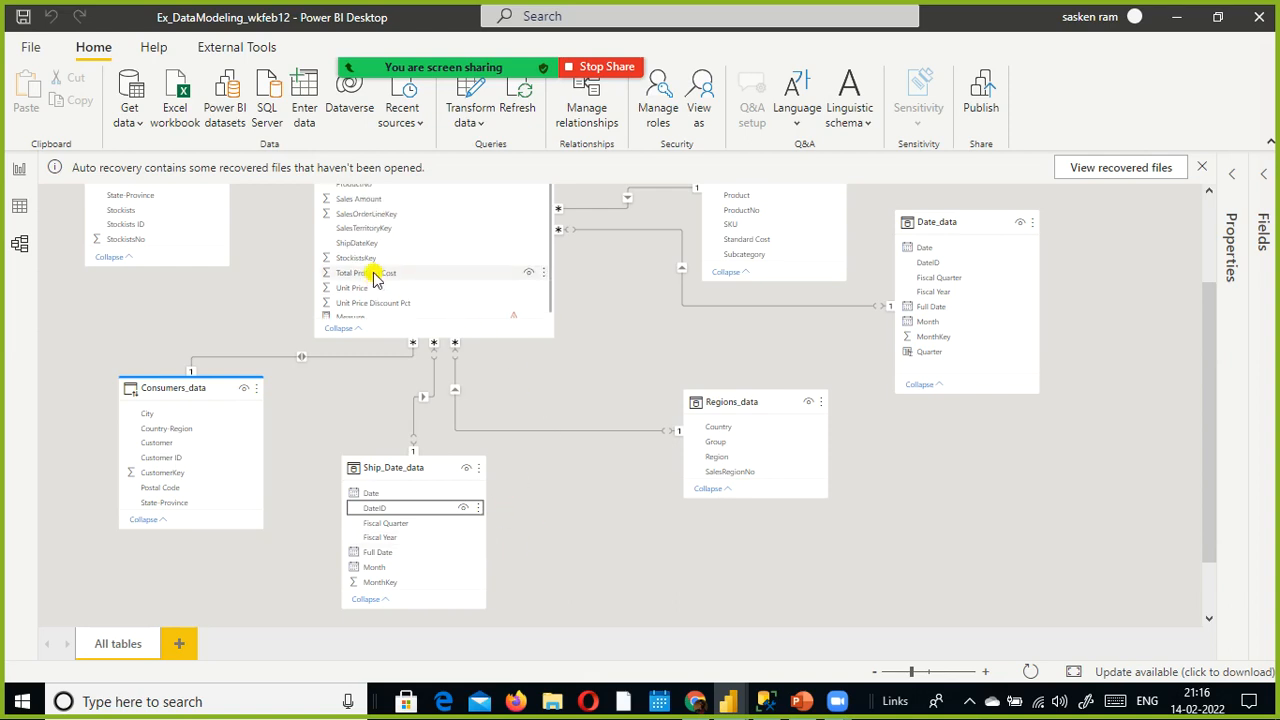
scroll(405, 280, down, 3)
scroll(403, 290, down, 2)
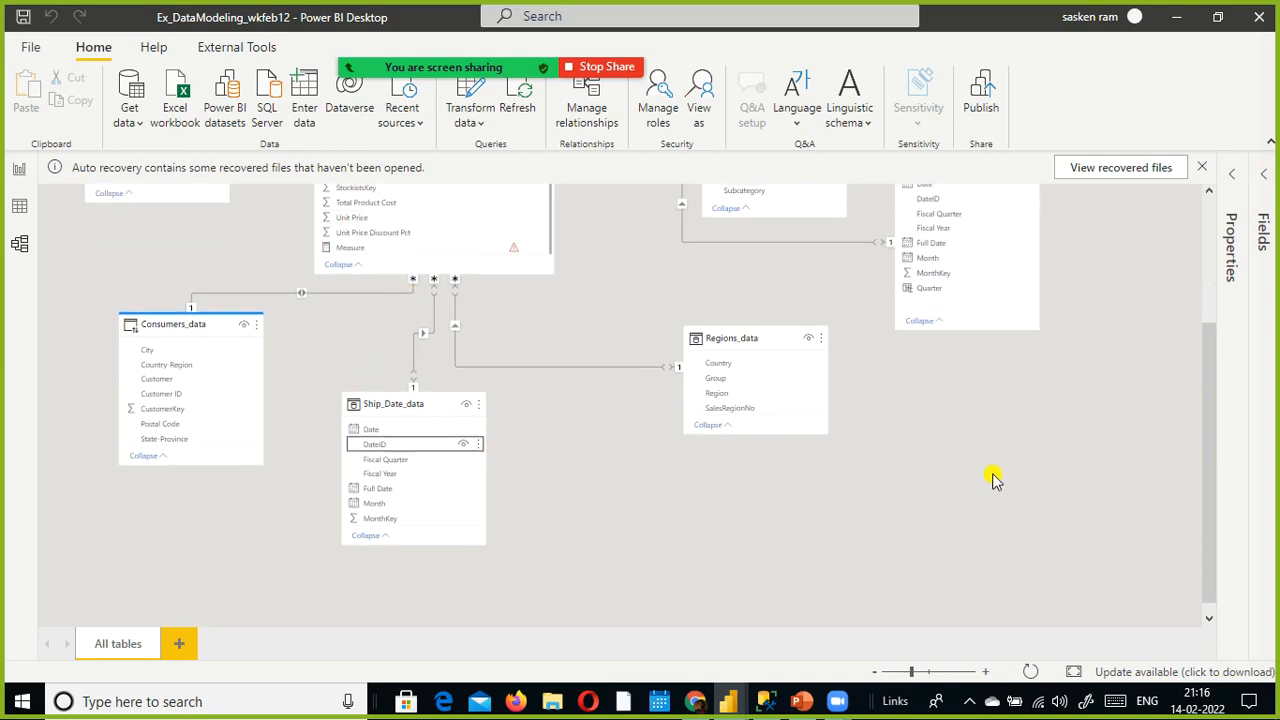
scroll(993, 480, up, 5)
scroll(993, 480, down, 3)
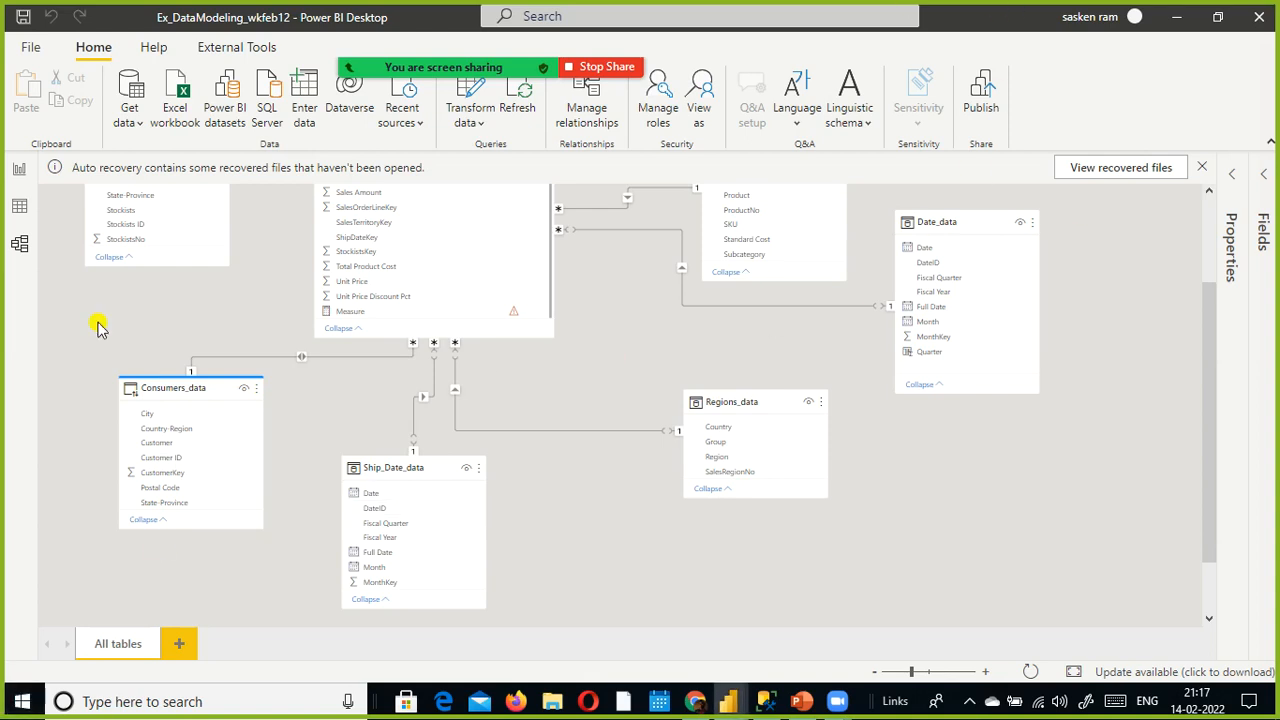
click(18, 170)
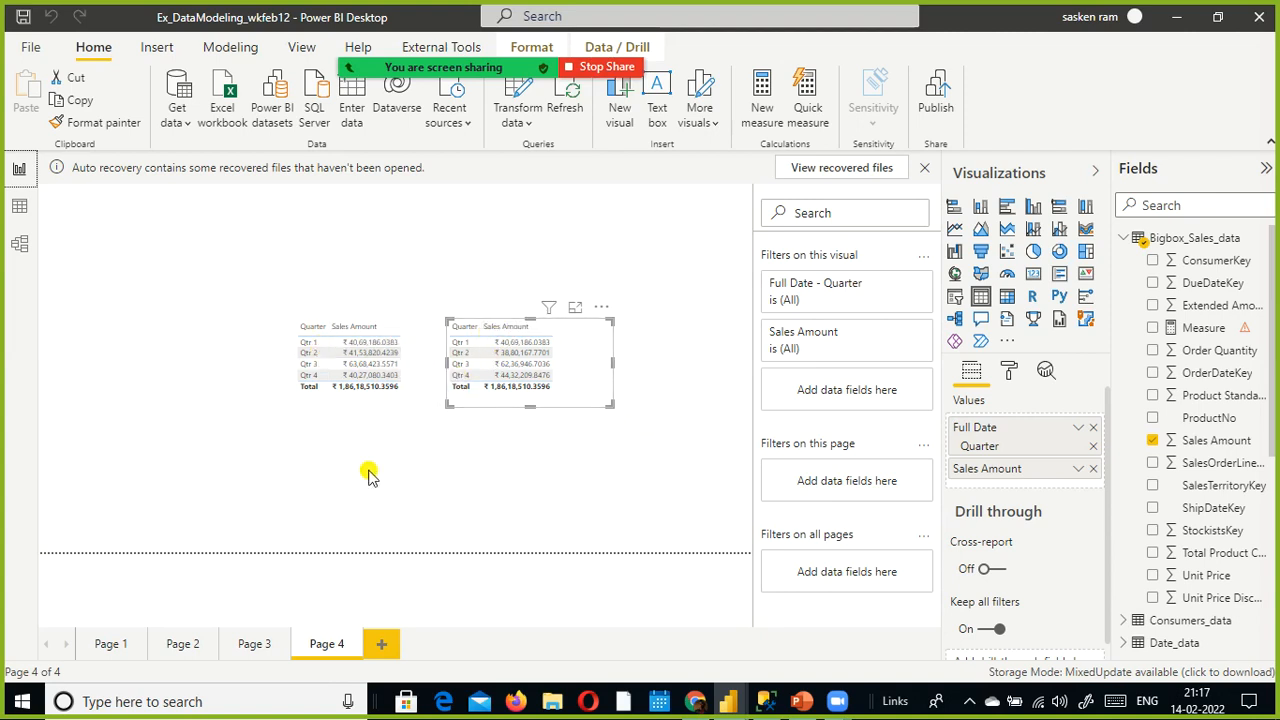
click(380, 420)
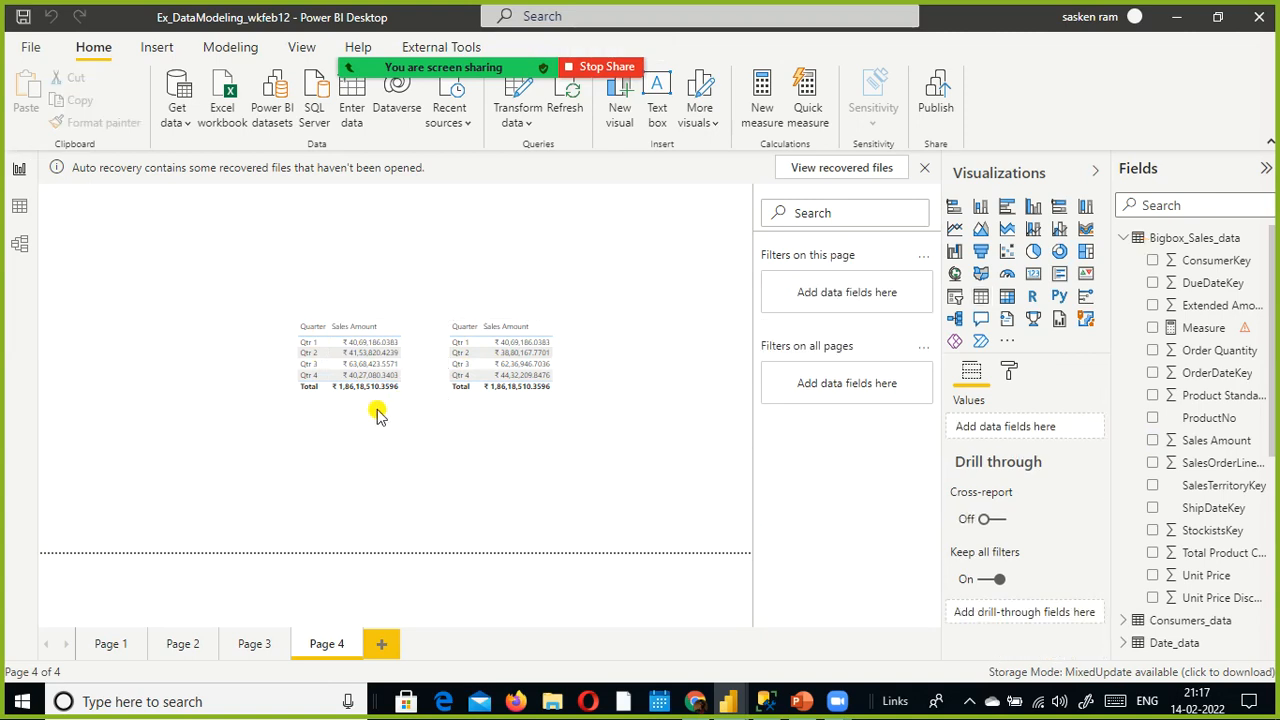
Step: Move both quarterly sales tables to the upper part of Page 4 and deselect them
click(336, 402)
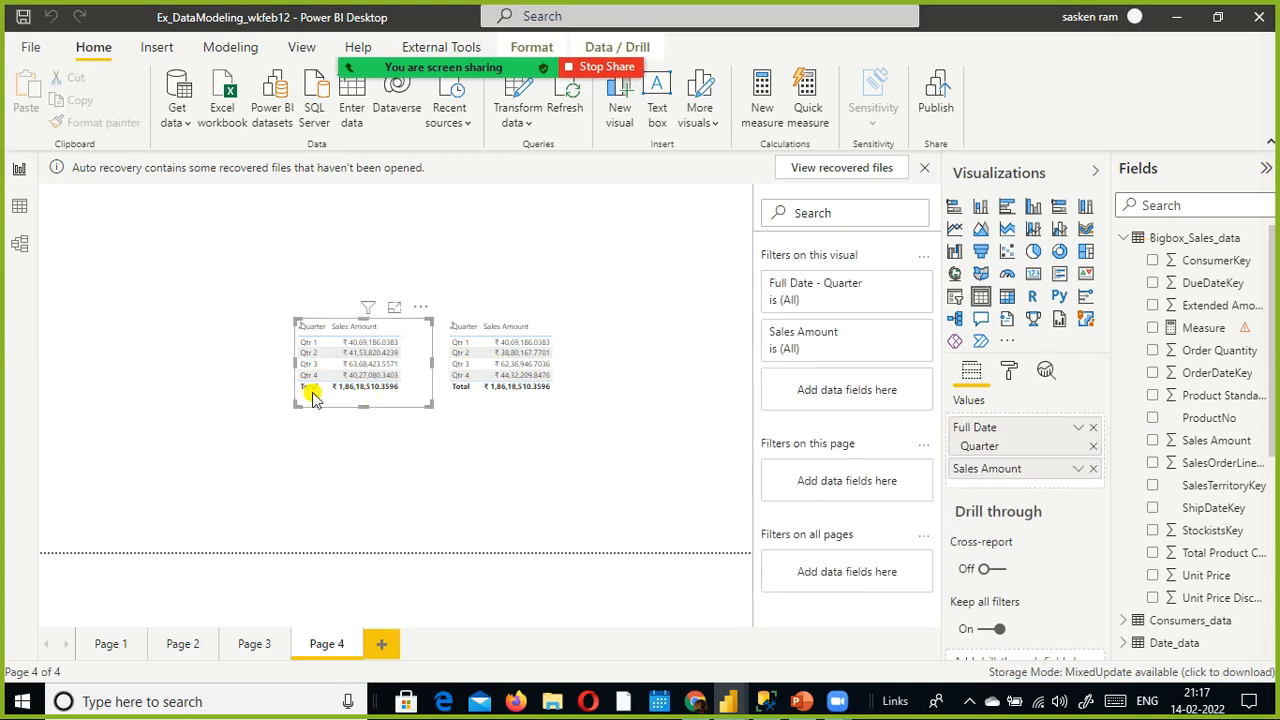
drag(313, 397, 243, 384)
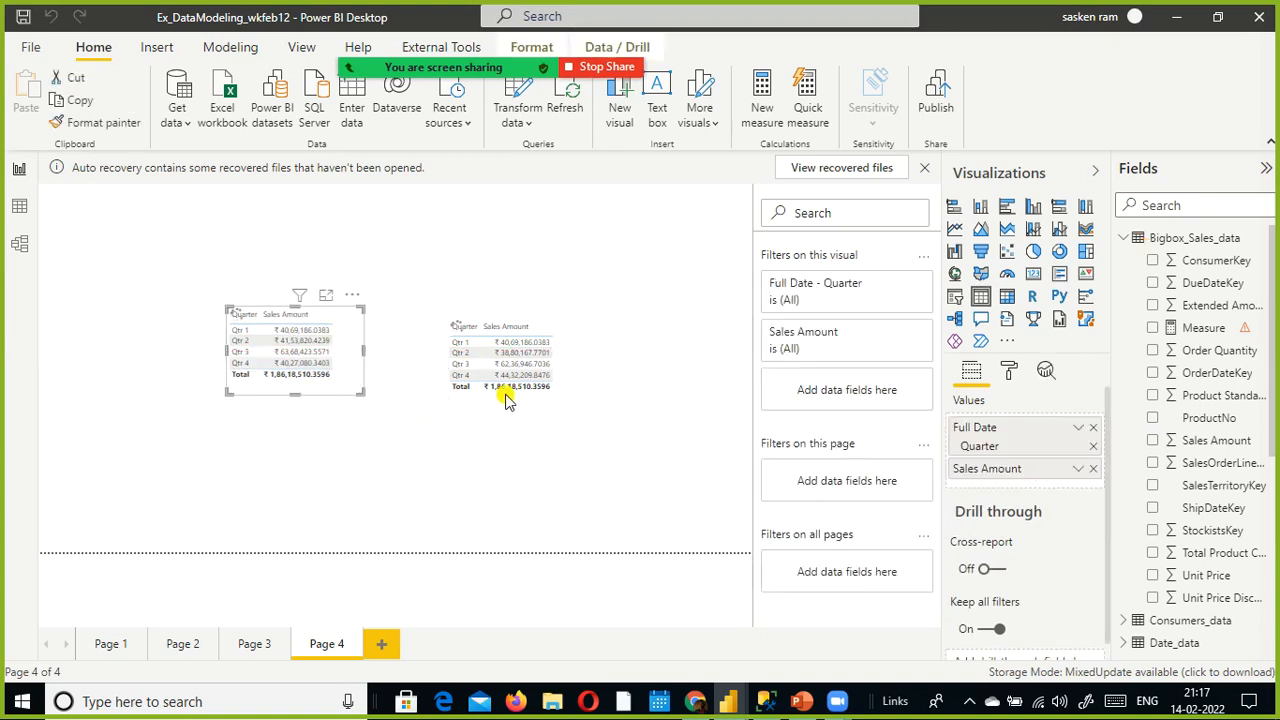
click(143, 346)
drag(503, 340, 571, 226)
drag(358, 348, 415, 247)
click(489, 408)
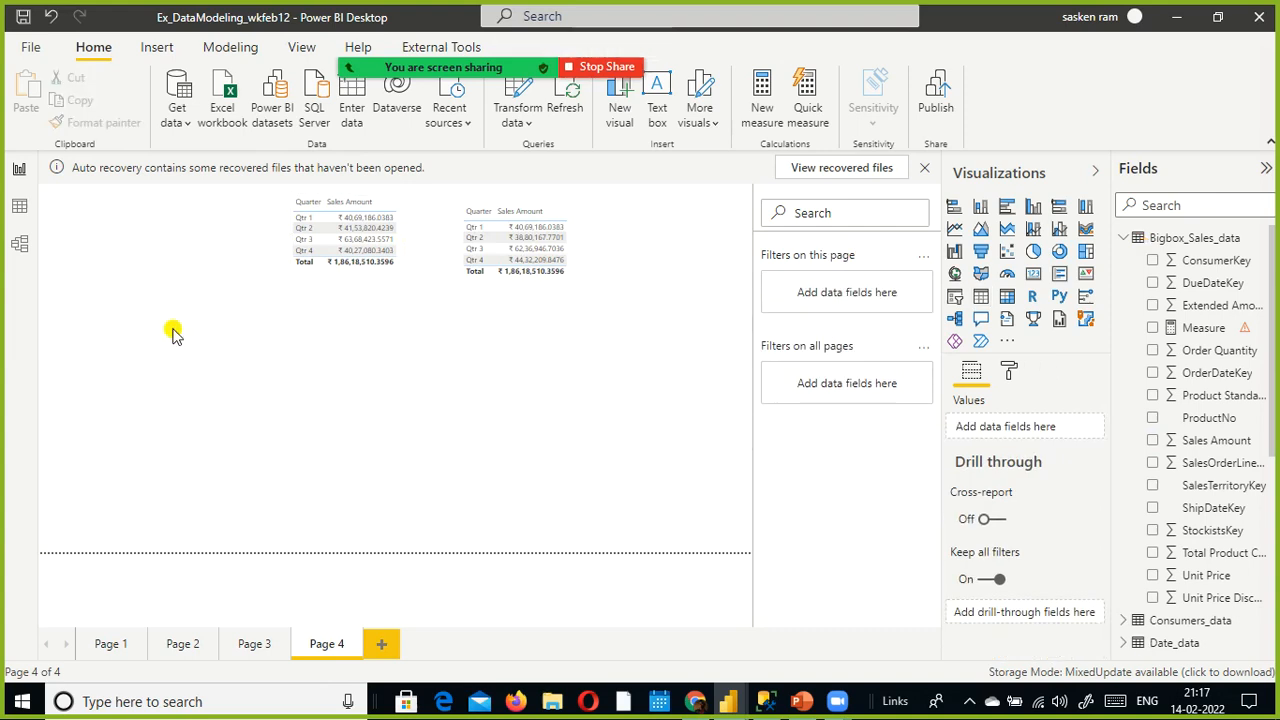
Step: Recheck the relationships in the model, and align the upper edges of the two quarterly sales tables on Page 4
click(19, 245)
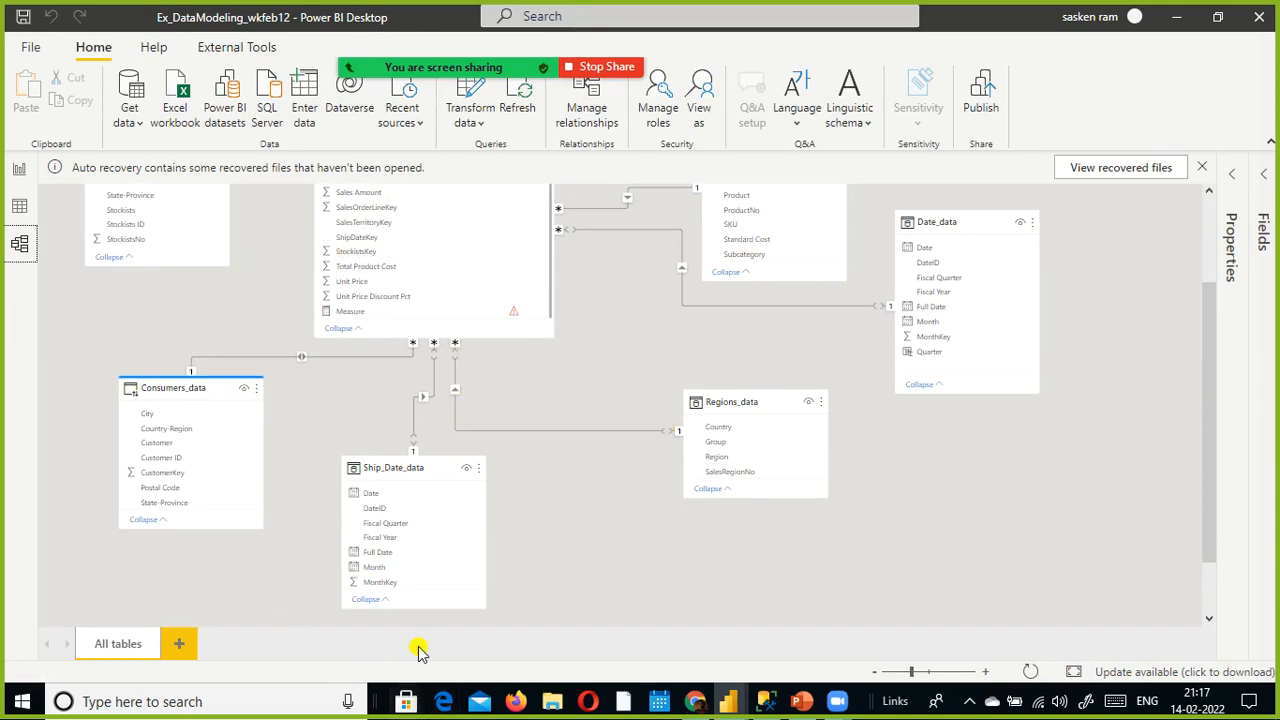
click(19, 168)
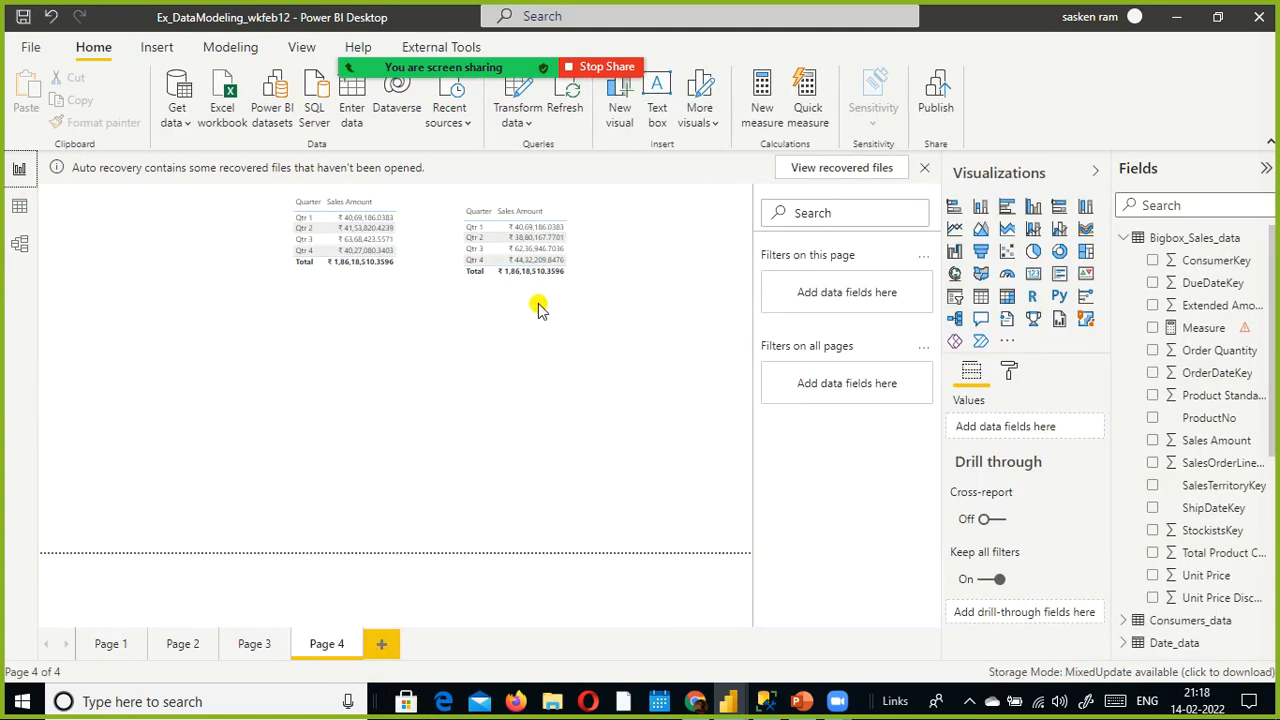
click(365, 308)
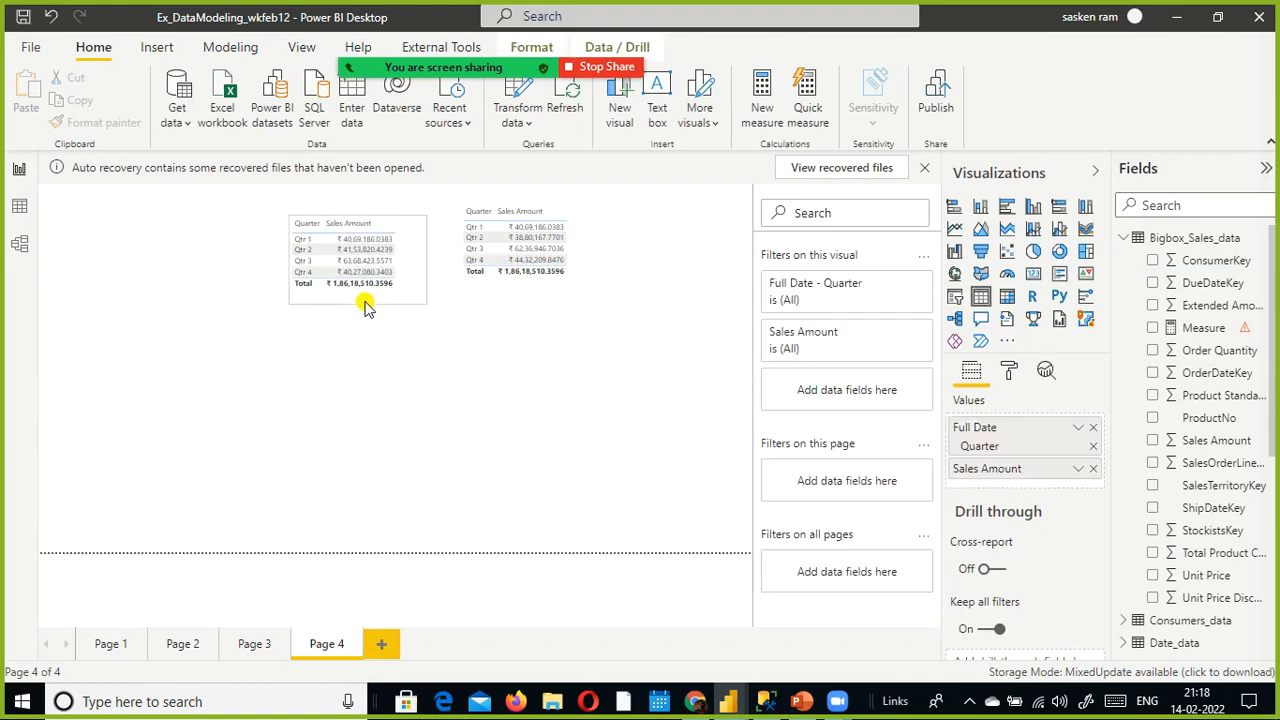
click(355, 286)
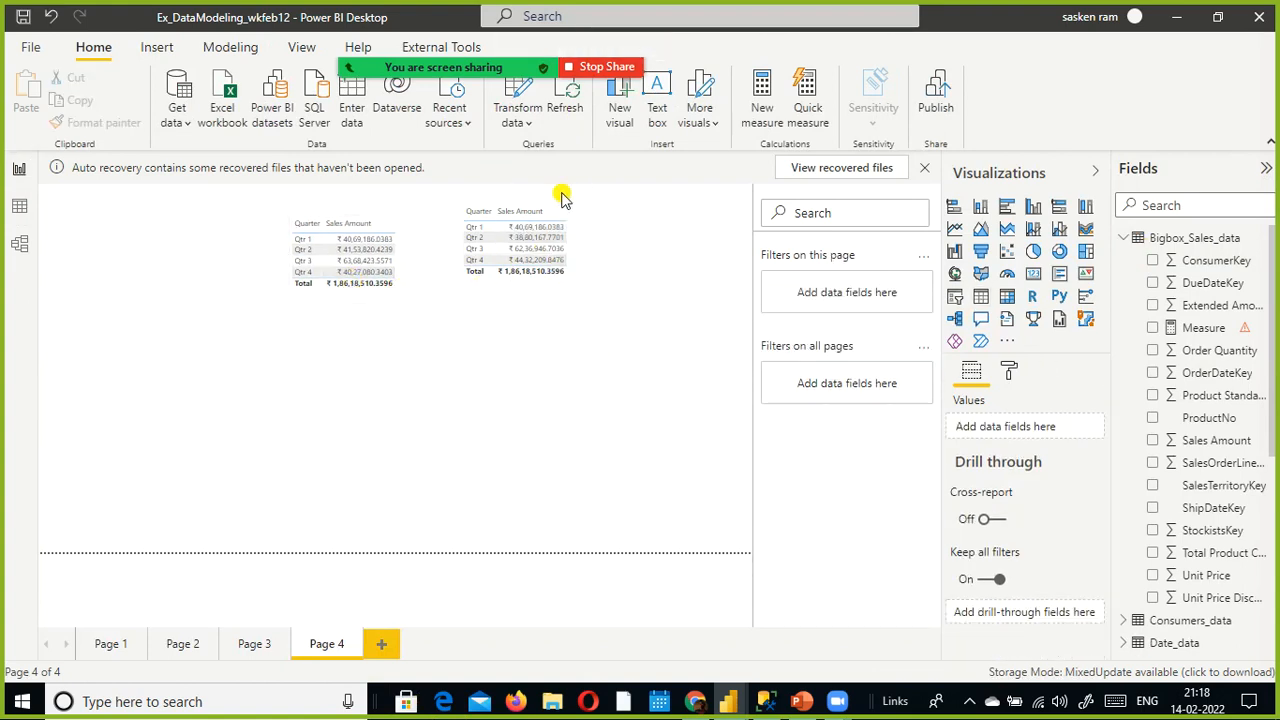
click(588, 258)
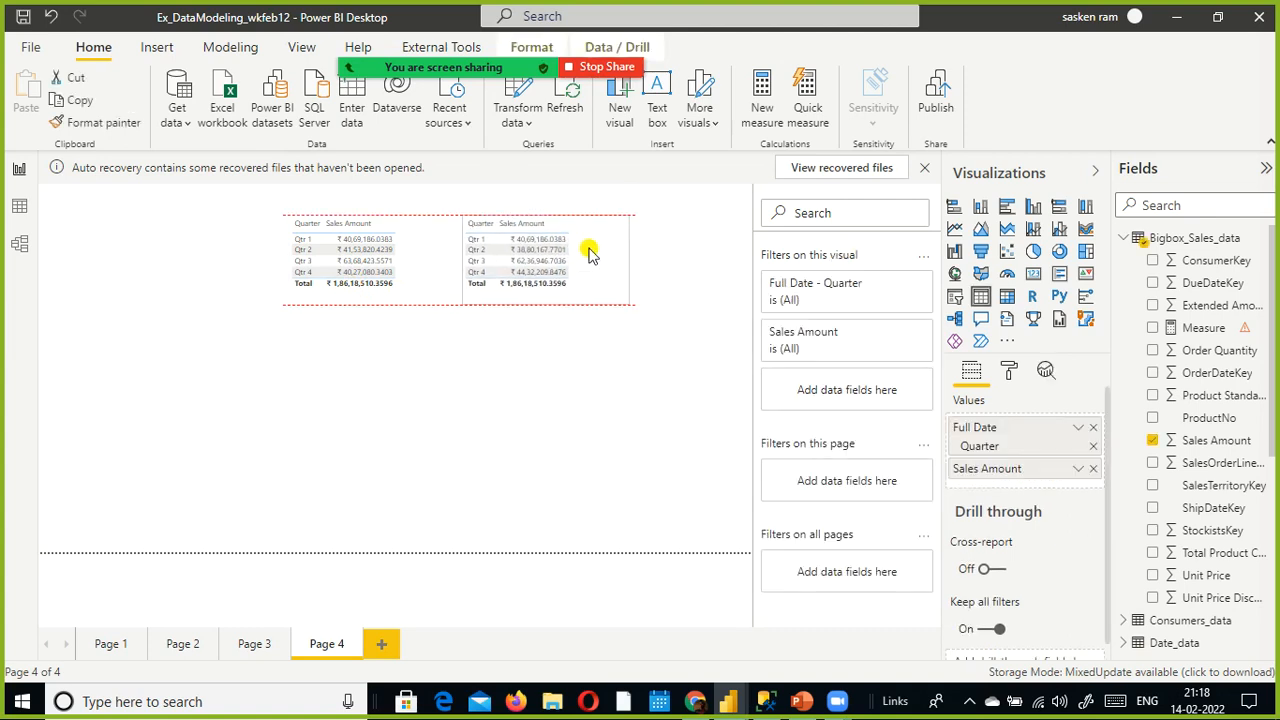
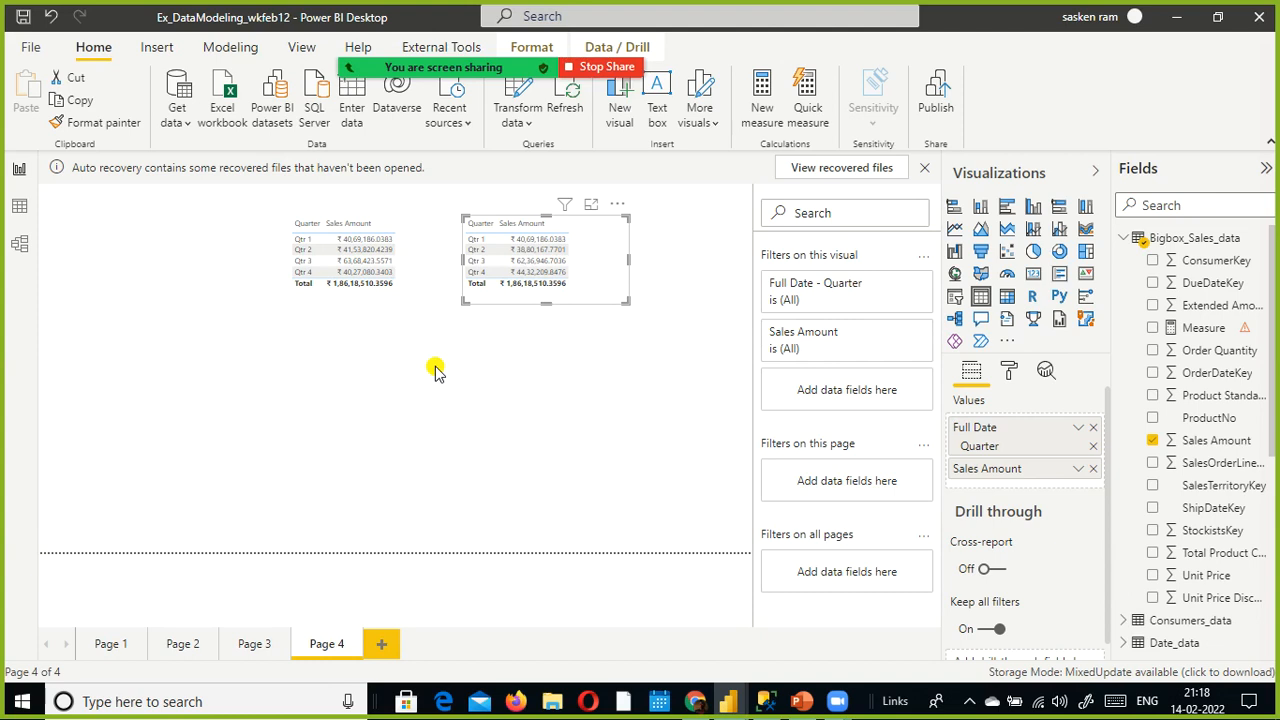
Step: Switch to Excel and create a blank workbook
click(358, 239)
click(260, 702)
text(ee)
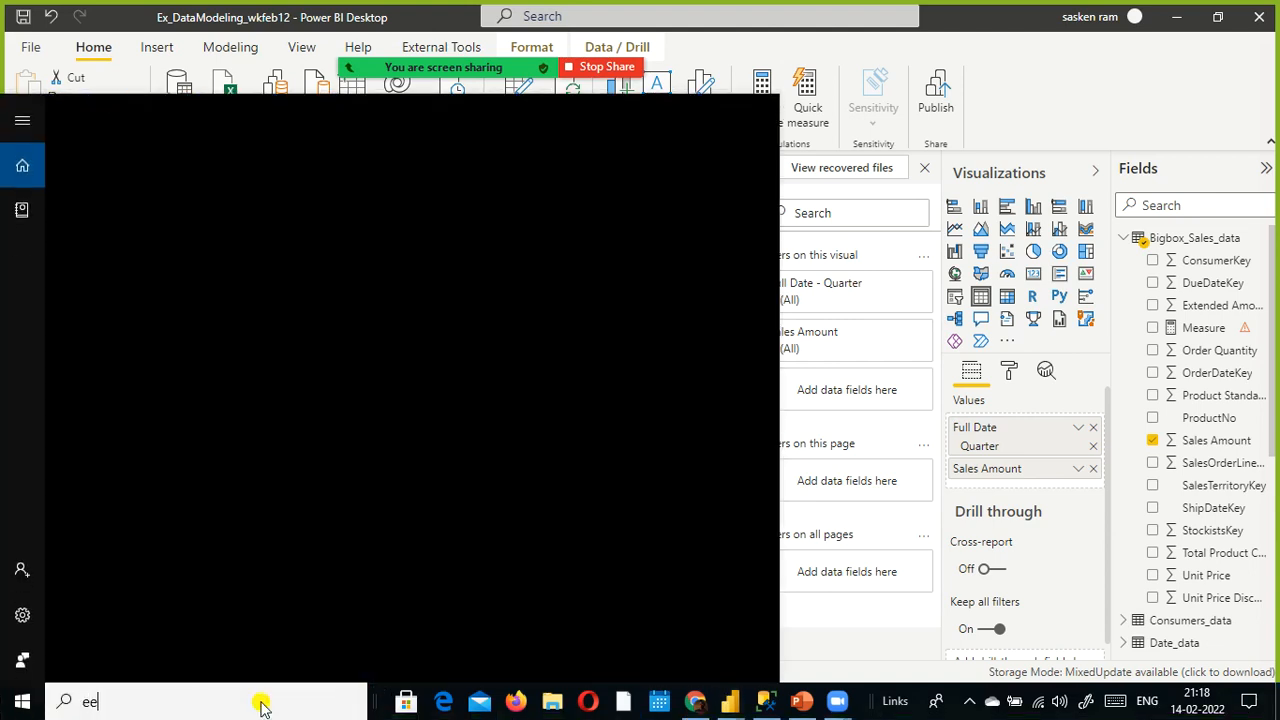
text(xcce)
key(BackSpace)
key(BackSpace)
key(BackSpace)
key(BackSpace)
key(BackSpace)
text(xcel)
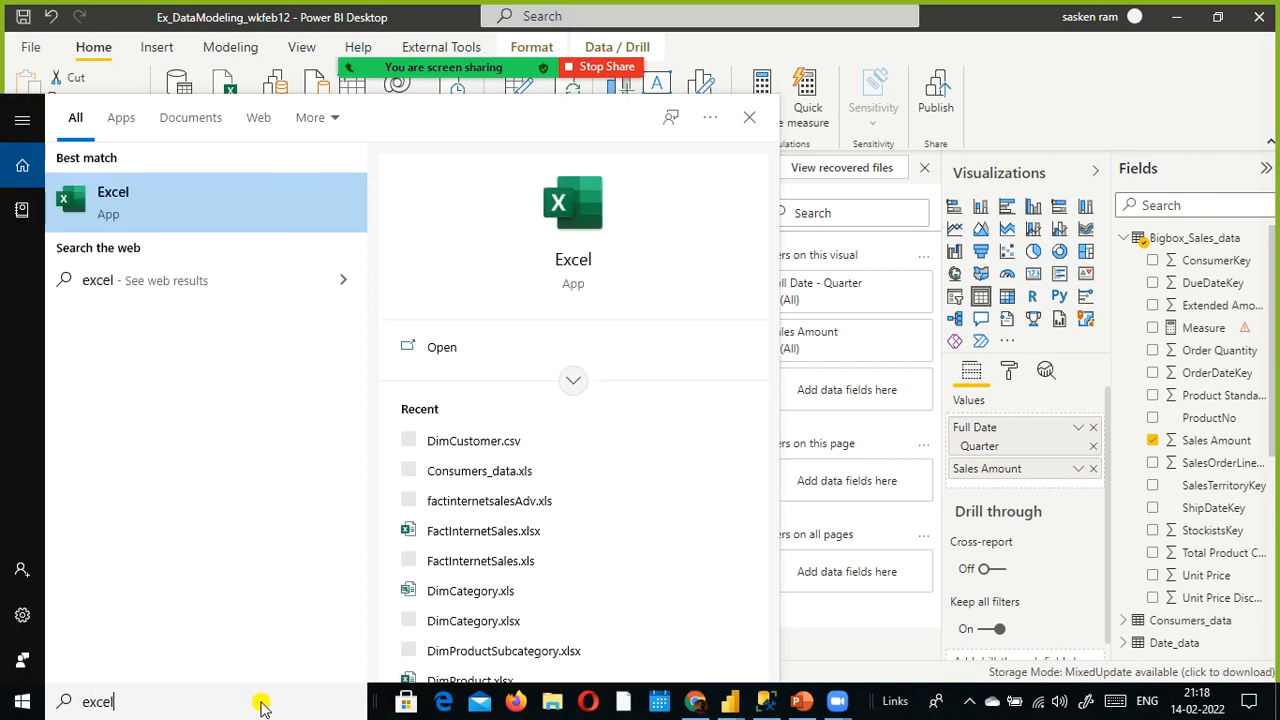
key(Return)
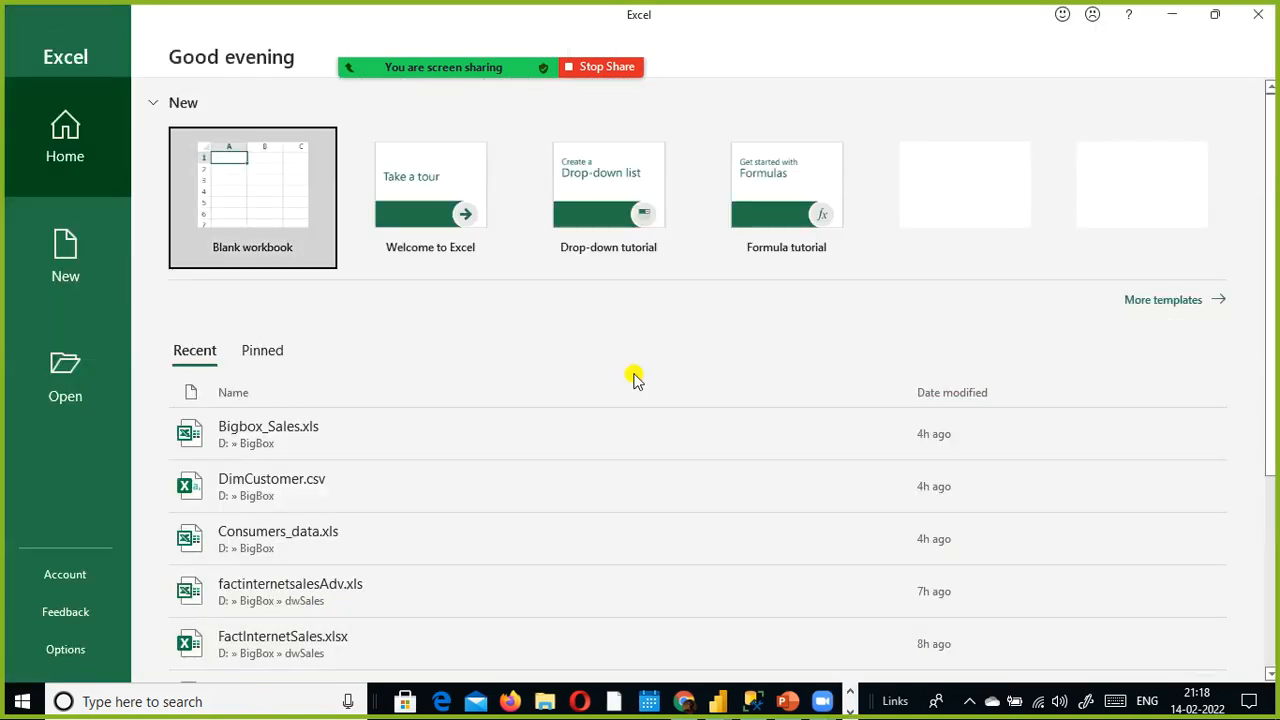
click(250, 238)
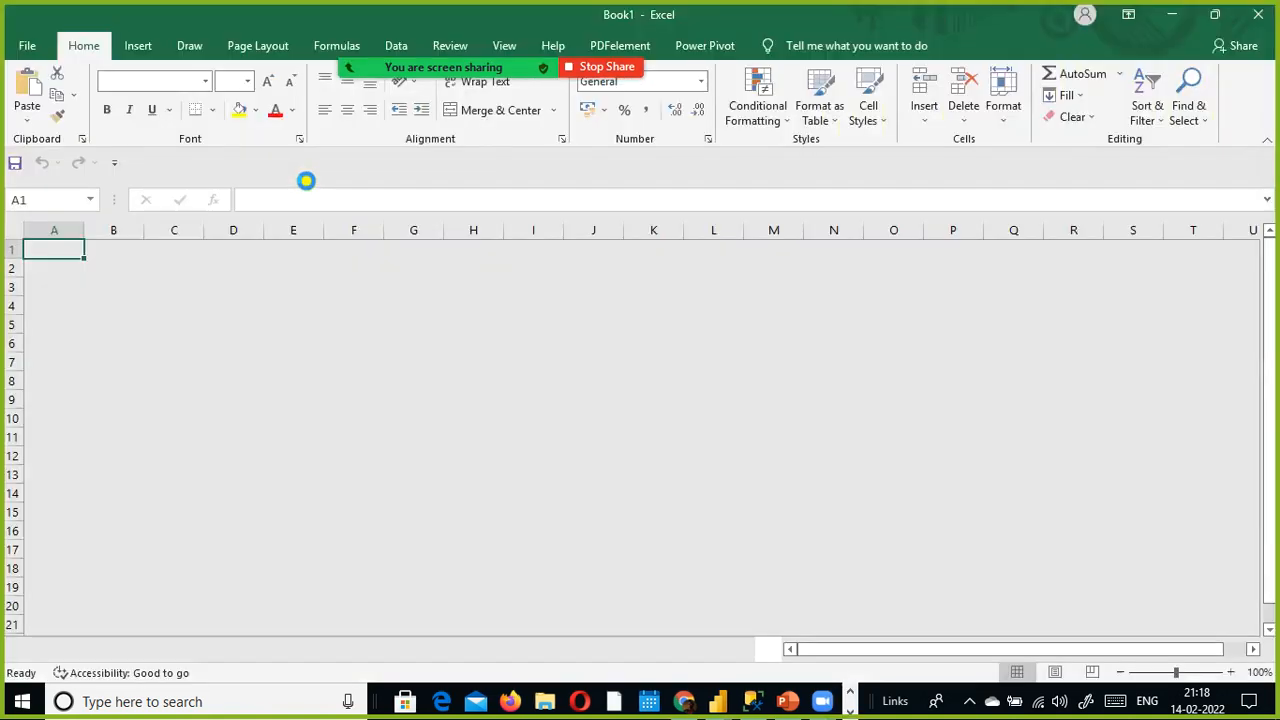
Step: Enter the date 31-mar-2021 in cell E4
click(233, 230)
click(314, 307)
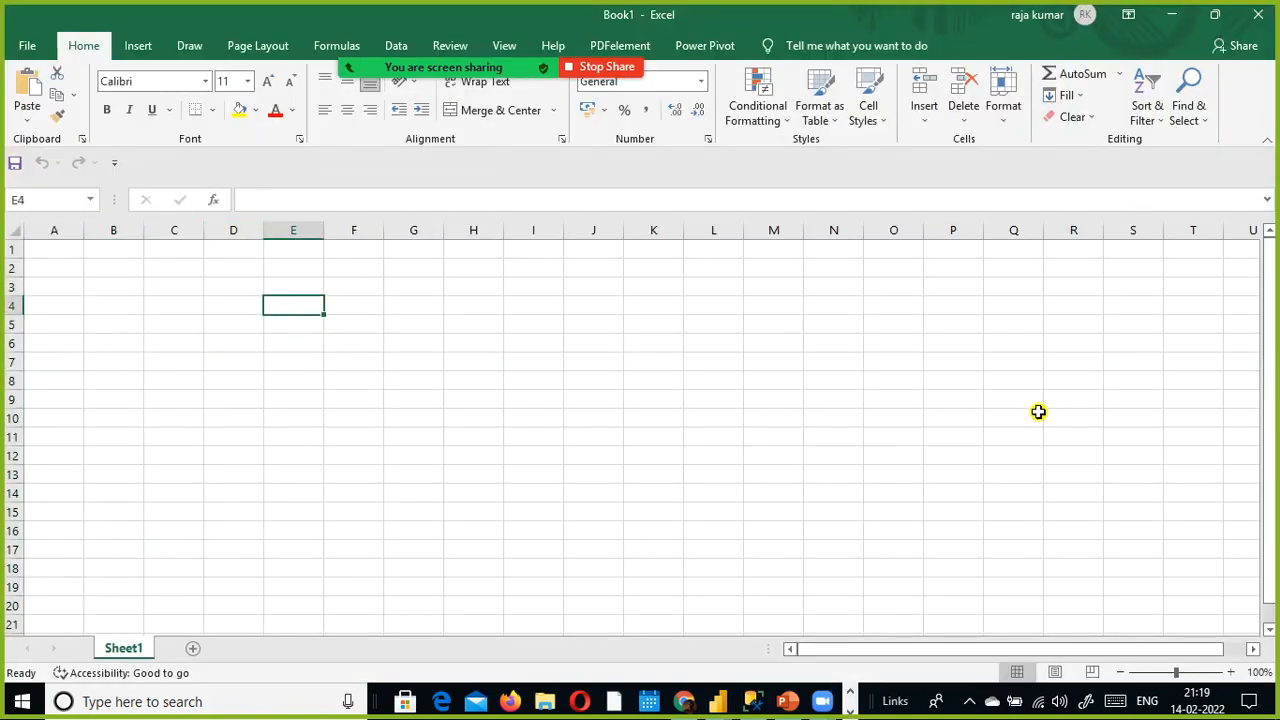
text(31-mar-2021)
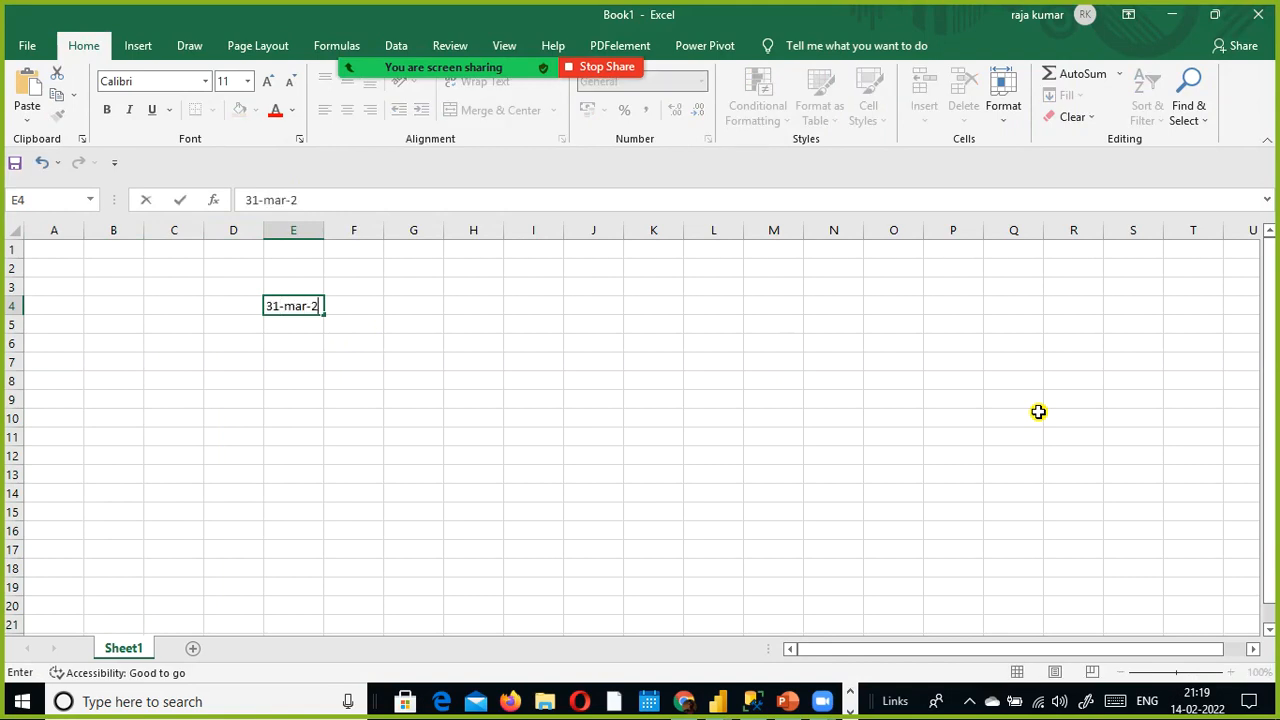
key(ctrl+Return)
key(Tab)
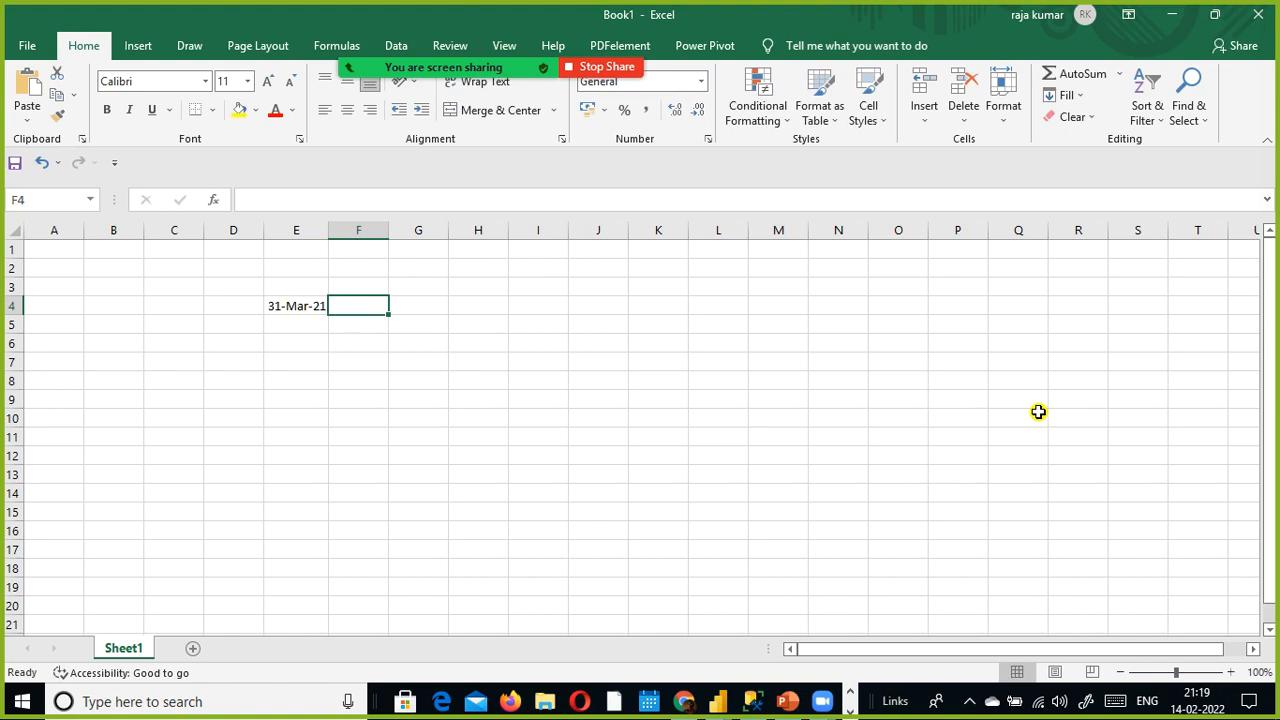
Step: Enter the sample order ID ORD001 in cell D4, beside the date
click(243, 289)
click(220, 316)
click(258, 302)
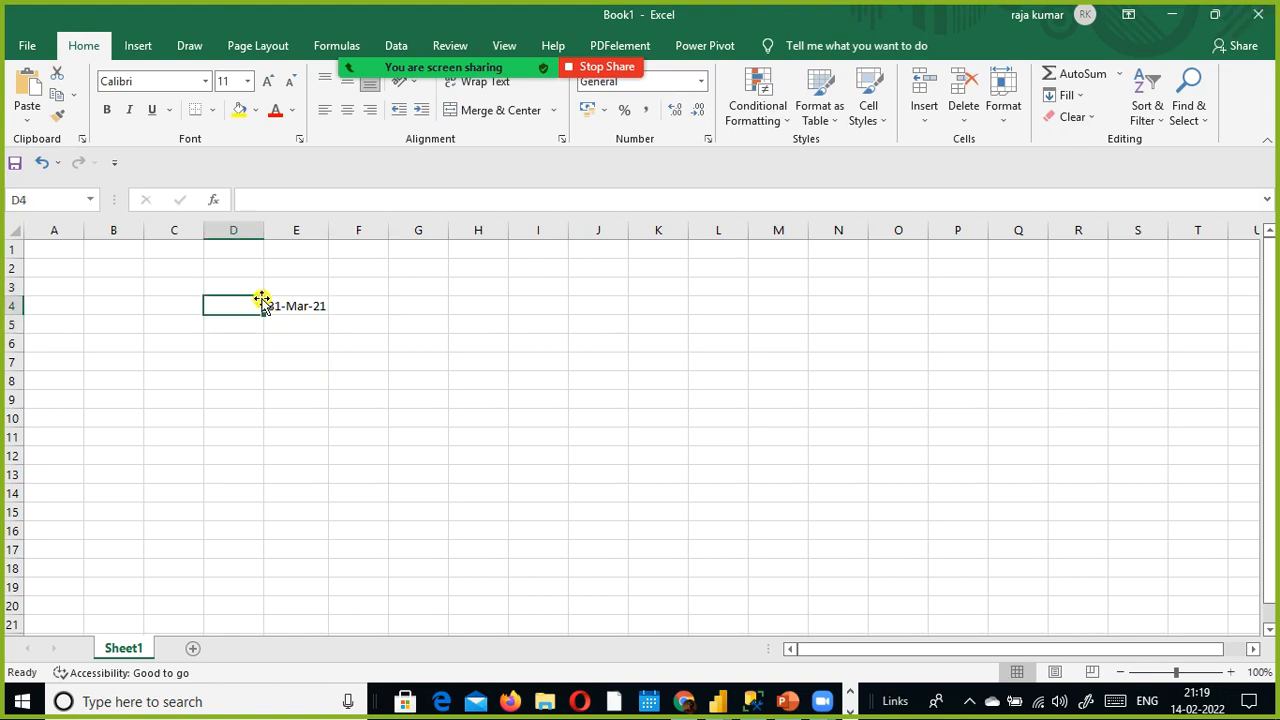
text(RO)
key(BackSpace)
key(BackSpace)
text(O)
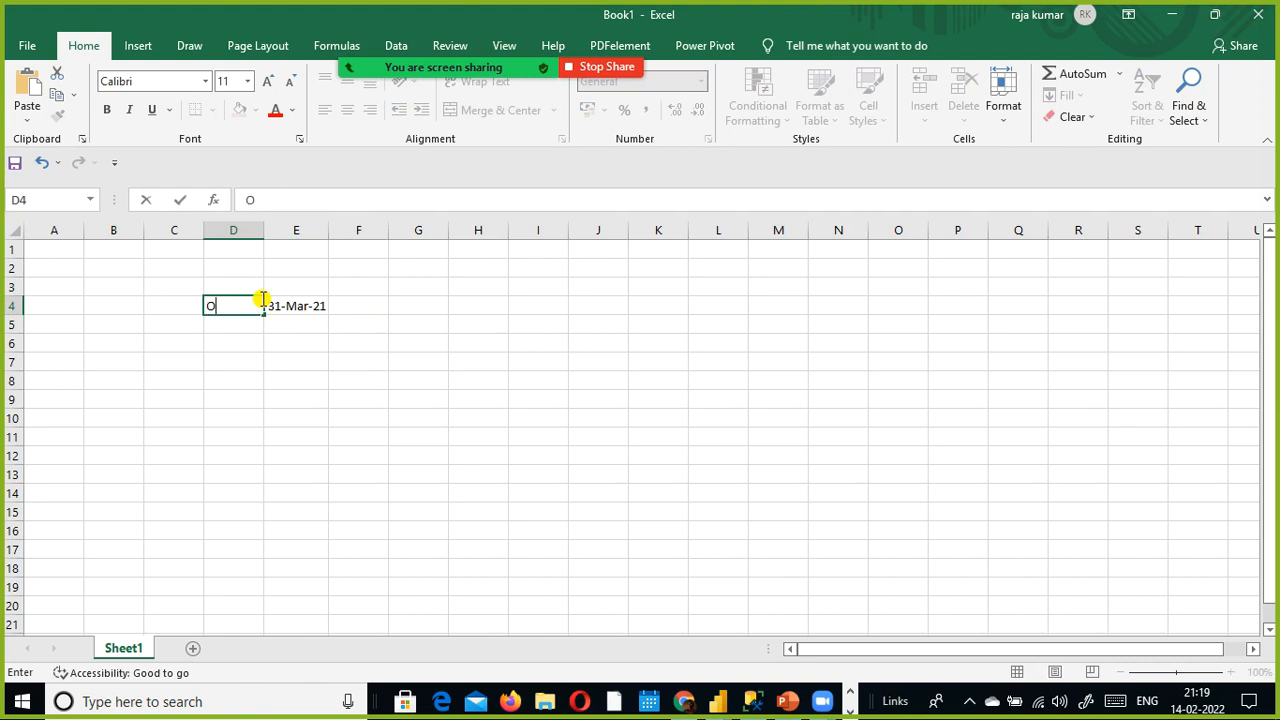
text(RD001)
key(Return)
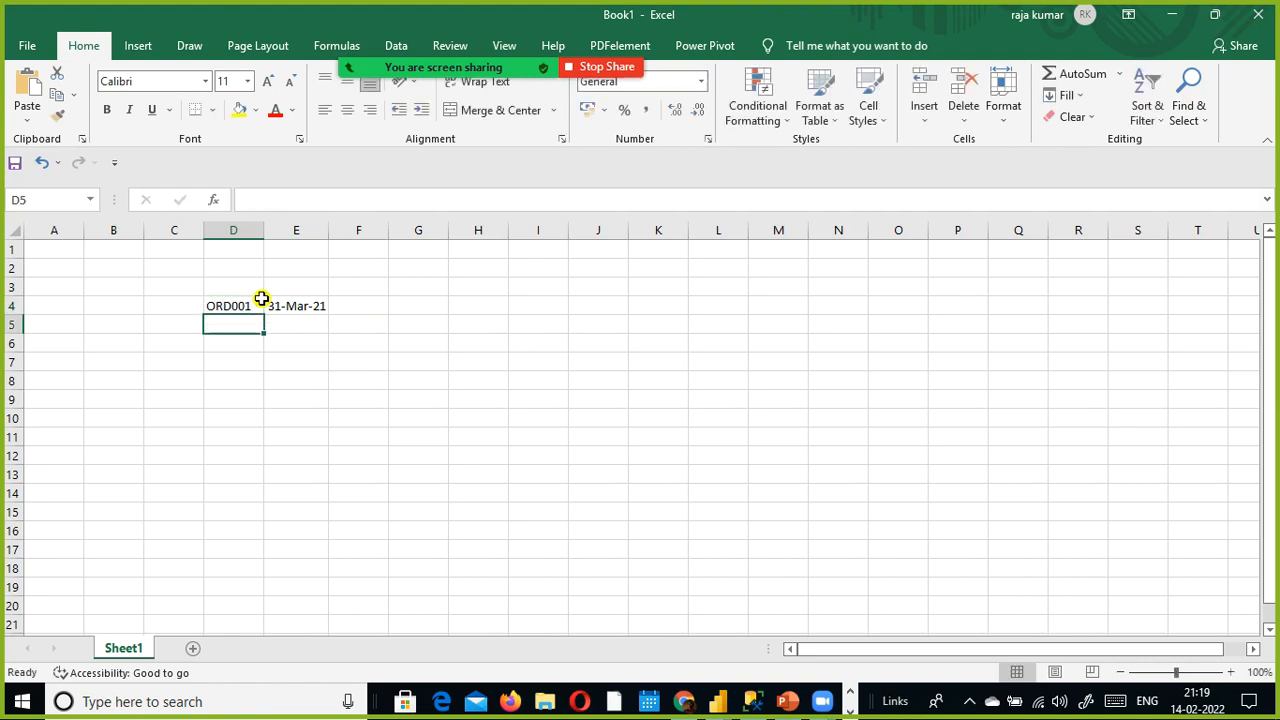
Step: Enter the heading Amount in cell F3
click(262, 302)
key(Right)
key(Right)
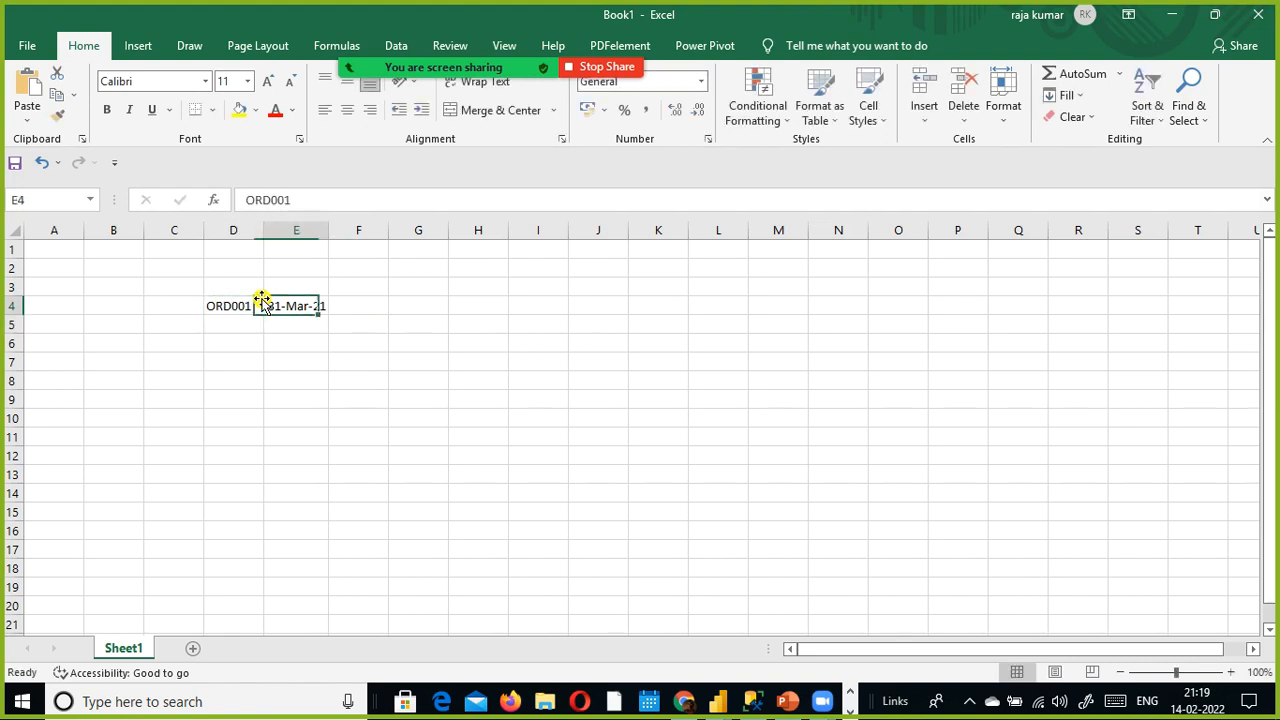
key(Up)
text(Amo)
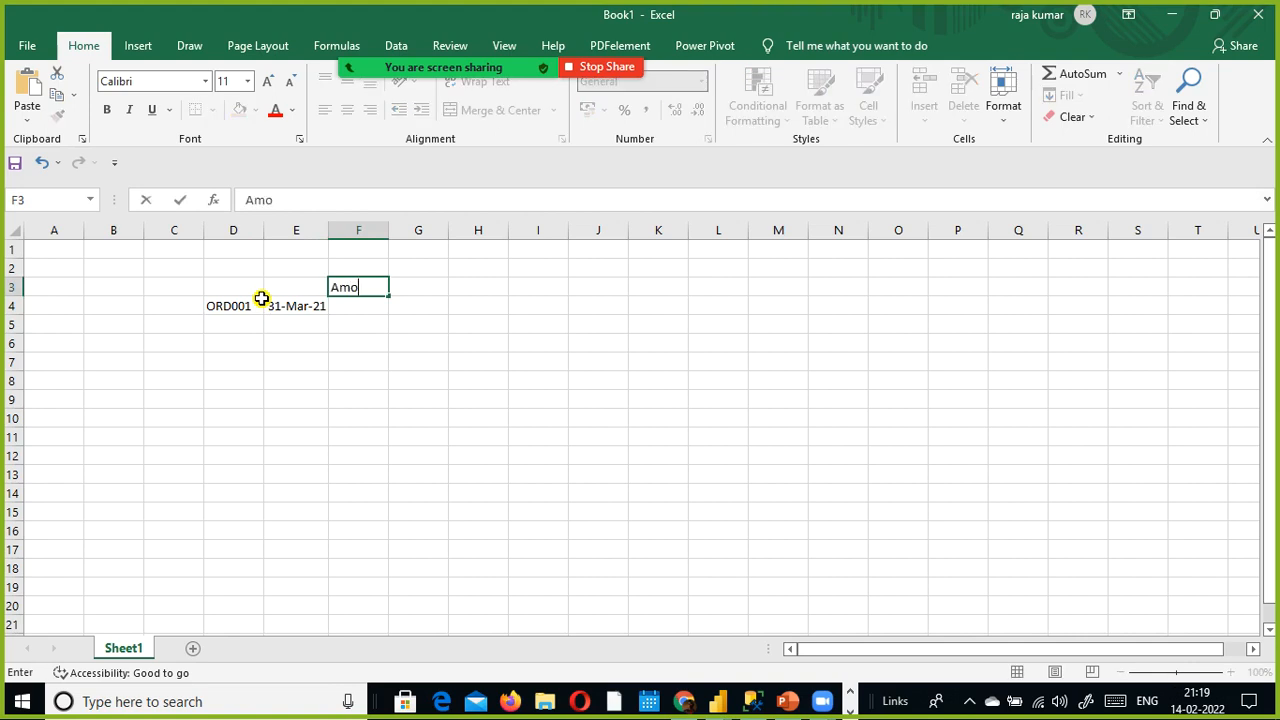
text(unt)
key(Return)
Step: Enter the heading Order_Date in cell E3 above the order date, followed by the heading Amount in F3
key(Up)
key(Right)
key(Left)
key(Left)
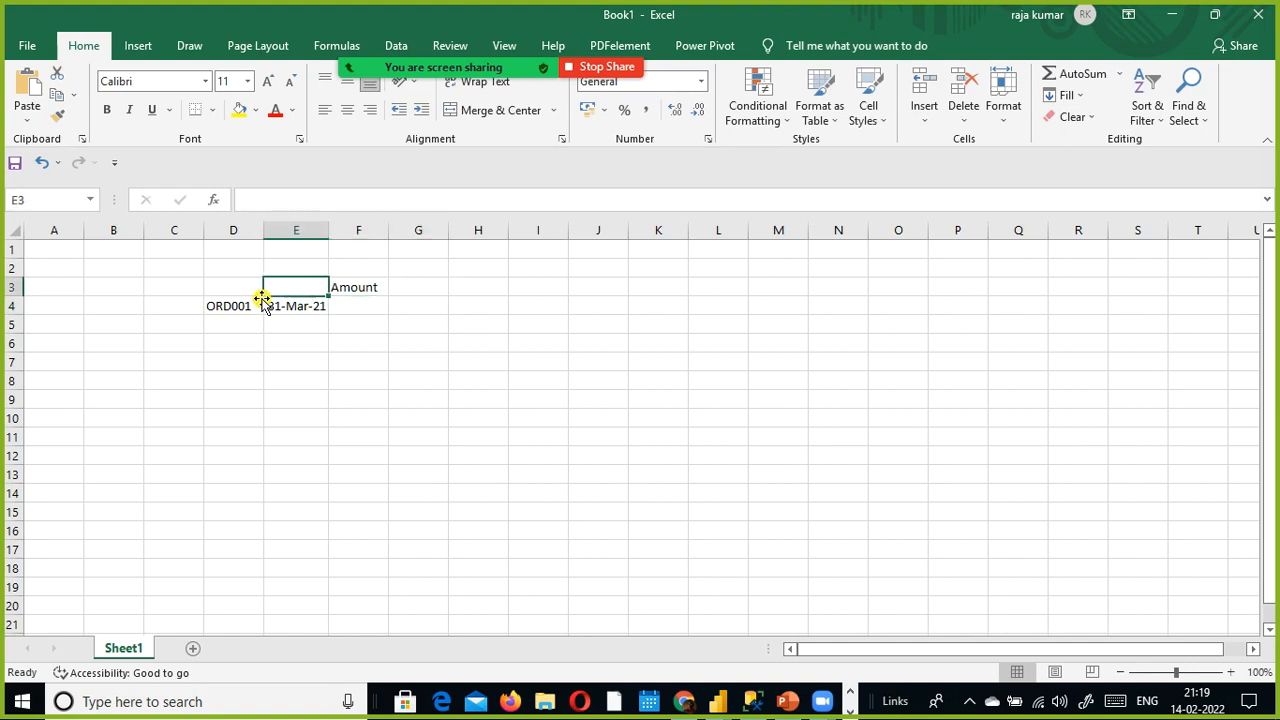
text(Order_Date)
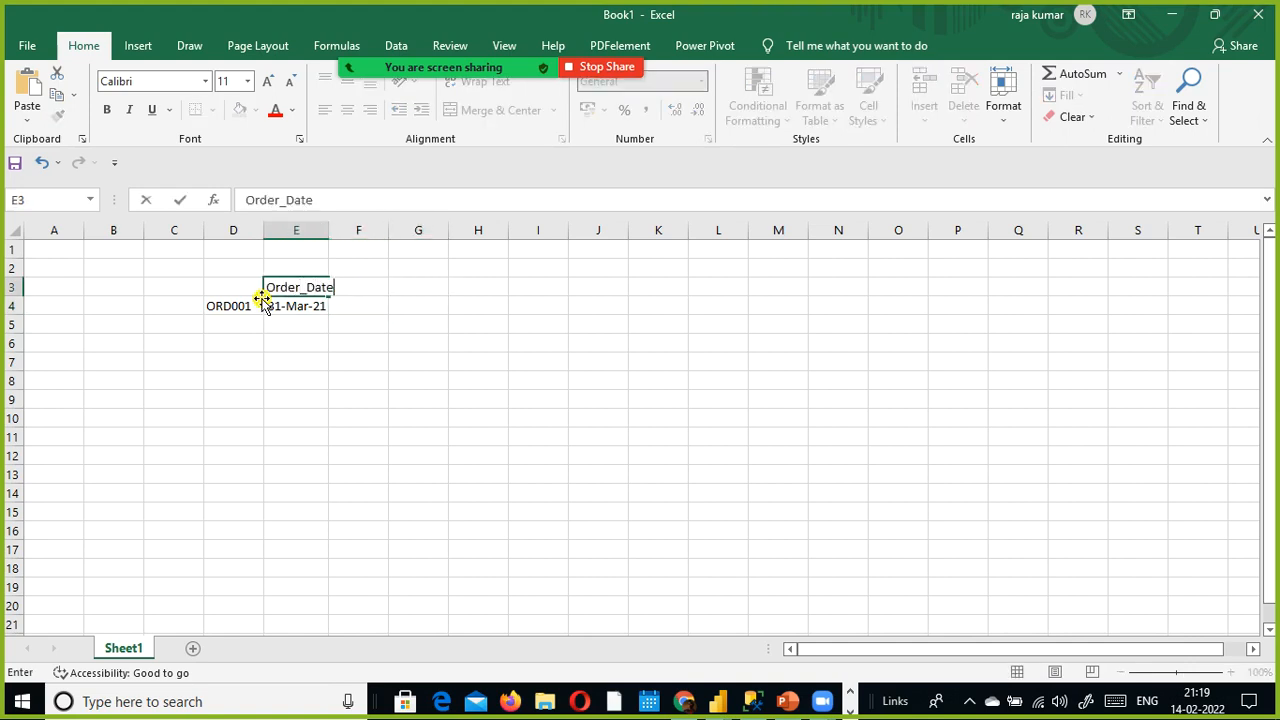
key(Tab)
text(Amount)
key(Tab)
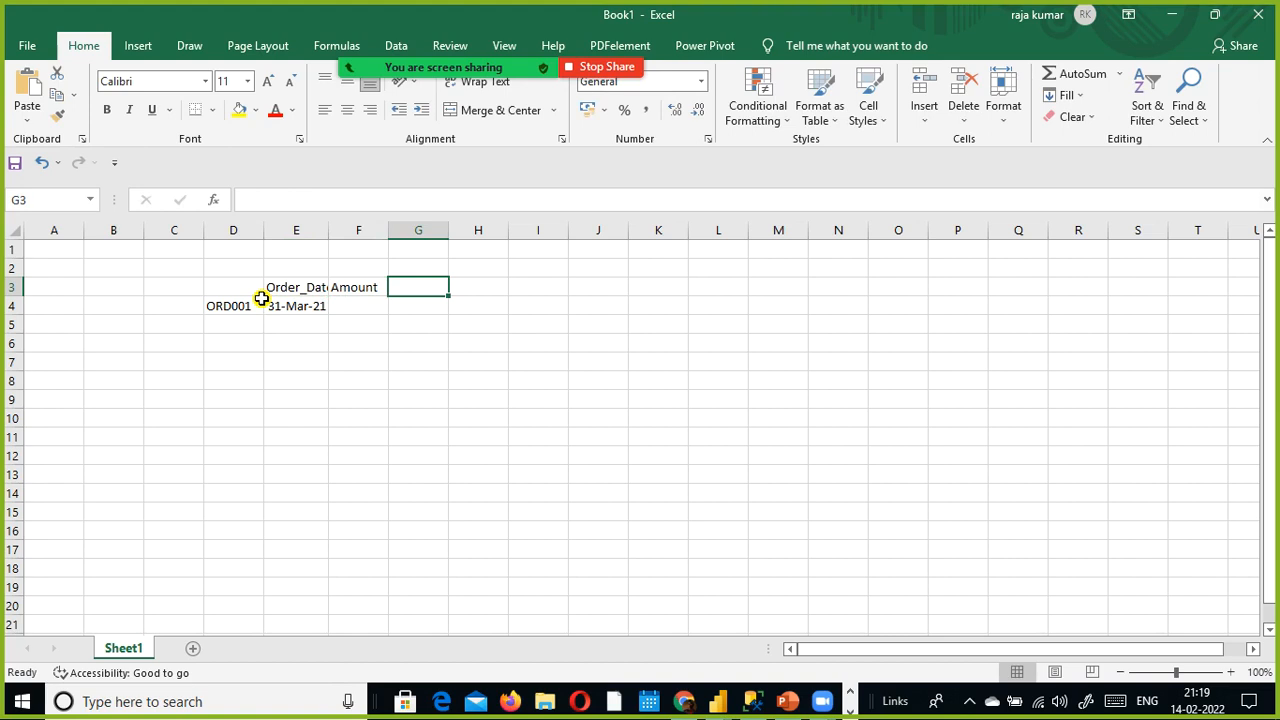
Step: Enter the heading Ship_date in cell G3 and widen columns E and G so their contents fit
text(Ship)
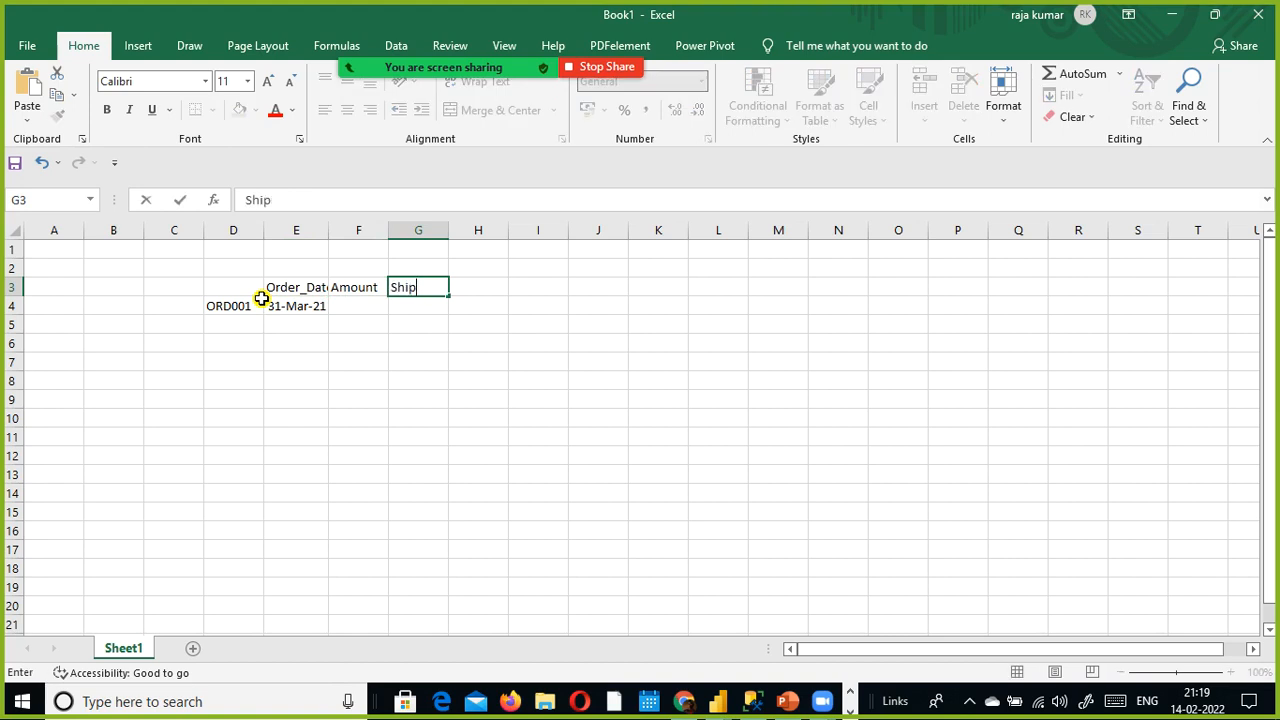
text(_date)
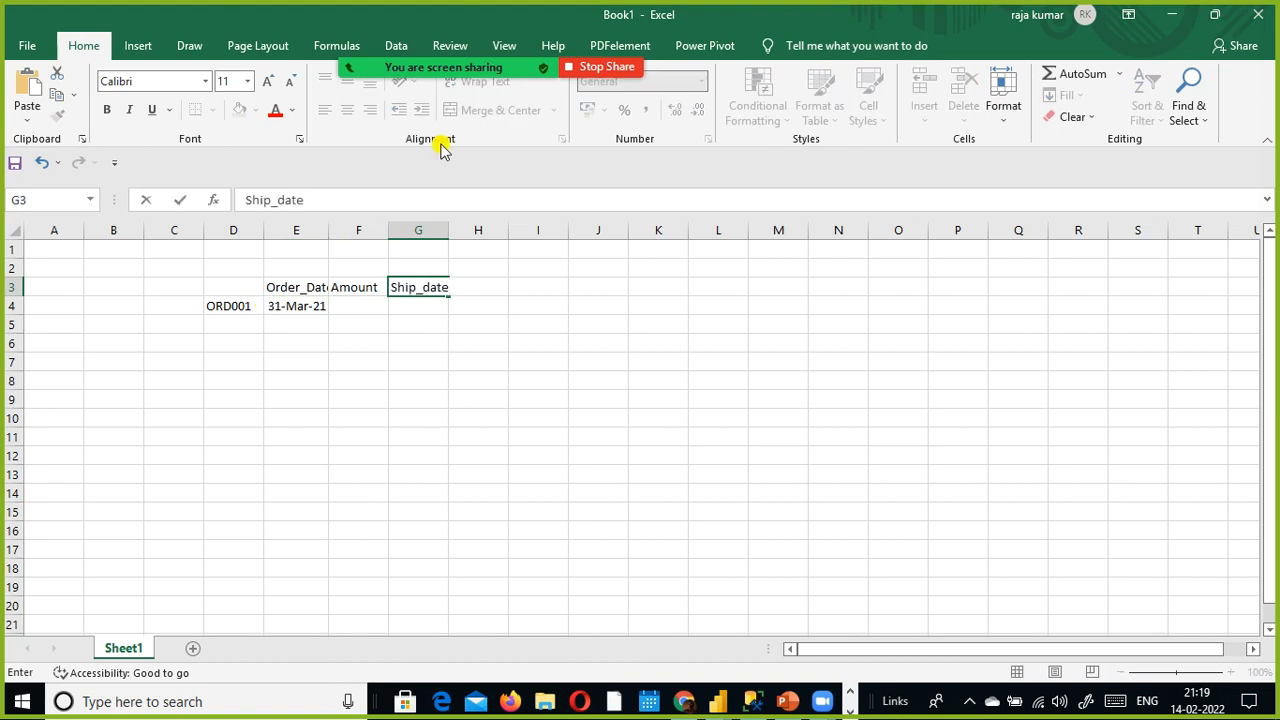
click(380, 438)
drag(329, 222, 362, 221)
drag(482, 227, 501, 222)
Step: Enter the ship date 03-Apr-2021 in cell G4 for the first order
click(494, 306)
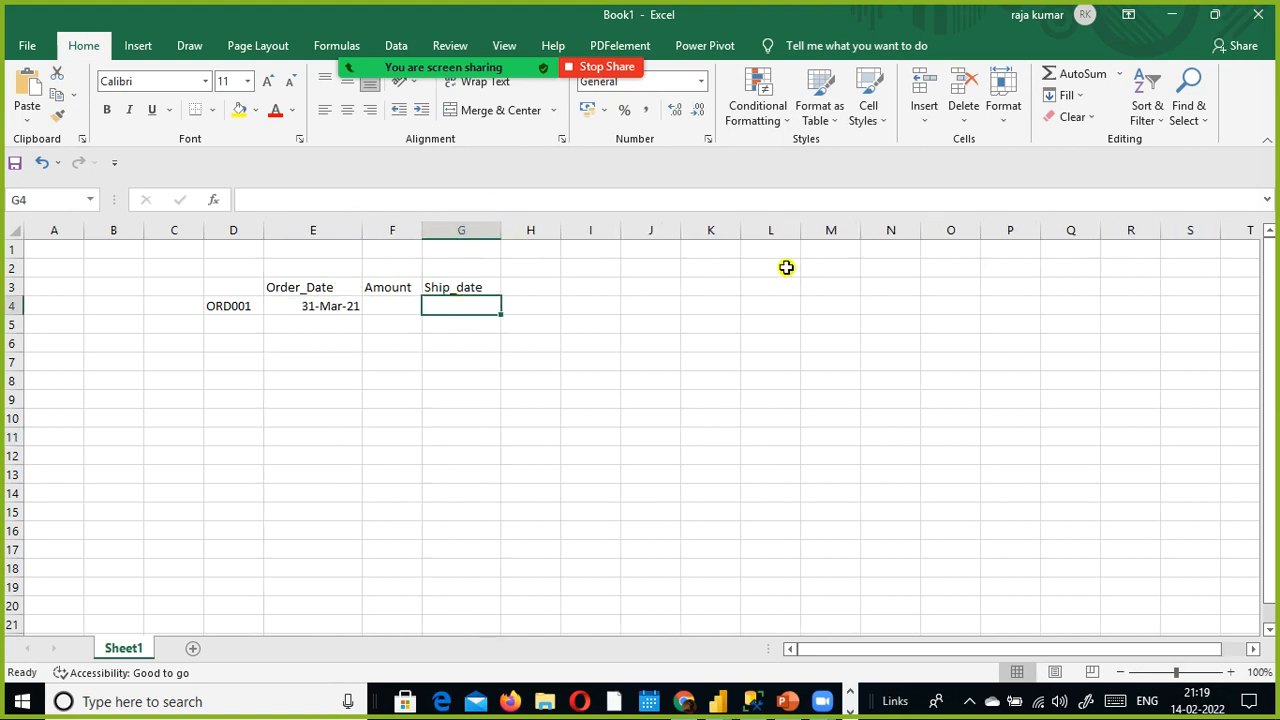
text(03-a)
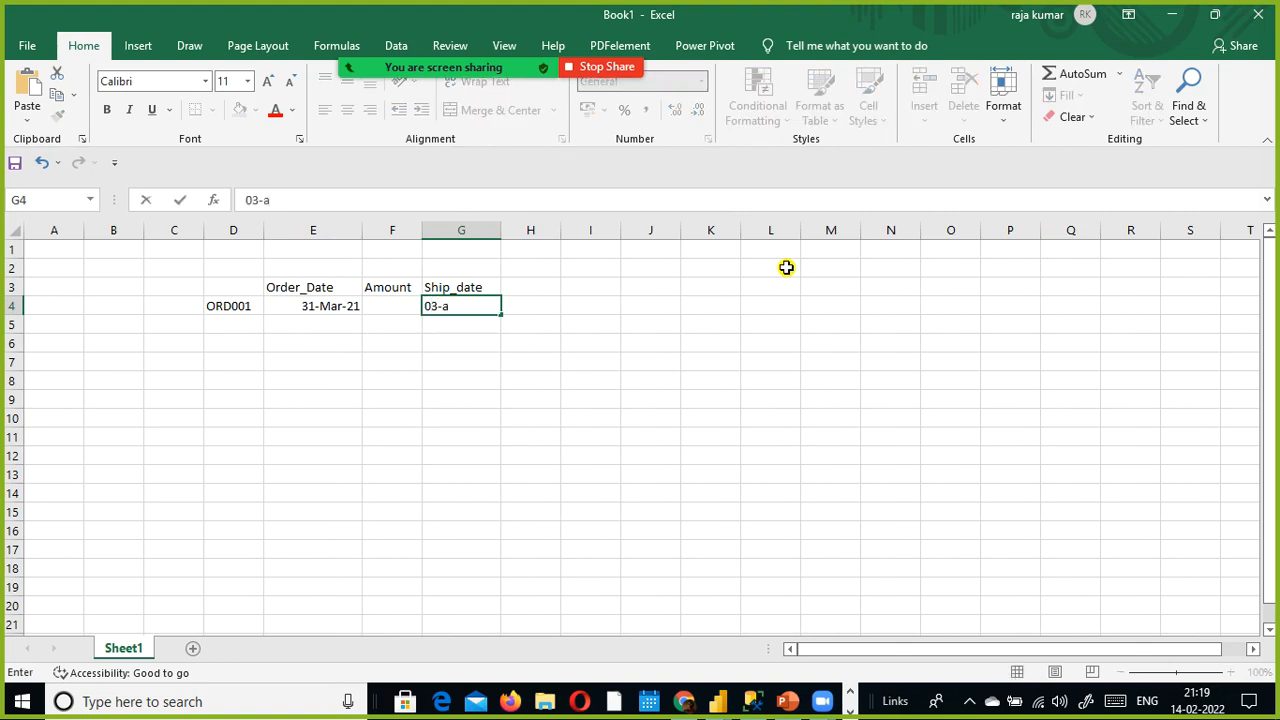
key(BackSpace)
text(Apr)
text(-2021)
key(Return)
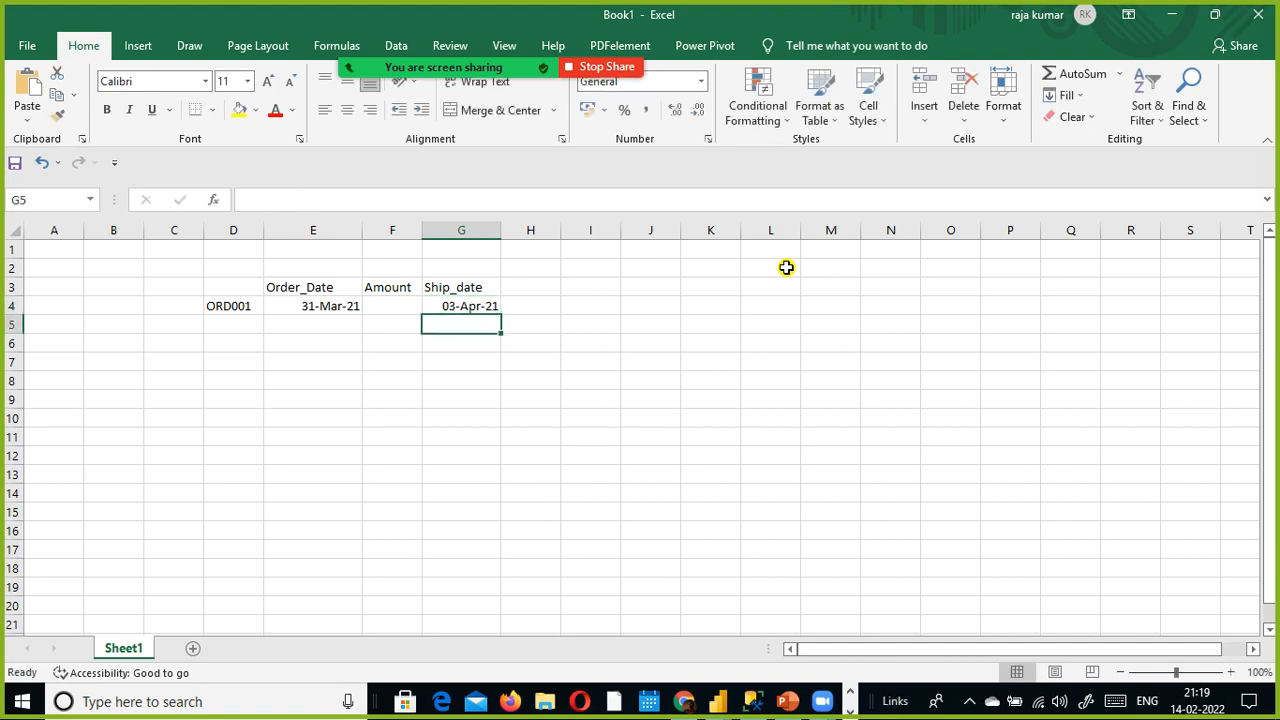
Step: Enter the amount 5000 in cell F4 for the first order
key(Left)
key(Left)
key(Left)
key(Up)
key(Right)
key(Right)
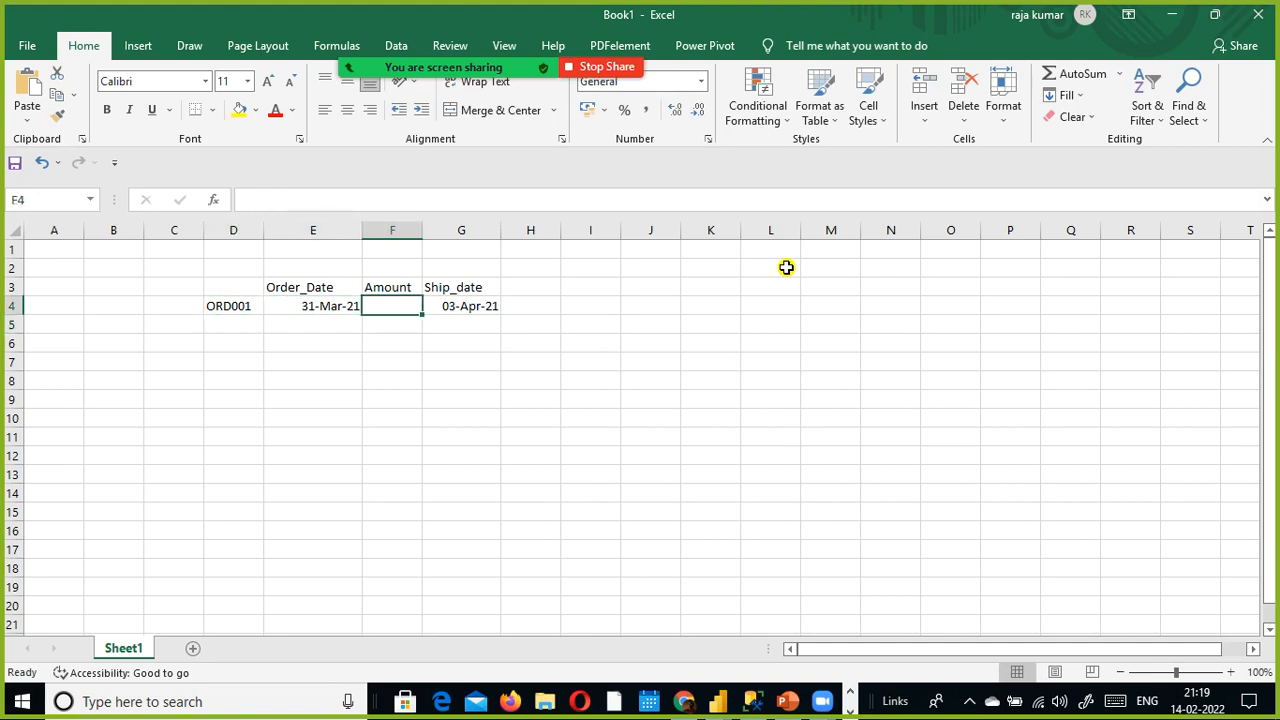
text(5000)
key(ctrl+Return)
Step: Copy the order ID from D4 into D5 and change the copy's final digit to 2
key(Right)
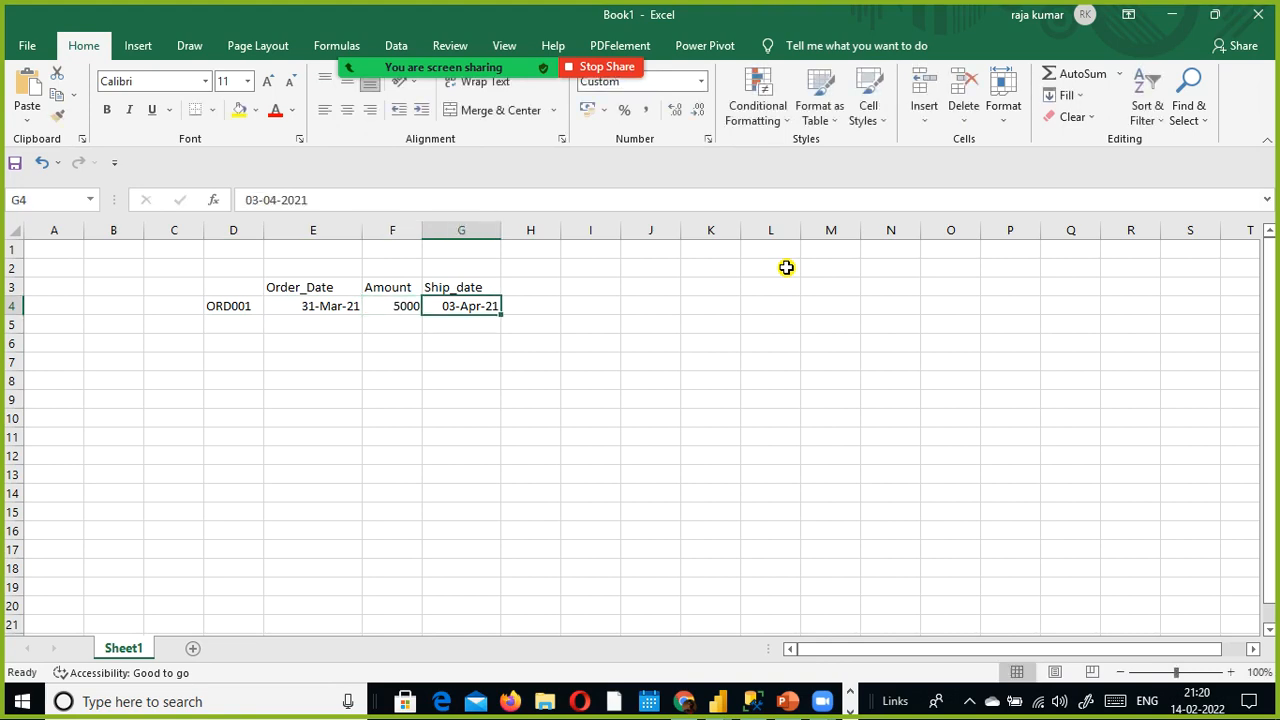
key(Left)
key(Left)
key(Left)
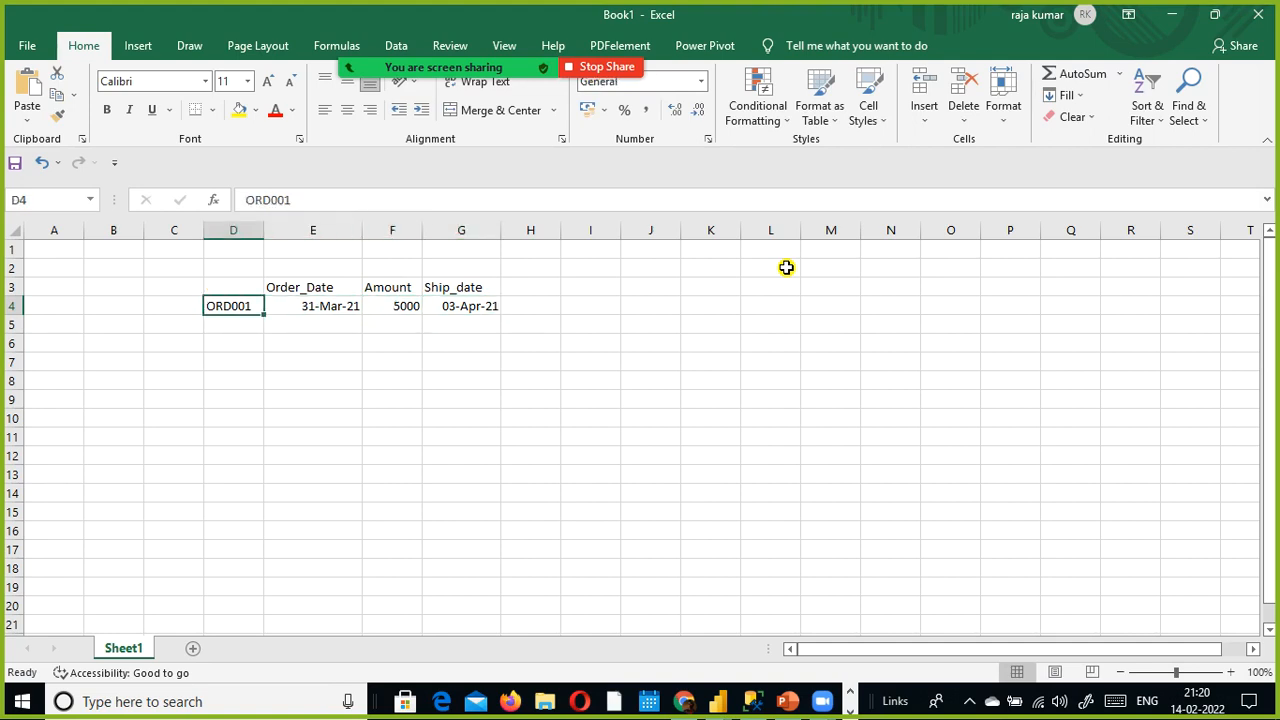
key(ctrl+c)
key(Down)
key(ctrl+v)
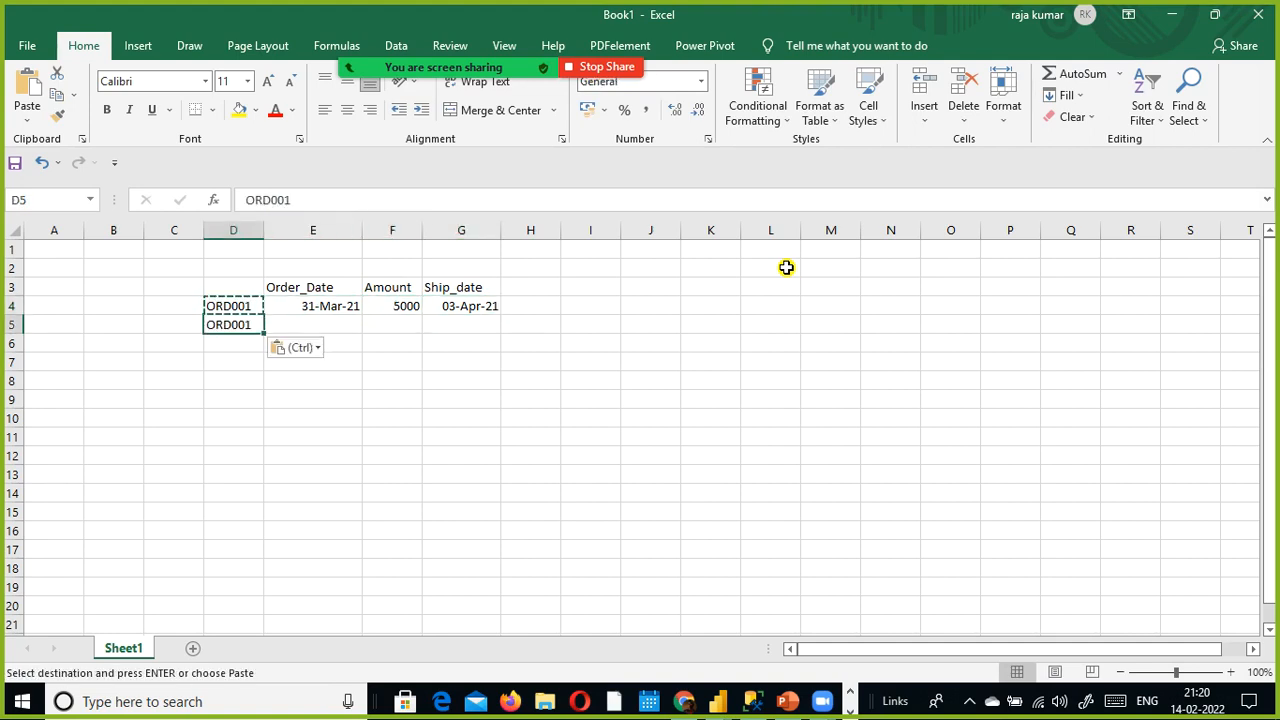
key(Escape)
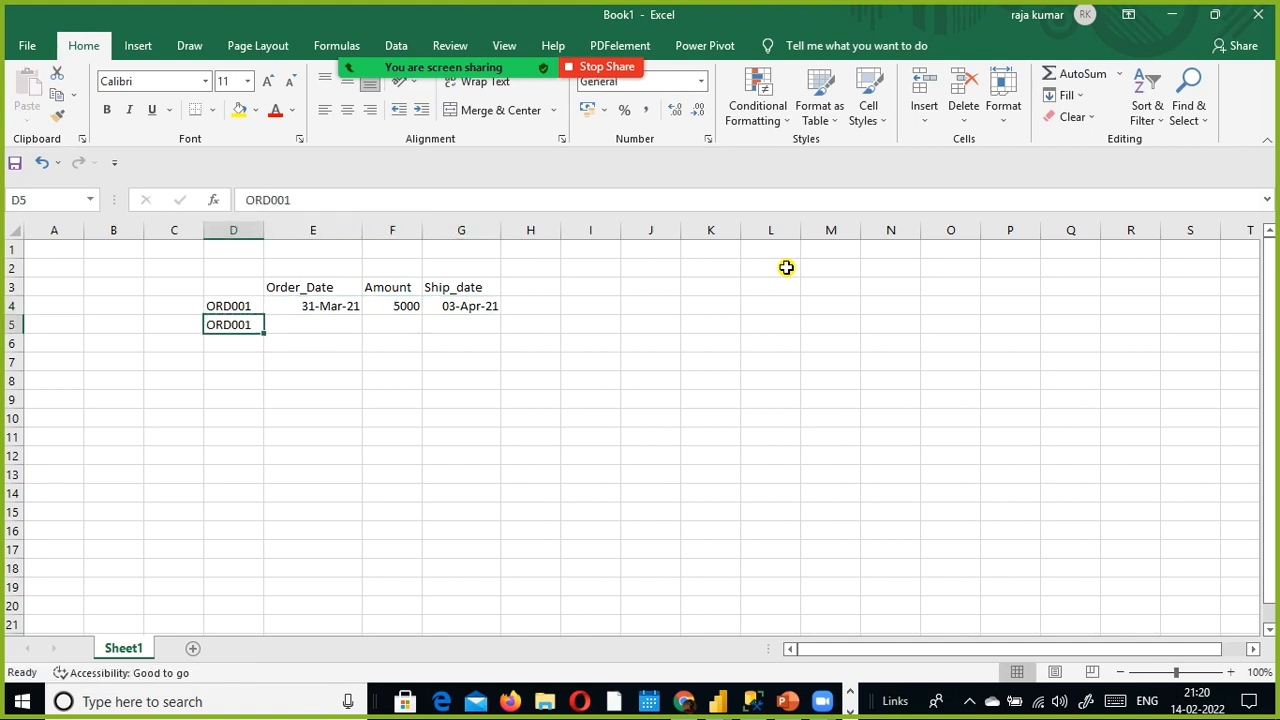
click(337, 196)
key(BackSpace)
text(2)
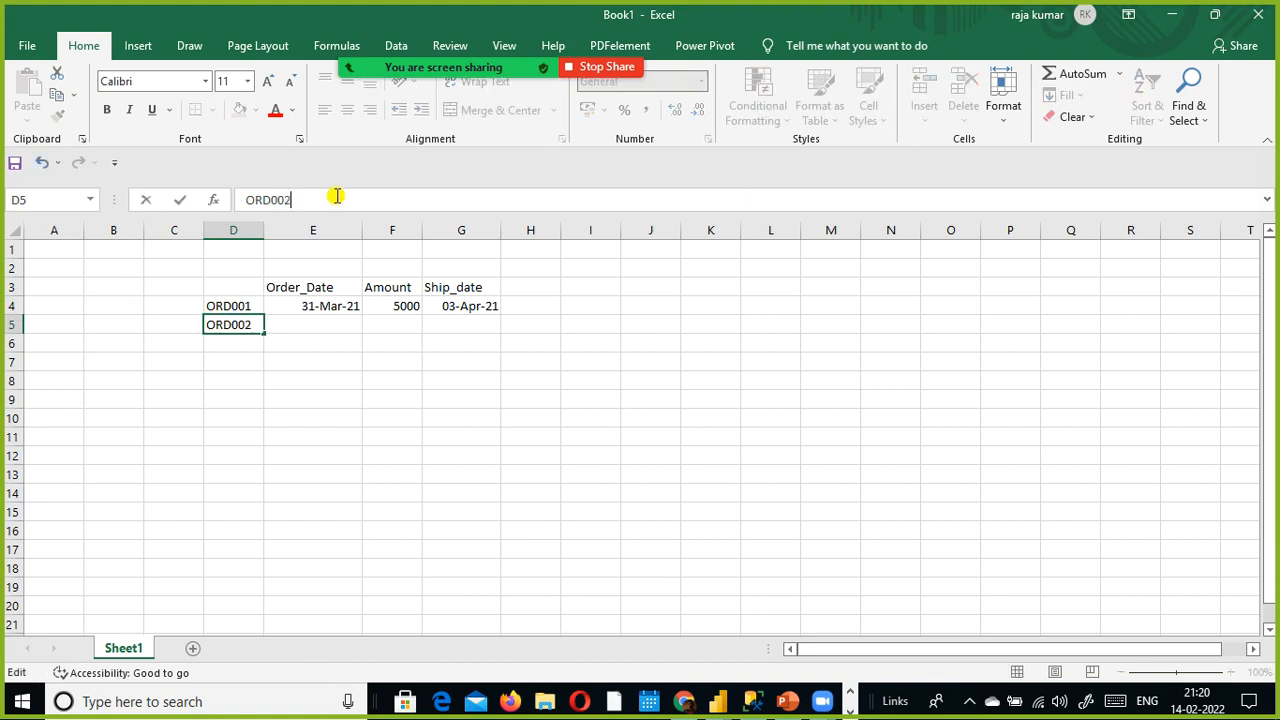
key(Return)
Step: Copy the order date from E4 into E5 for the second order
key(Up)
key(Right)
key(Up)
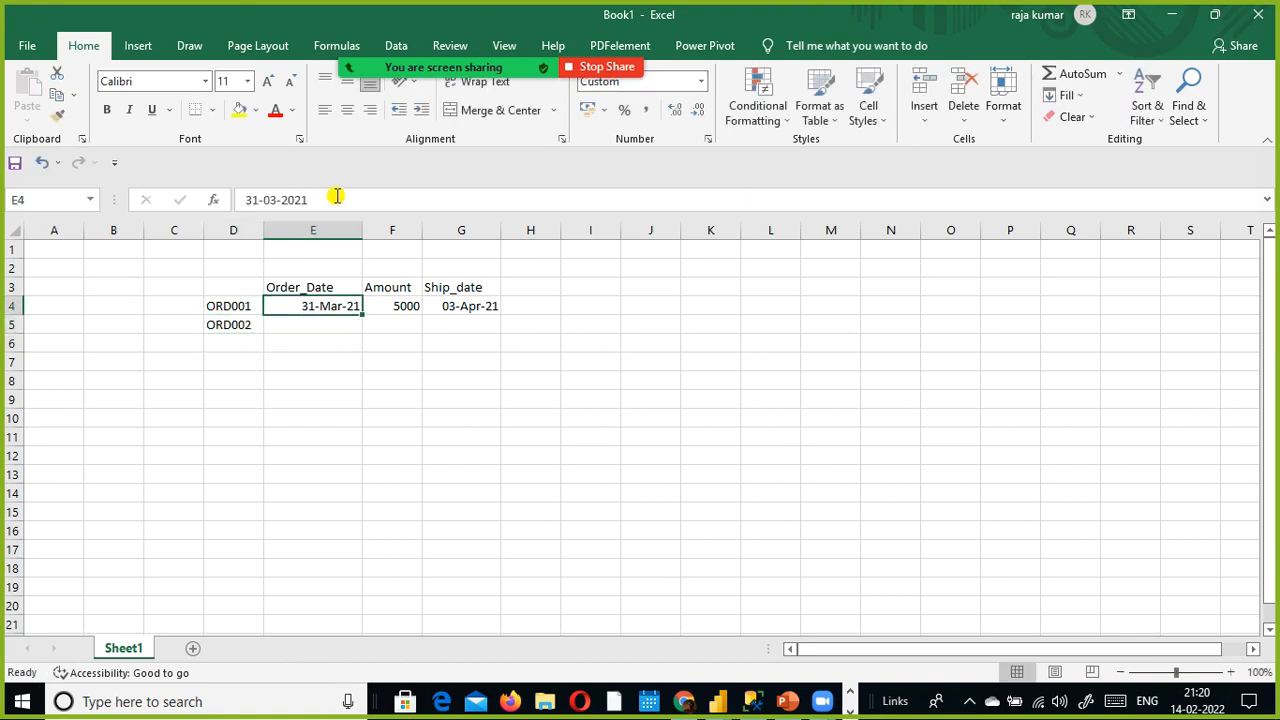
key(ctrl+c)
key(Down)
key(ctrl+v)
key(Escape)
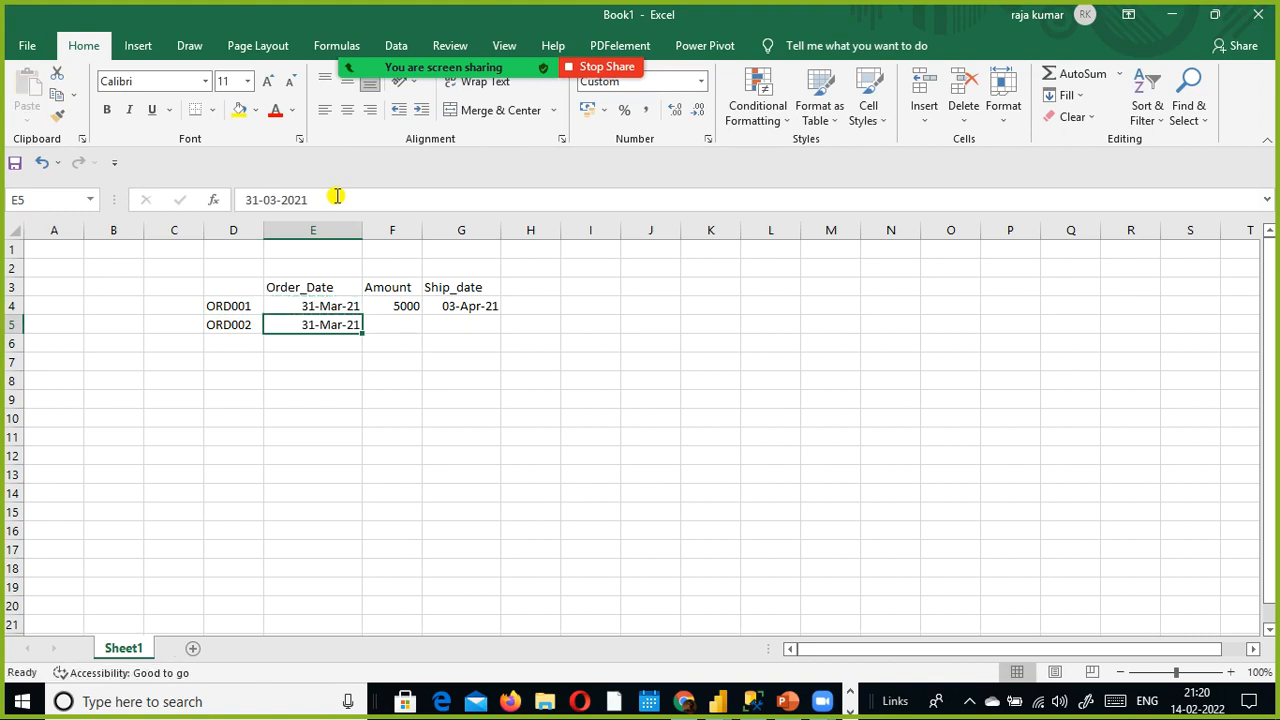
Step: Copy the ship date from G4 into G5 for the second order
key(Right)
key(Right)
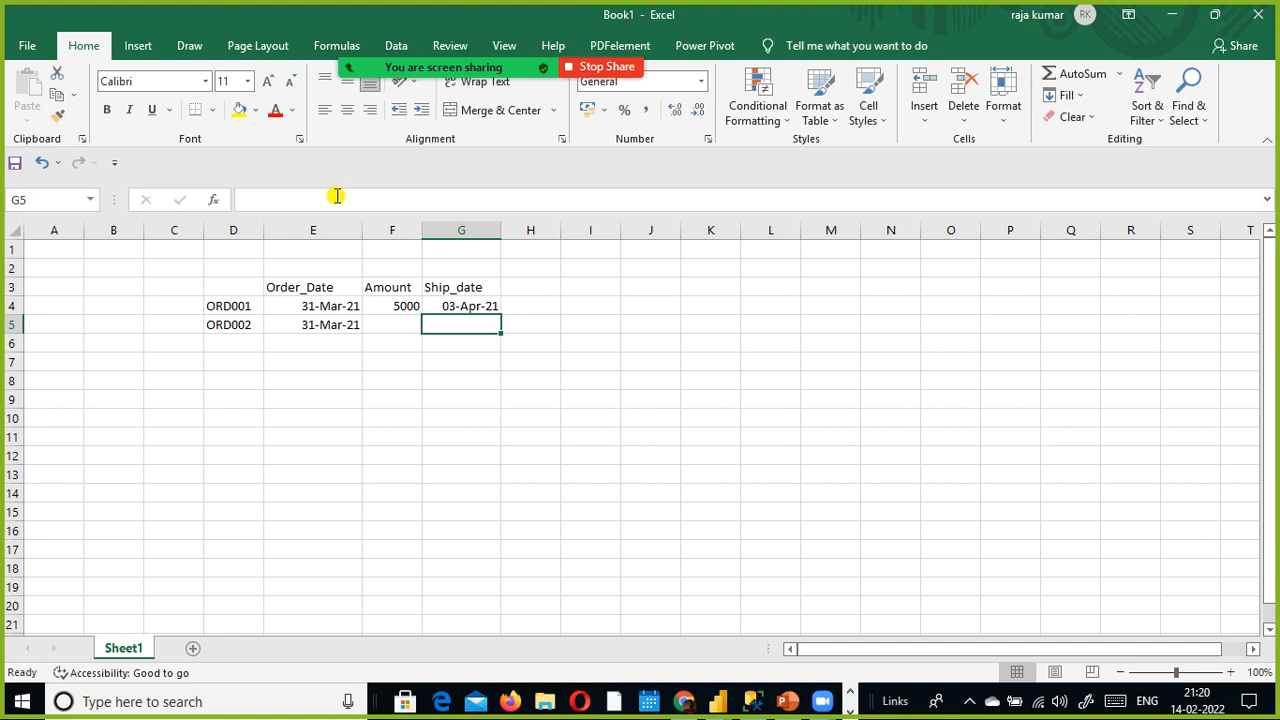
key(Up)
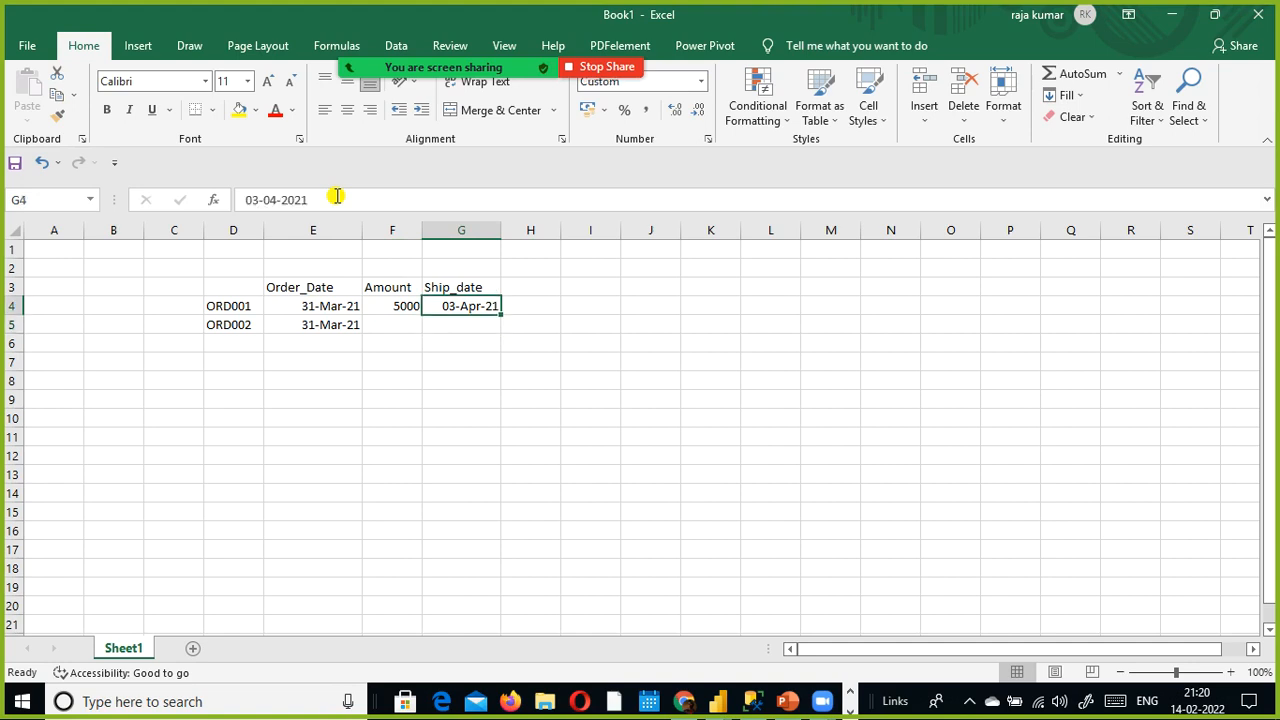
key(ctrl+c)
key(Down)
key(ctrl+v)
key(Escape)
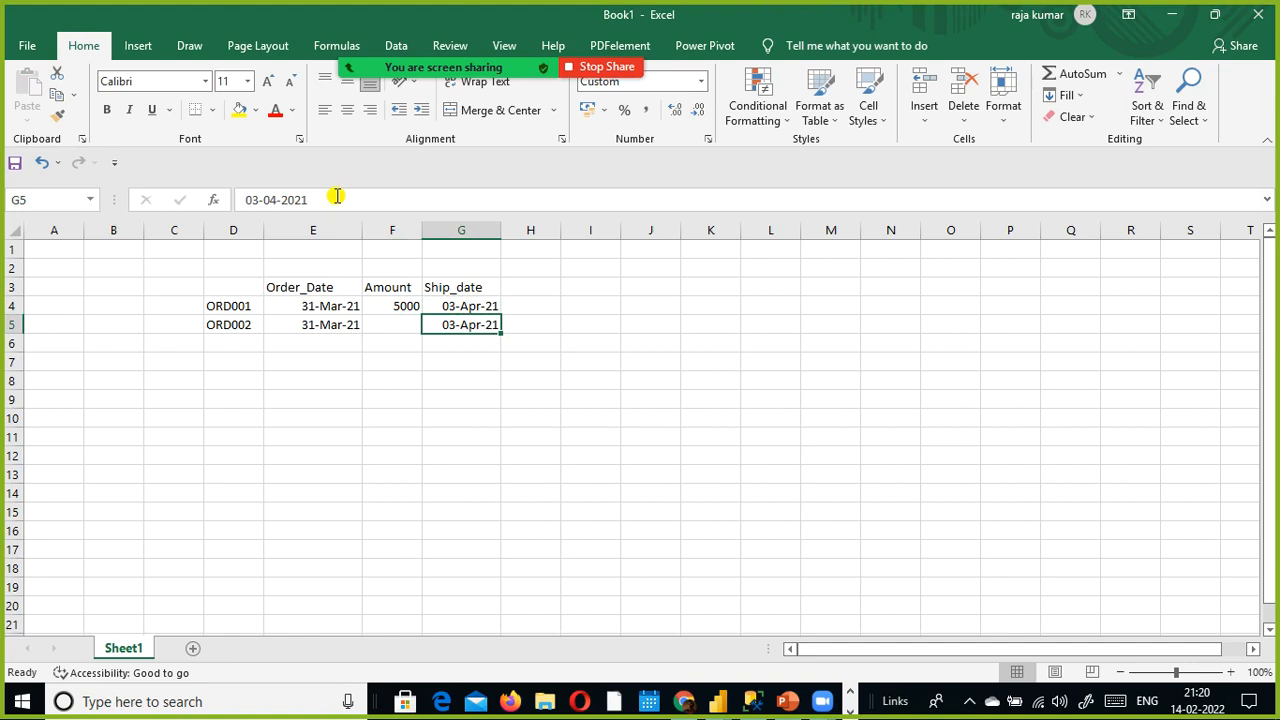
Step: Copy the second order's ID and order date from D5:E5 into row 6
key(Left)
key(Left)
key(Left)
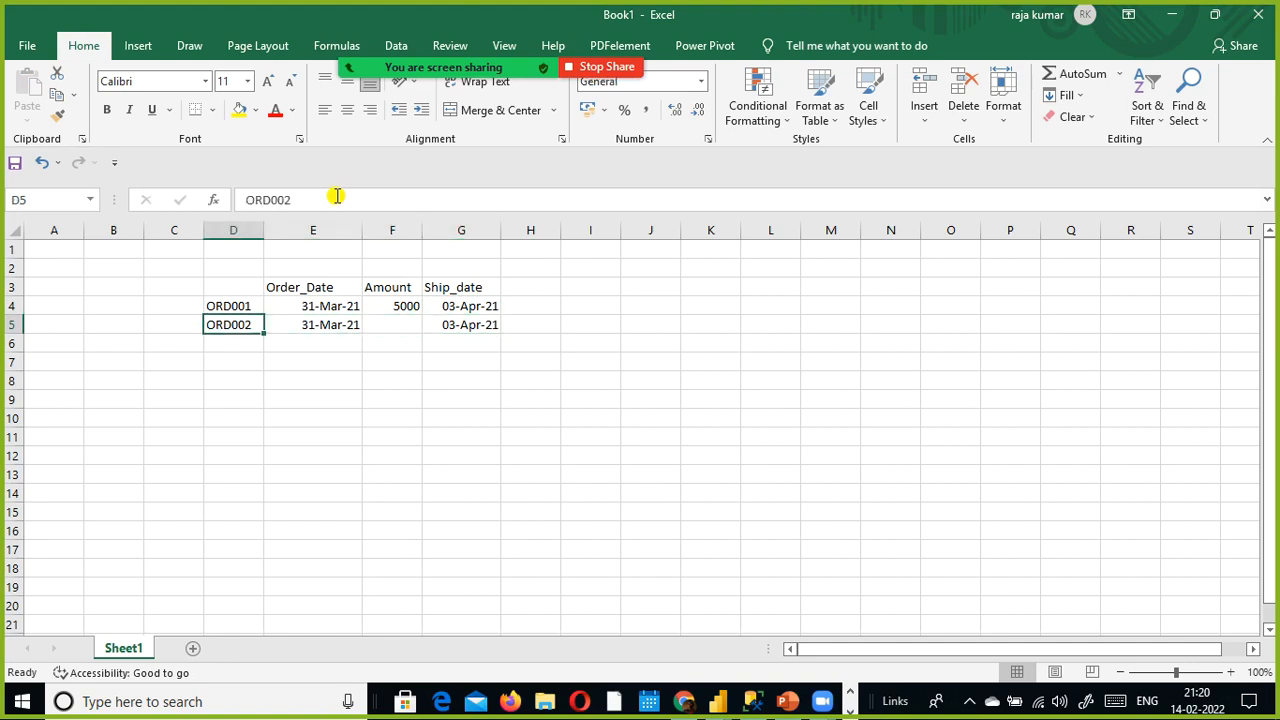
key(shift+Right)
key(ctrl+c)
key(Down)
key(ctrl+v)
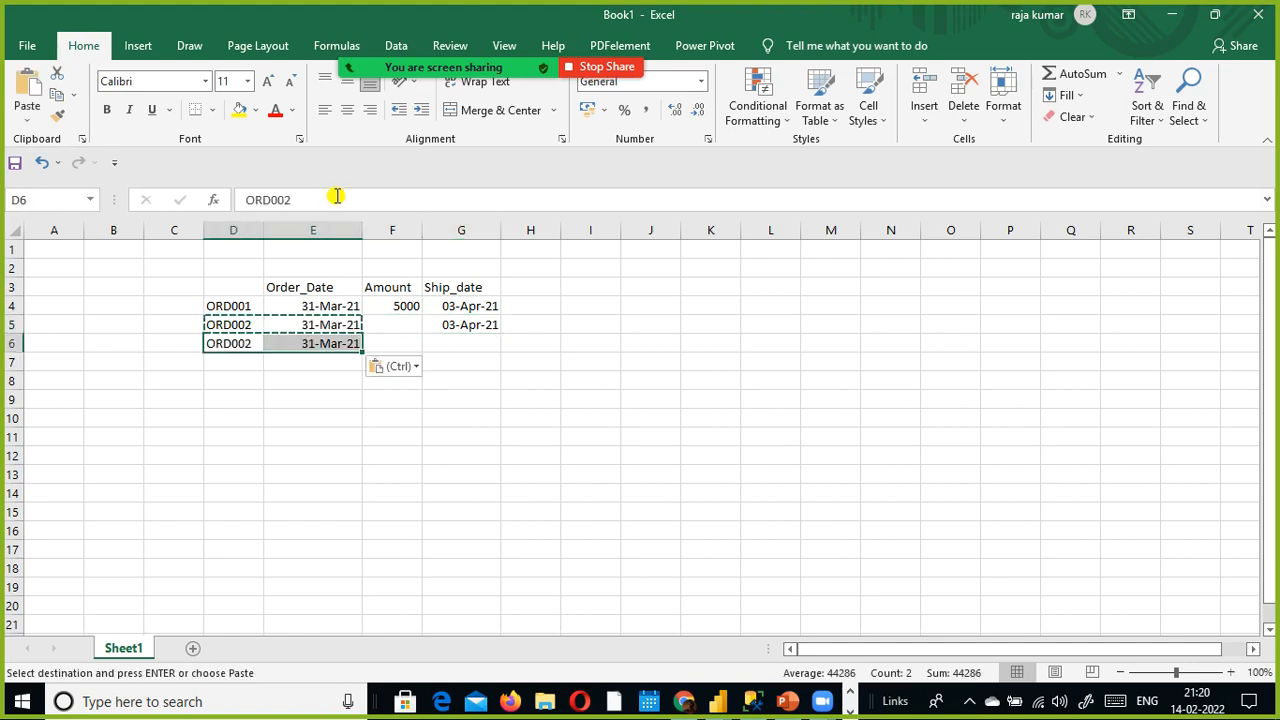
key(Escape)
Step: Copy the ship date from G5 into G6 to complete the third row's dates
key(Right)
key(Up)
key(Right)
key(Right)
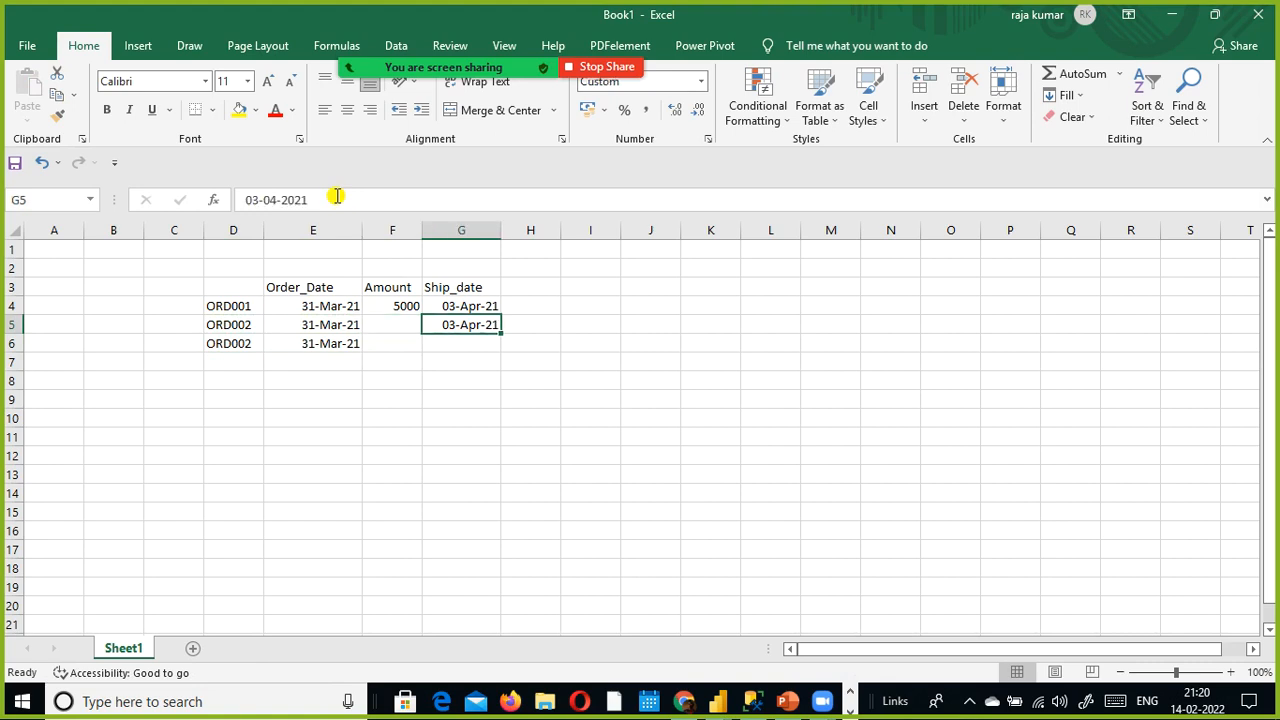
key(ctrl+c)
key(Down)
key(ctrl+v)
key(Escape)
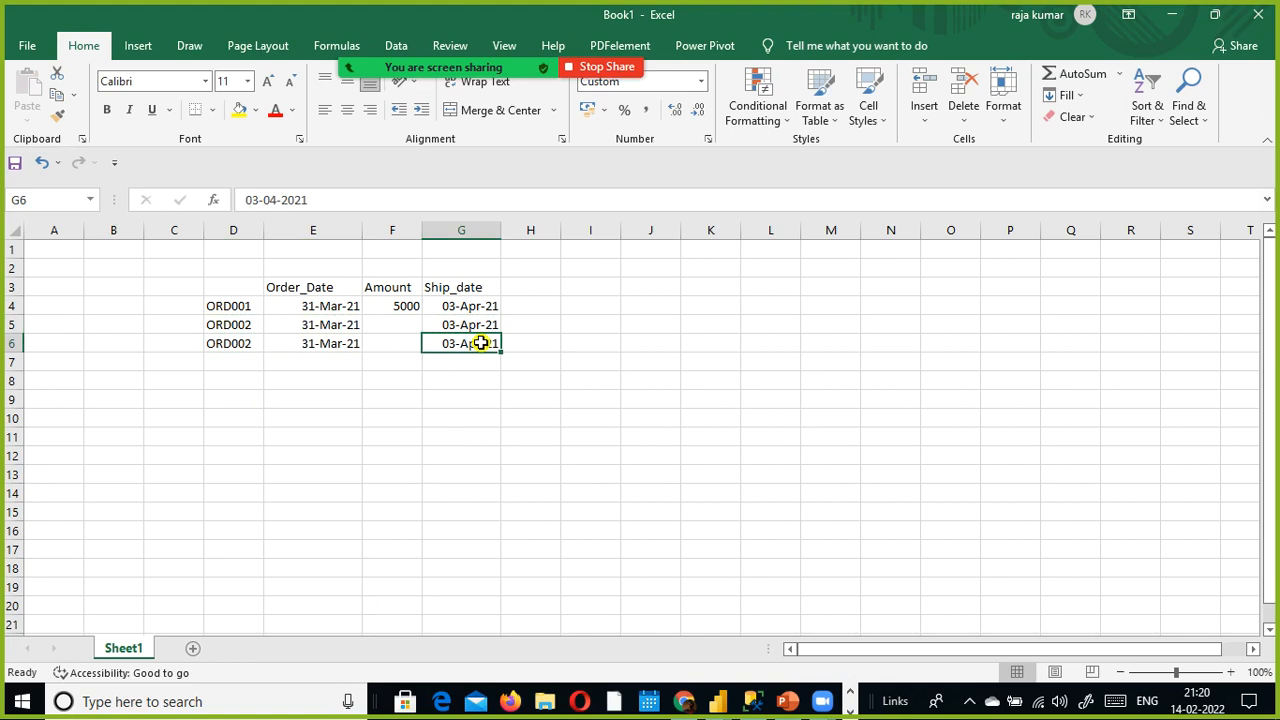
Step: Enter the amount 2000 in cell F6 for the order in row 6
click(339, 231)
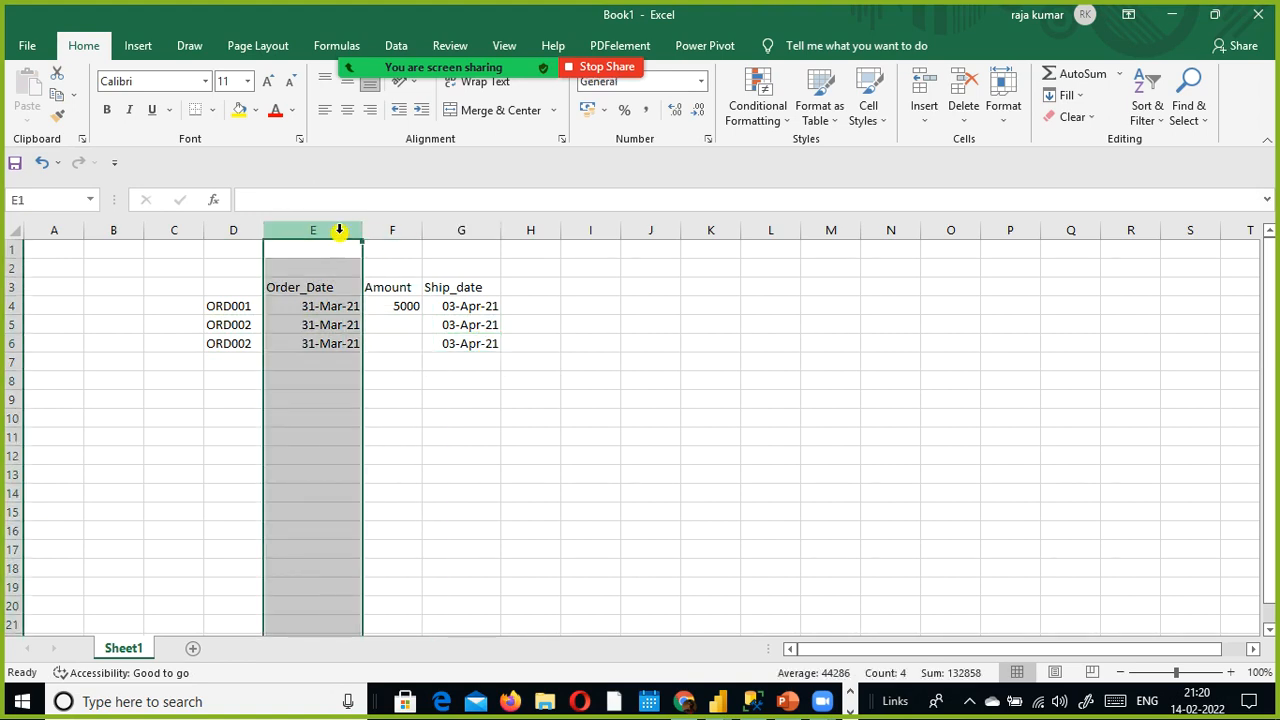
click(412, 304)
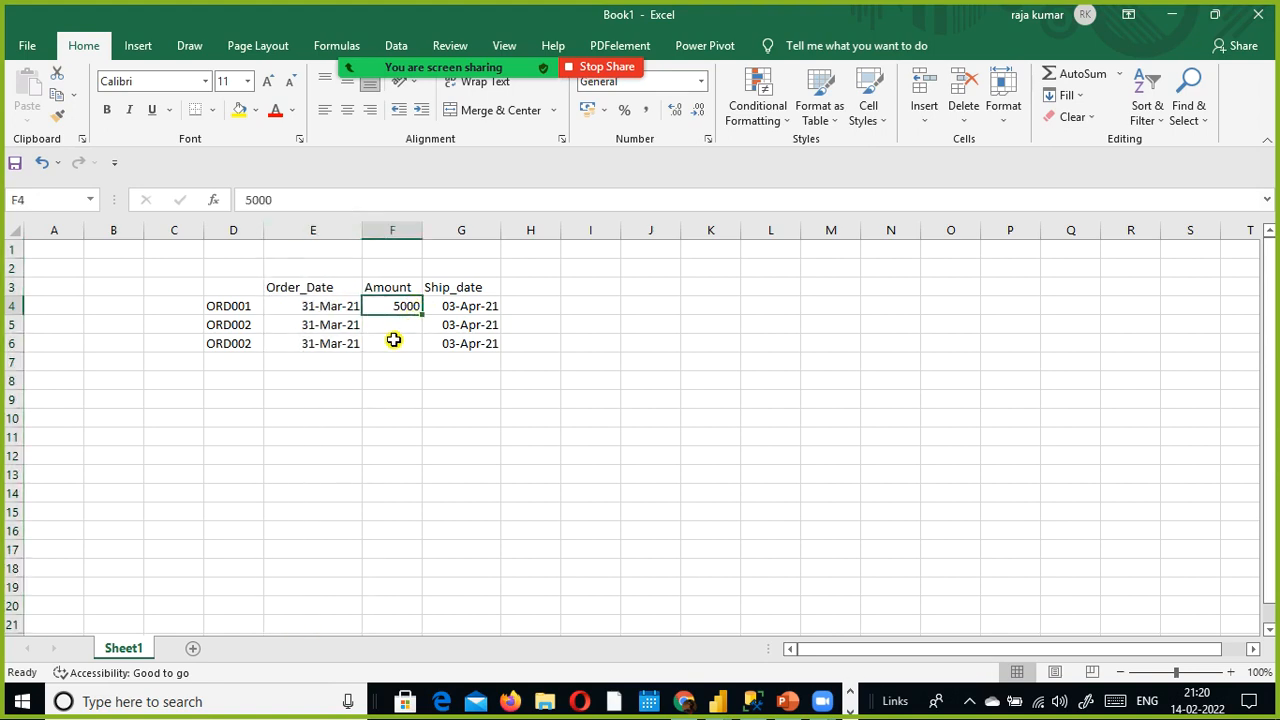
drag(400, 330, 394, 340)
click(395, 341)
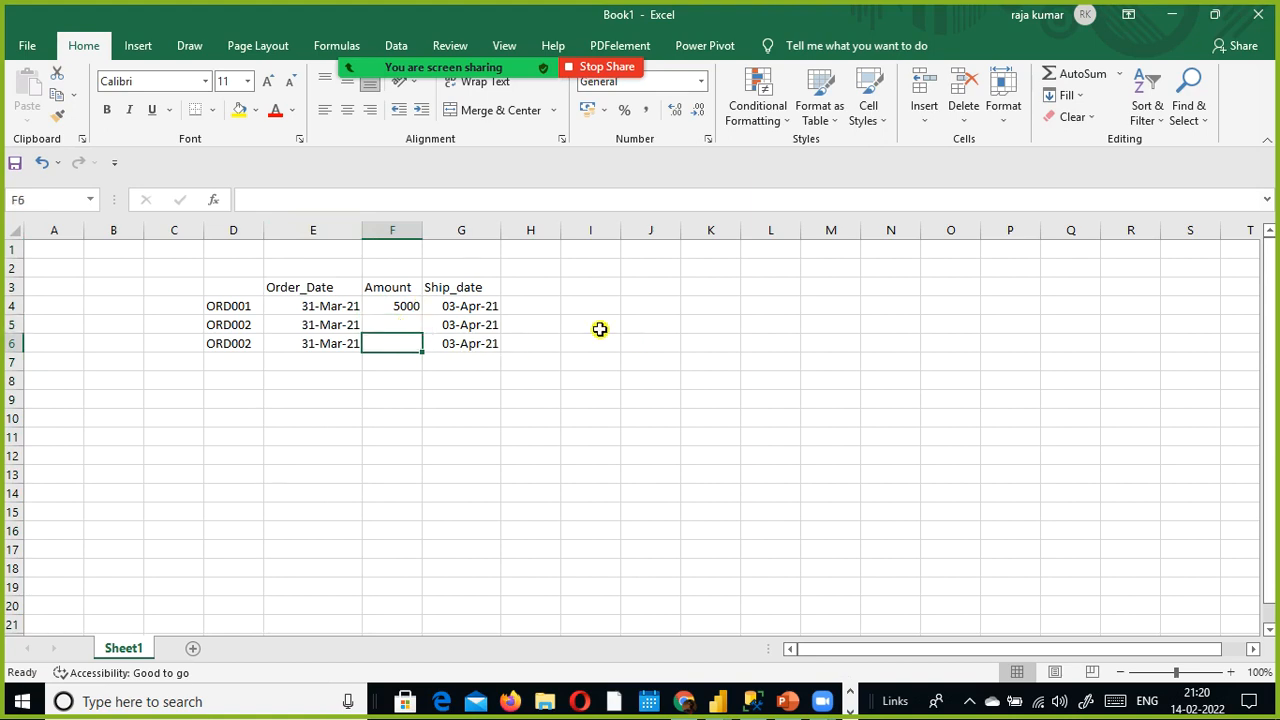
text(2000)
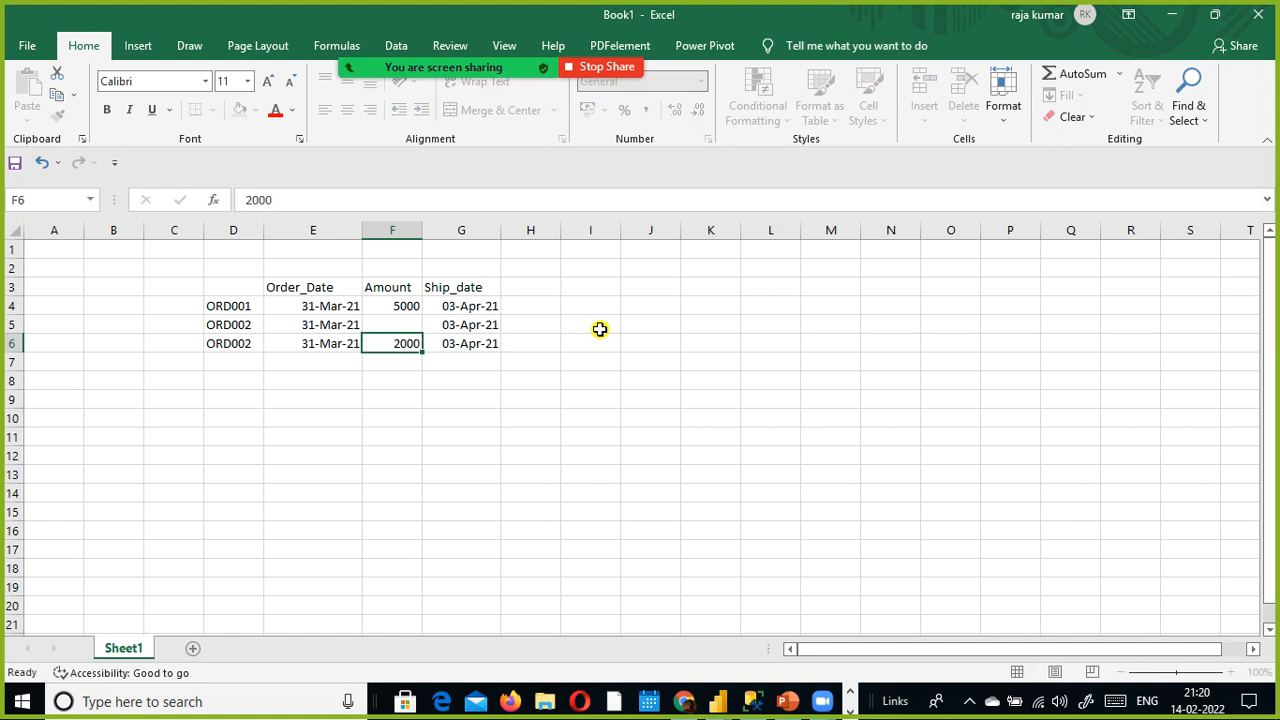
key(Return)
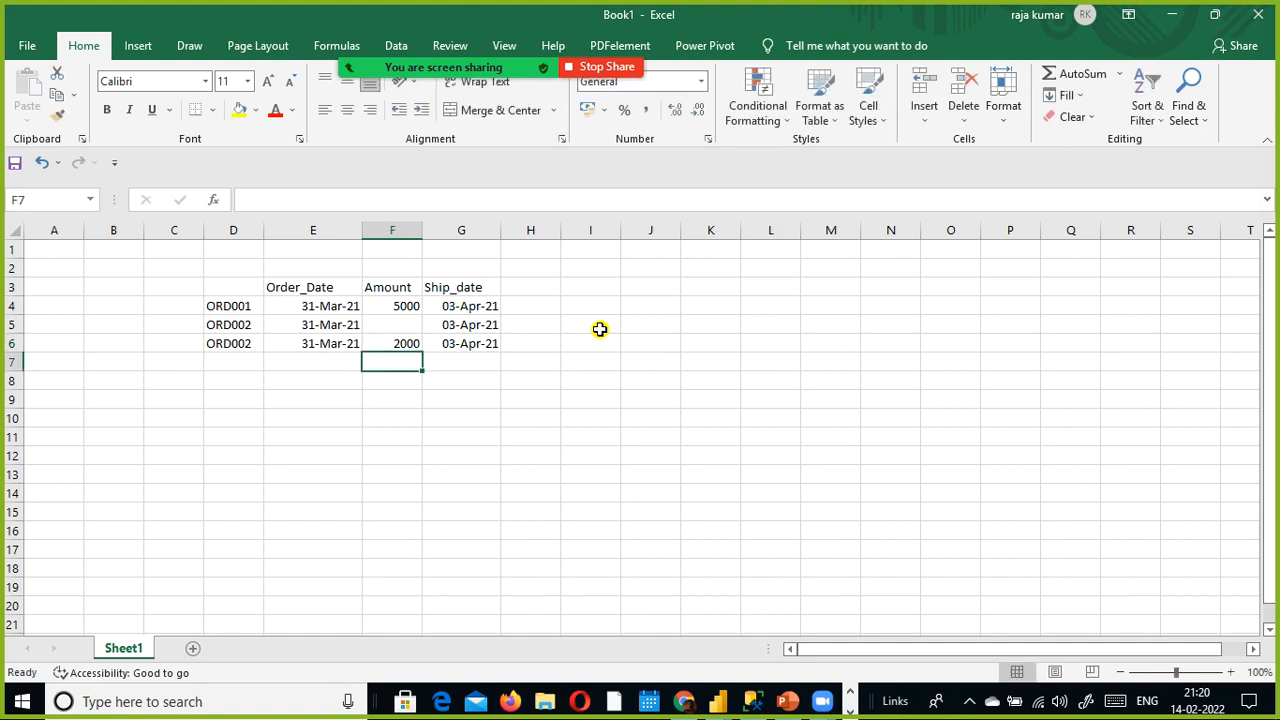
Step: Compare the Order_Date and Ship_date columns against the amounts of the sample orders
click(428, 342)
click(330, 229)
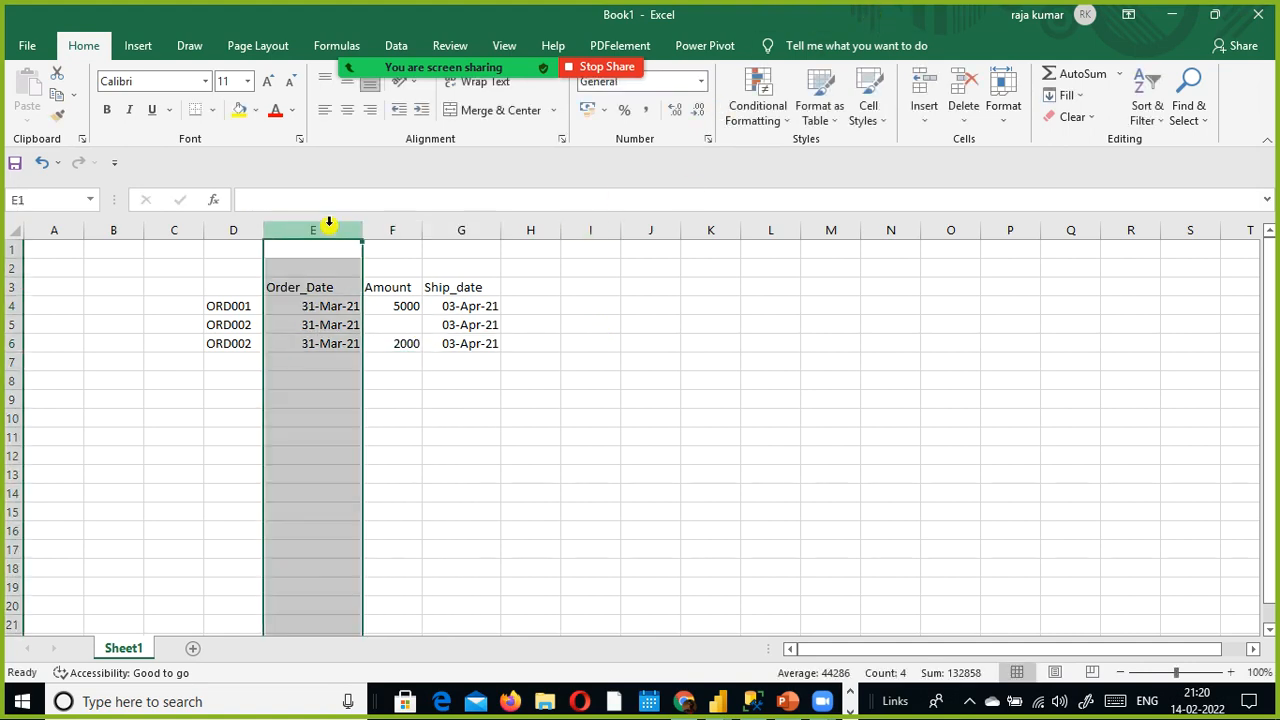
click(402, 342)
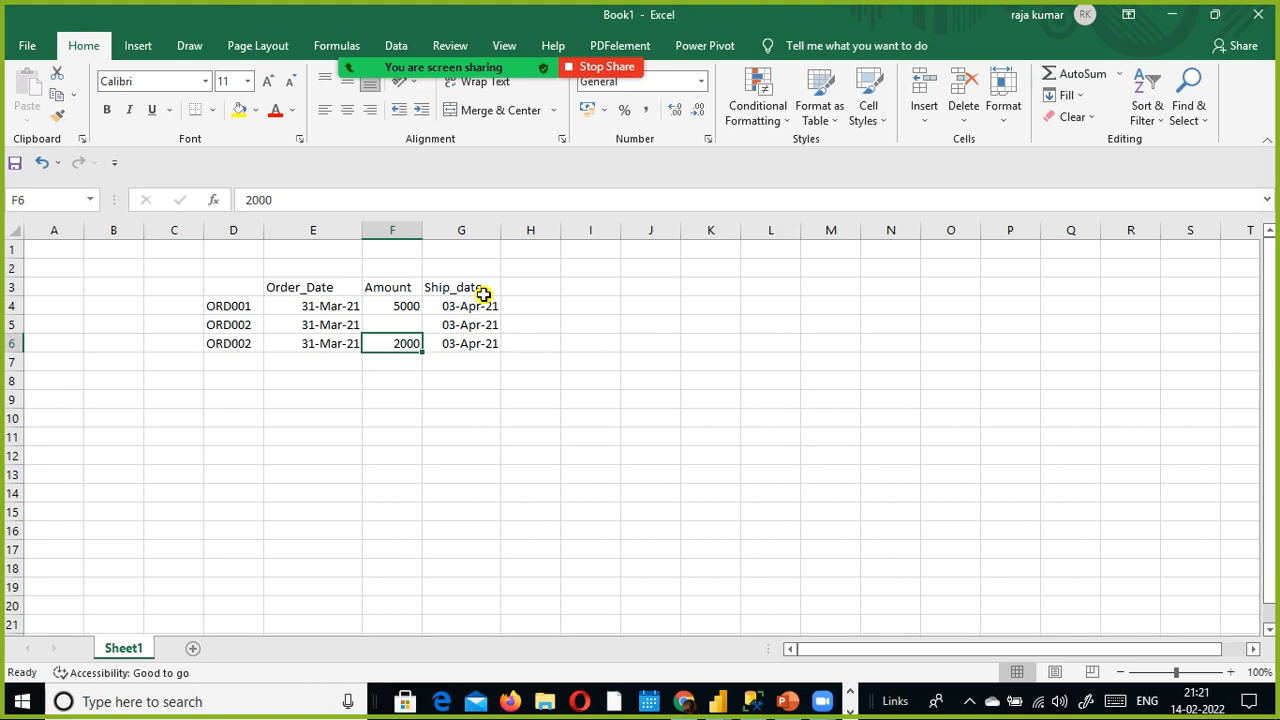
click(460, 342)
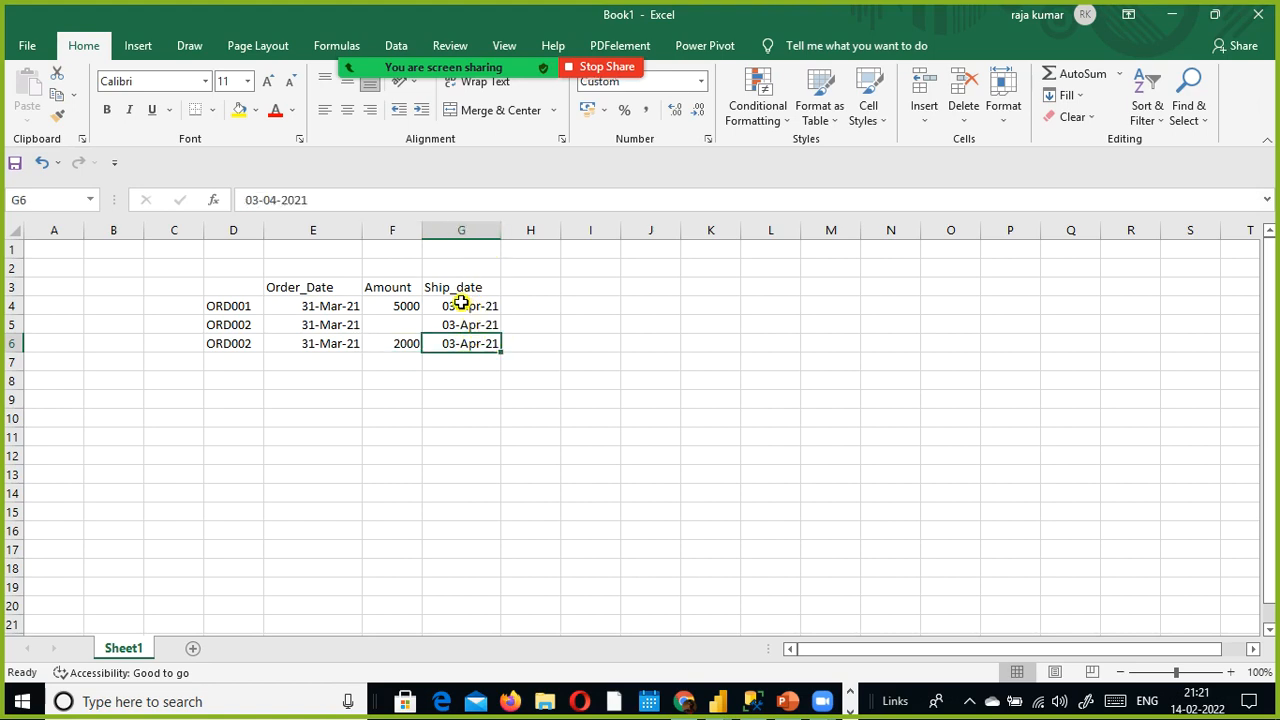
click(402, 345)
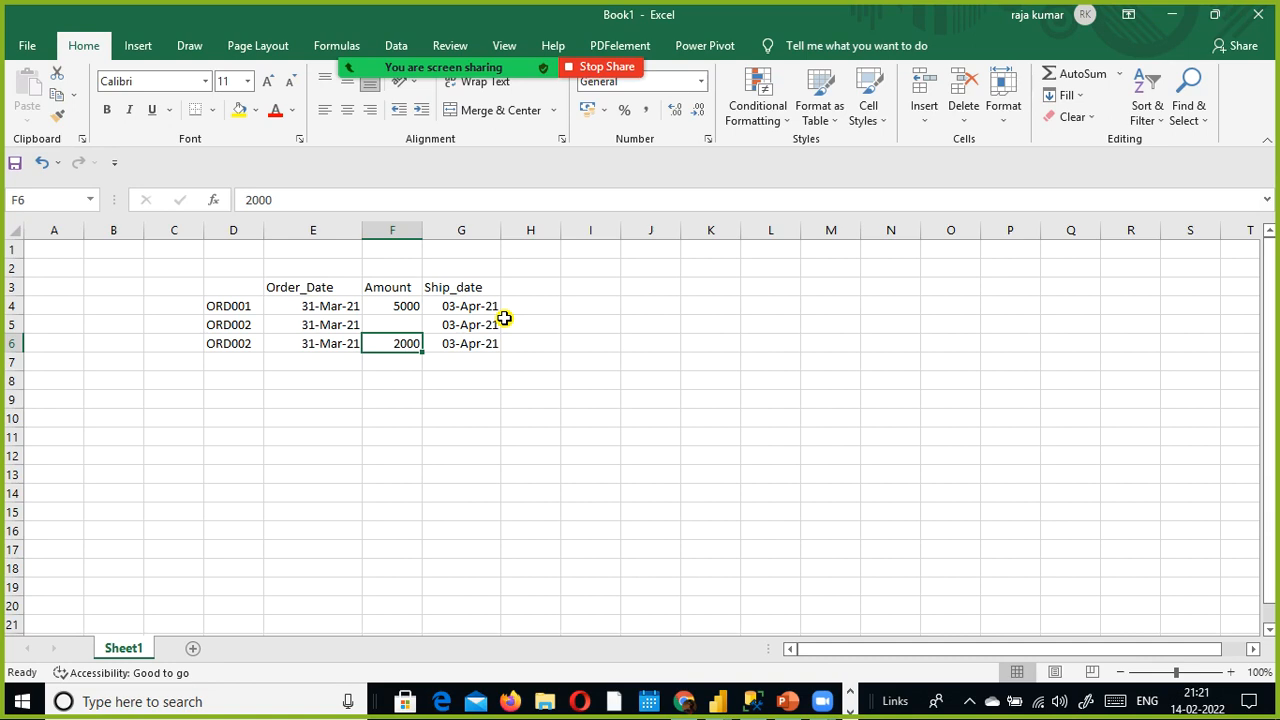
click(492, 234)
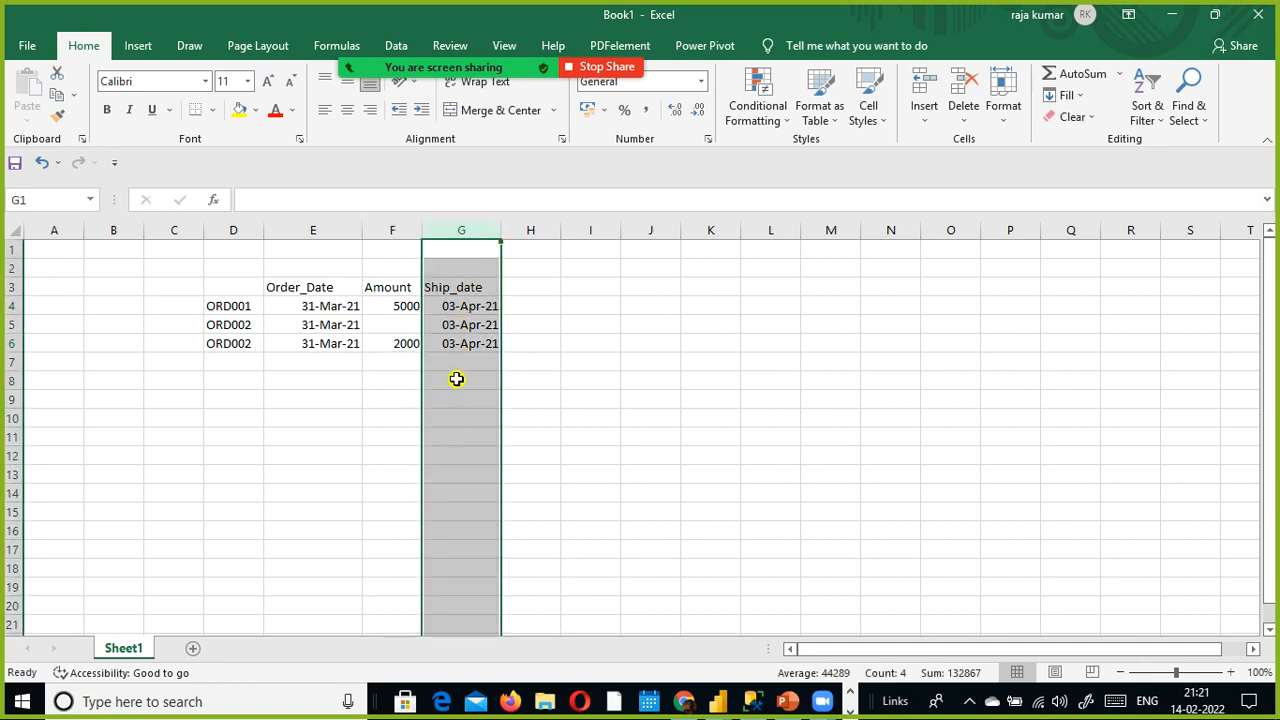
click(486, 327)
click(408, 327)
click(415, 306)
Step: Insert a blank column between Amount and Ship_date and select its cell in the first order's row
click(453, 228)
right_click(453, 228)
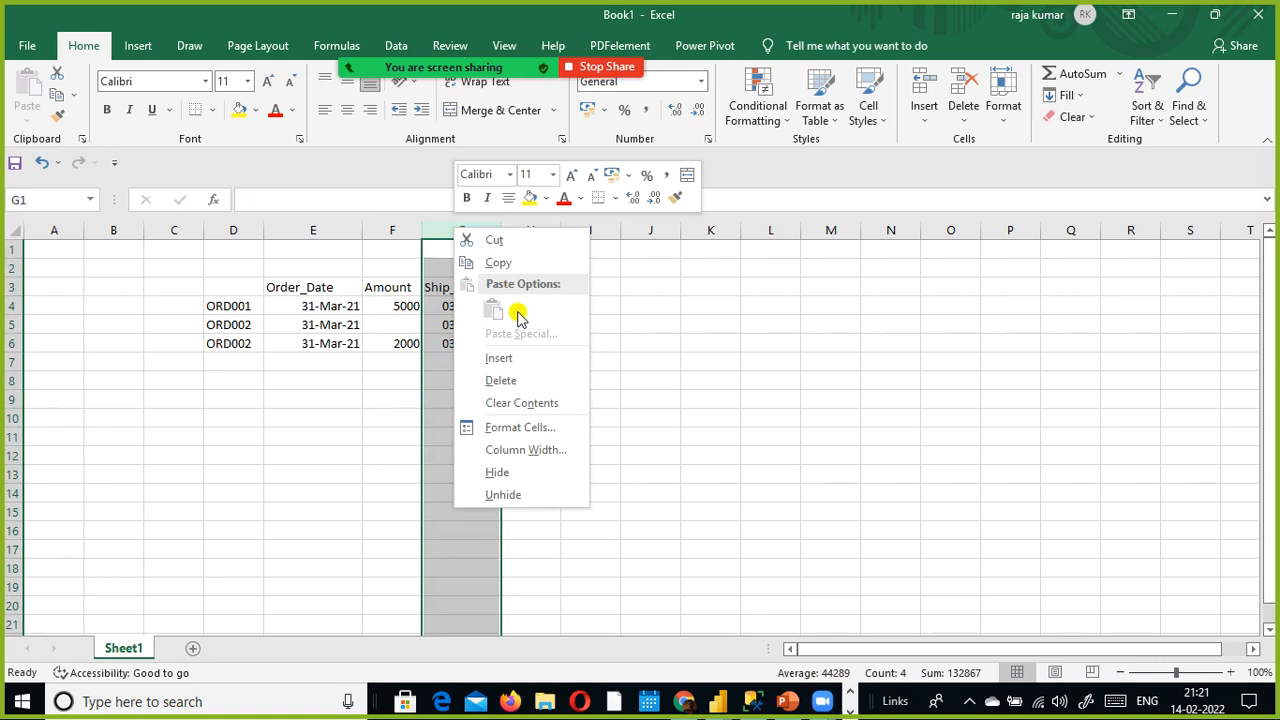
click(520, 357)
click(452, 308)
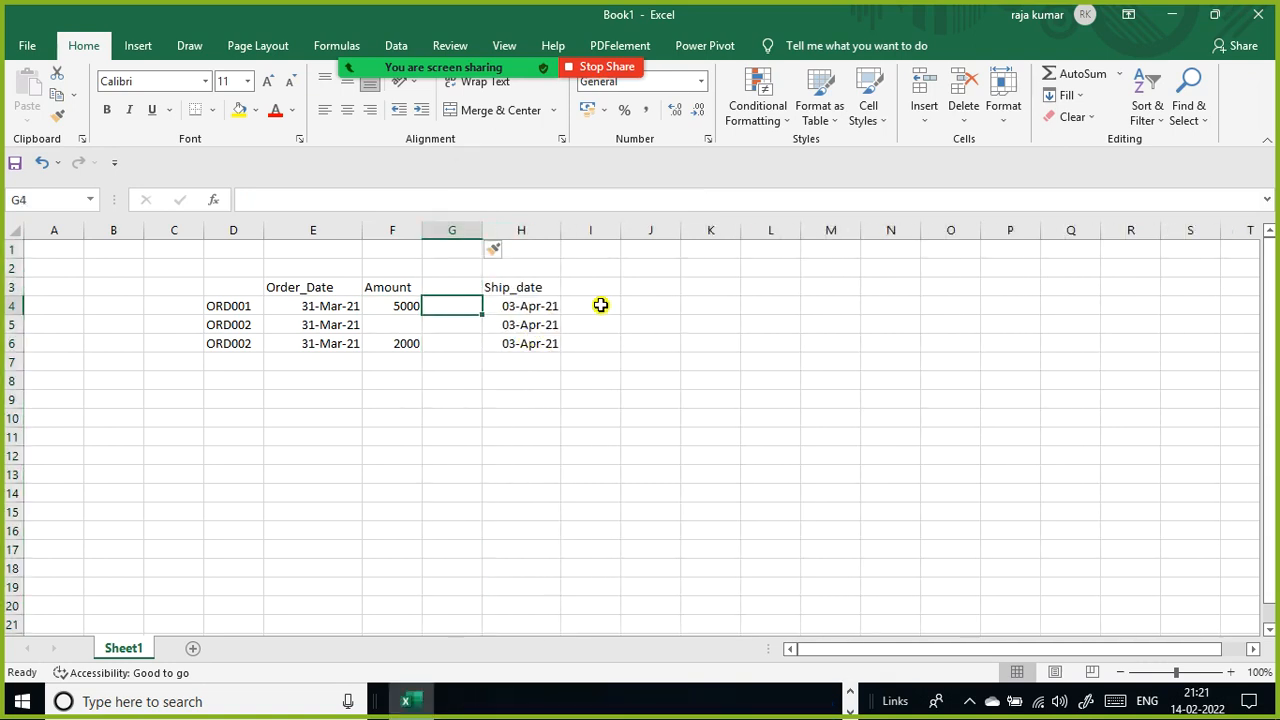
Step: Set the first order's ship date in cell H4 to 31-Mar-2021
click(405, 308)
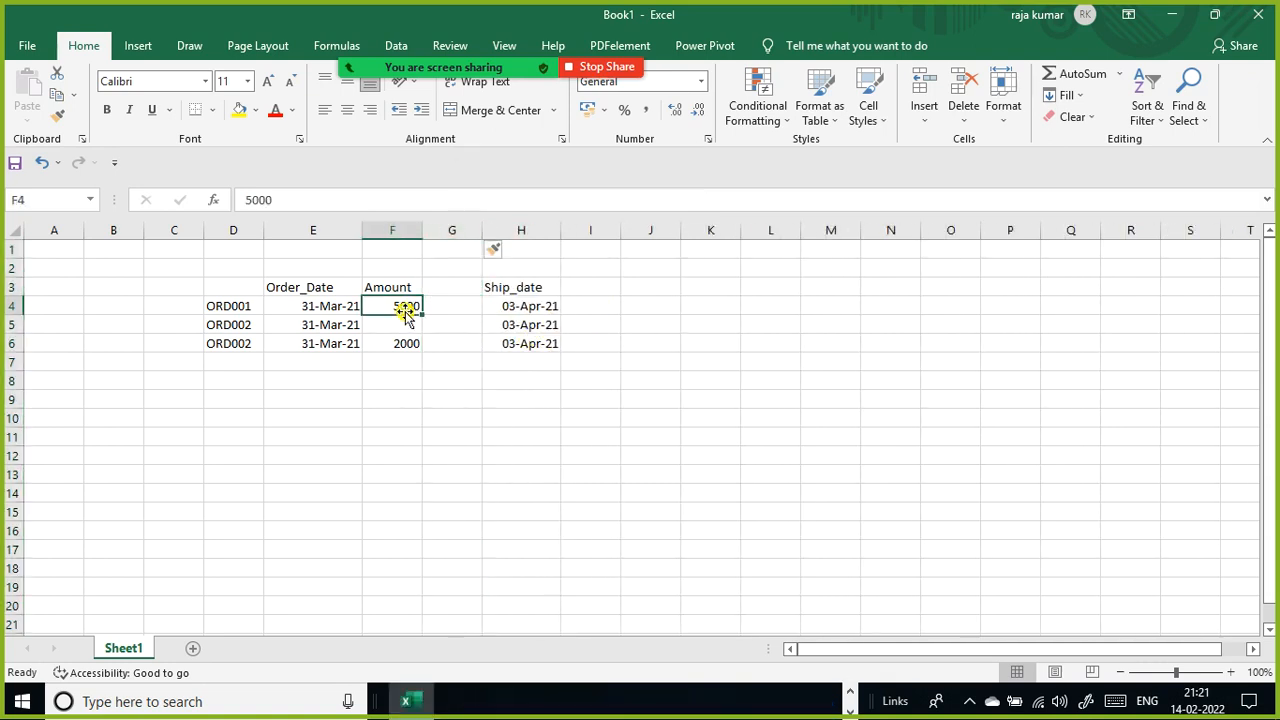
click(507, 306)
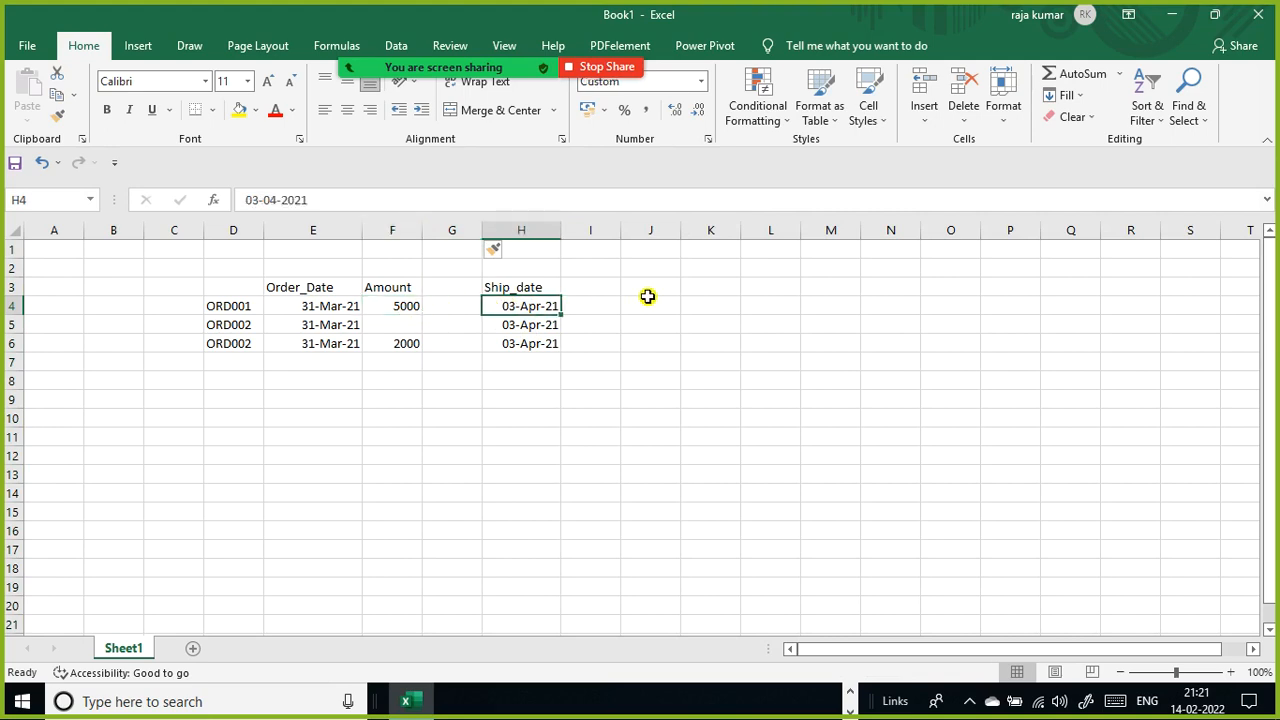
text(31-Ma)
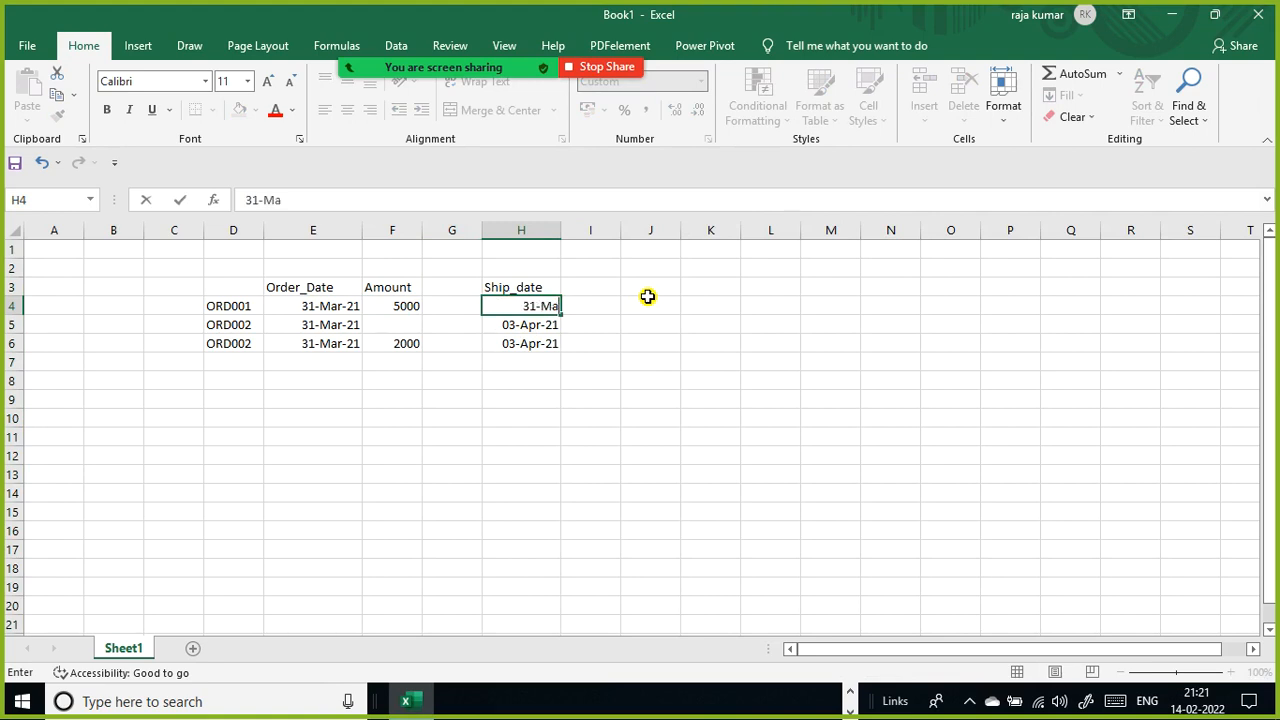
text(r-2021)
key(Return)
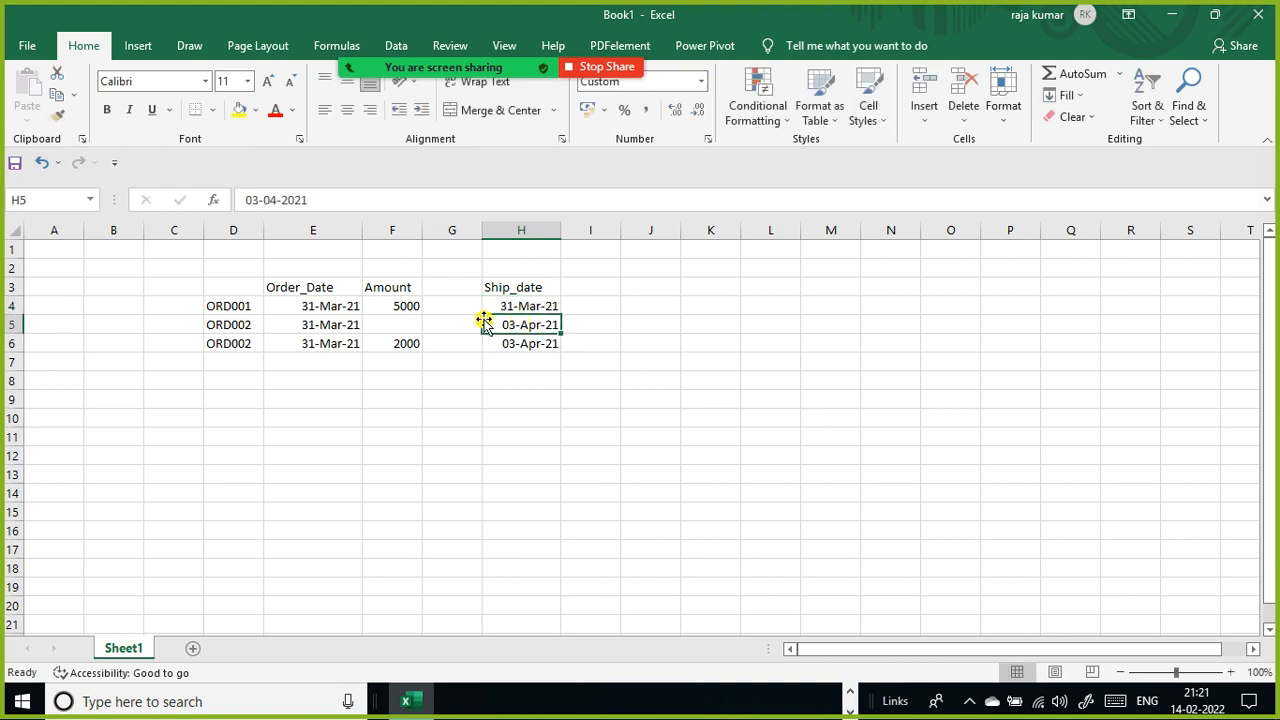
Step: Compare the first order's Order_Date, Amount and Ship_date to see which quarter its sale belongs to
click(438, 305)
click(297, 306)
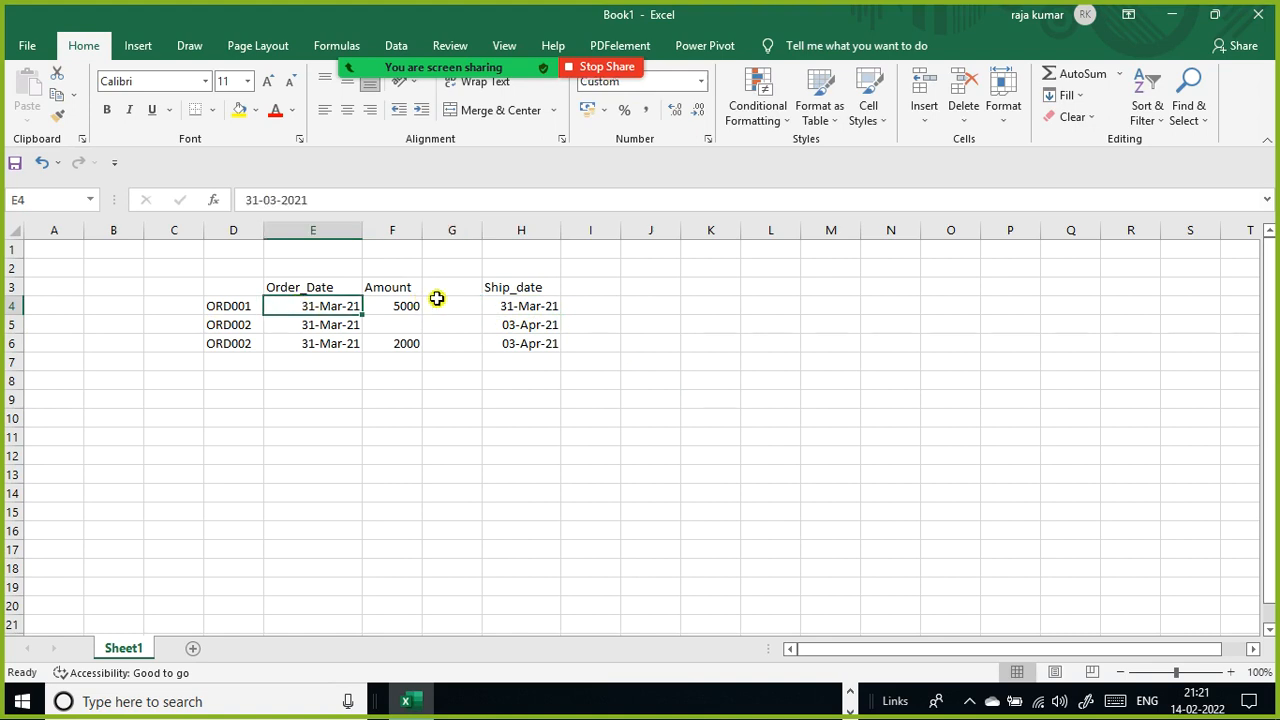
click(500, 305)
click(352, 306)
click(486, 305)
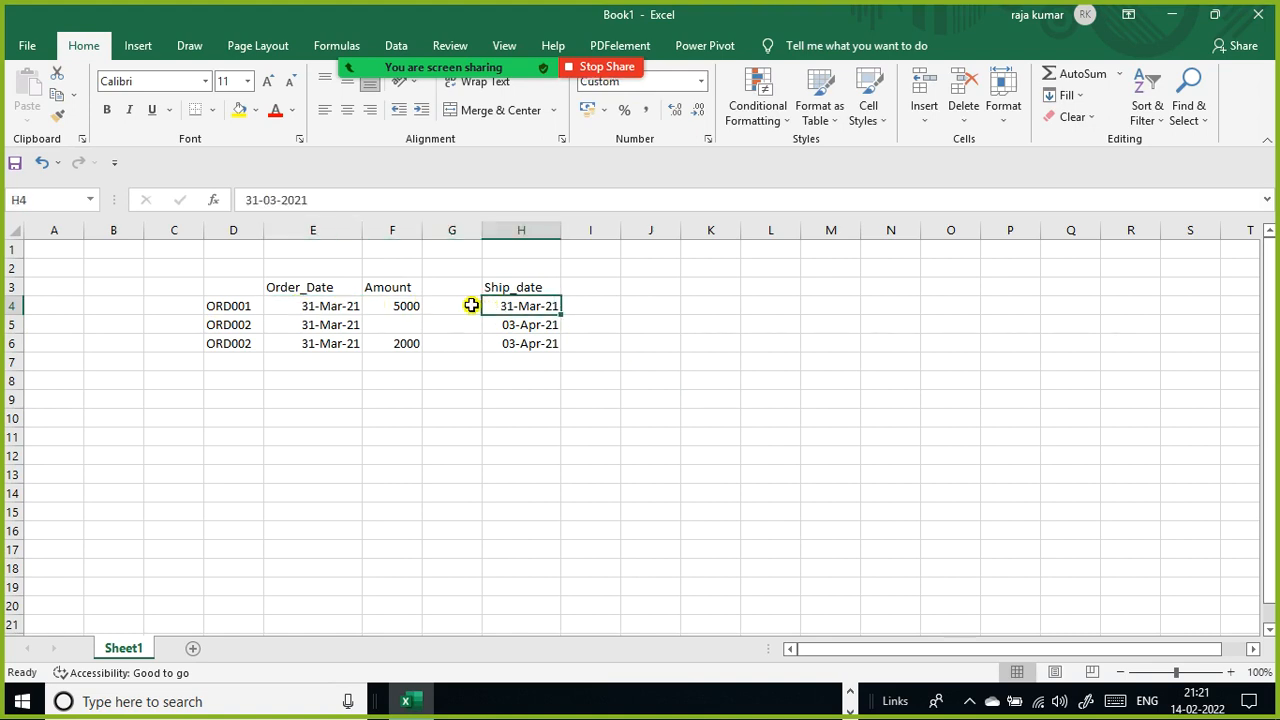
click(406, 311)
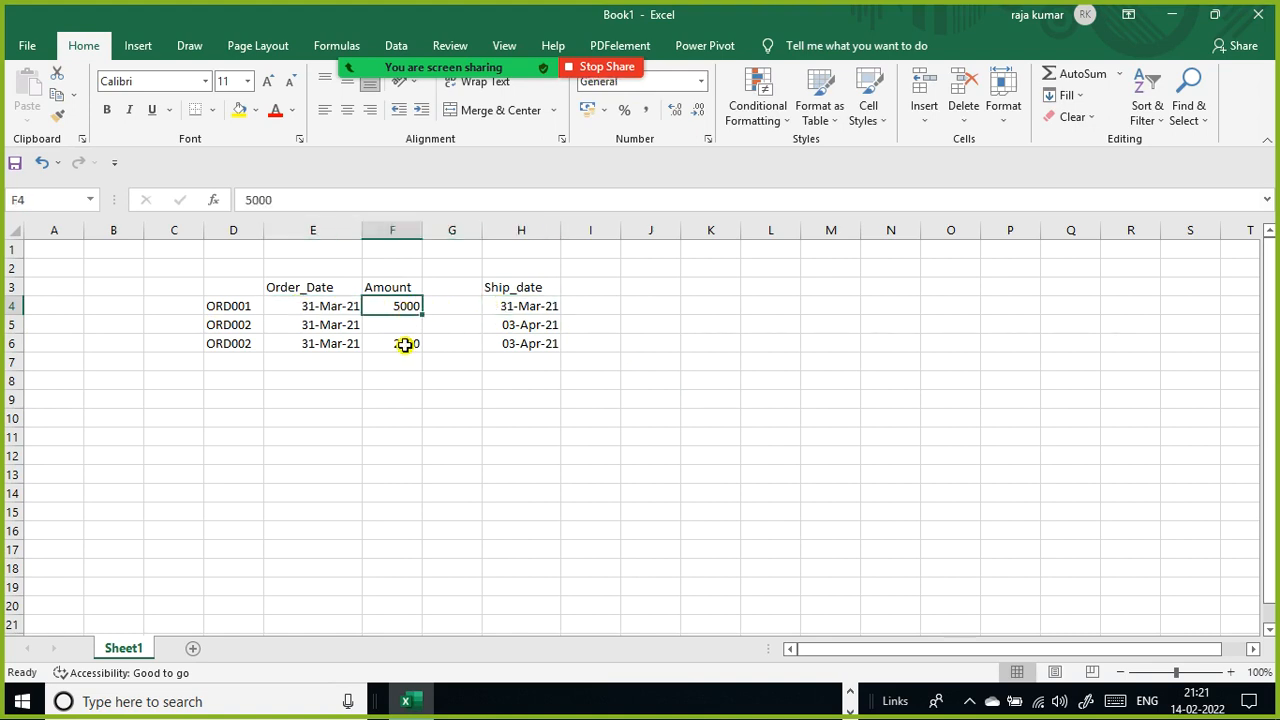
Step: Examine how the row 6 order's amount is assigned under its order date versus its ship date
click(406, 344)
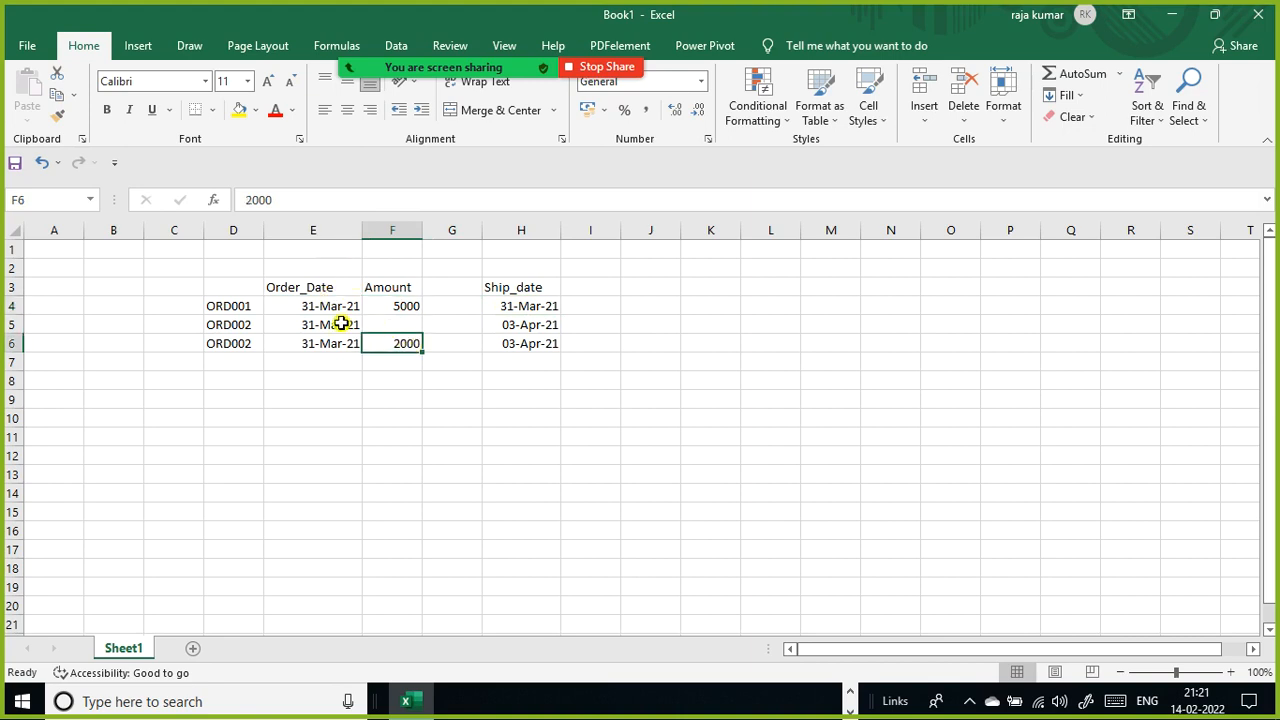
click(378, 324)
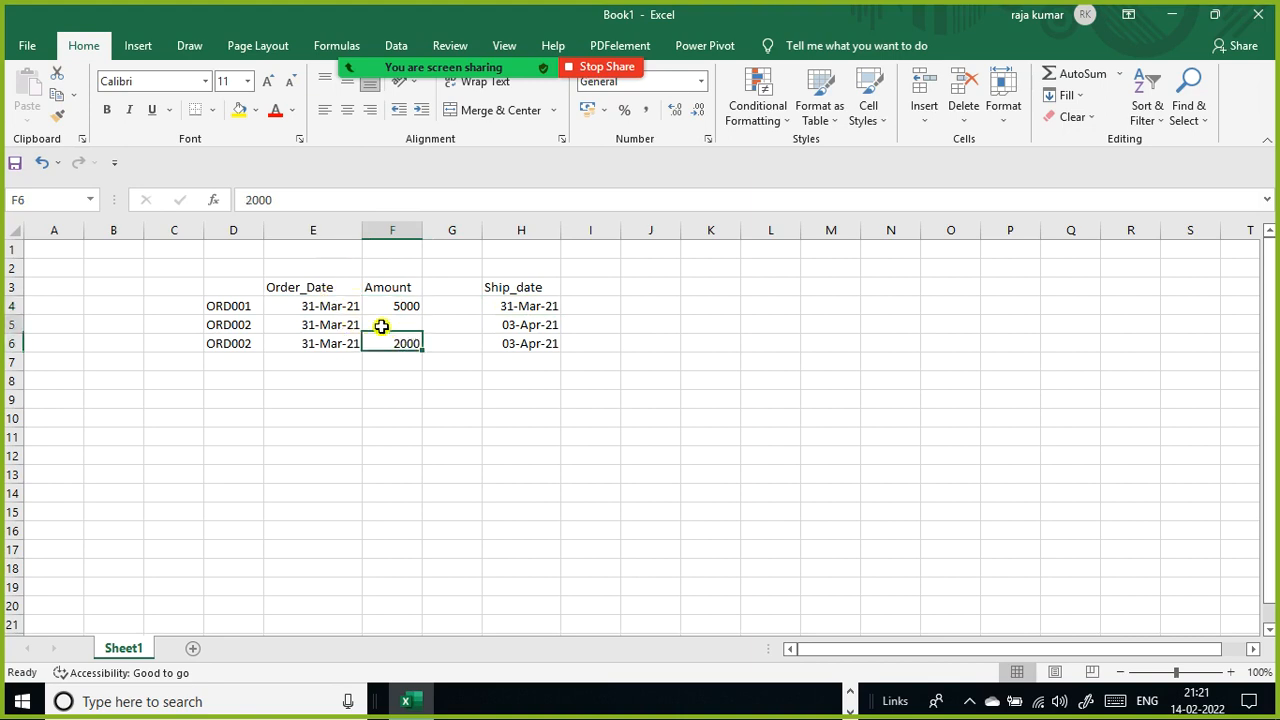
click(338, 343)
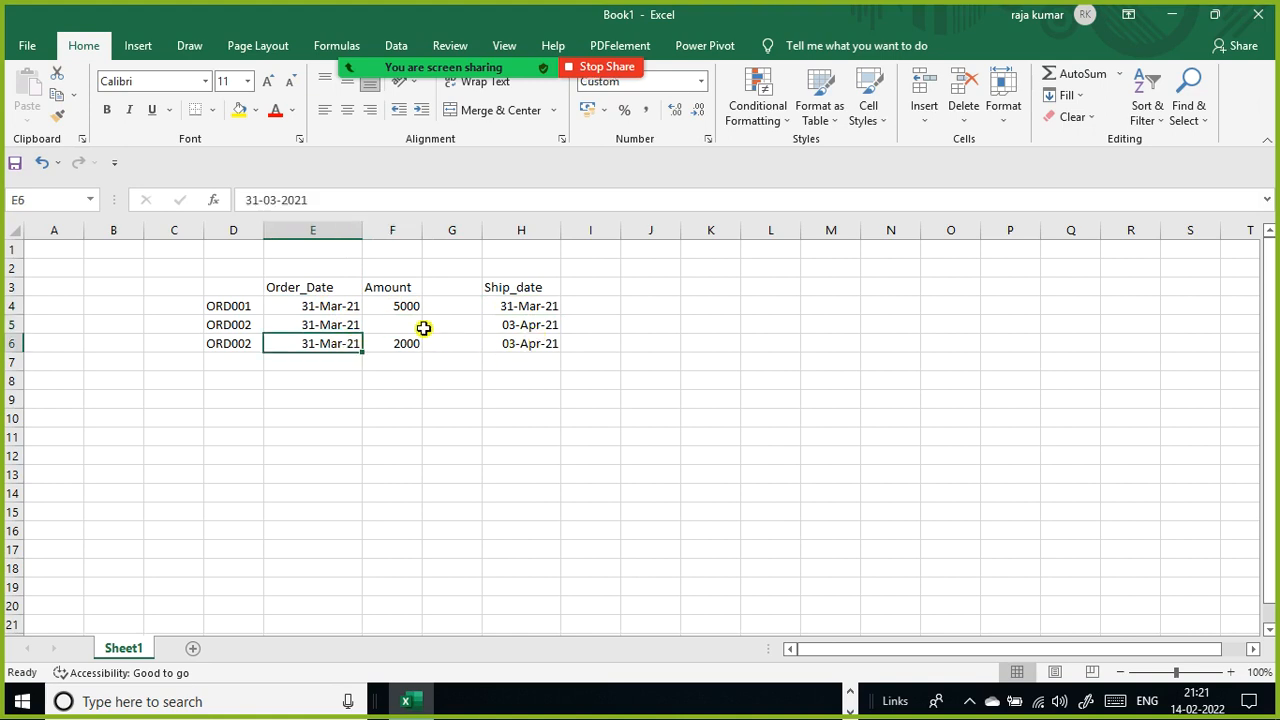
click(354, 305)
click(394, 339)
click(460, 343)
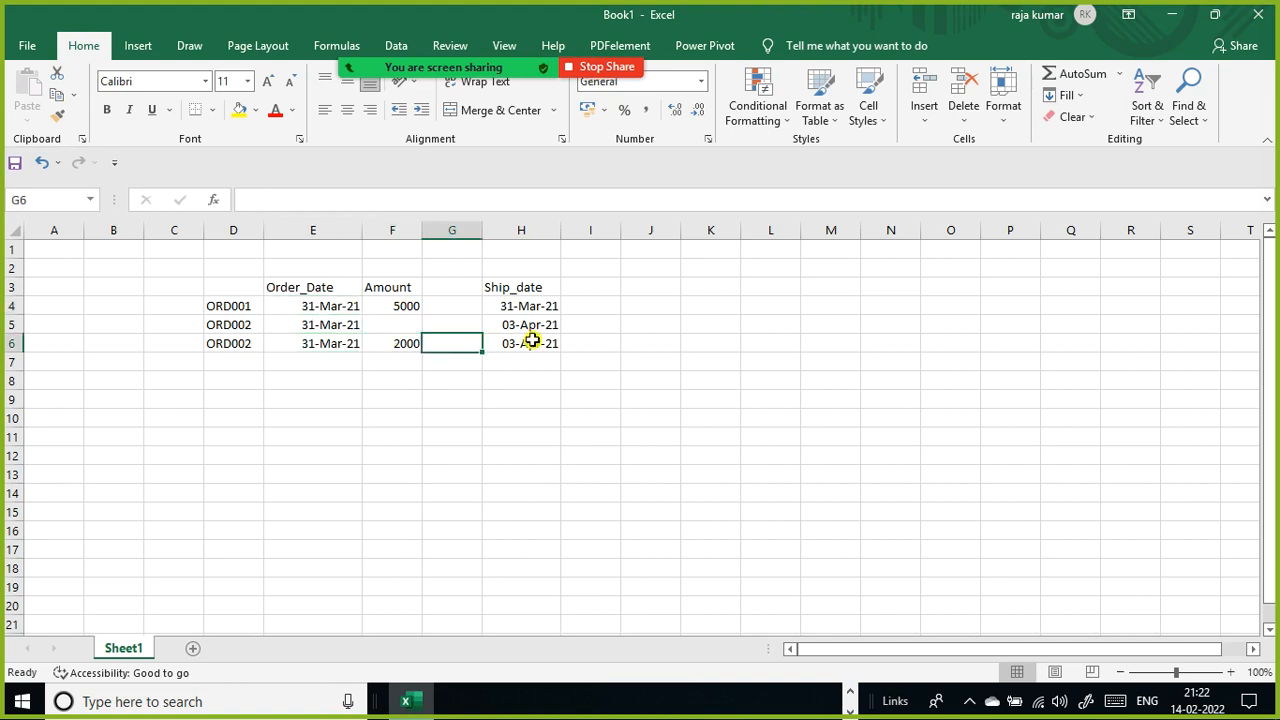
click(527, 341)
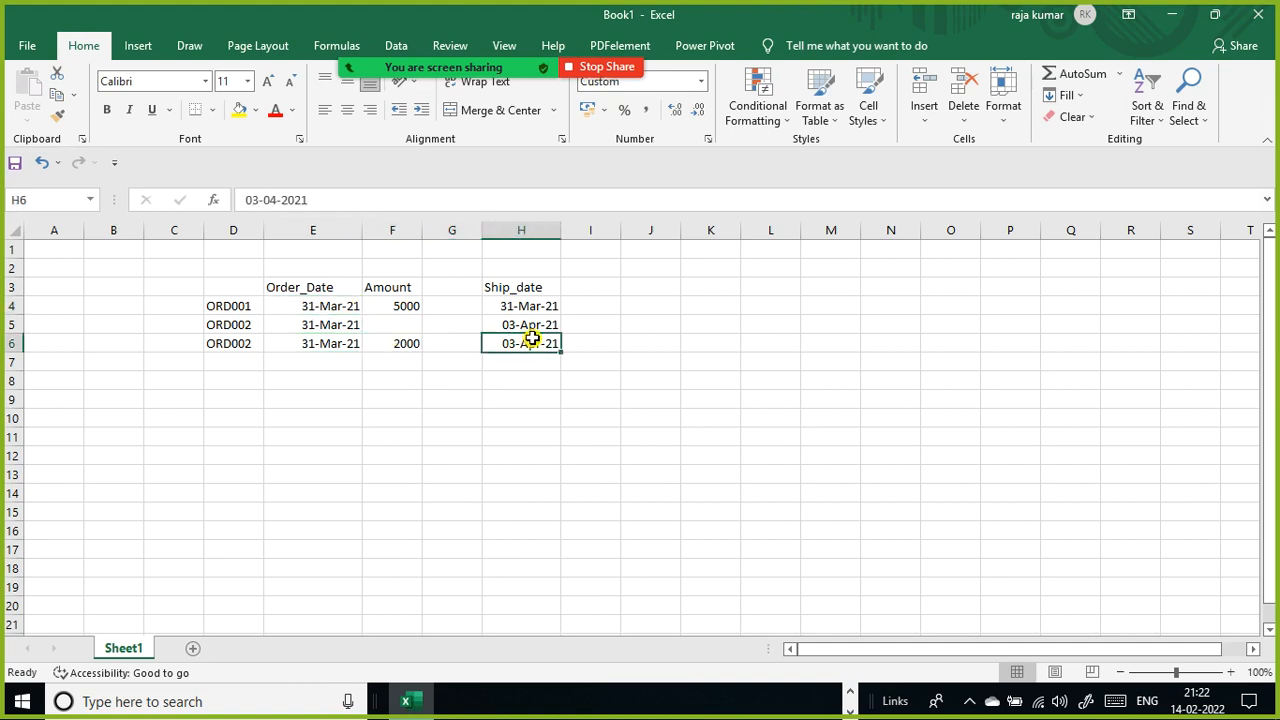
click(466, 293)
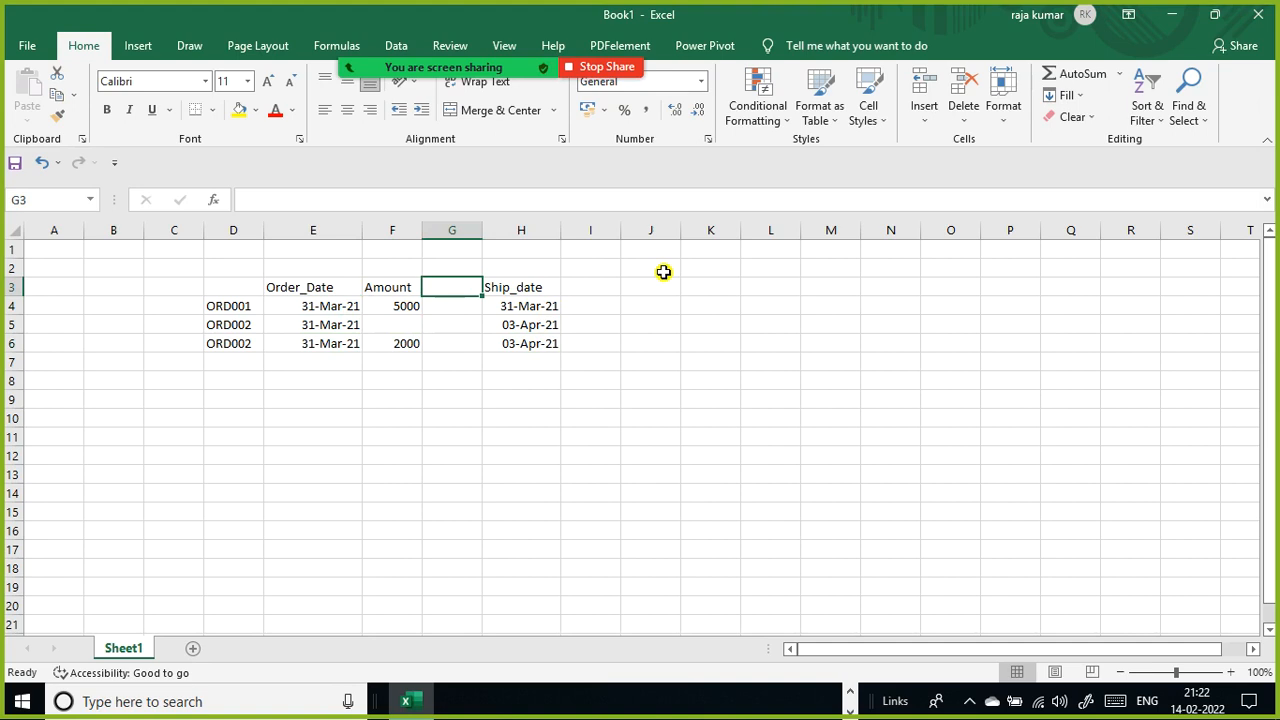
click(334, 232)
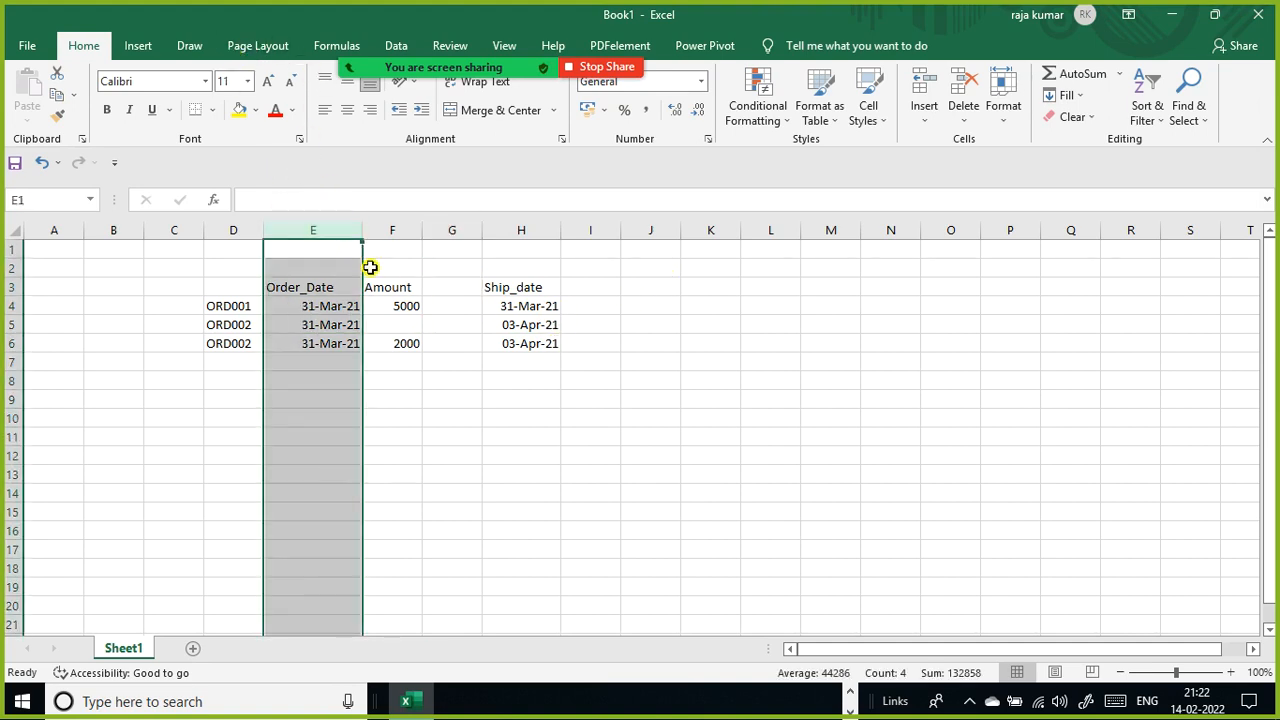
click(355, 310)
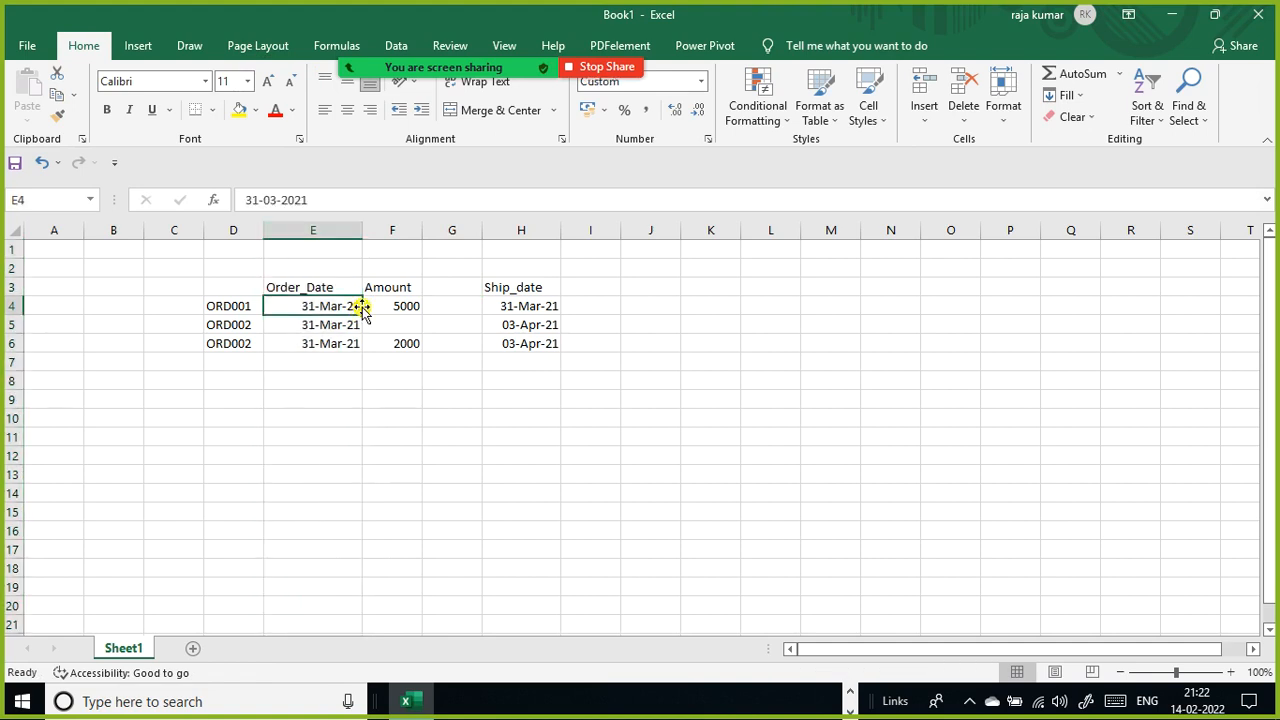
click(406, 348)
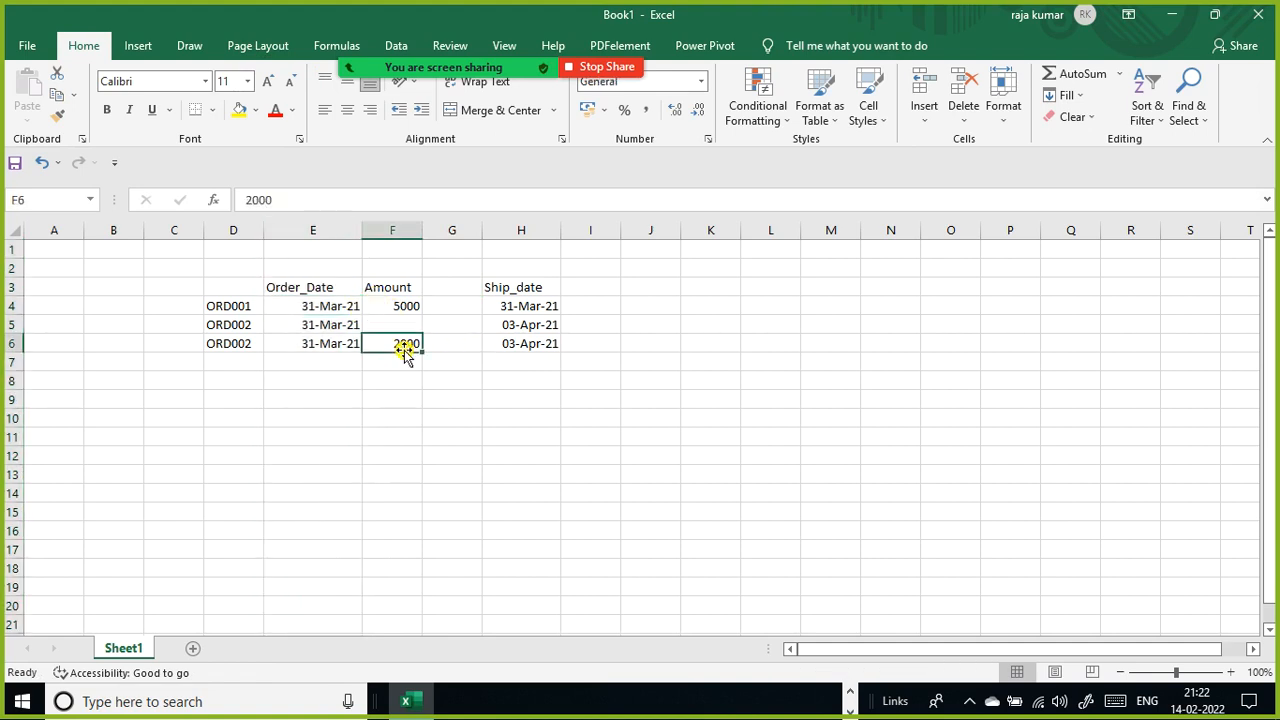
click(523, 344)
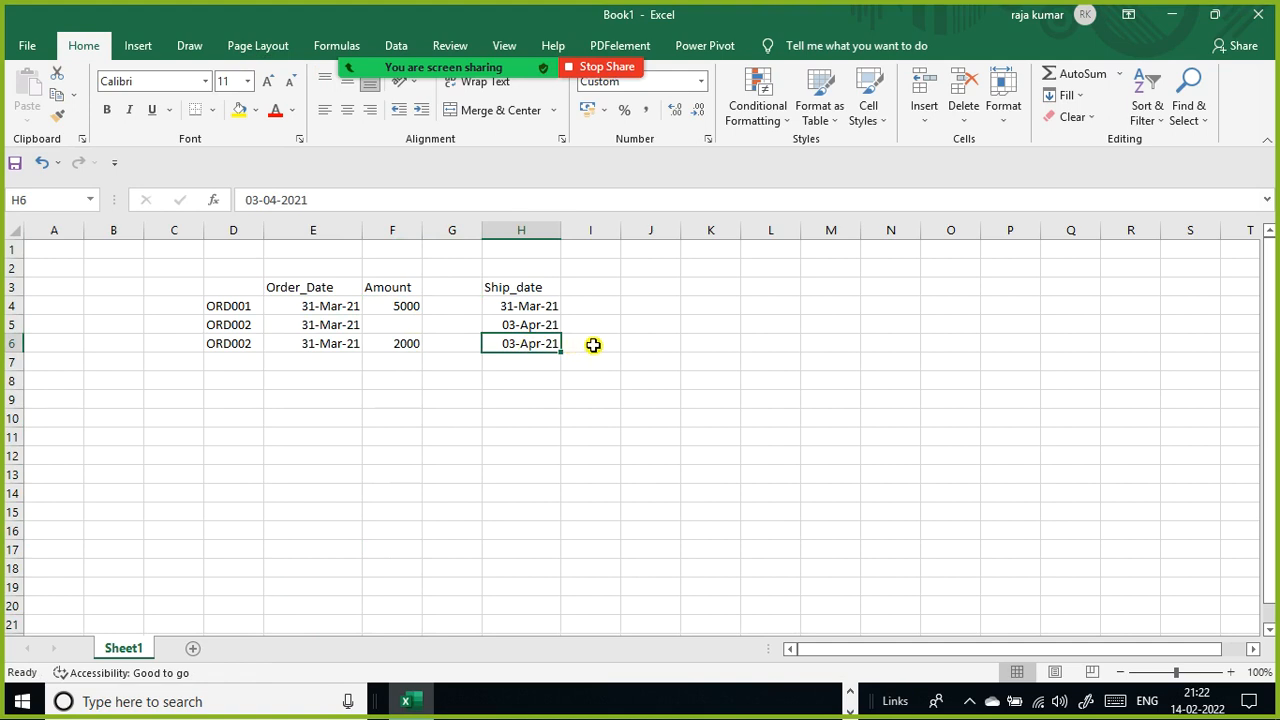
click(329, 344)
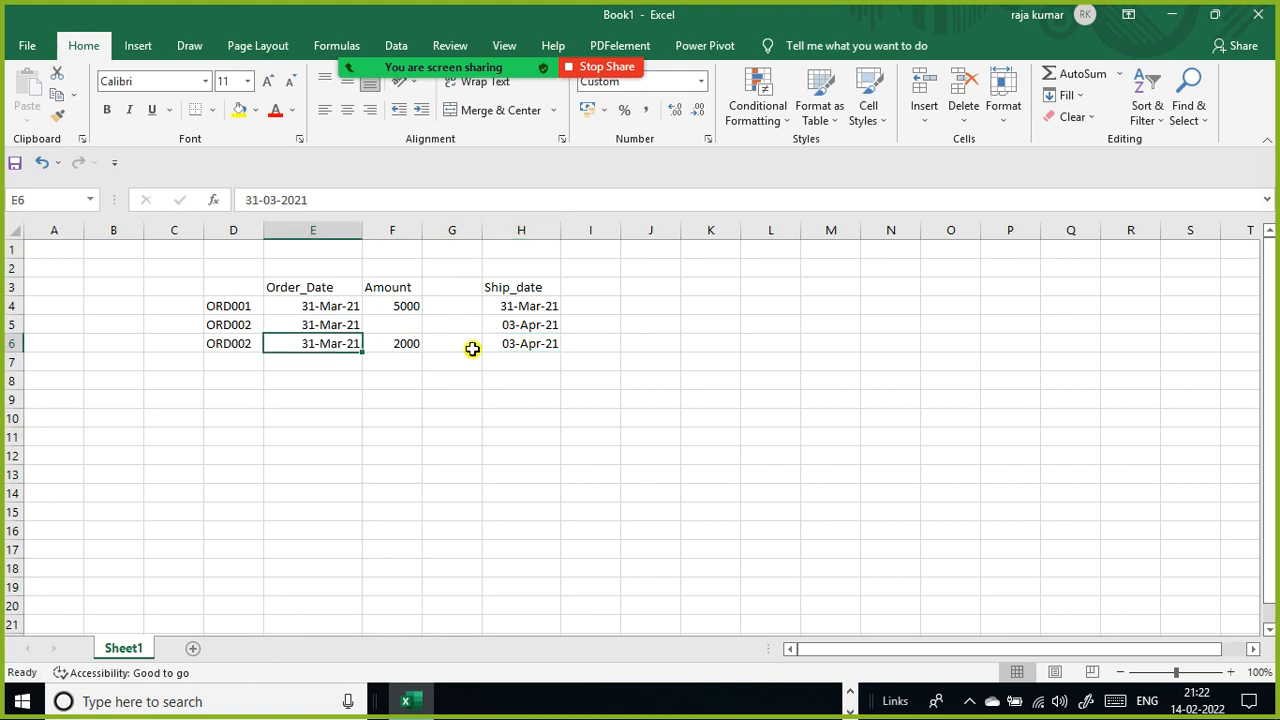
click(374, 332)
click(314, 356)
click(343, 336)
Step: Add a filter to the Ship_date column, exclude March 2021, and check the amount of the April shipments
click(533, 231)
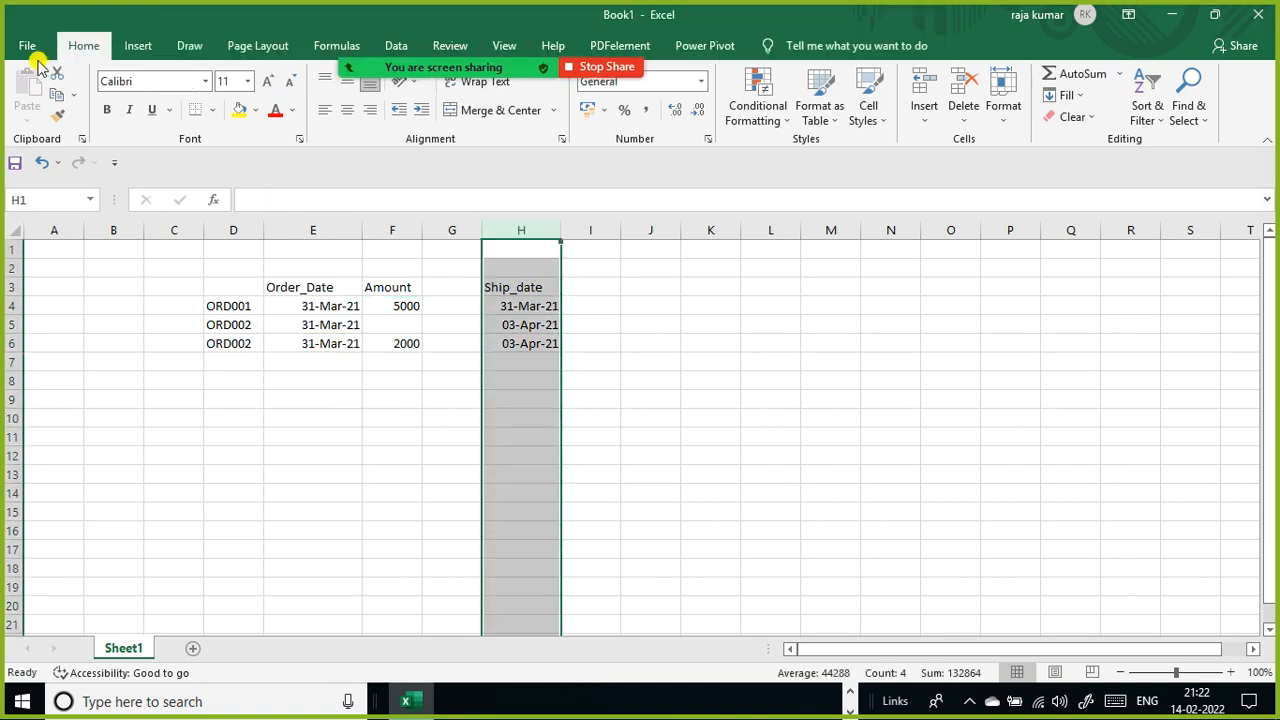
click(394, 44)
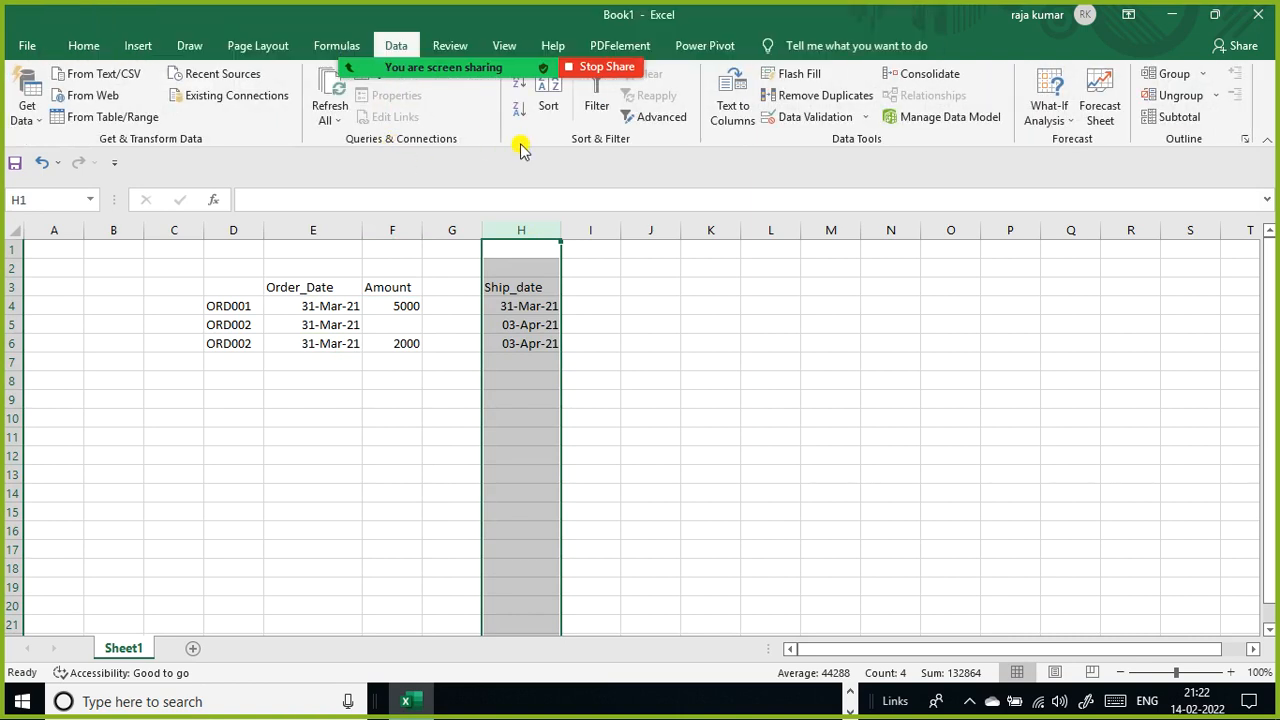
click(588, 104)
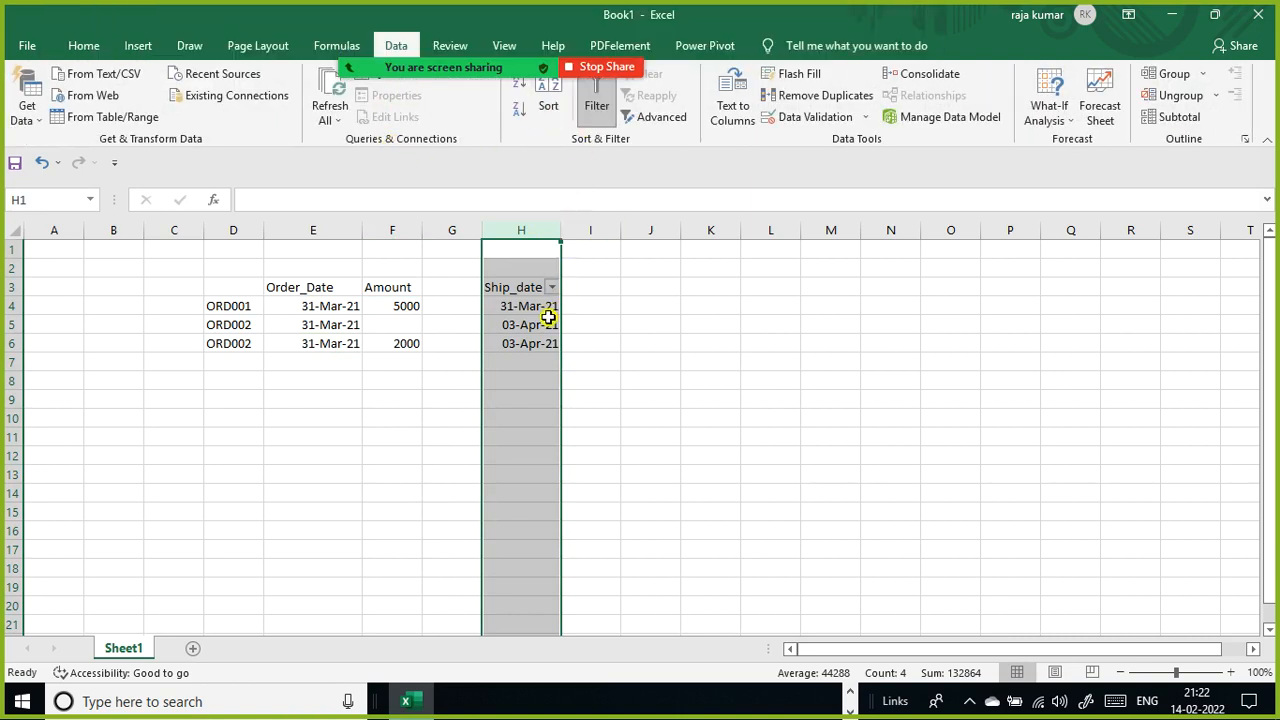
click(551, 287)
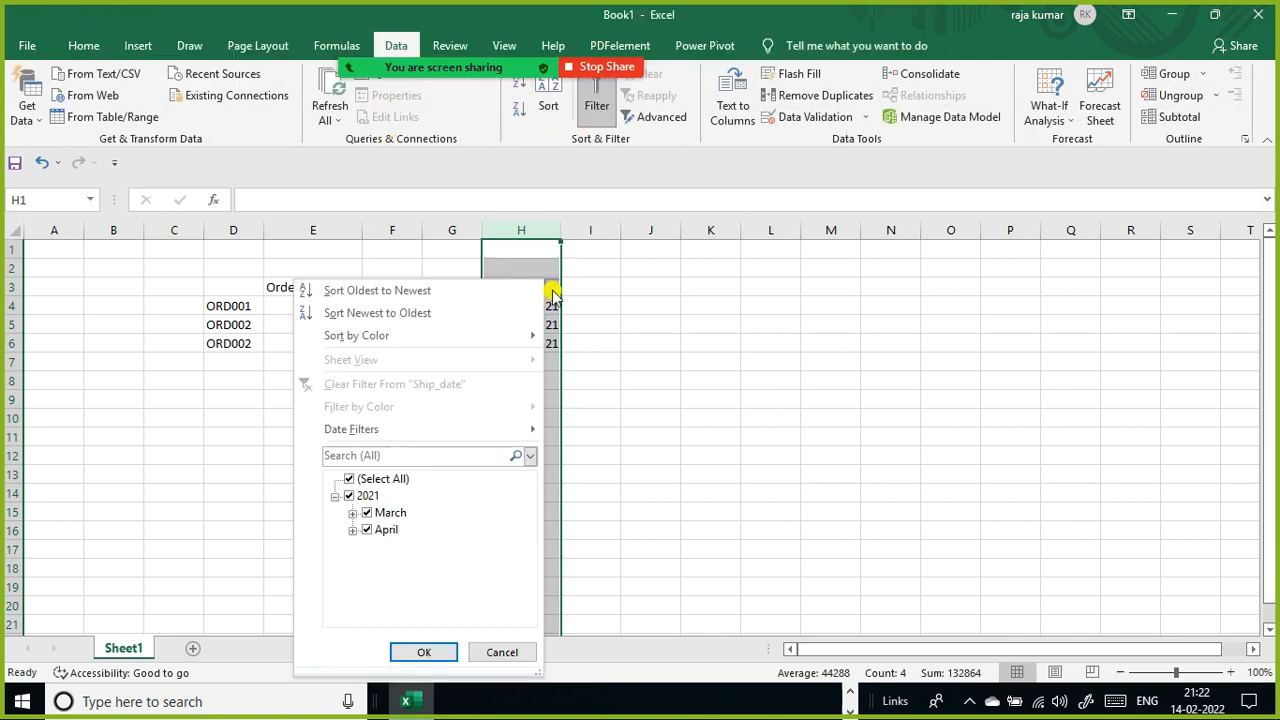
click(366, 512)
click(424, 652)
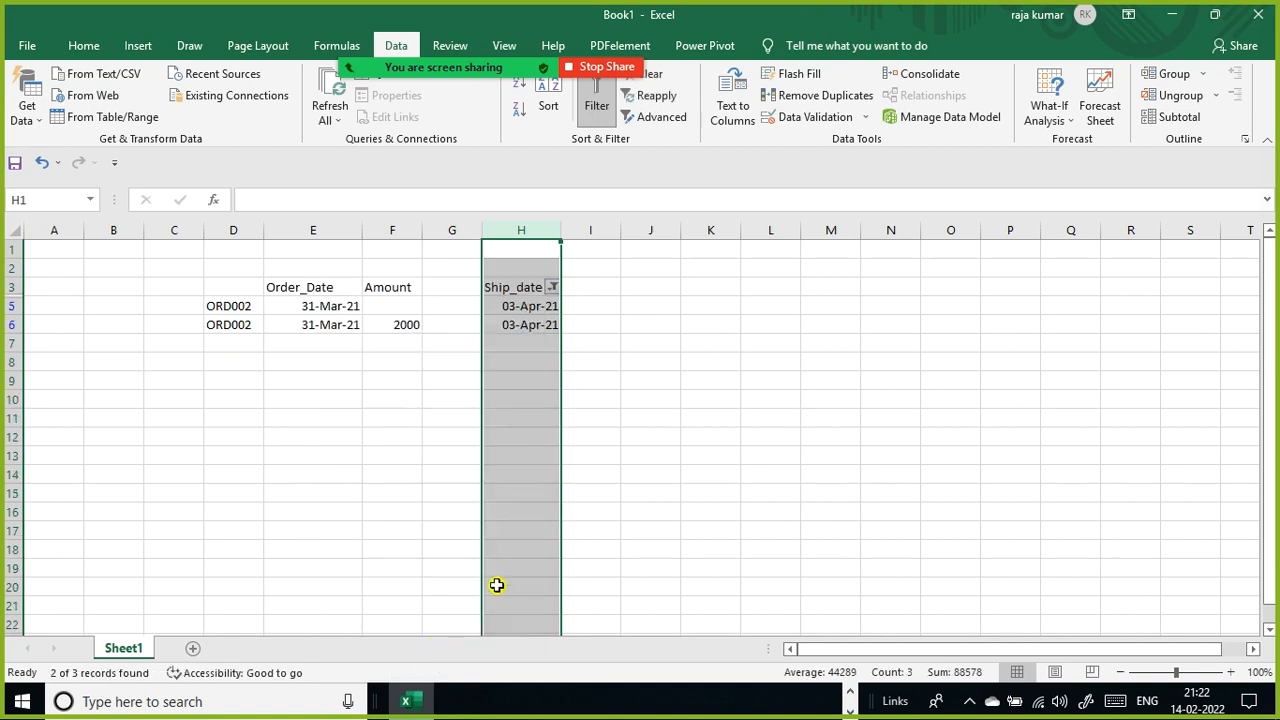
click(520, 322)
click(404, 320)
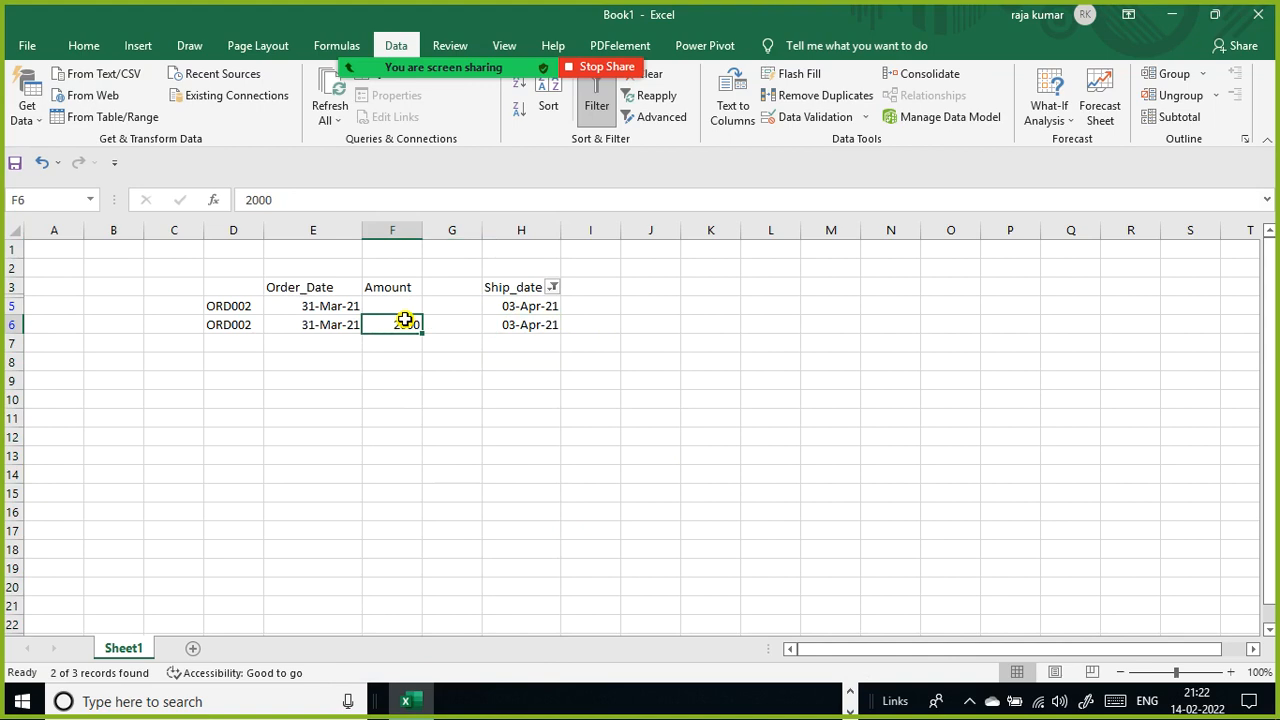
Step: Include March again in the Ship_date filter and remove the filter from that column
click(552, 287)
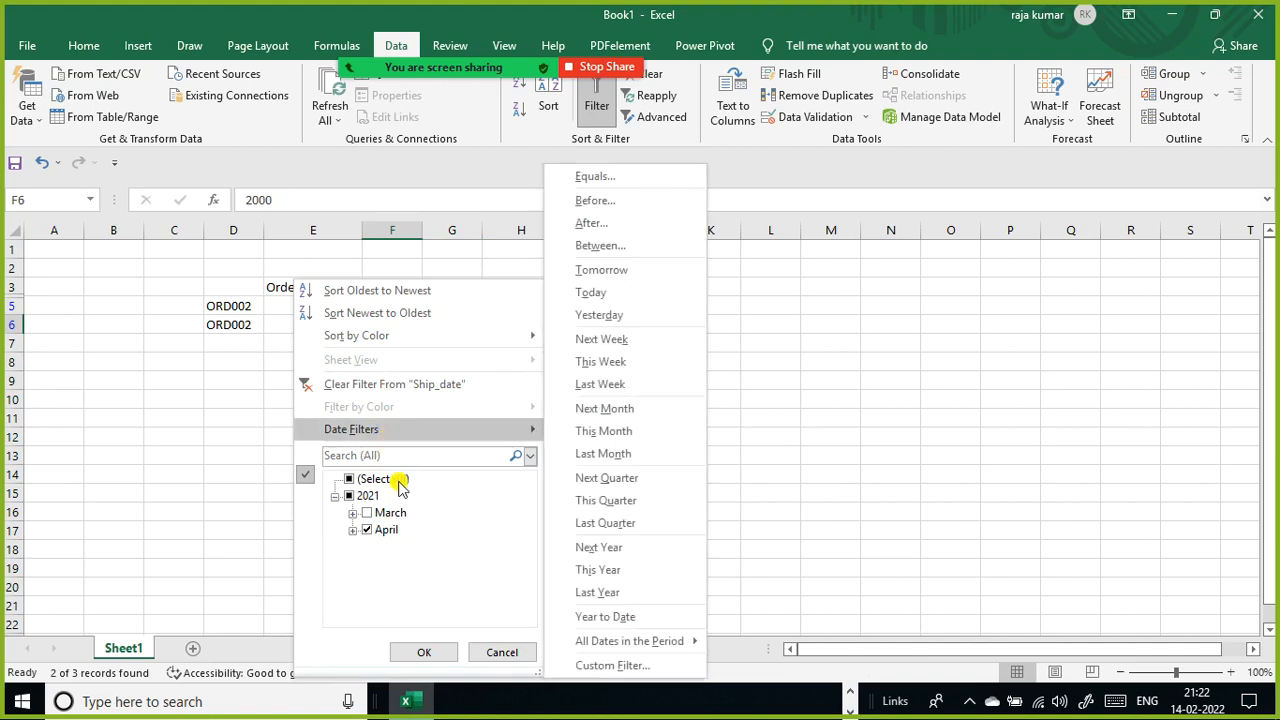
click(367, 513)
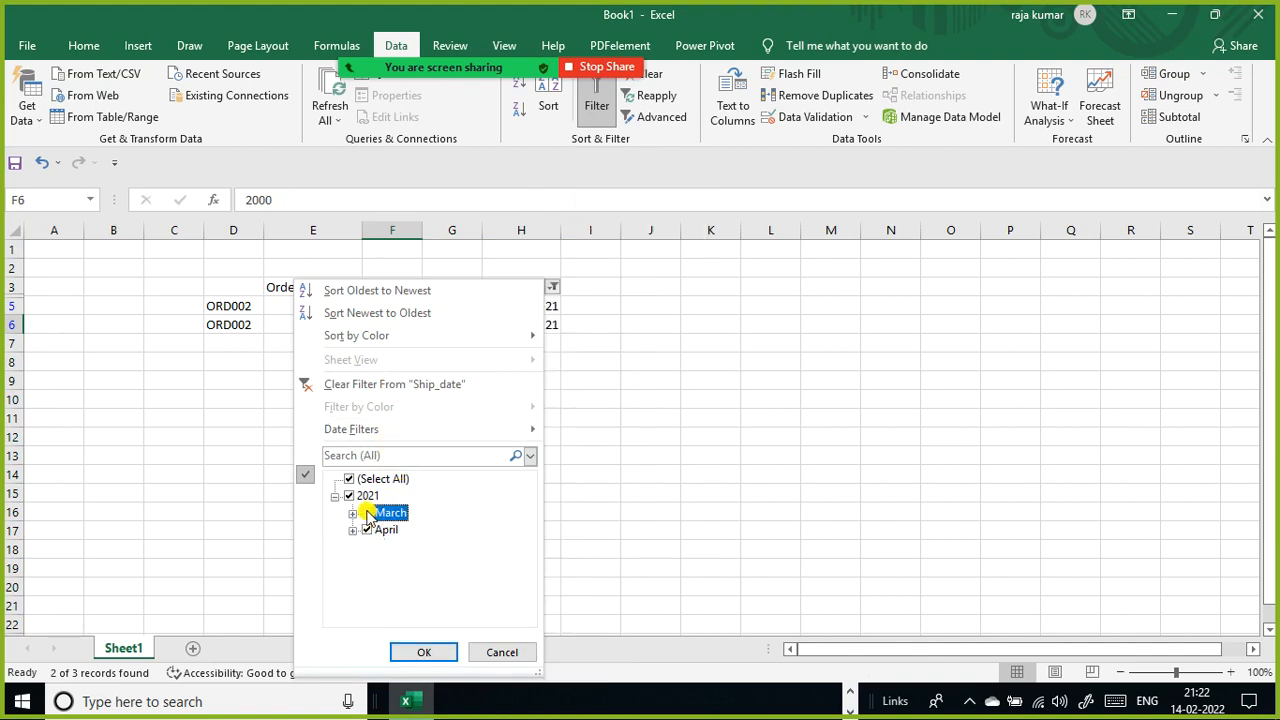
click(416, 651)
click(543, 432)
click(334, 287)
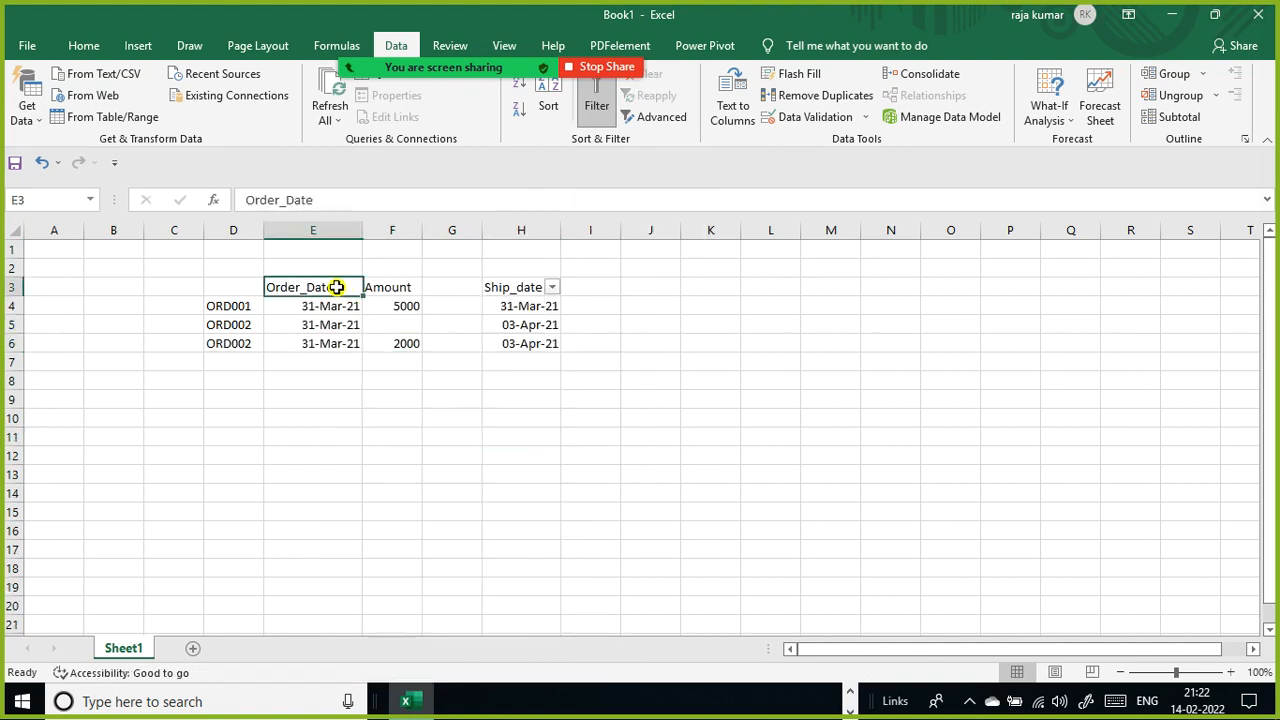
click(338, 231)
click(580, 118)
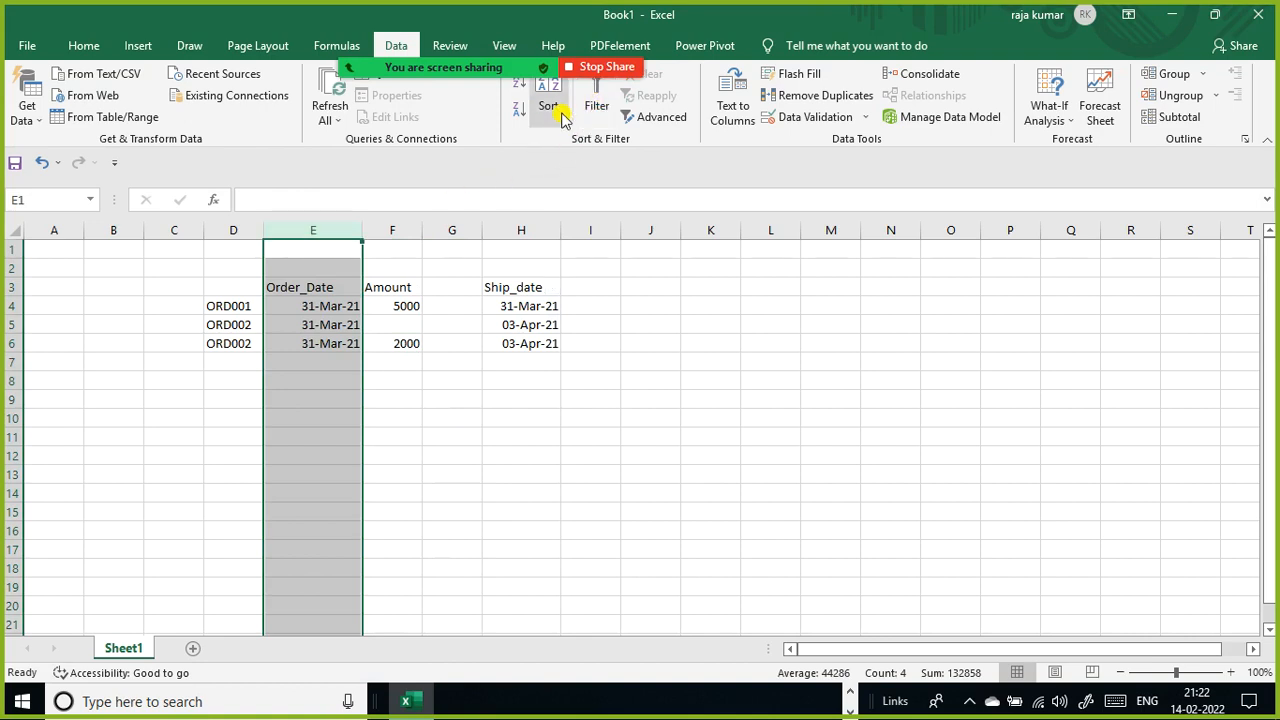
Step: Add filters to the Order_Date header row and apply the Order_Date filter with all dates selected
click(316, 290)
click(592, 108)
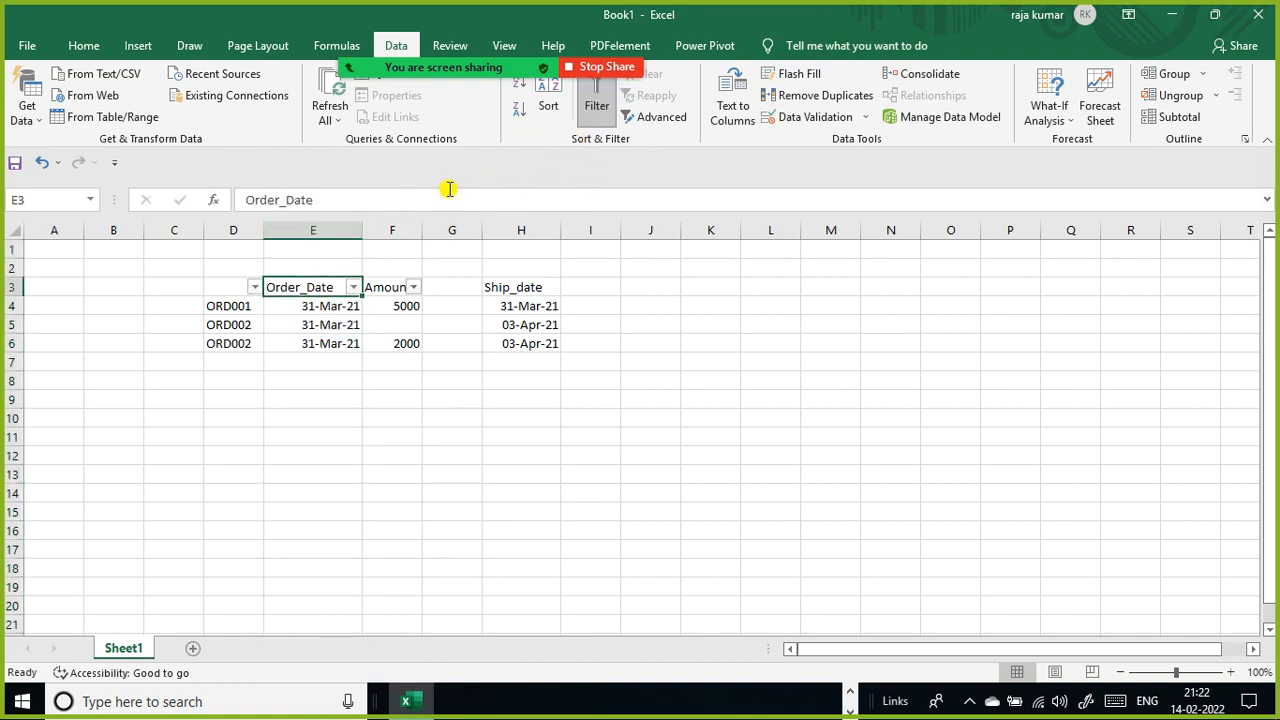
click(352, 288)
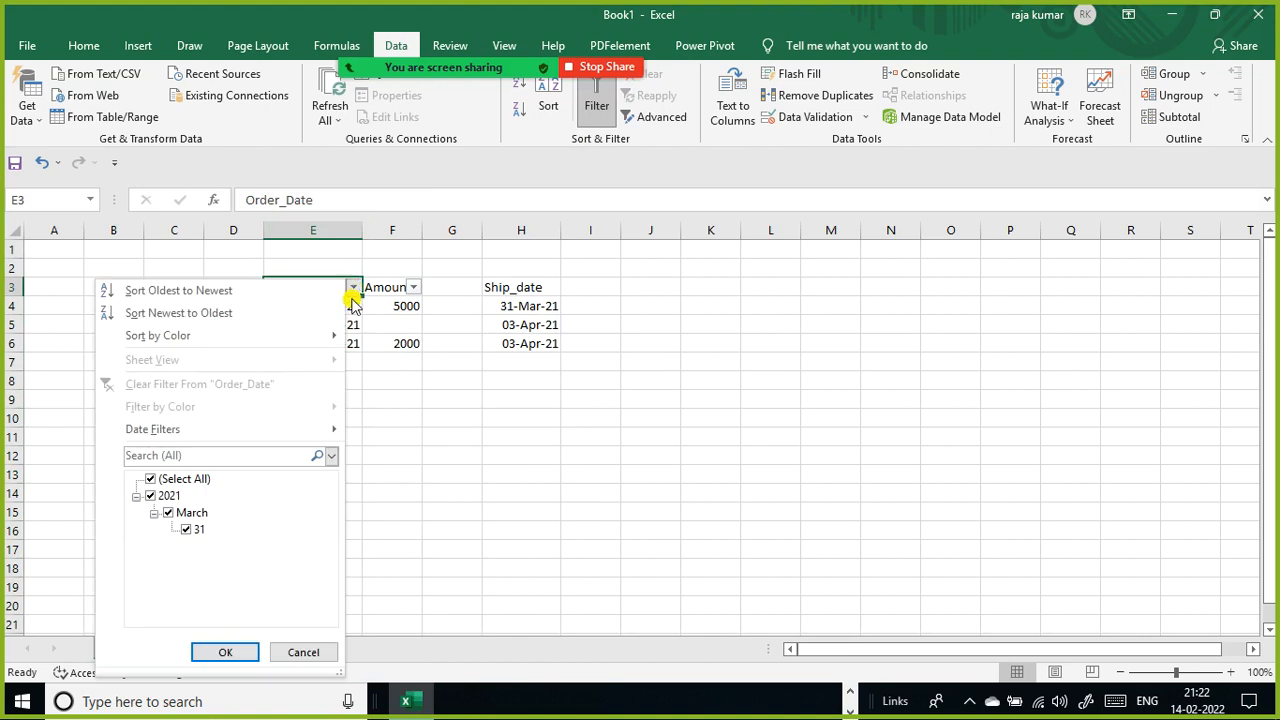
click(226, 652)
click(396, 418)
click(411, 363)
Step: Compare the amounts in F4:F6 against the order dates and ship dates of the sample orders
drag(392, 303, 381, 346)
click(383, 344)
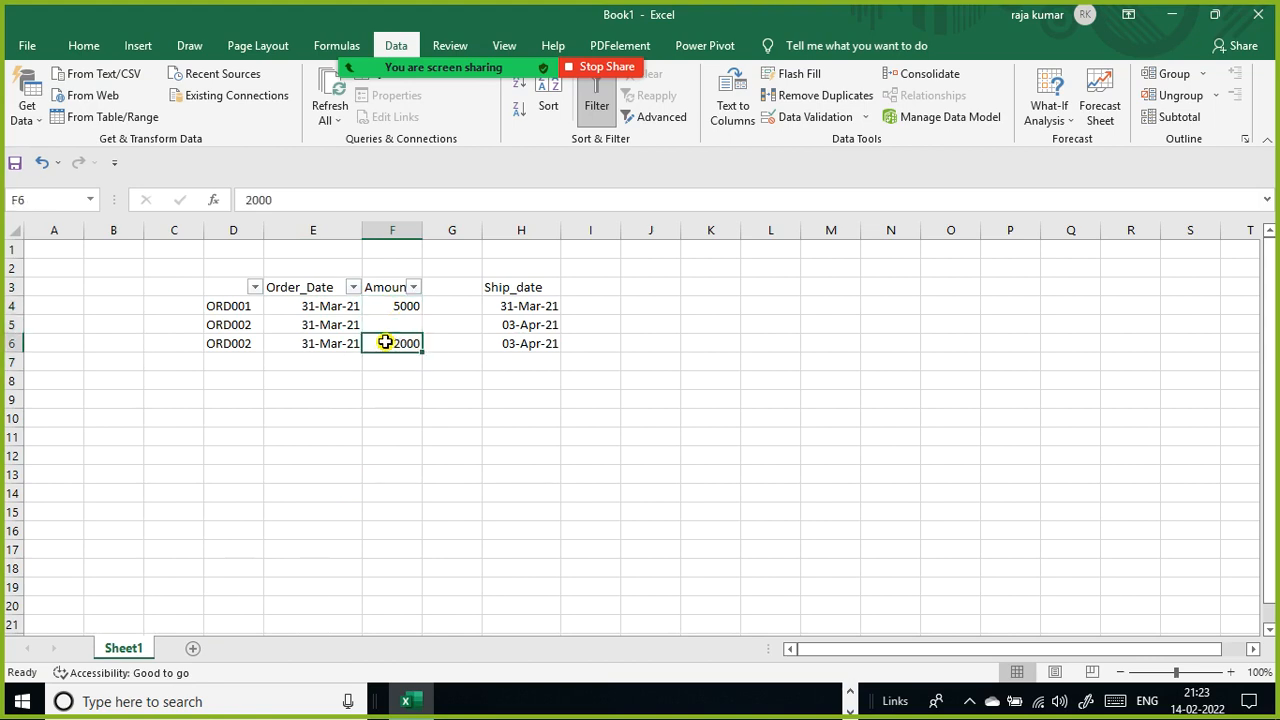
click(401, 303)
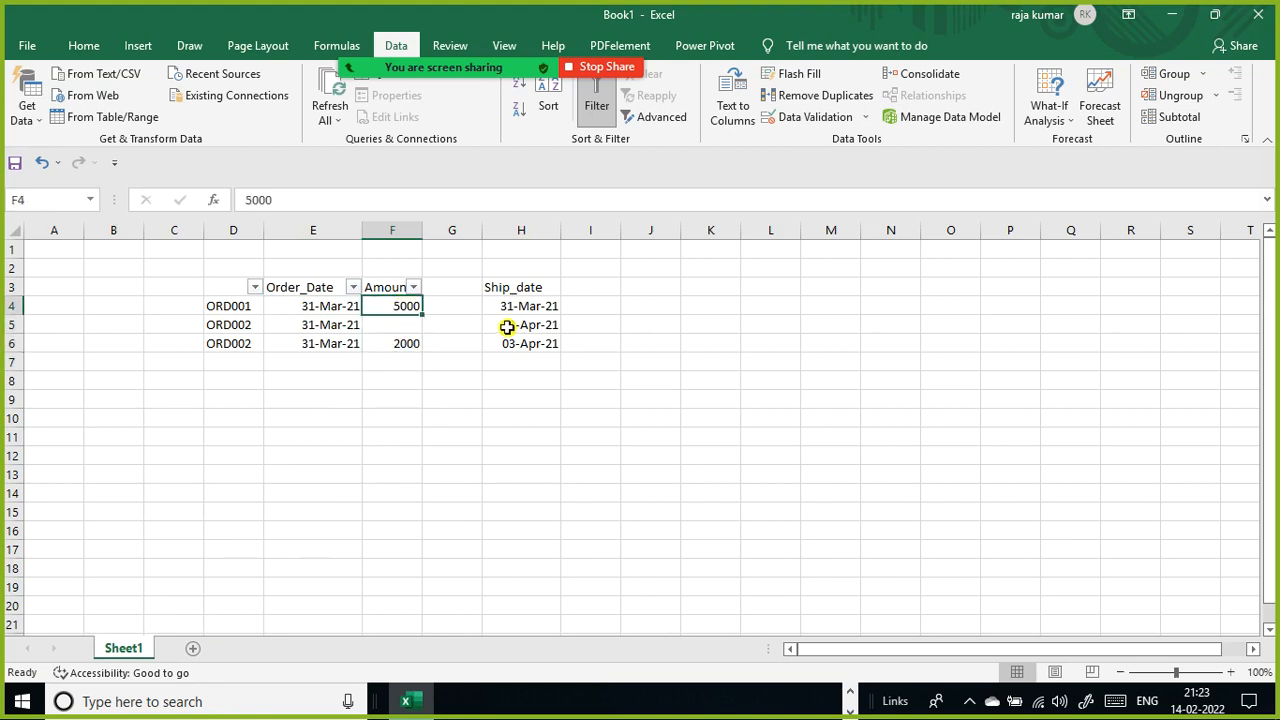
click(393, 330)
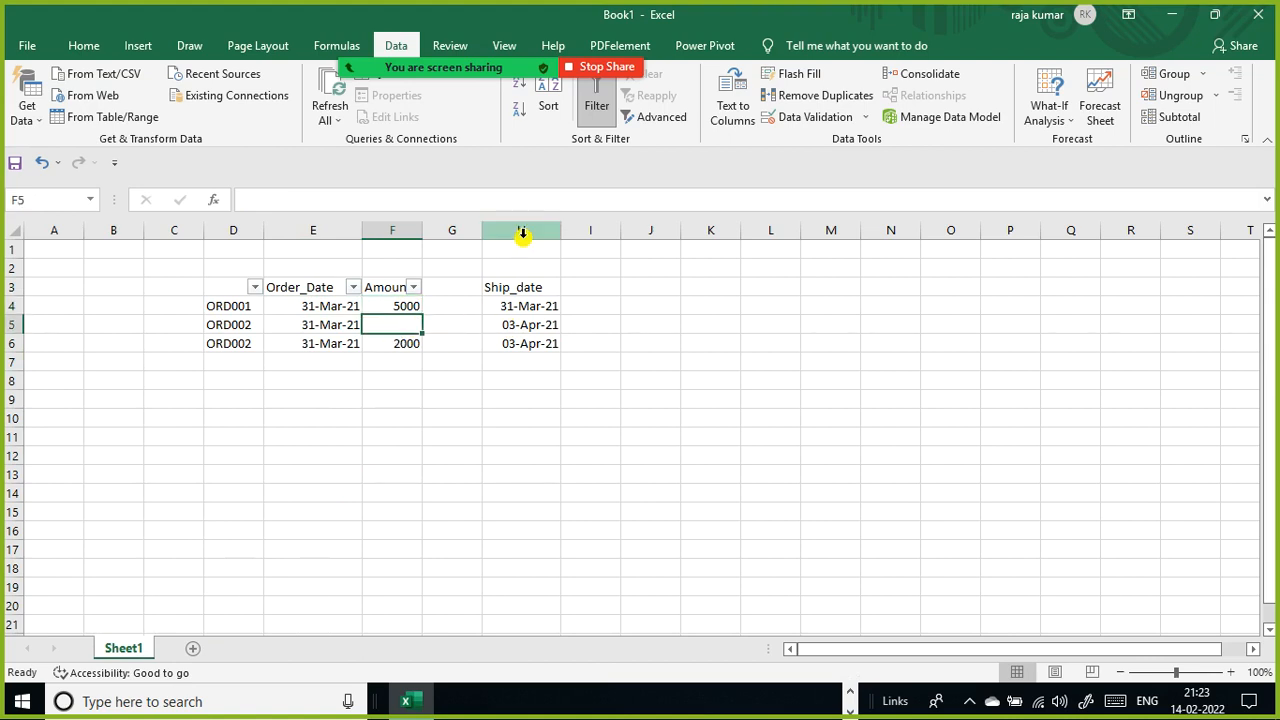
click(354, 345)
click(388, 346)
click(305, 346)
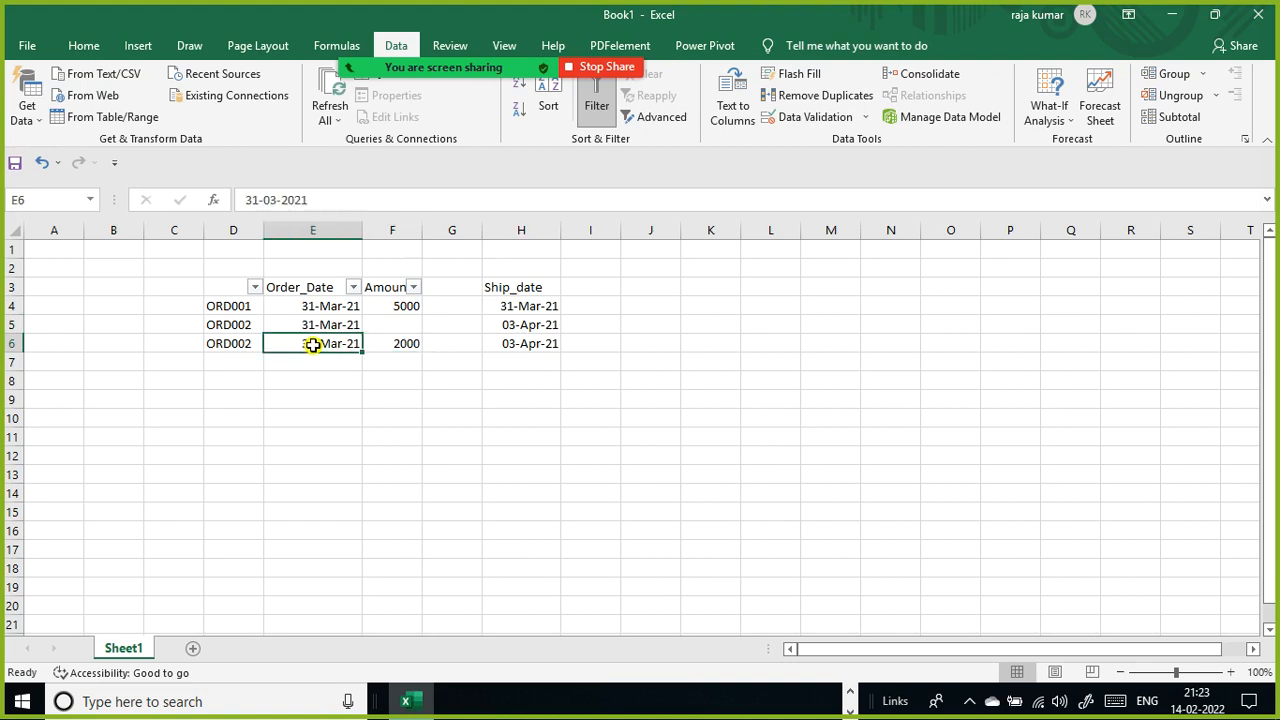
click(525, 342)
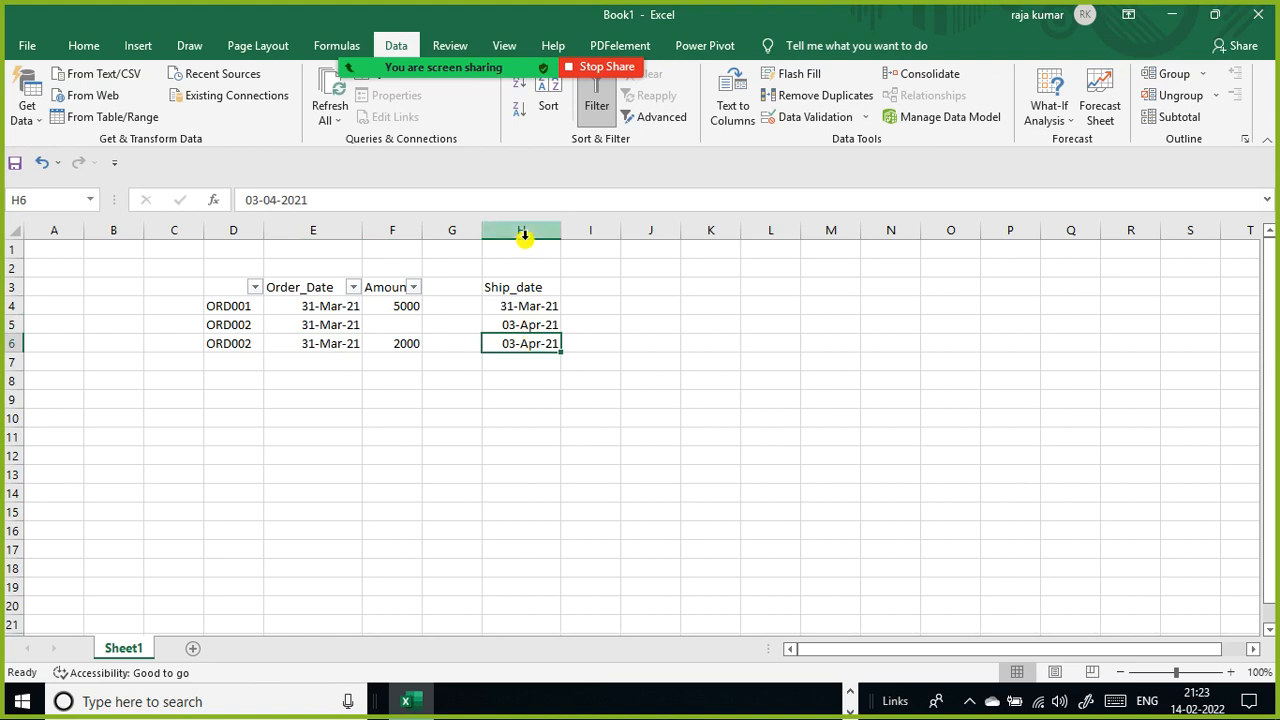
Step: Compare the amounts in F4 and F6 against the order date in E4 and the ship date in H6
click(384, 344)
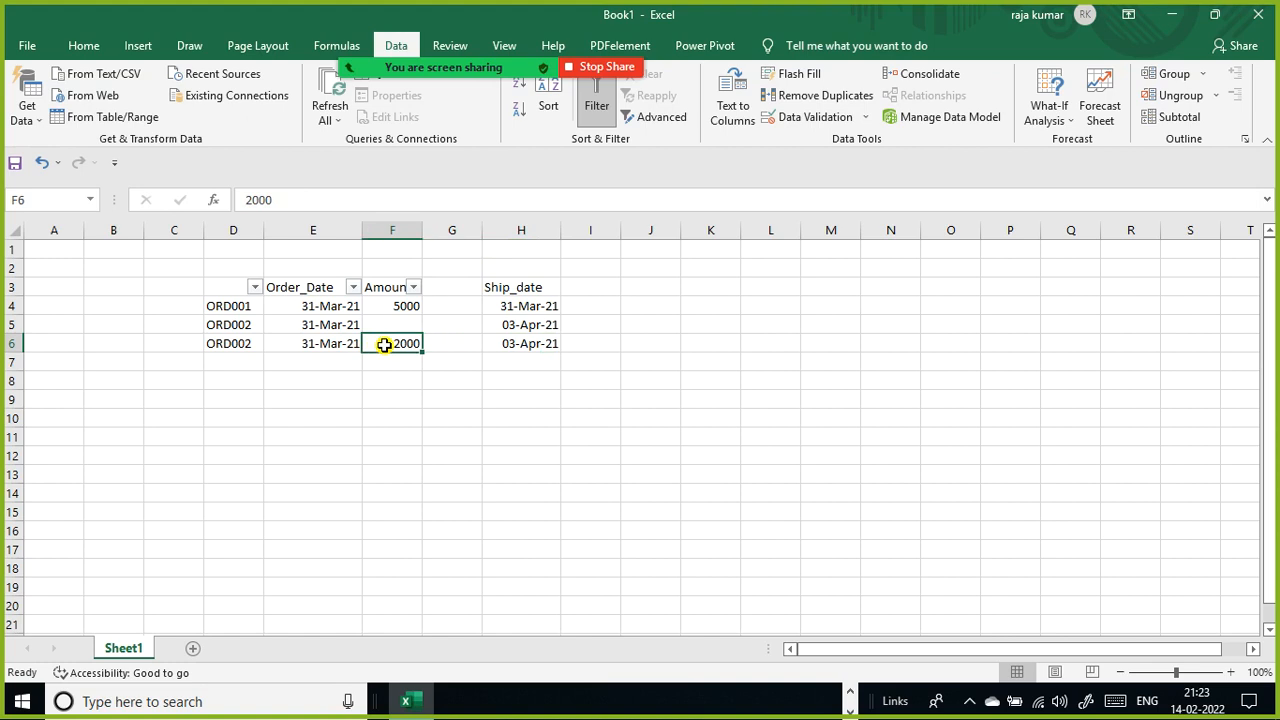
click(301, 310)
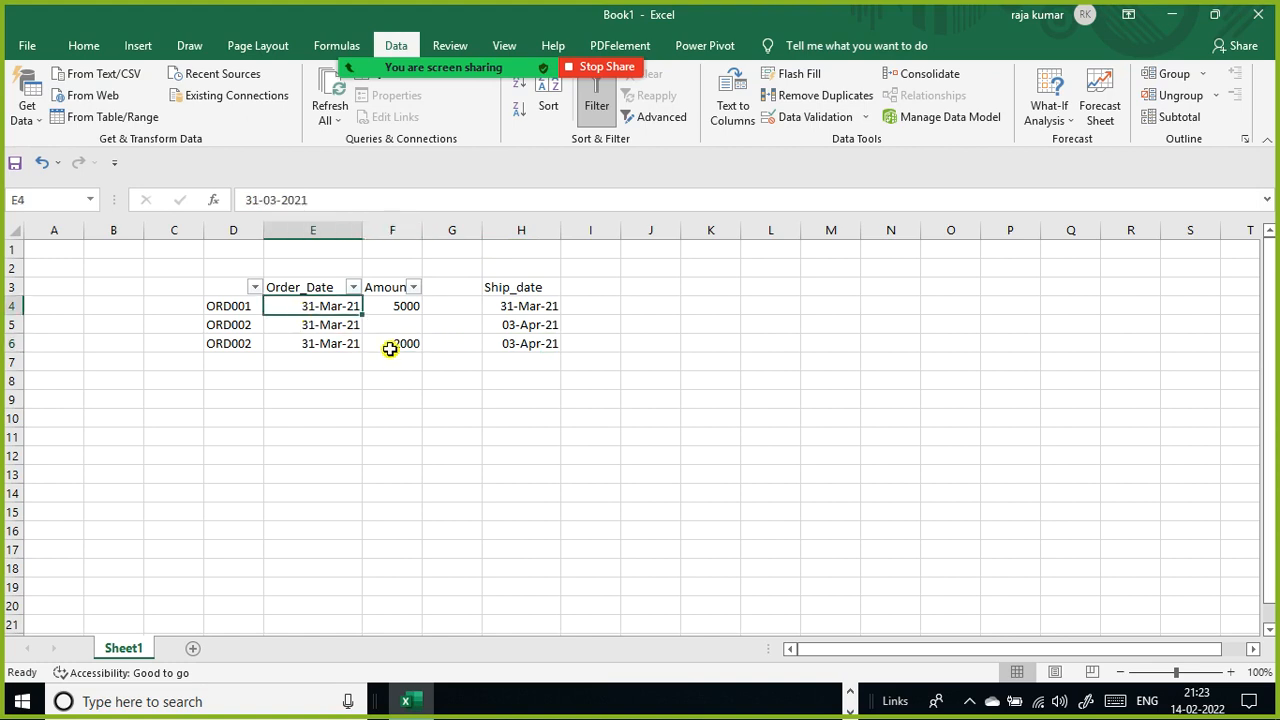
click(547, 347)
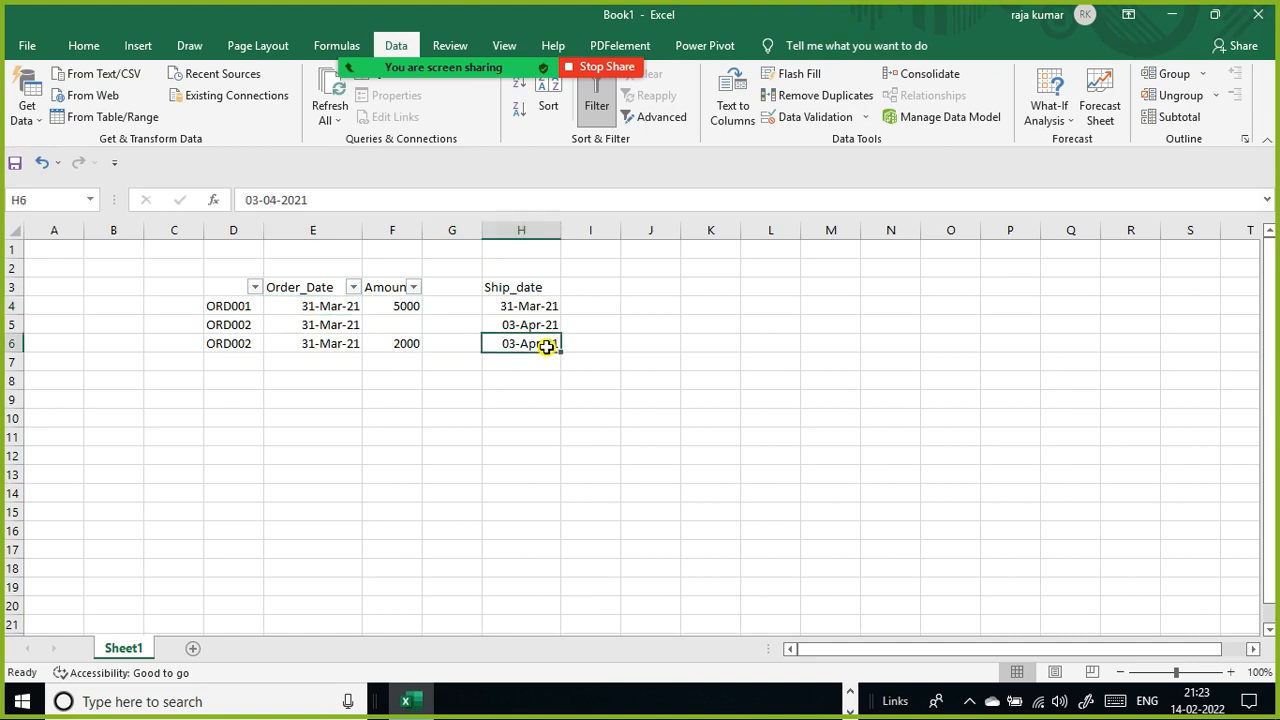
click(380, 344)
click(381, 305)
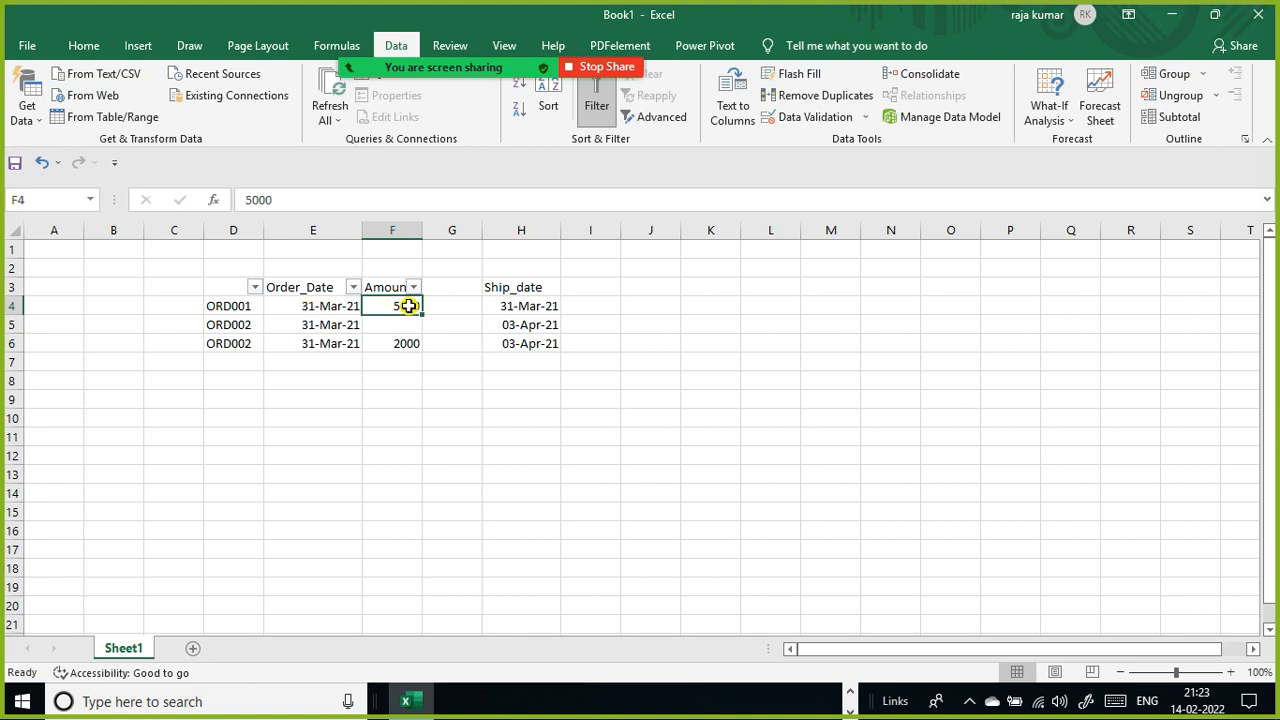
Step: Replace the order table's filters with a filter on the Ship_date column and exclude March 2021
click(532, 230)
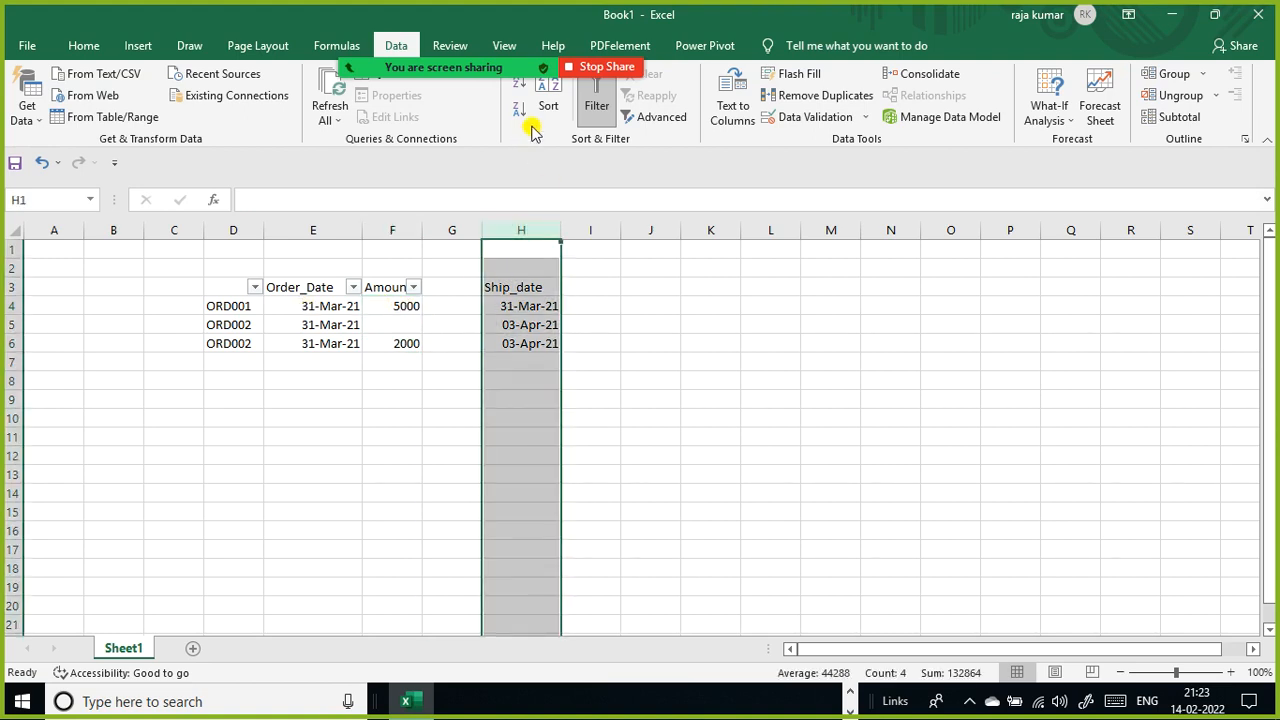
click(596, 100)
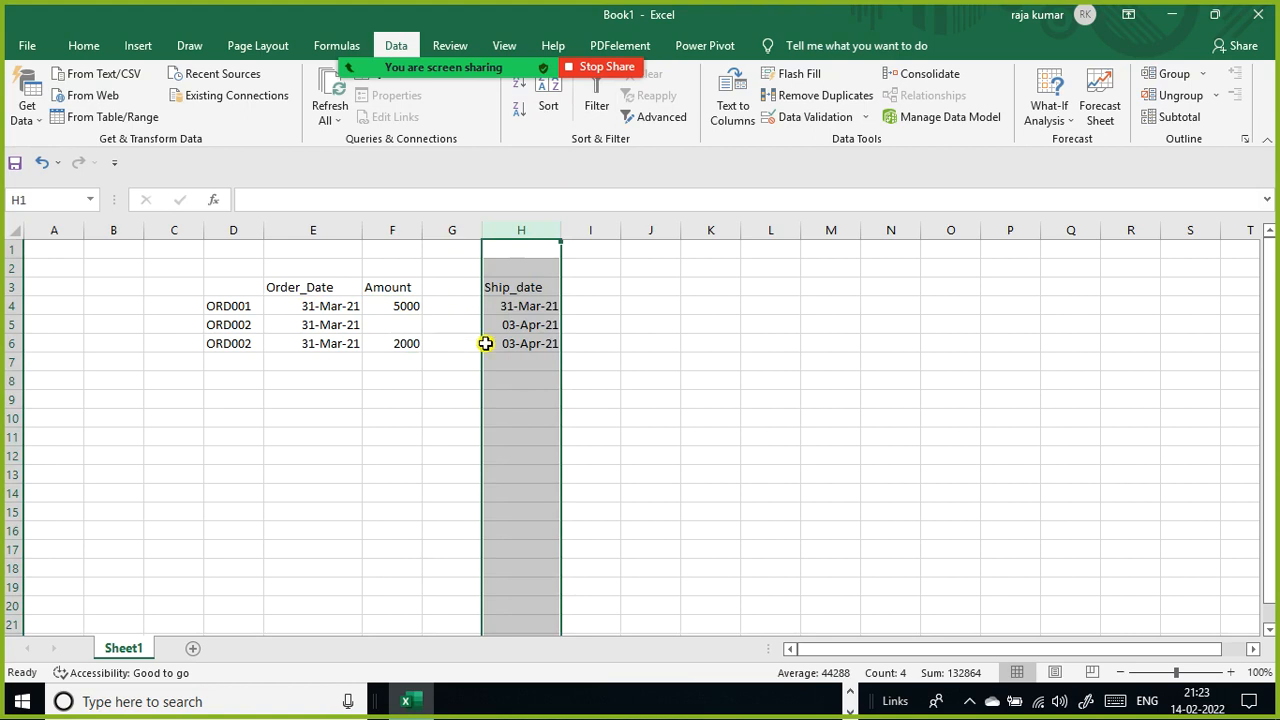
click(593, 110)
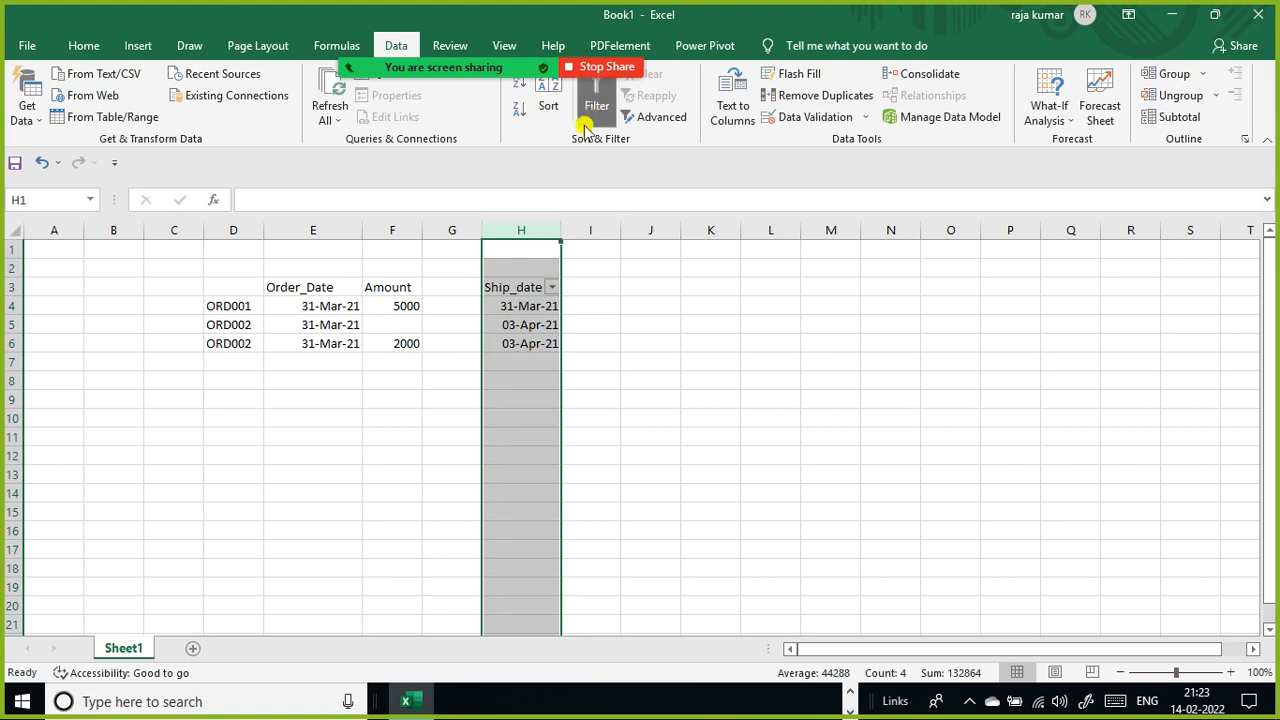
click(551, 287)
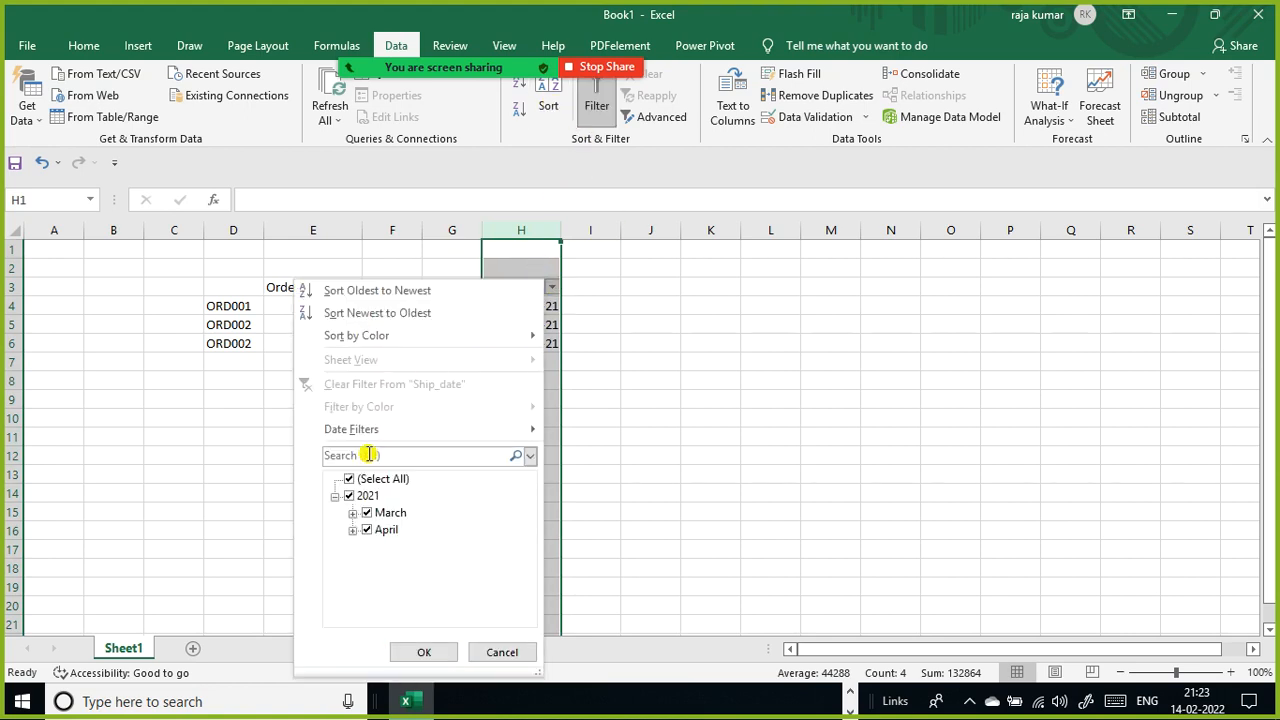
click(363, 513)
click(424, 652)
click(580, 320)
Step: Check the amount in F6 against the ship dates of the filtered April orders
click(391, 322)
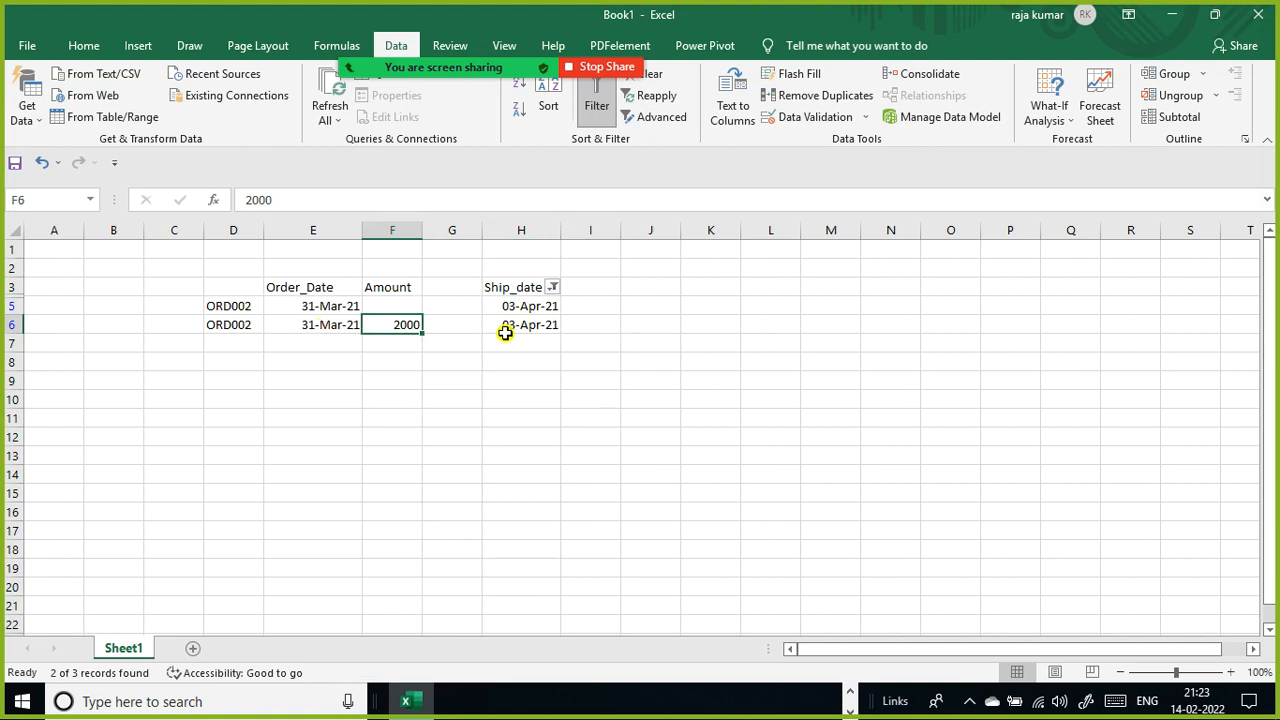
click(509, 324)
click(411, 325)
click(512, 326)
click(426, 320)
click(411, 321)
click(529, 283)
click(414, 324)
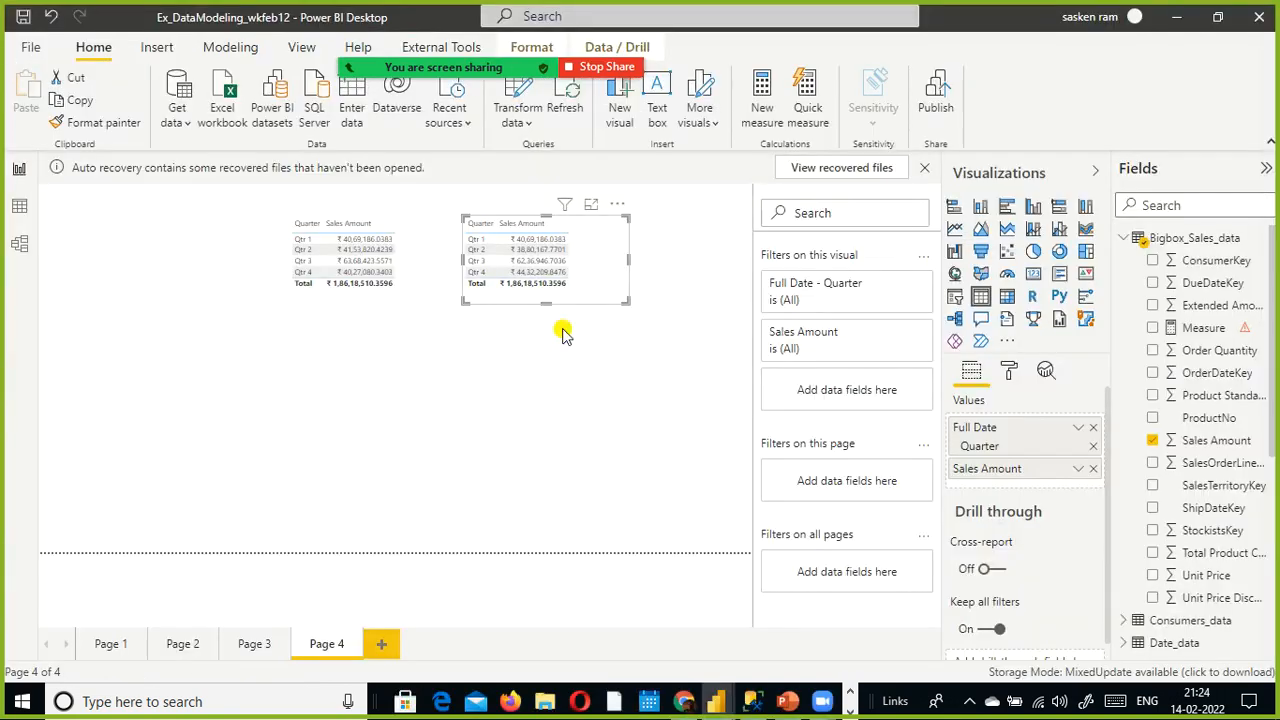
Step: Switch to Power BI Desktop and delete the relationship between Bigbox_Sales_data and Ship_Date_data in the model
click(562, 335)
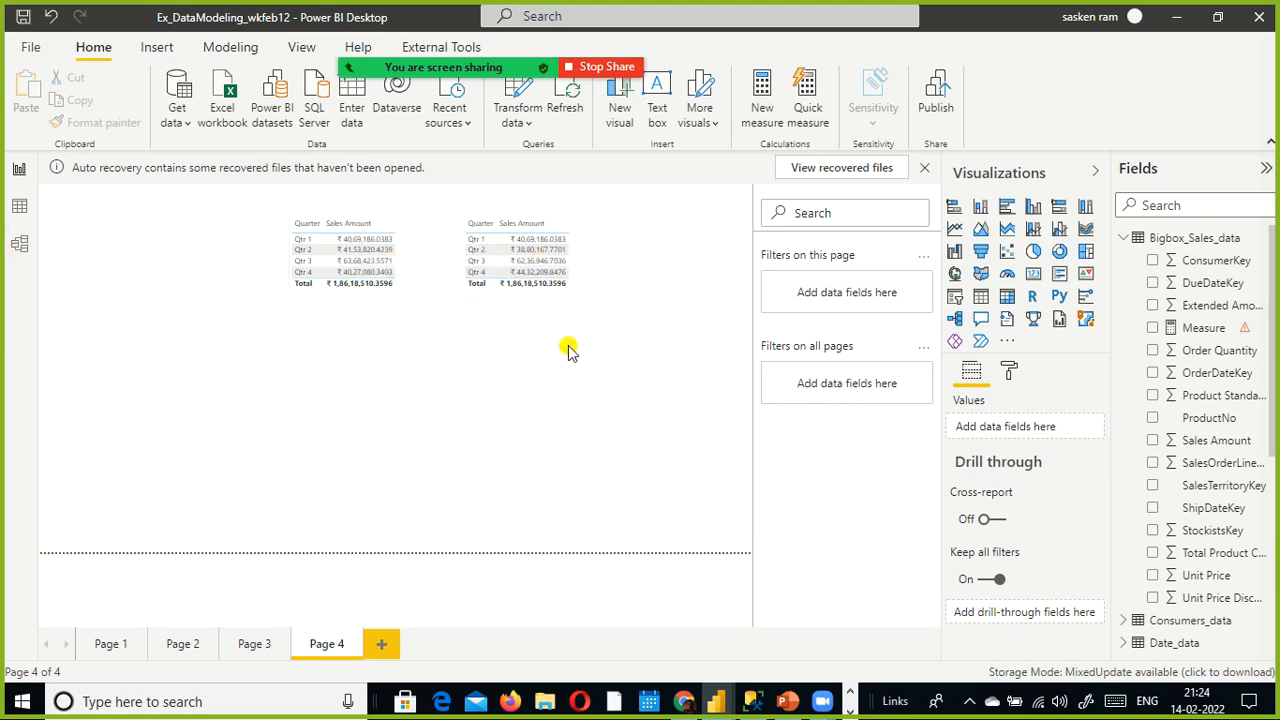
click(19, 243)
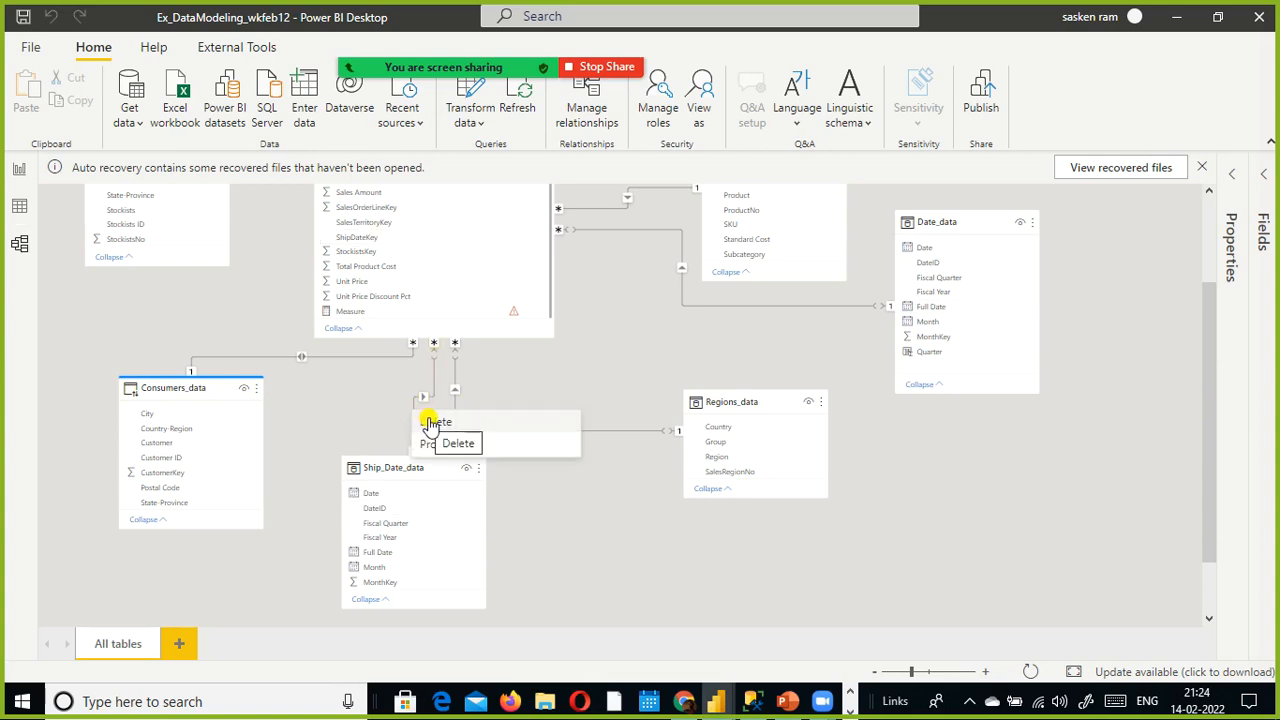
click(432, 423)
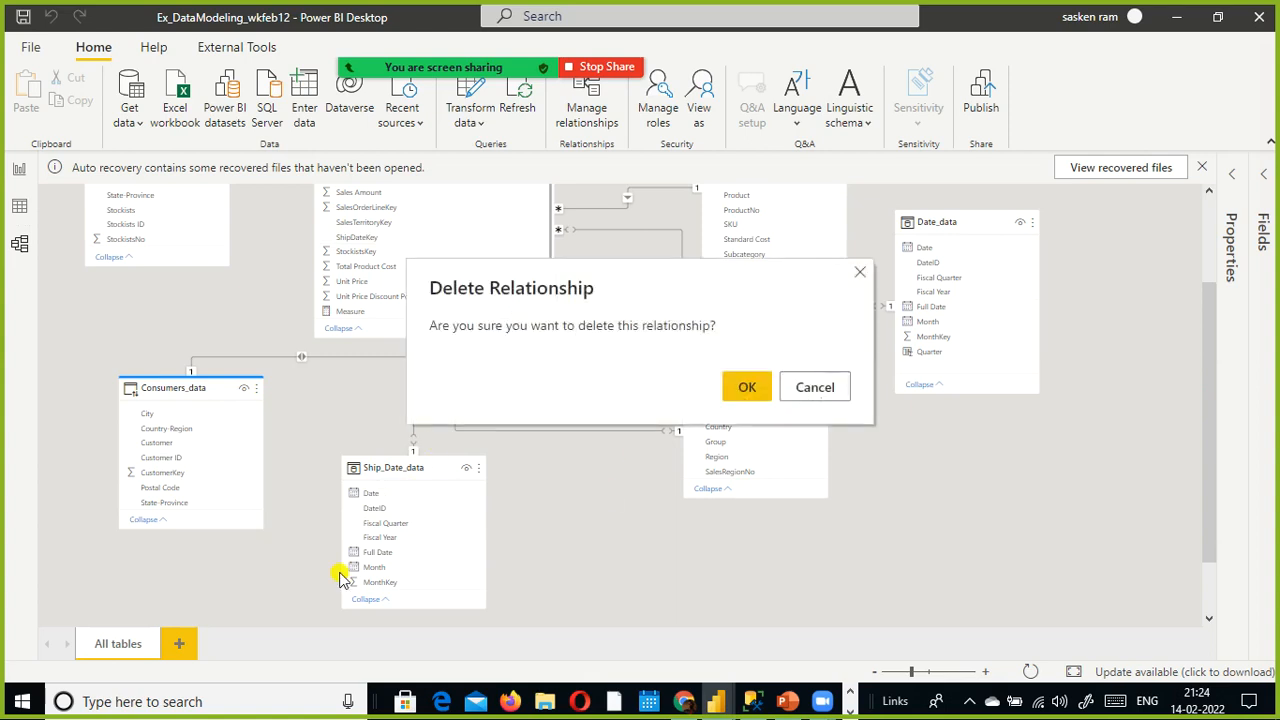
click(742, 387)
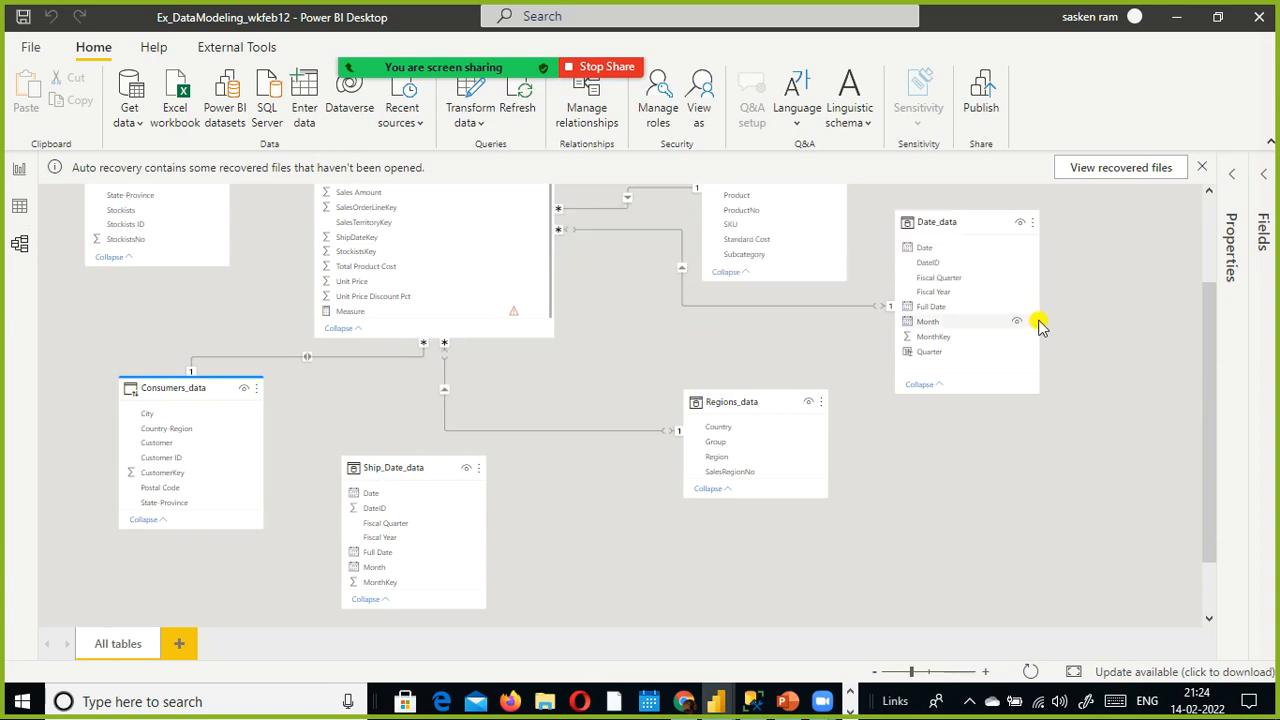
Step: Create an inactive one-to-many relationship from DateID in Date_data to ShipDateKey in Bigbox_Sales_data with single cross-filter direction
scroll(1151, 340, up, 3)
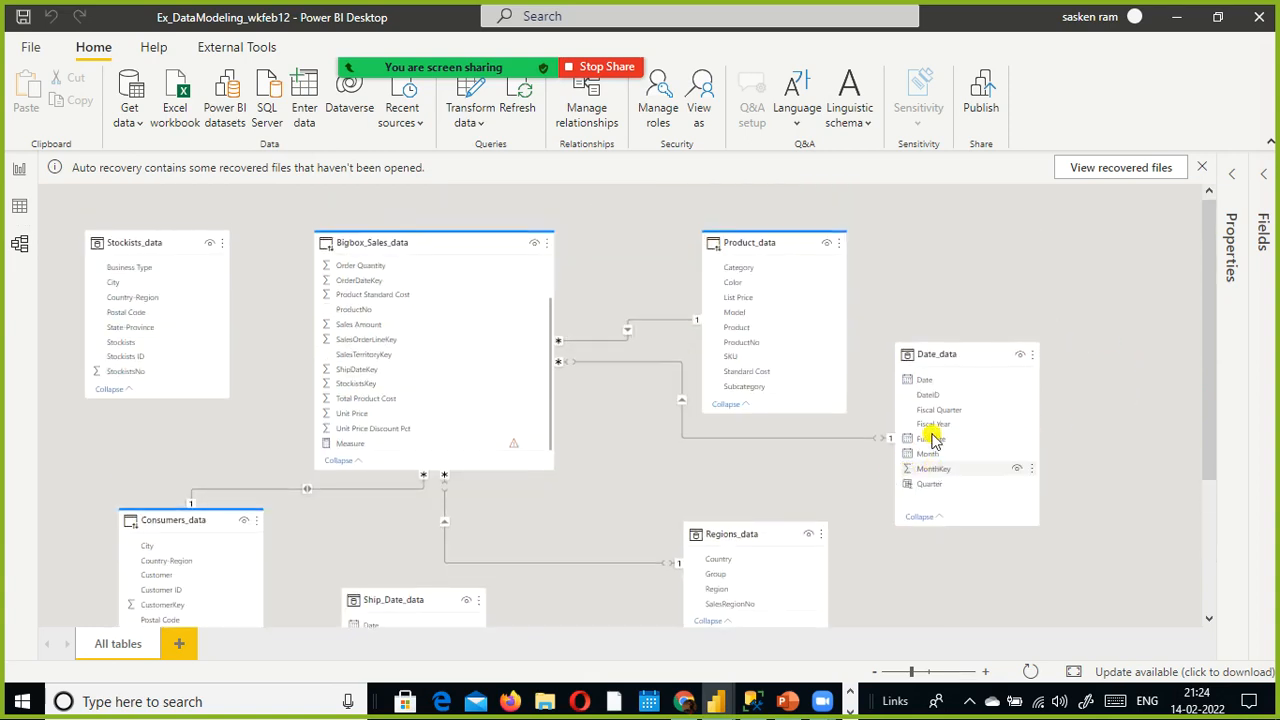
click(928, 398)
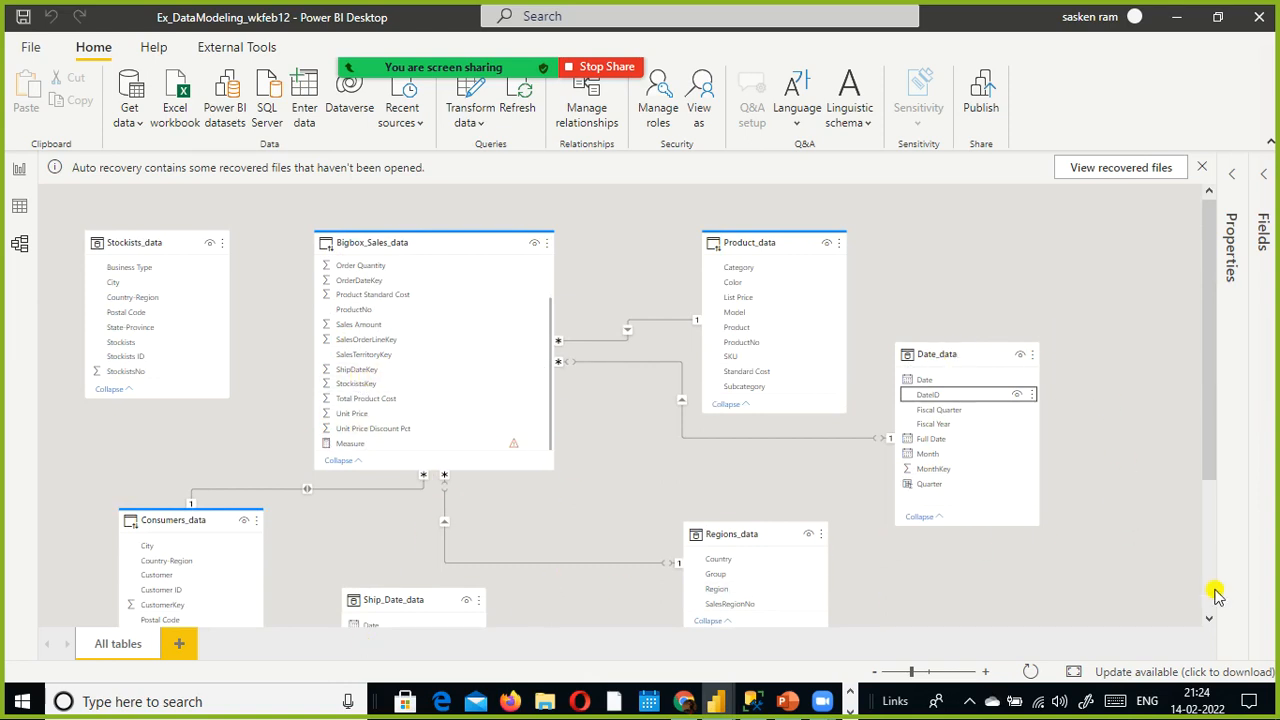
drag(918, 402, 444, 371)
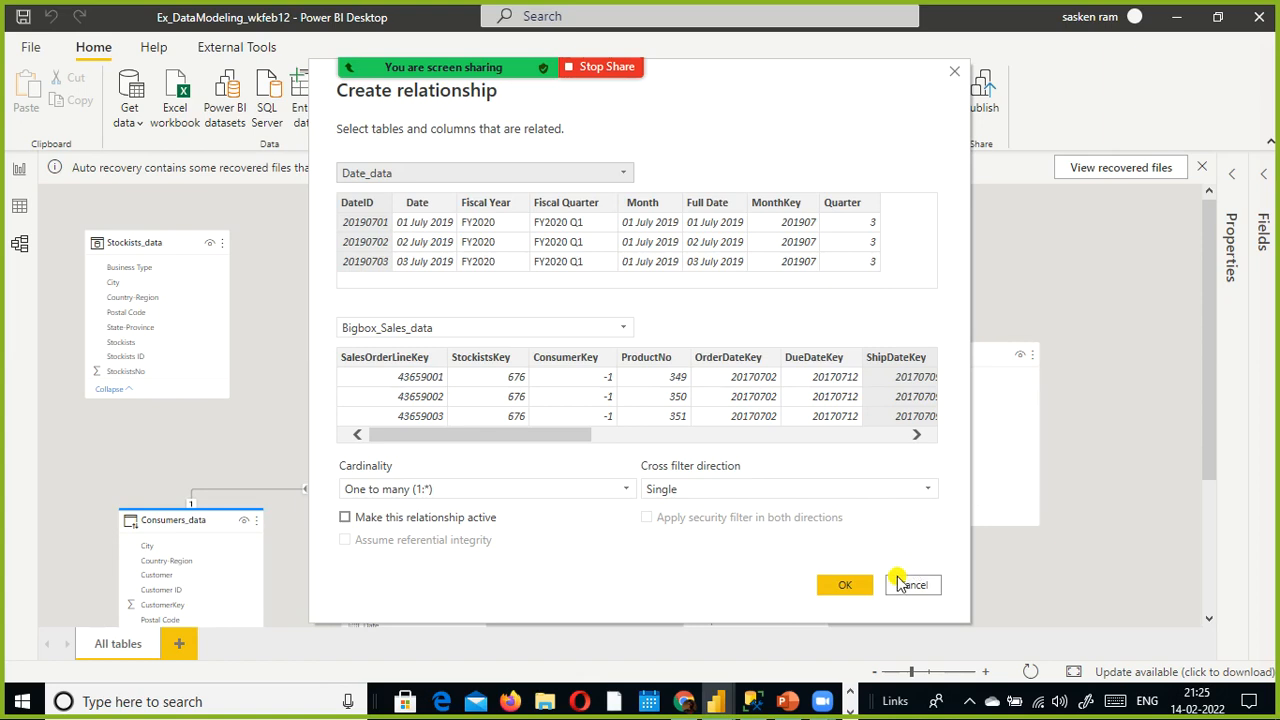
click(840, 585)
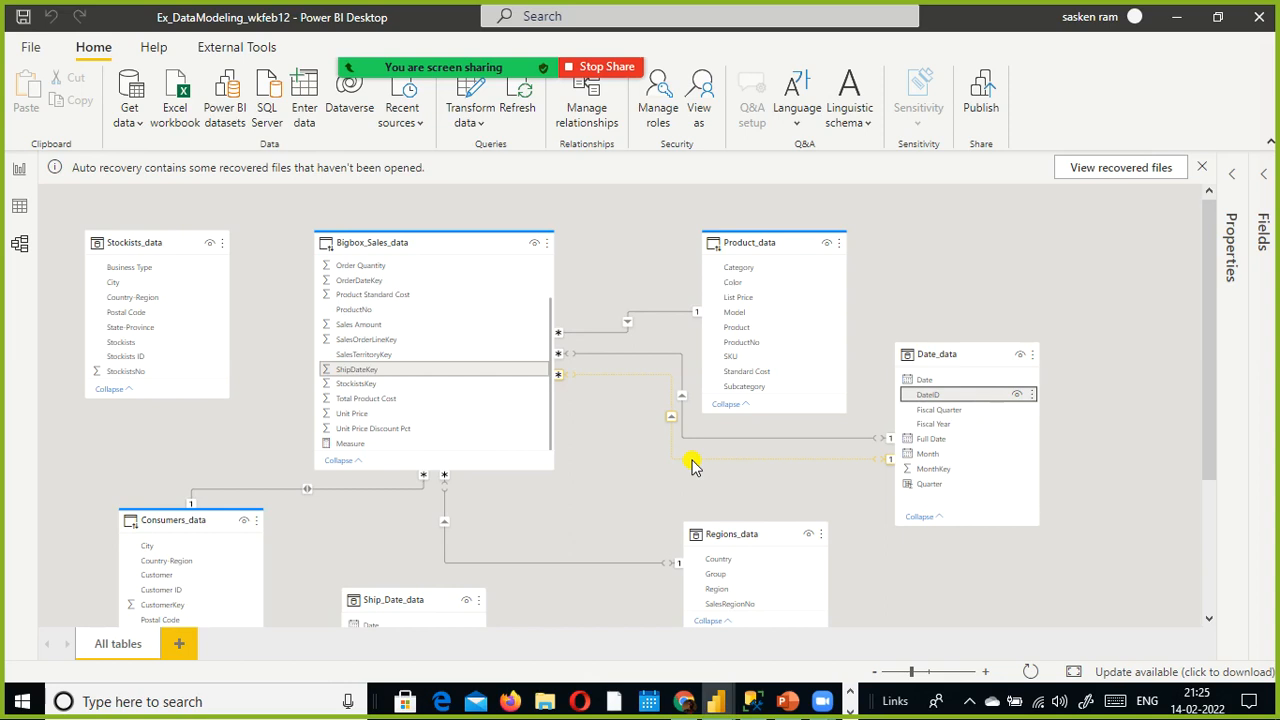
Step: On report Page 4, move the first quarterly sales table farther from the second and place an empty table visual below it
click(19, 169)
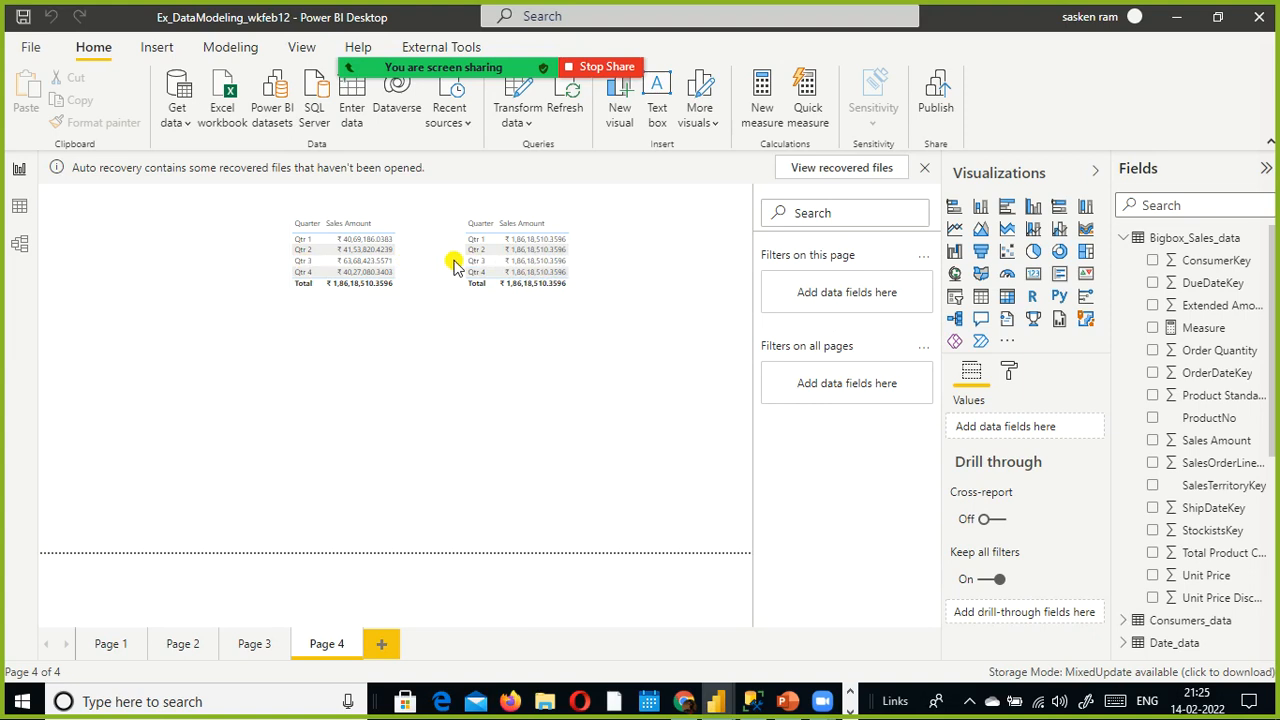
drag(380, 300, 207, 320)
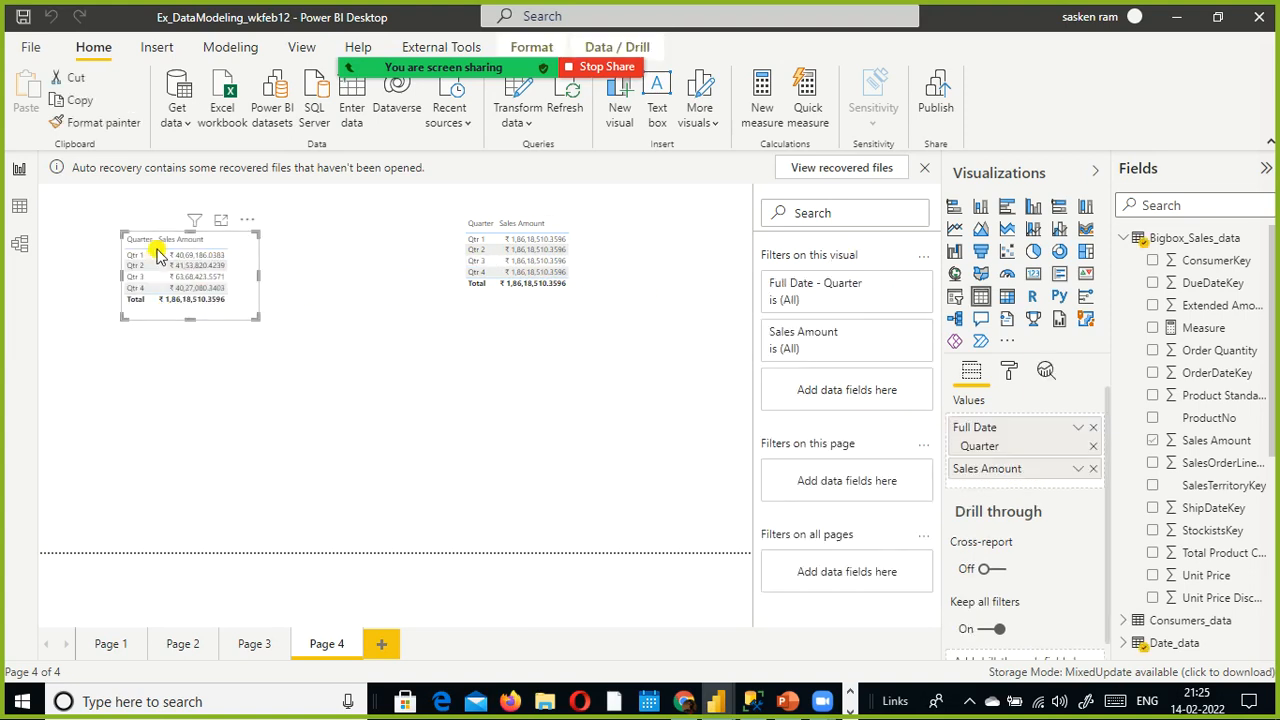
click(383, 323)
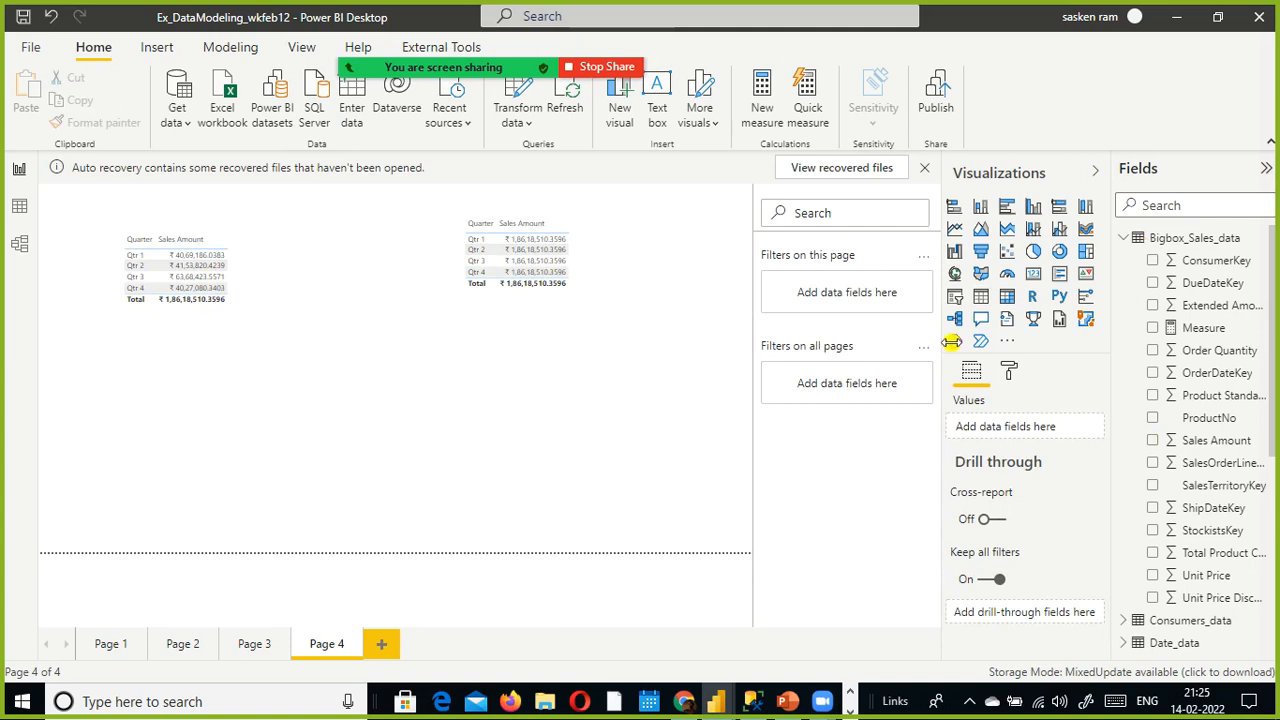
click(980, 298)
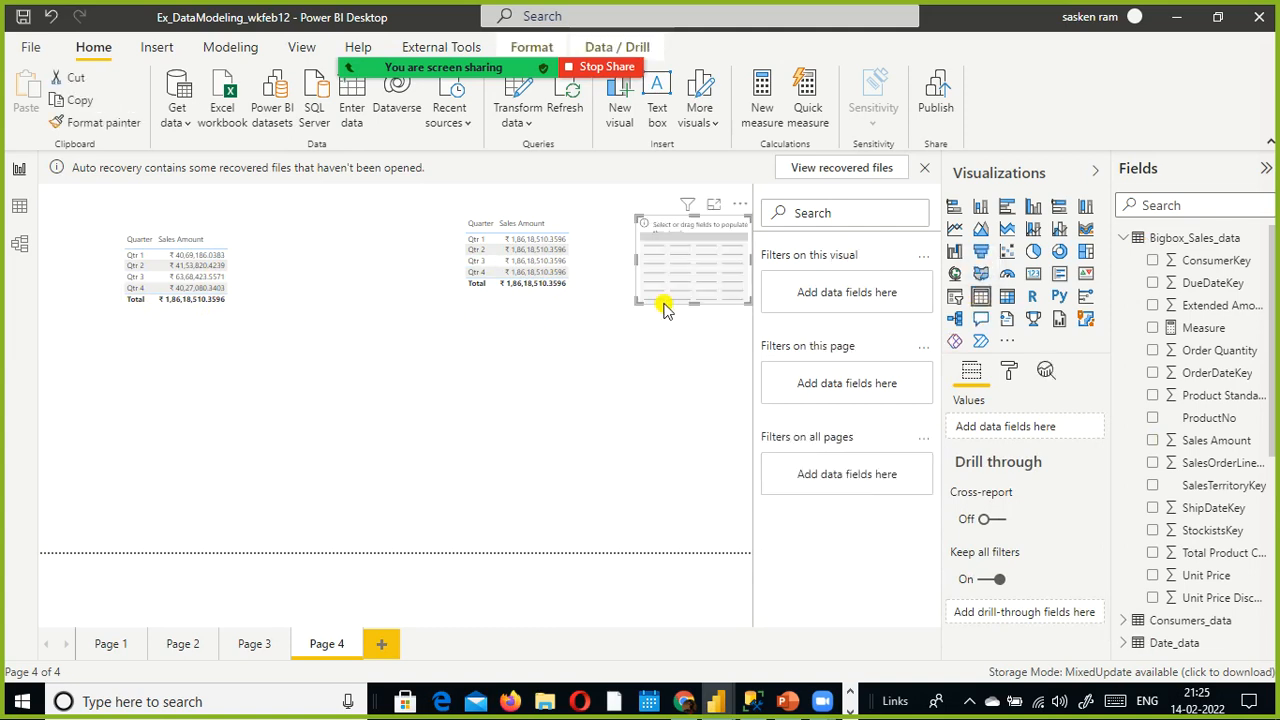
drag(273, 470, 203, 437)
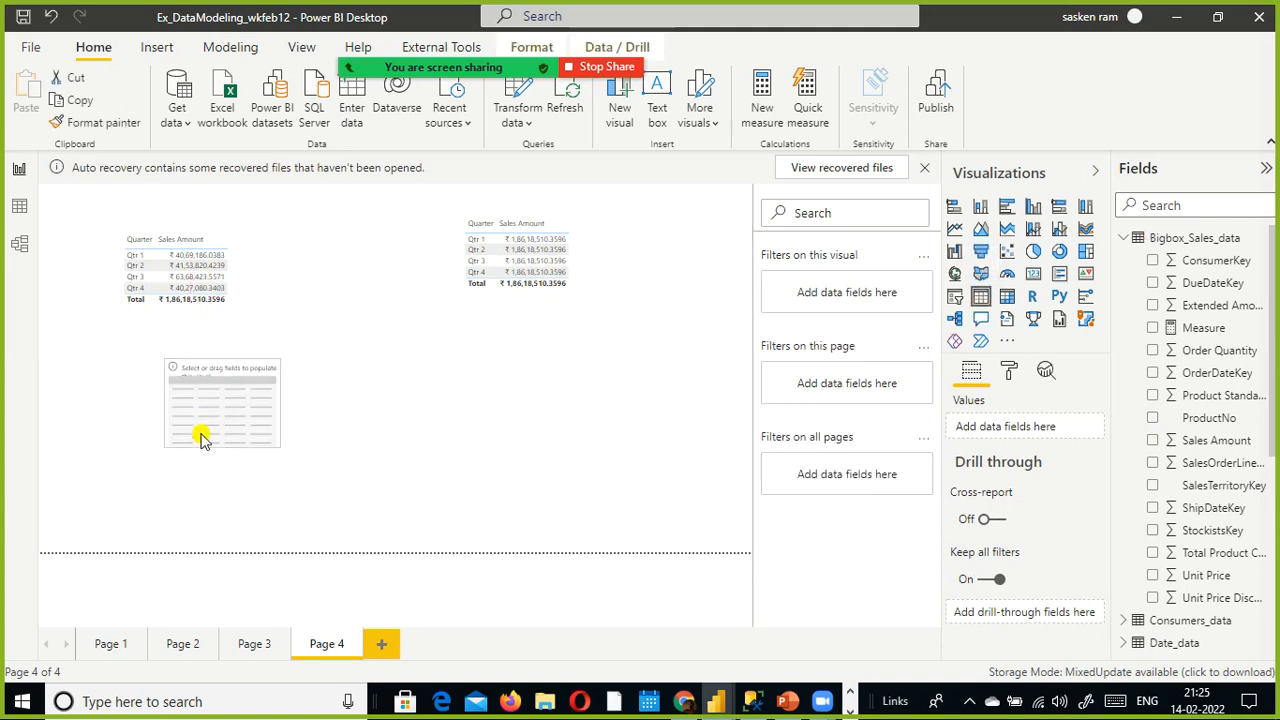
click(445, 435)
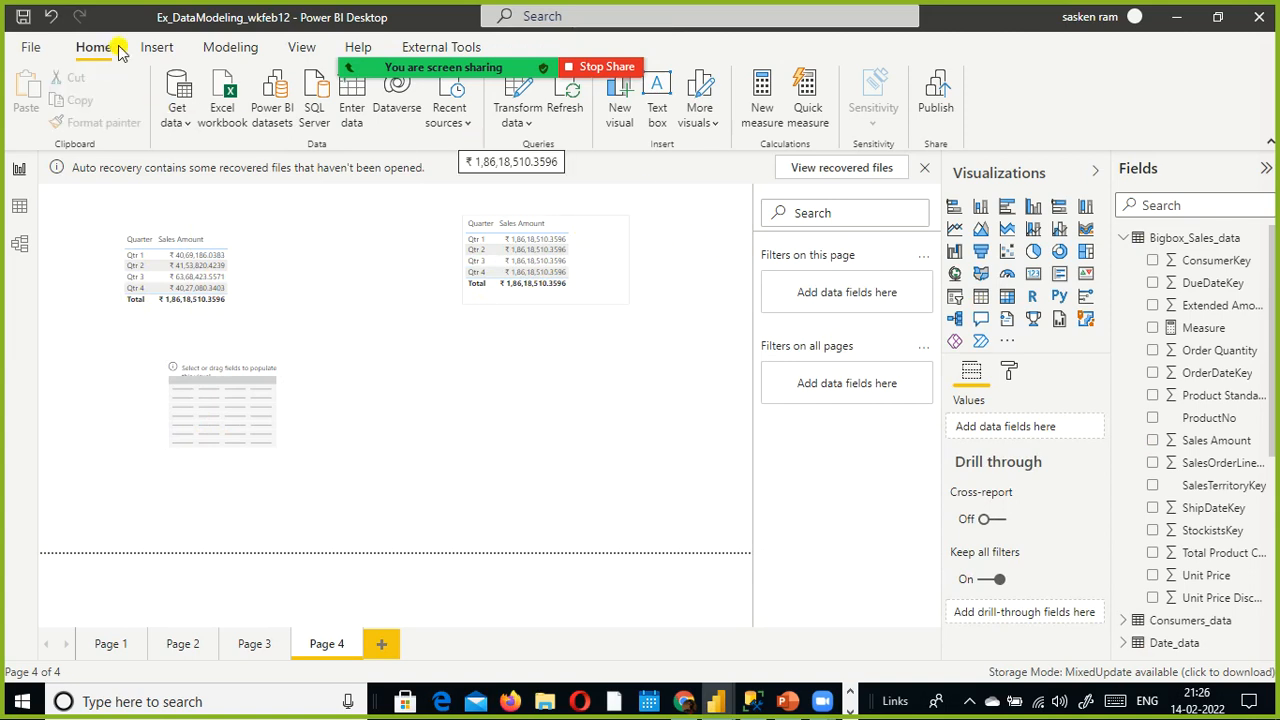
Step: Create a new measure in Bigbox_Sales_data named "Sales by ship date" and begin its formula with the CALCULATE function
click(218, 50)
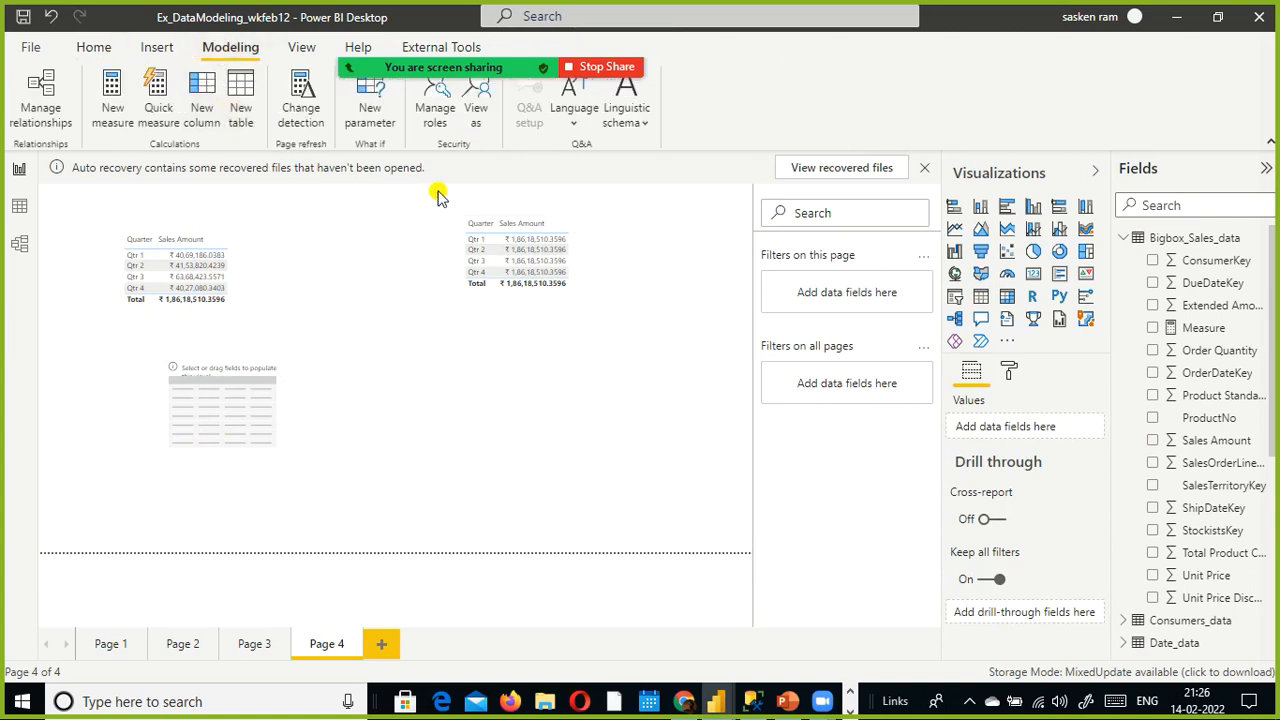
click(1260, 242)
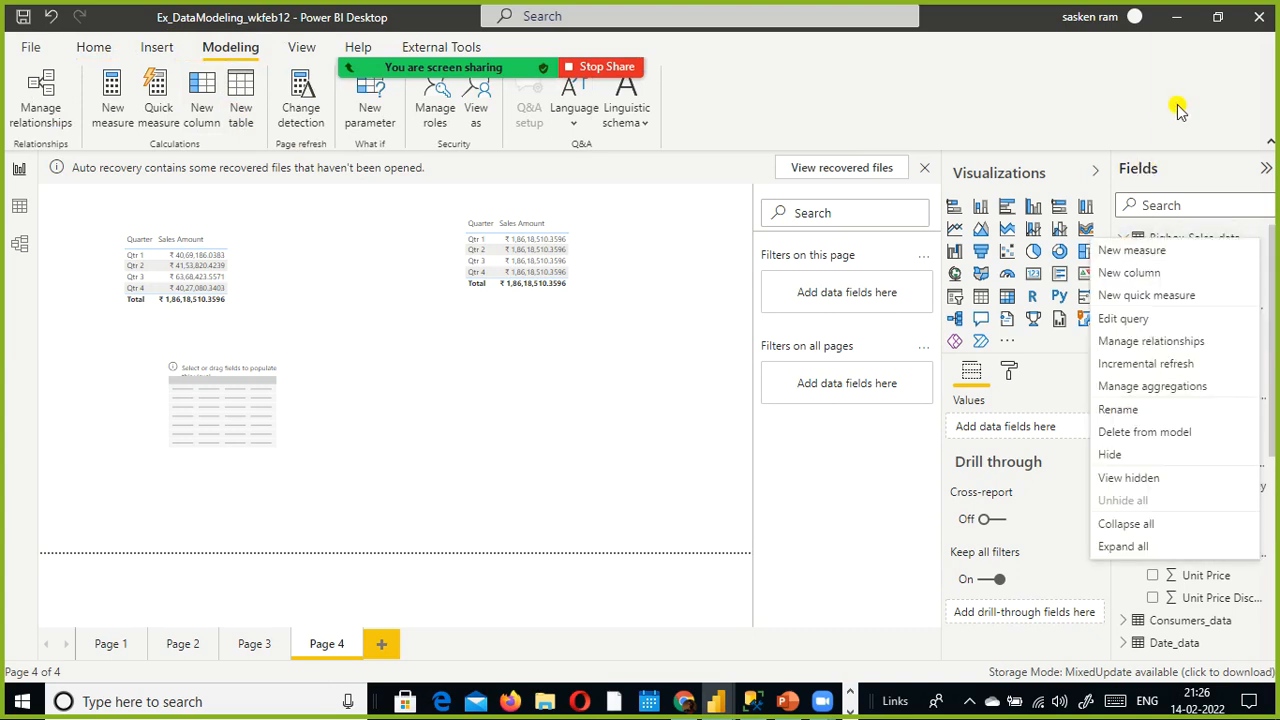
click(1256, 254)
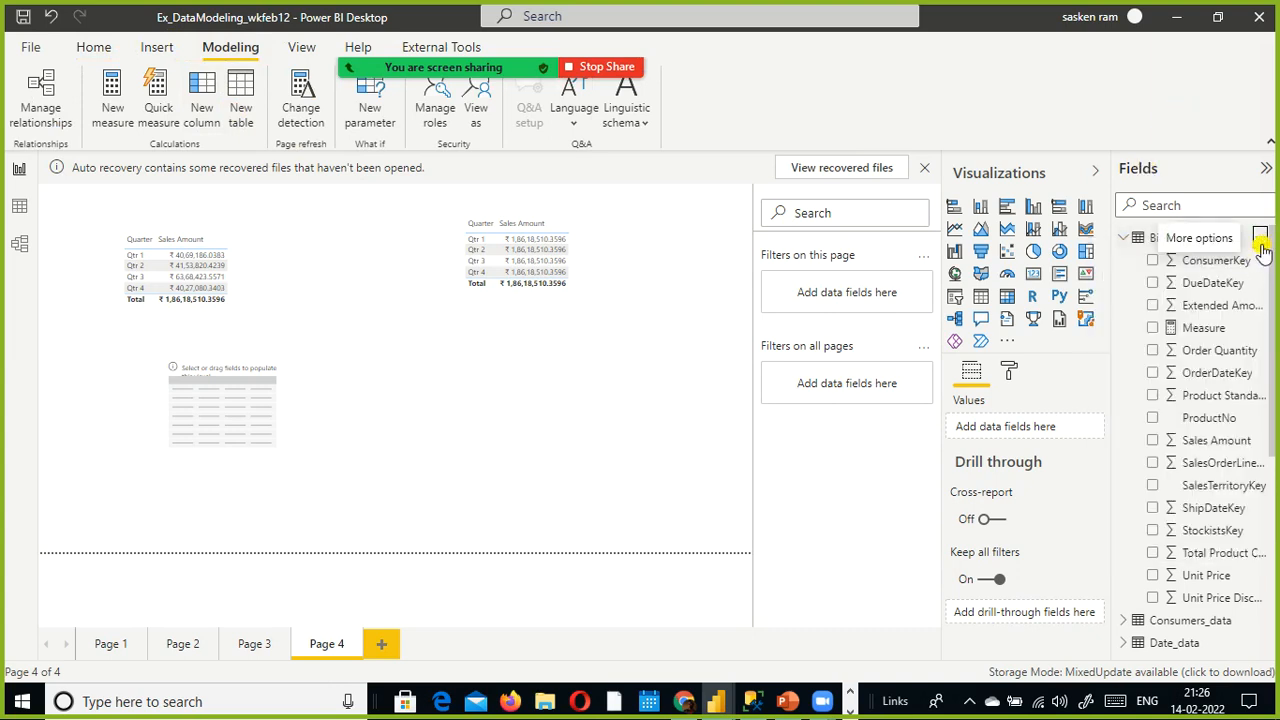
click(1262, 243)
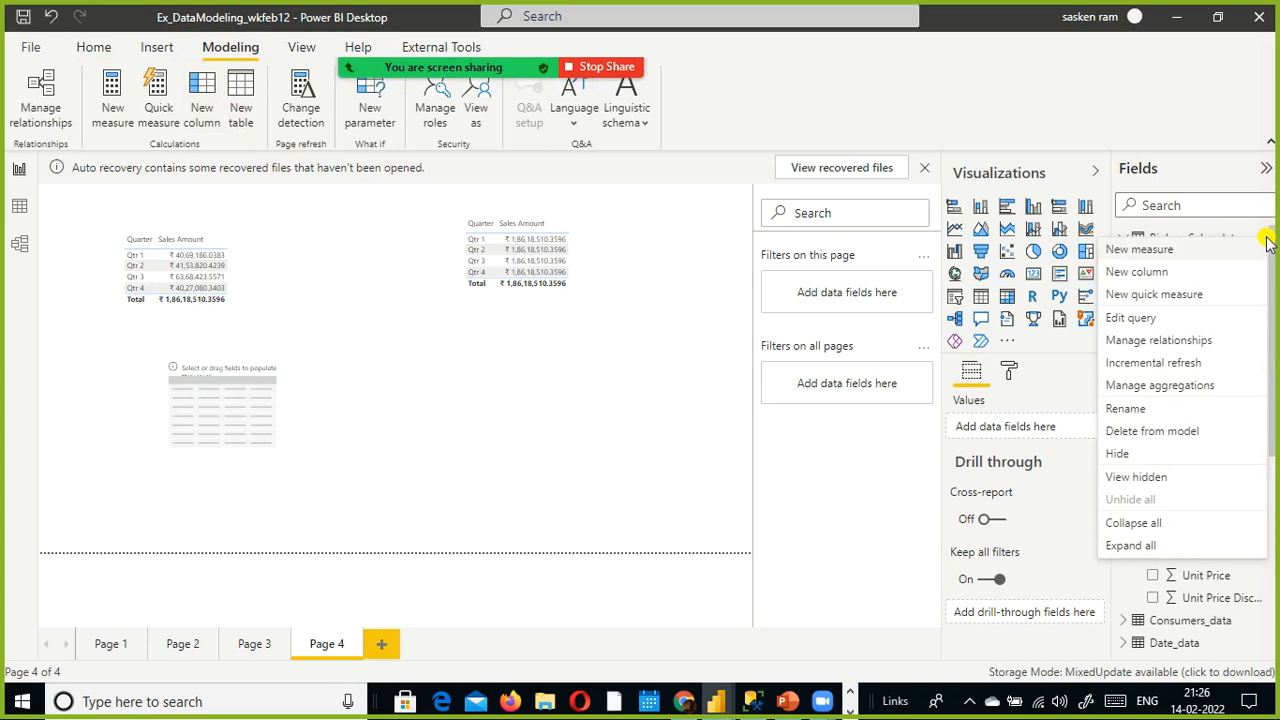
click(1126, 256)
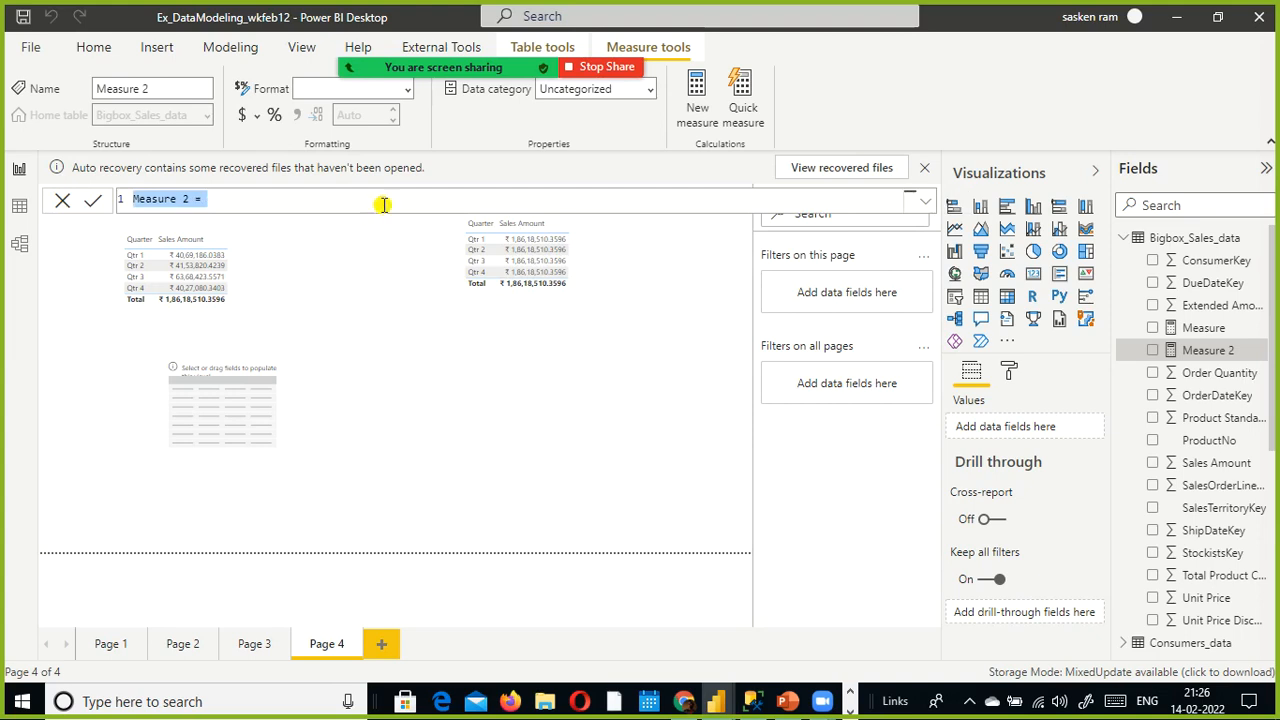
click(354, 198)
drag(354, 199, 5, 177)
text(Sales by sh)
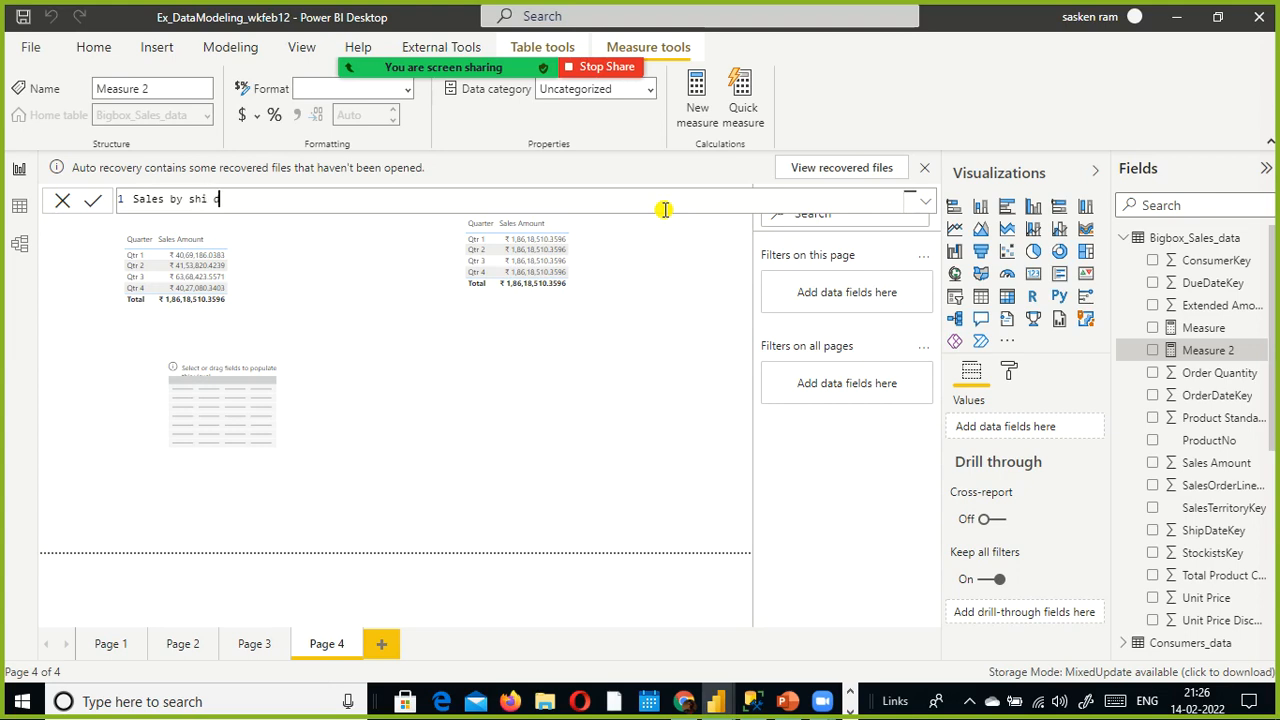
text(ip date = CALCULATE()
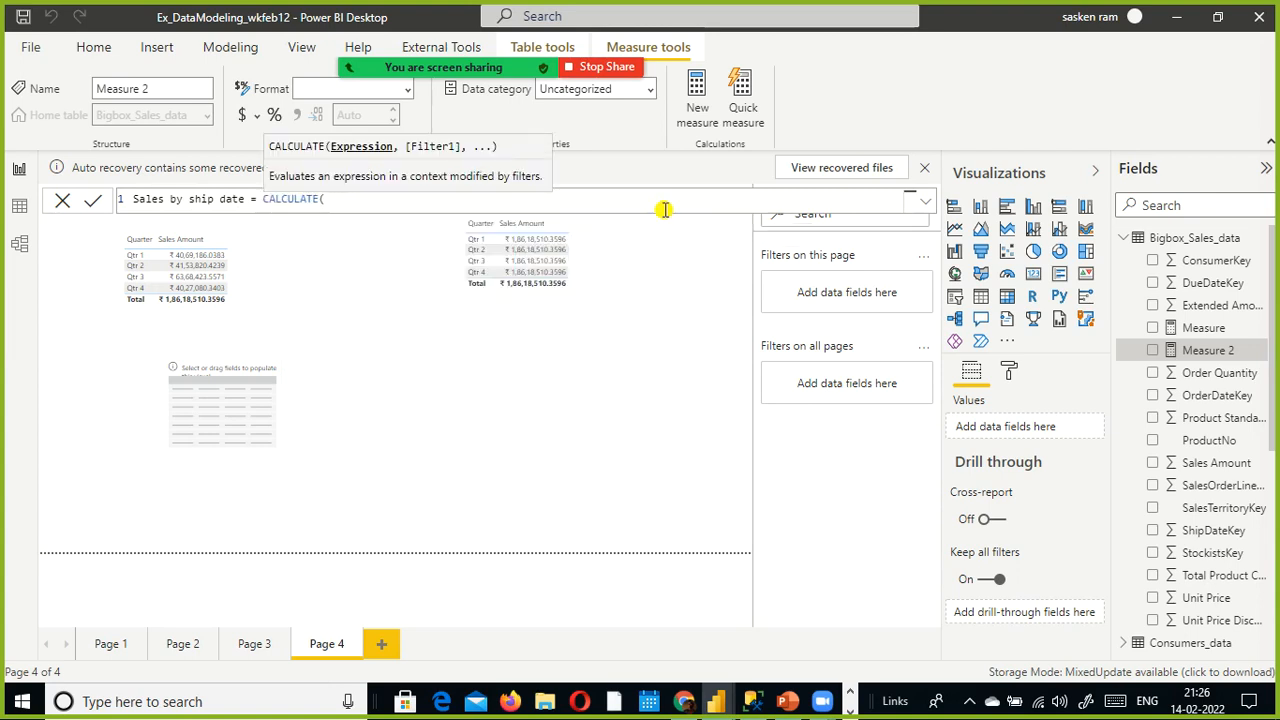
Step: Enter the sum of Bigbox_Sales_data[Sales Amount] as the CALCULATE expression
text(sum)
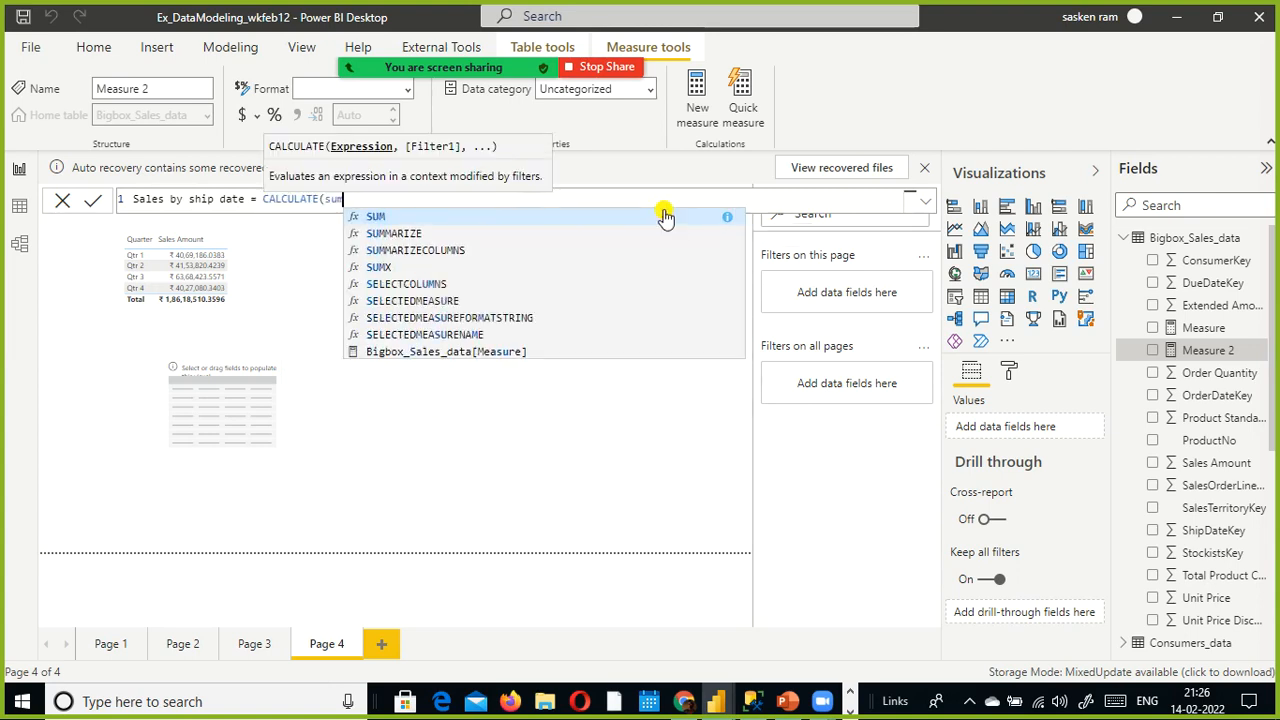
text((sales)
key(Down)
key(Down)
key(Down)
key(Down)
key(Down)
key(Down)
key(Down)
key(Down)
key(Tab)
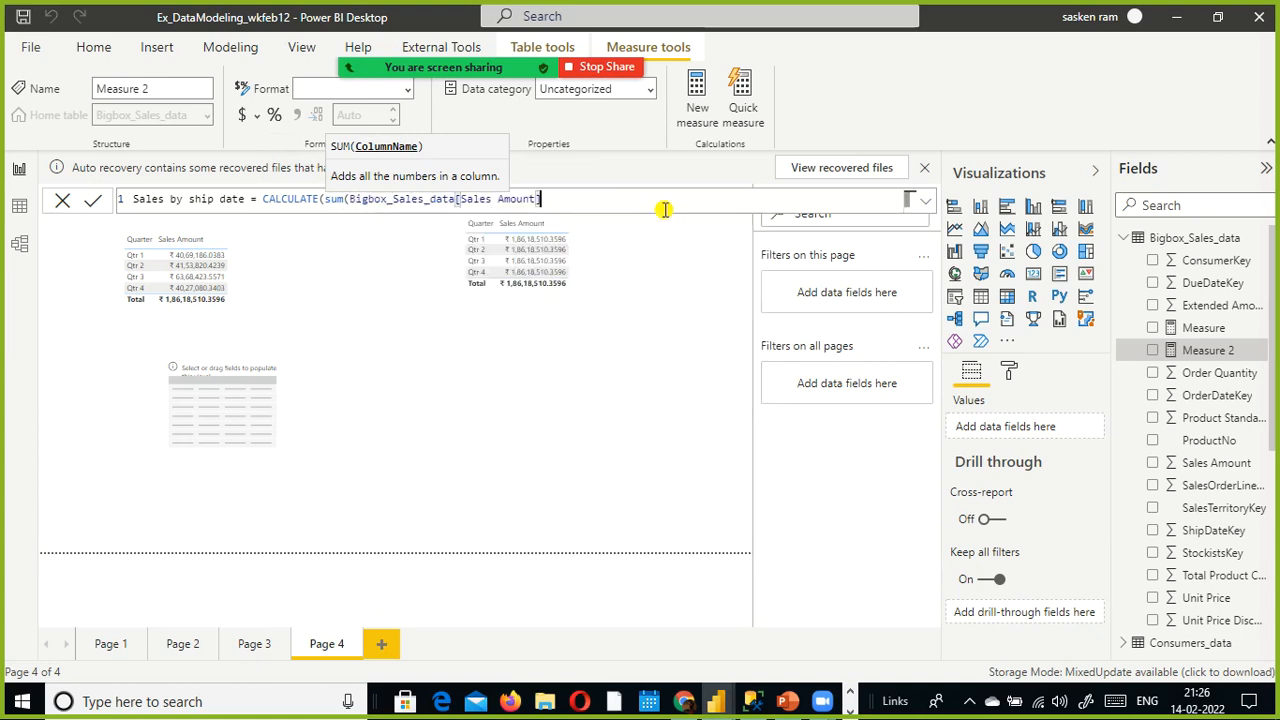
text())
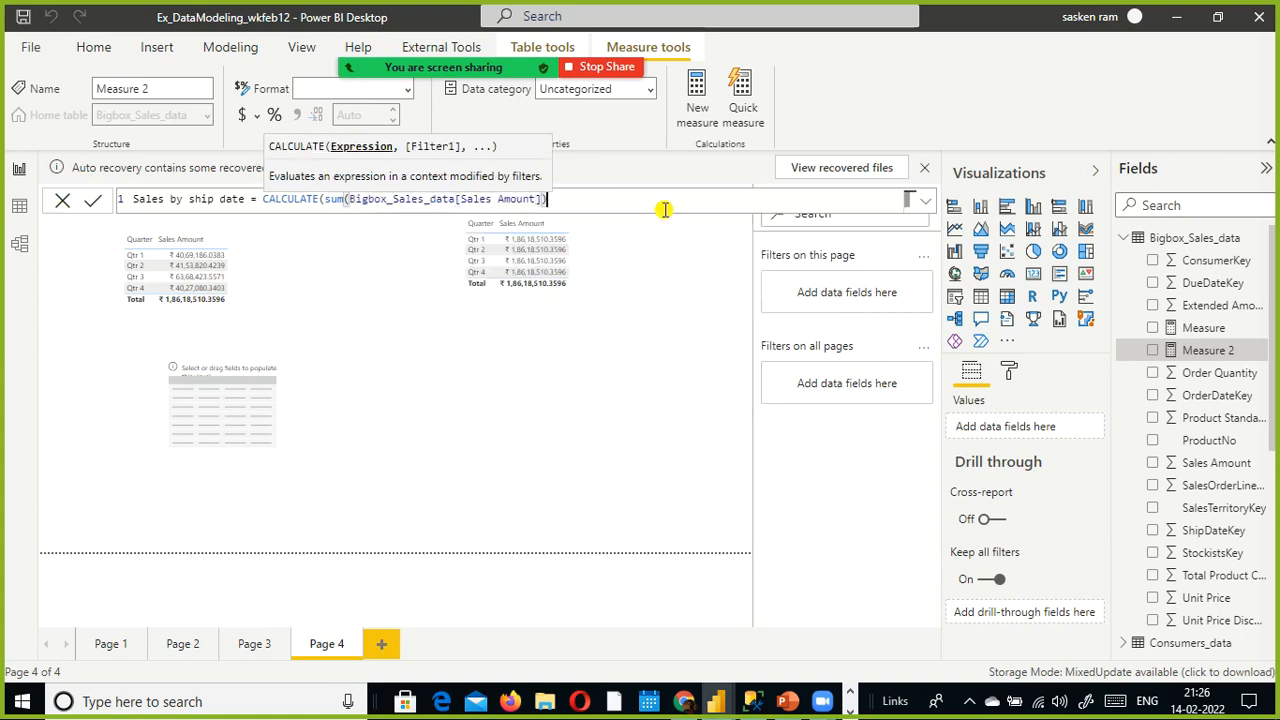
Step: Add USERELATIONSHIP as the CALCULATE filter, with Bigbox_Sales_data[ShipDateKey] as its first column
key(BackSpace)
text(, userel)
key(Tab)
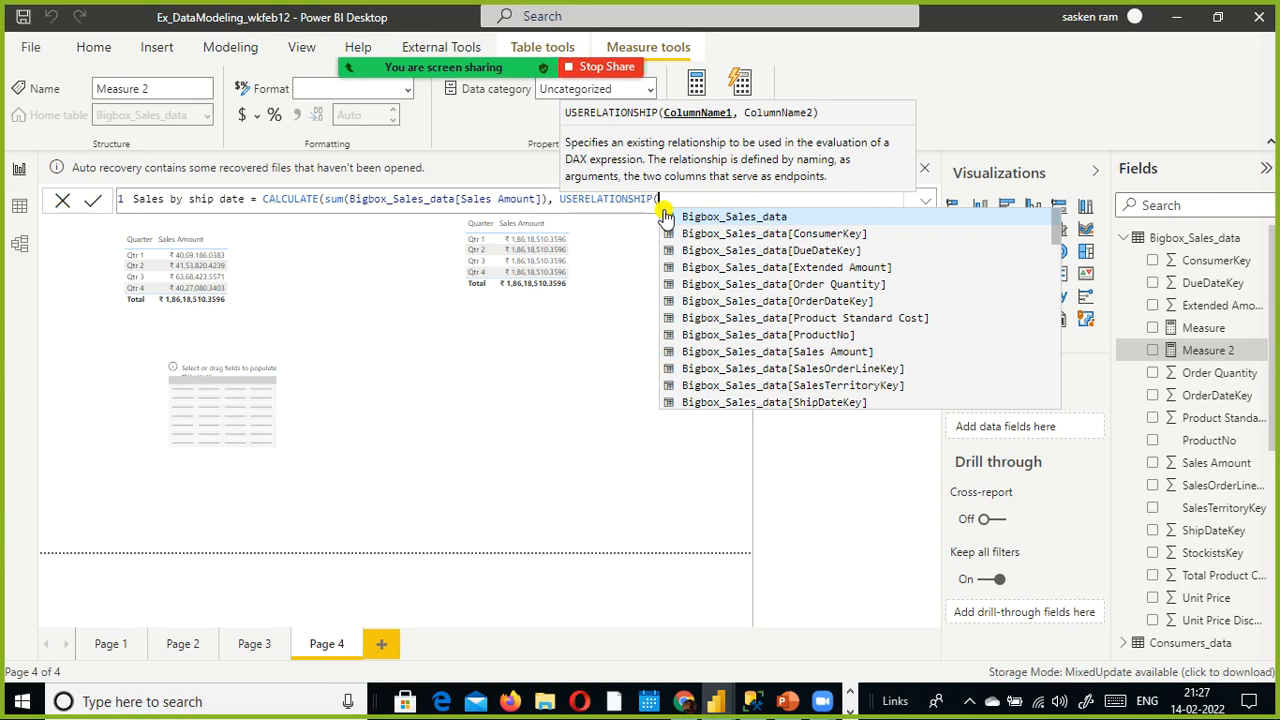
key(Down)
key(Down)
key(Down)
key(Down)
key(Down)
key(Down)
key(Down)
key(Down)
key(Down)
key(Down)
key(Down)
key(Down)
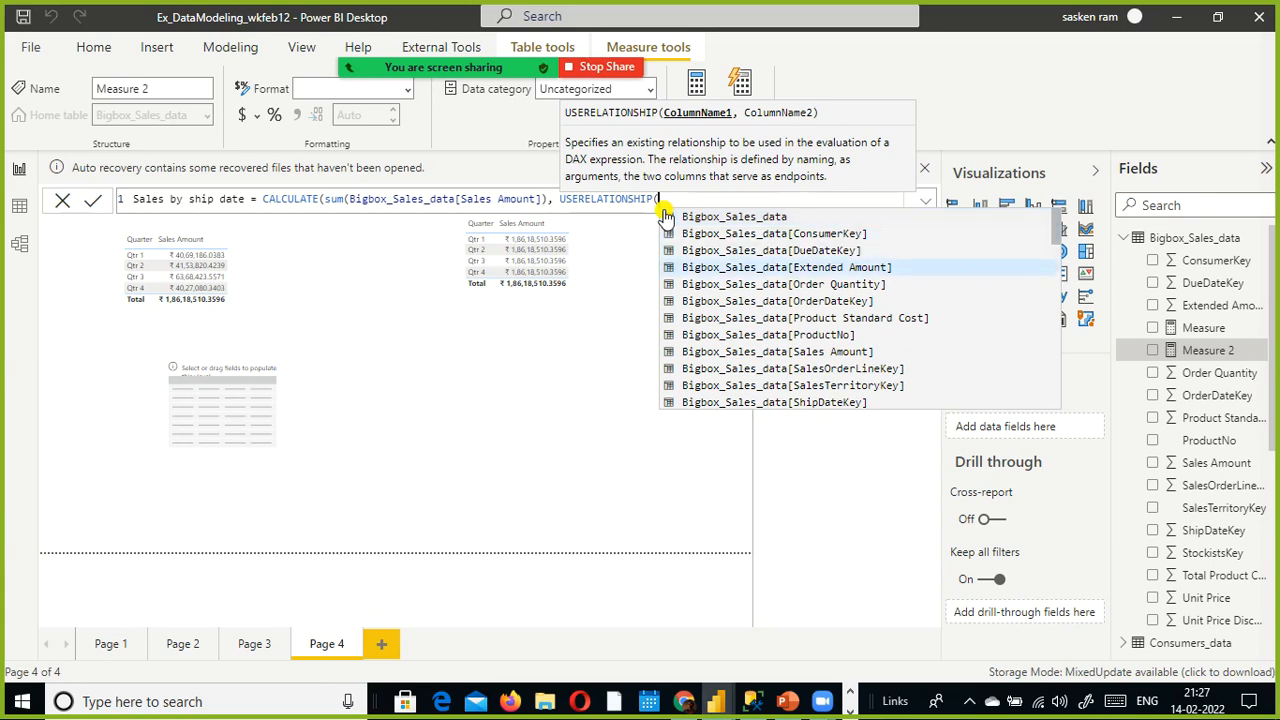
key(Up)
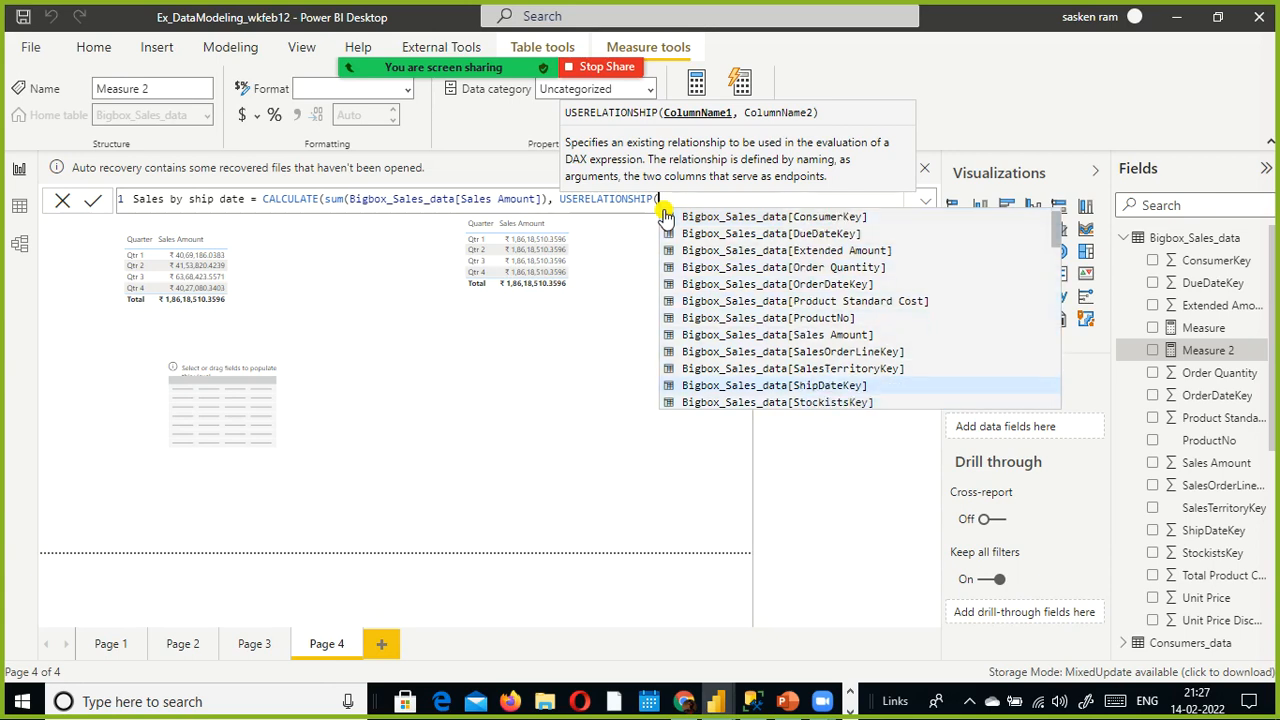
key(Tab)
text(, )
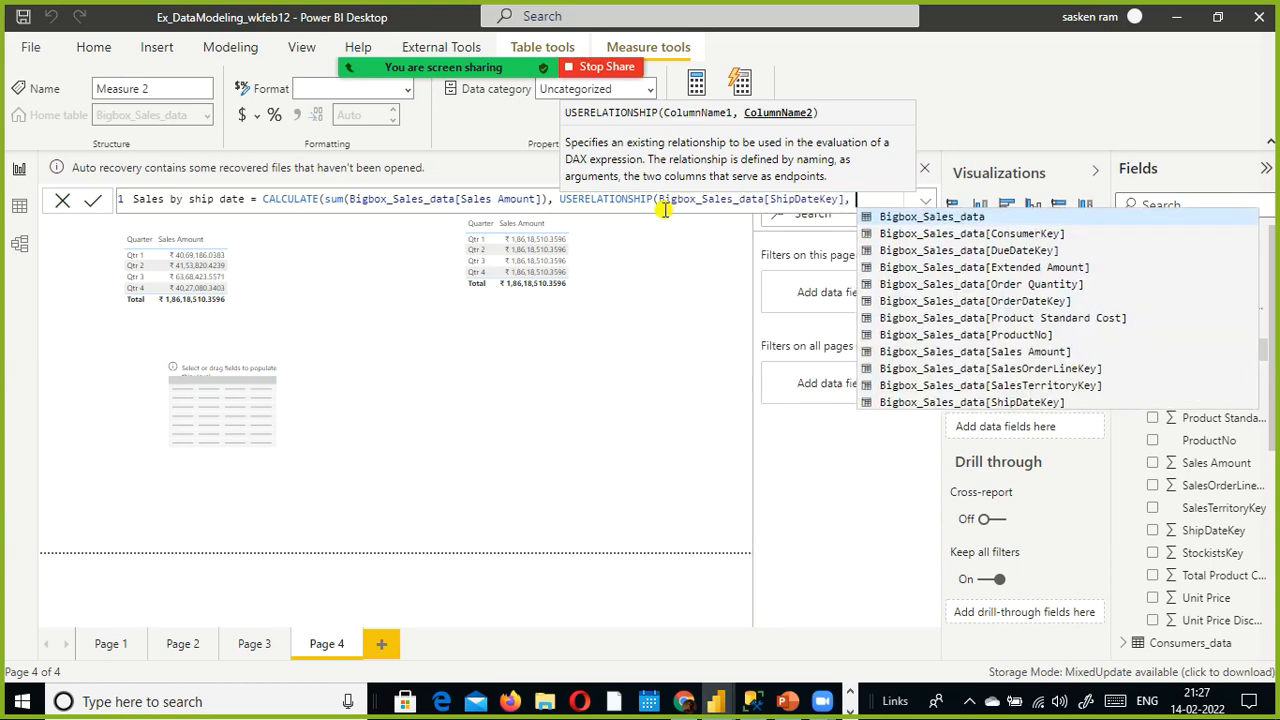
Step: Enter Date_data[Date].[Day] as the second USERELATIONSHIP column and close that function
text(date_date)
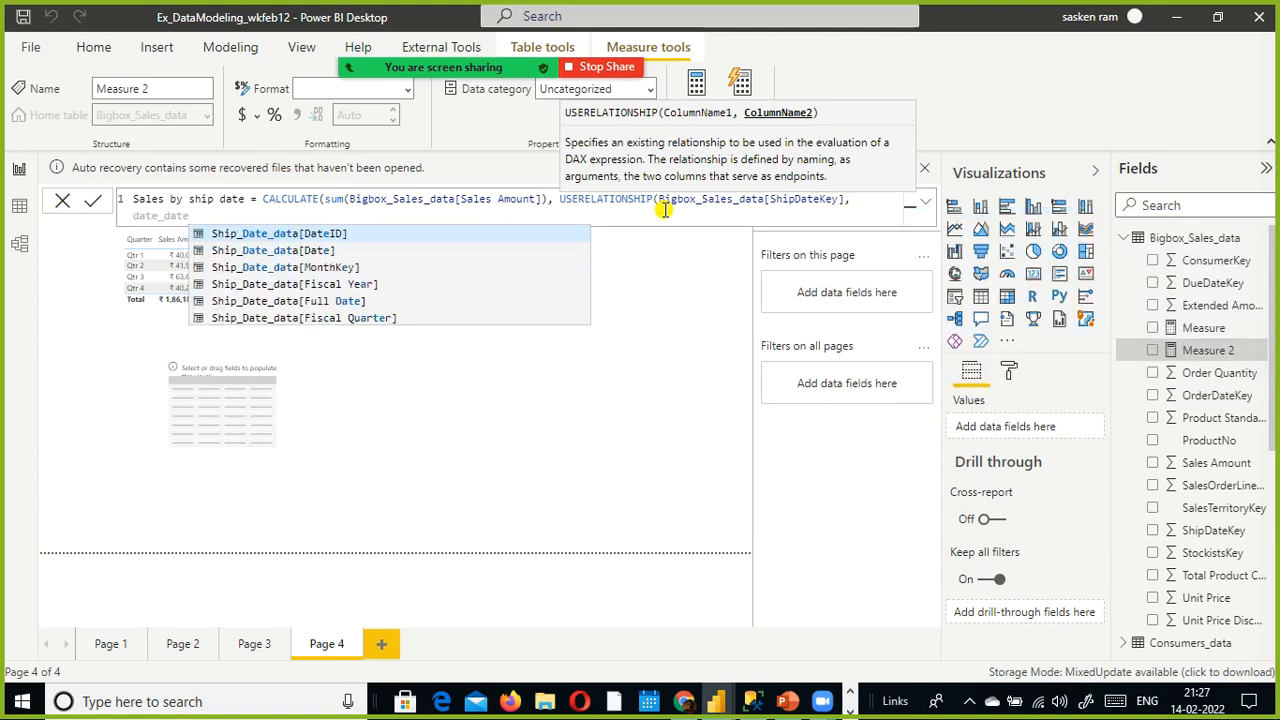
text(()
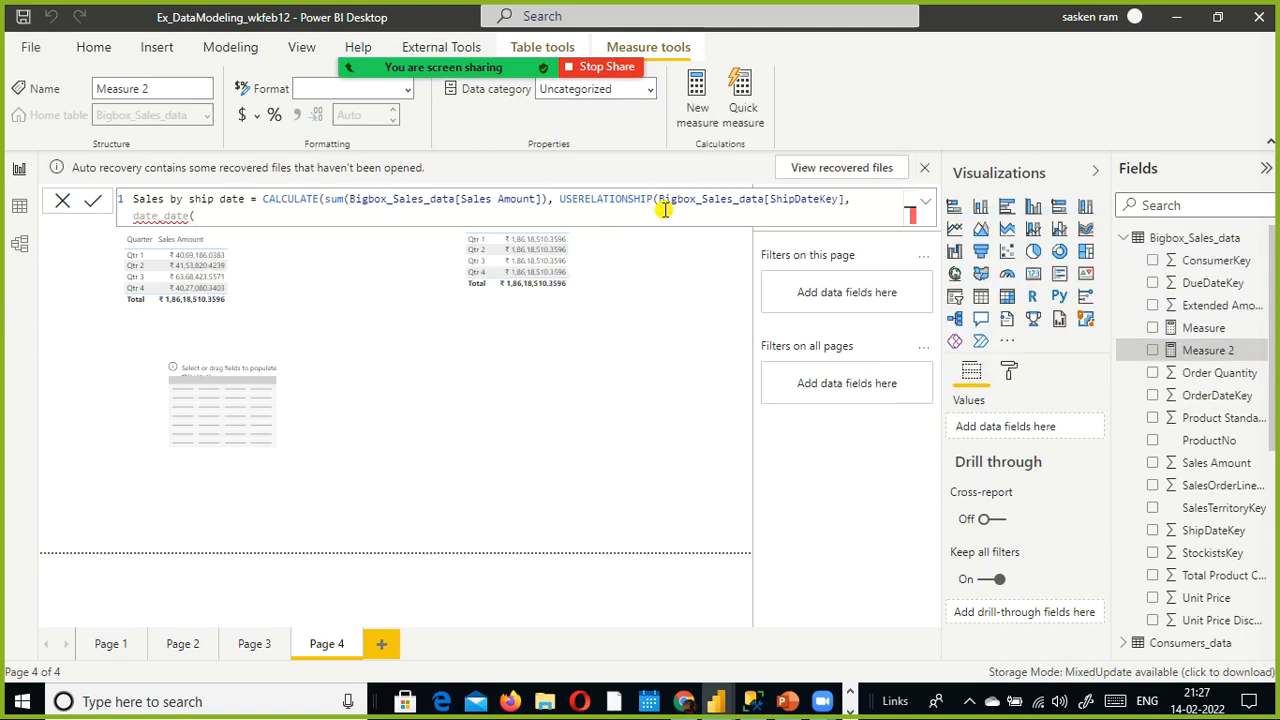
key(BackSpace)
key(BackSpace)
text(a)
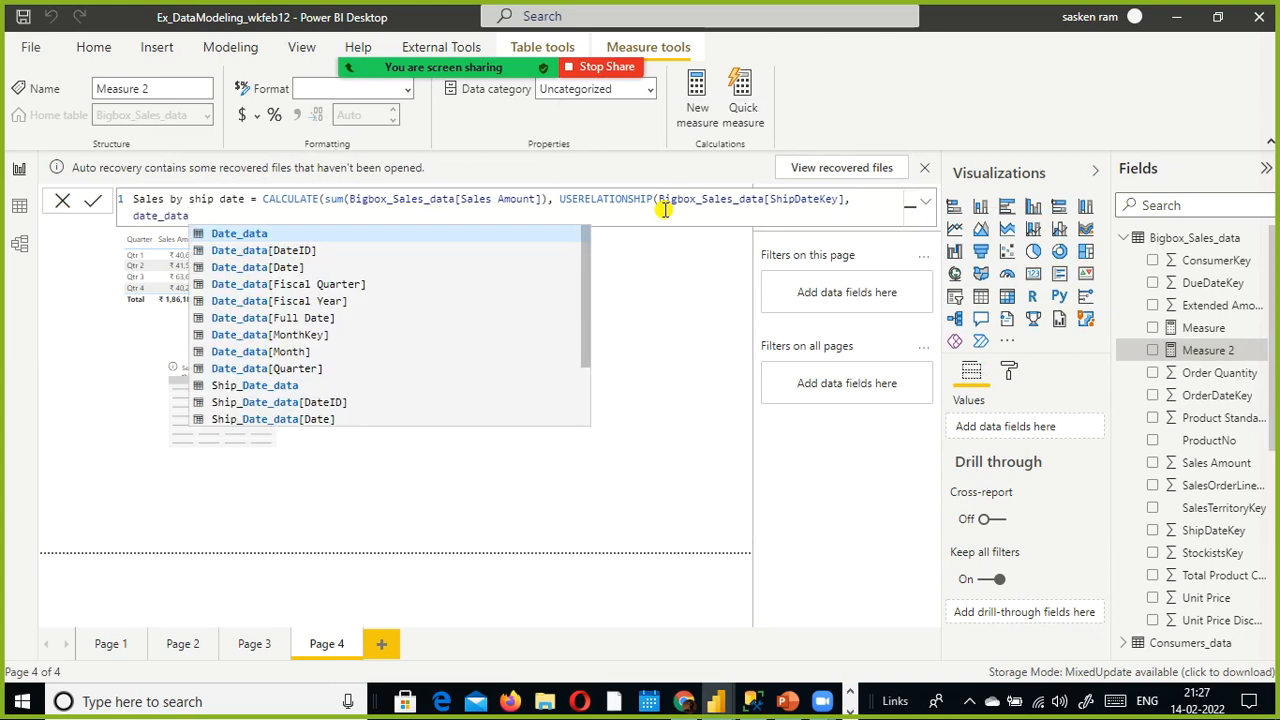
text([)
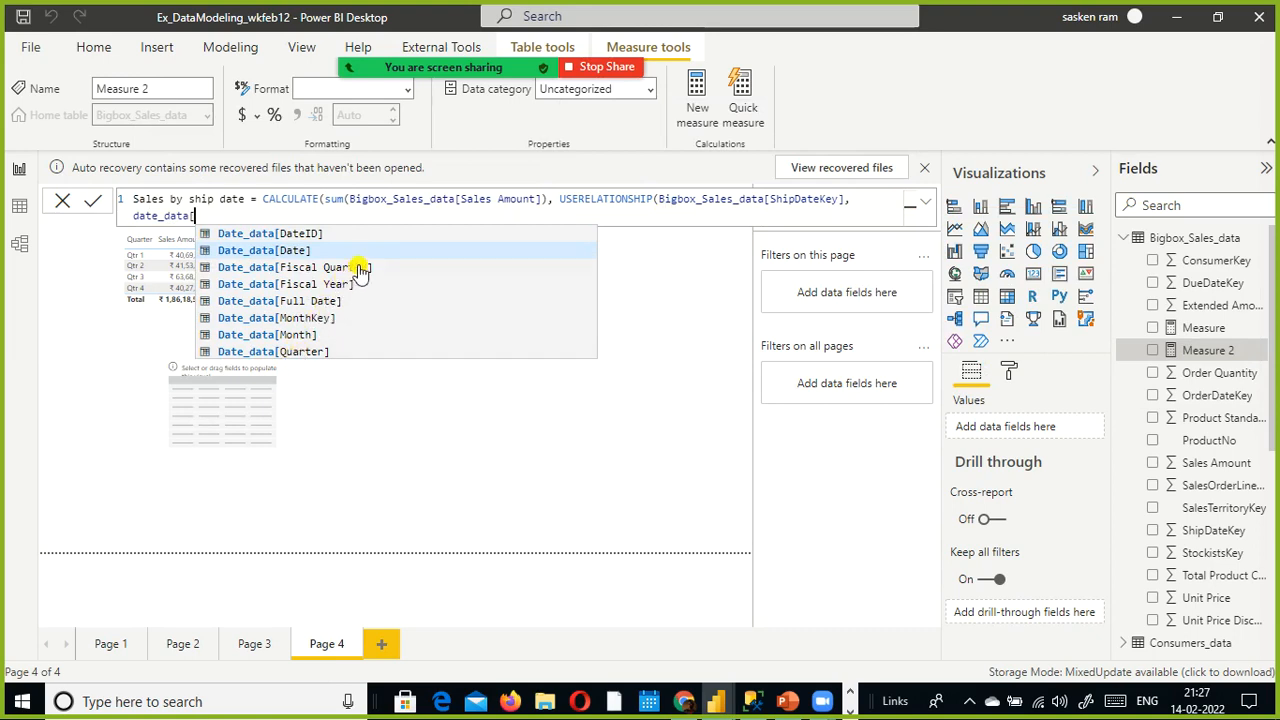
double_click(298, 251)
text(.)
double_click(286, 251)
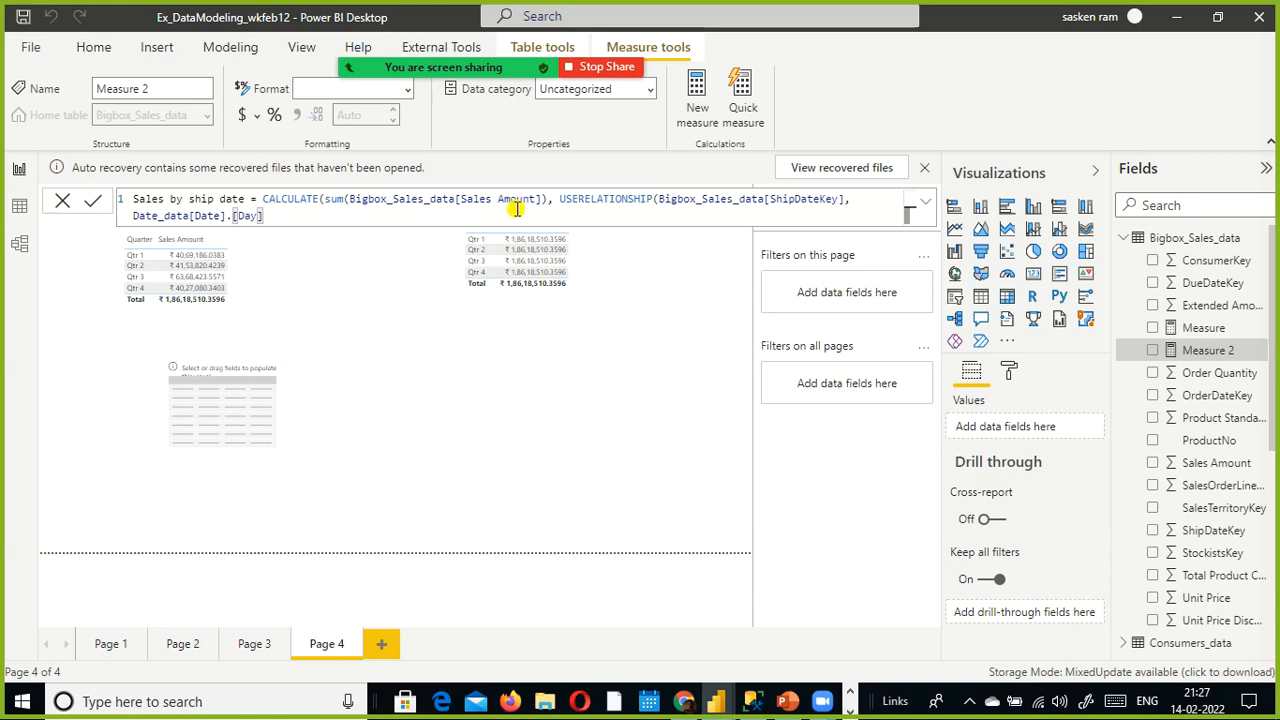
text())
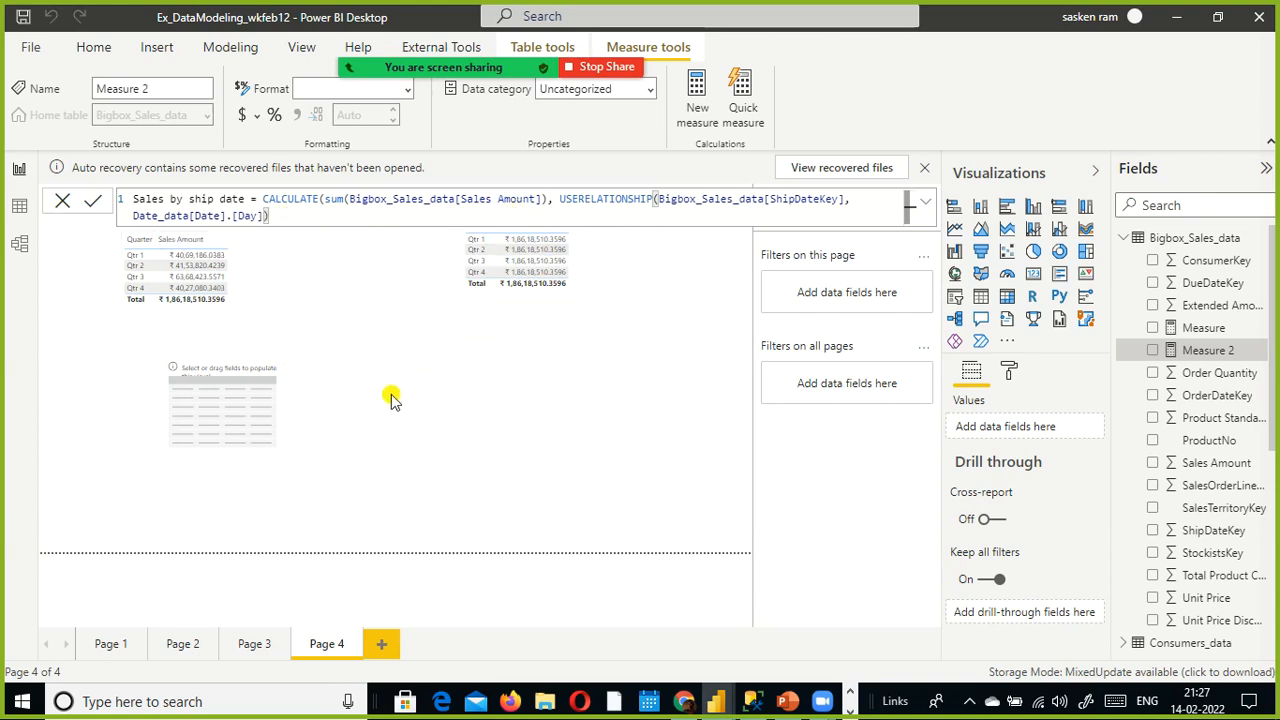
Step: Replace the second USERELATIONSHIP column with Date_data[Date].[Date] and close the function again
key(BackSpace)
key(BackSpace)
key(BackSpace)
key(BackSpace)
key(BackSpace)
key(BackSpace)
key(BackSpace)
key(BackSpace)
key(BackSpace)
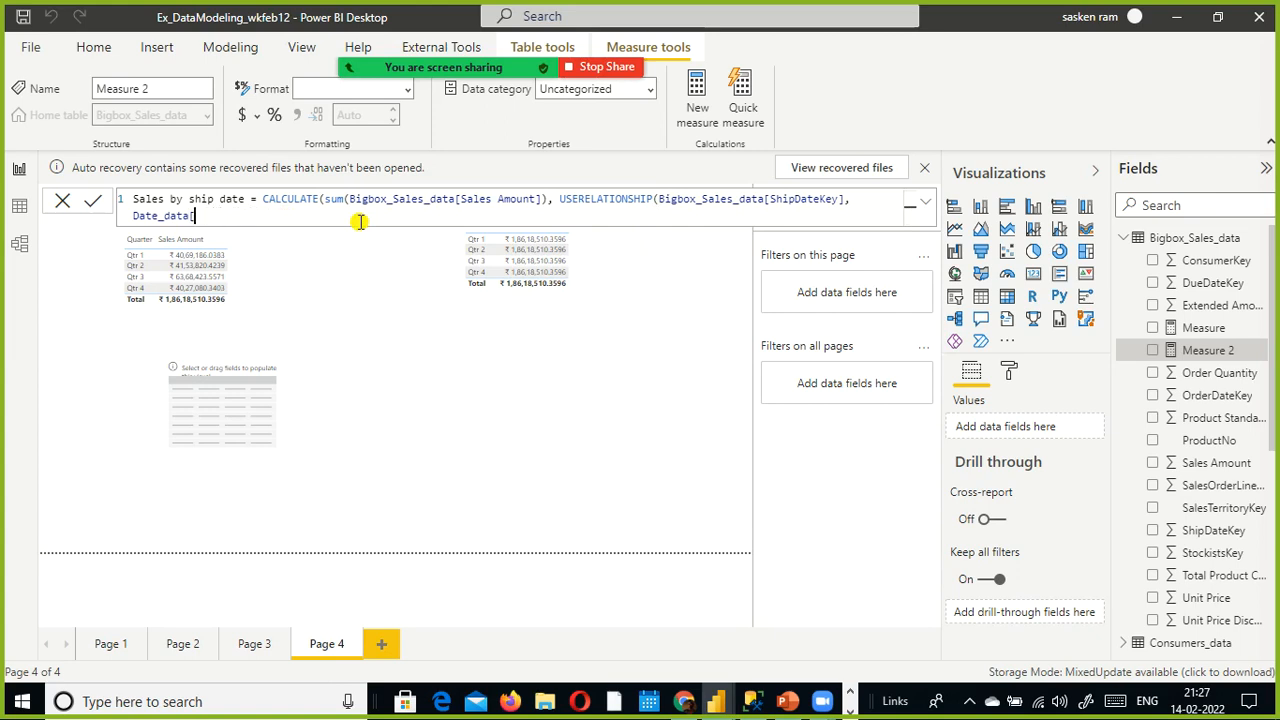
text([)
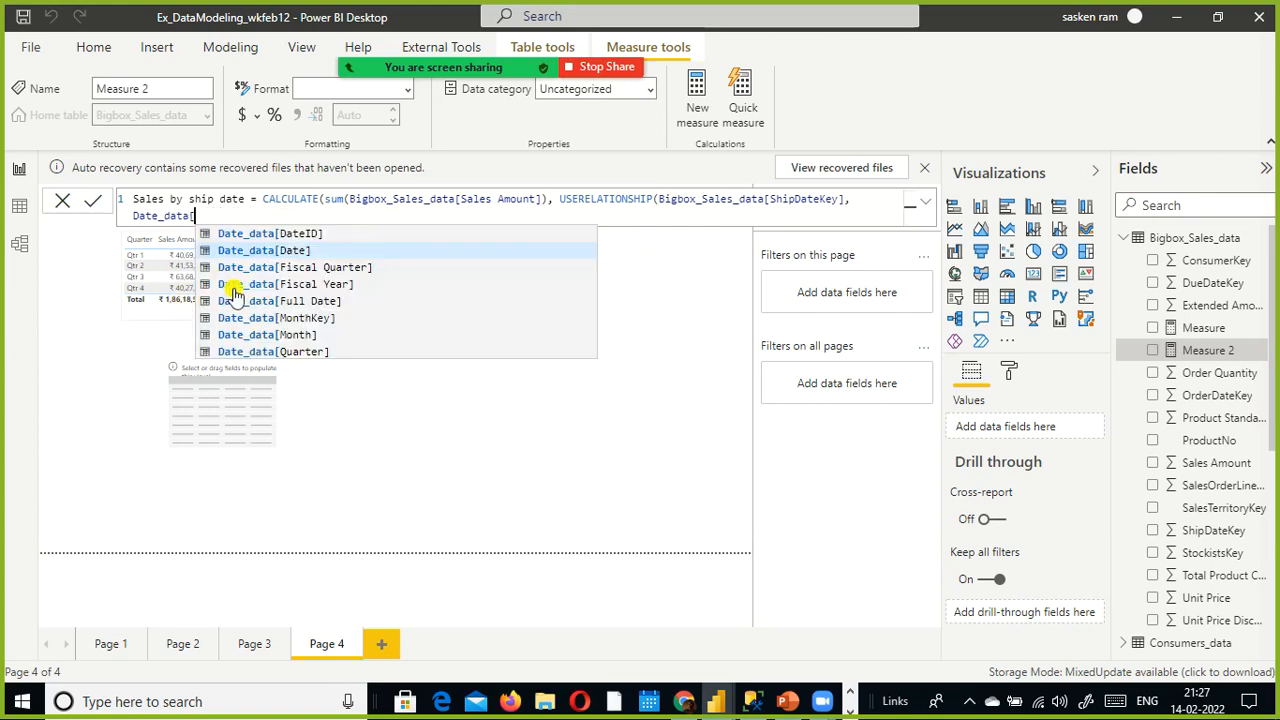
click(297, 250)
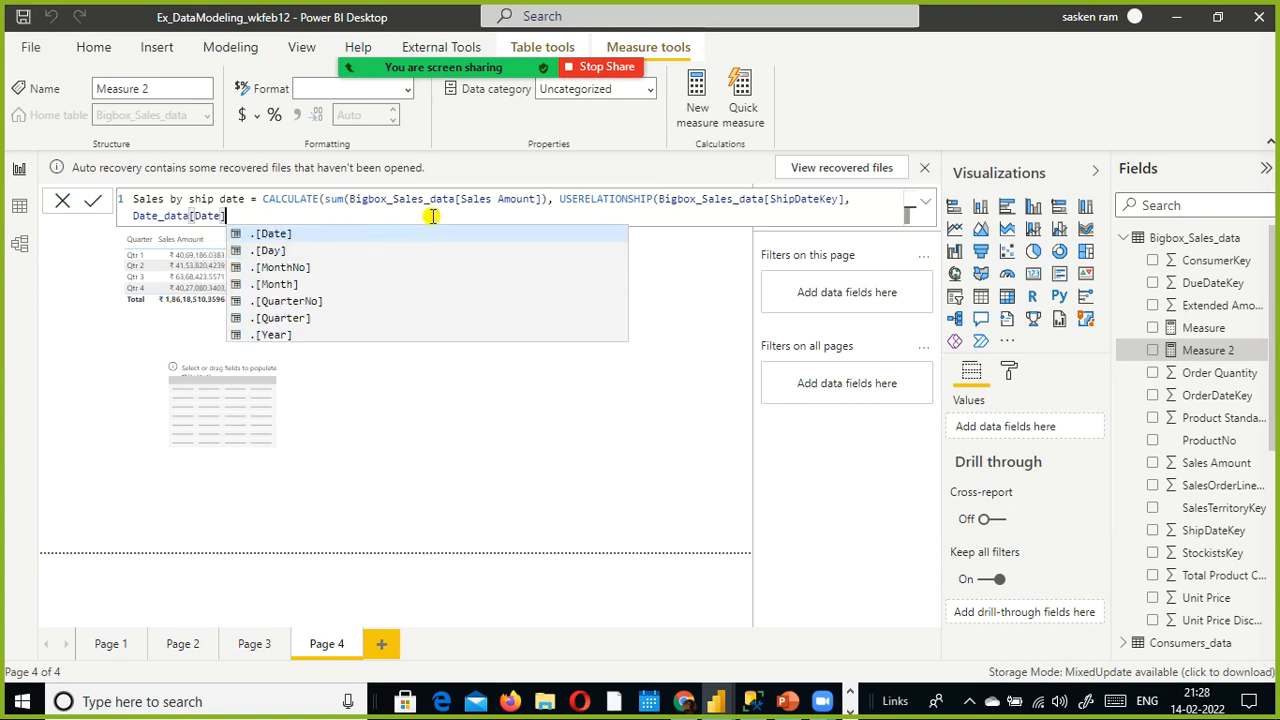
click(274, 234)
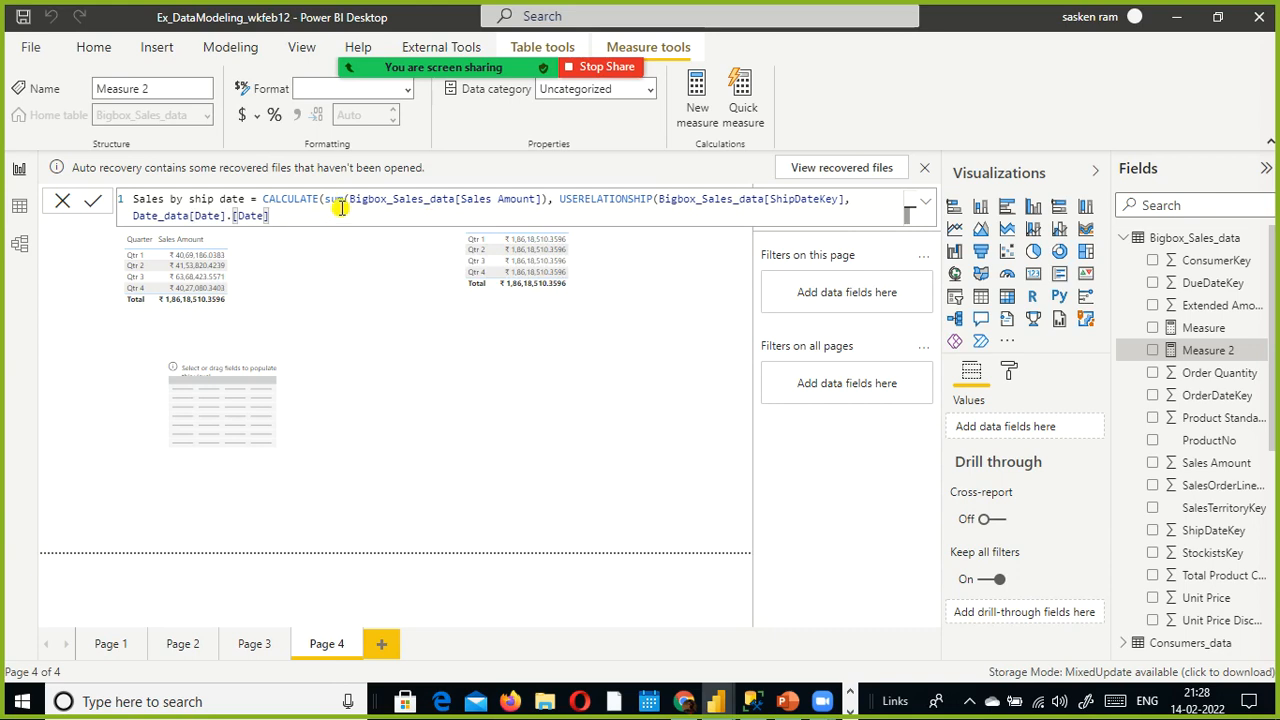
text())
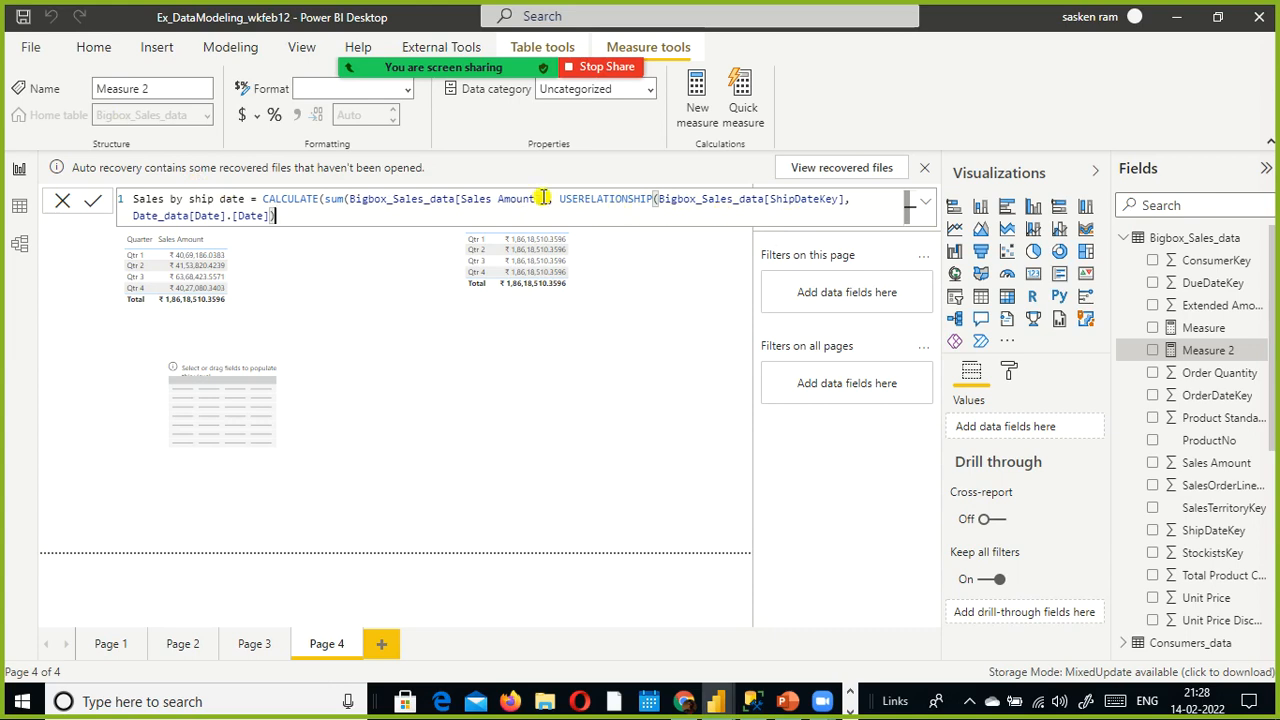
Step: Review the measure's formula, examining its name, the sum of sales amount and the USERELATIONSHIP part
drag(541, 198, 334, 200)
click(327, 200)
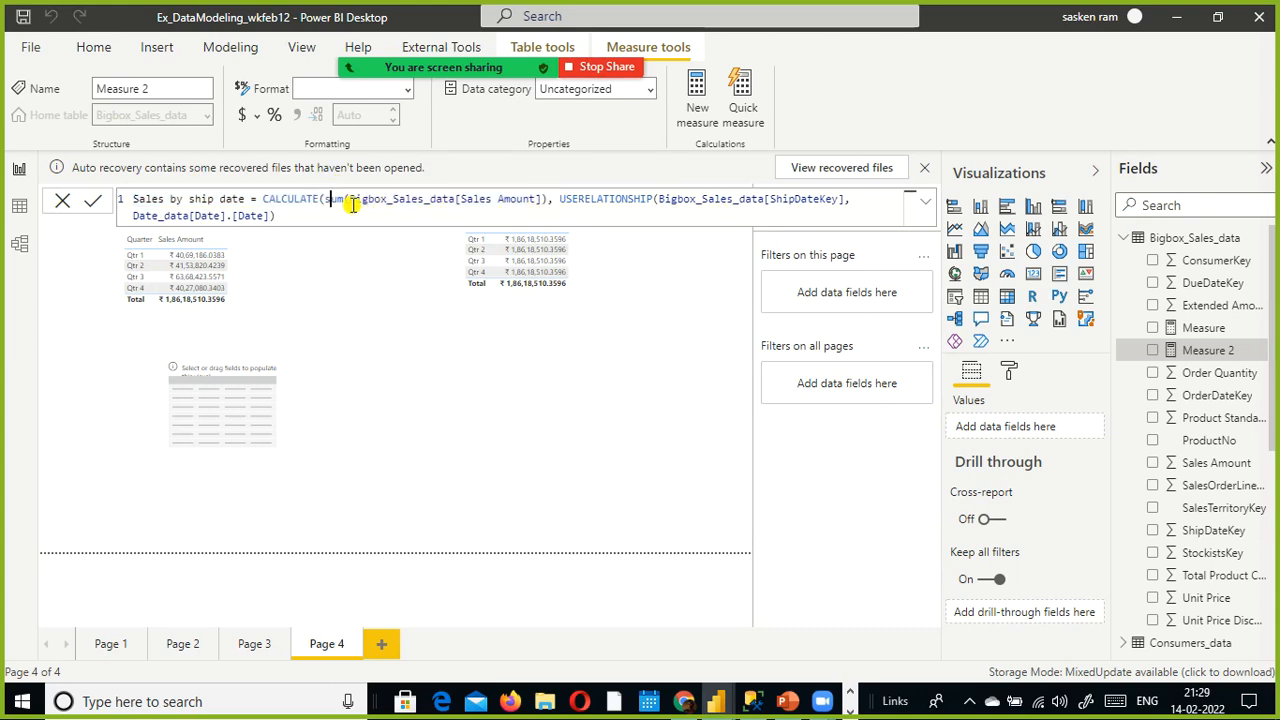
double_click(351, 203)
click(516, 210)
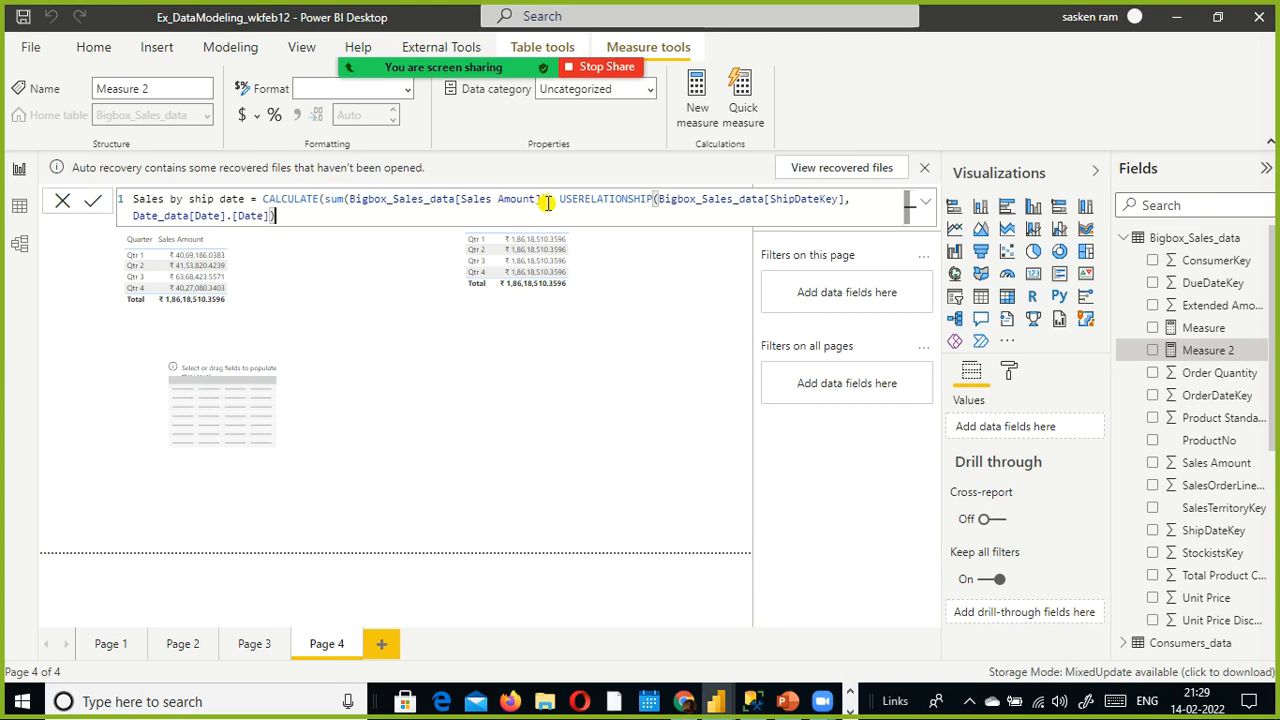
drag(548, 203, 372, 192)
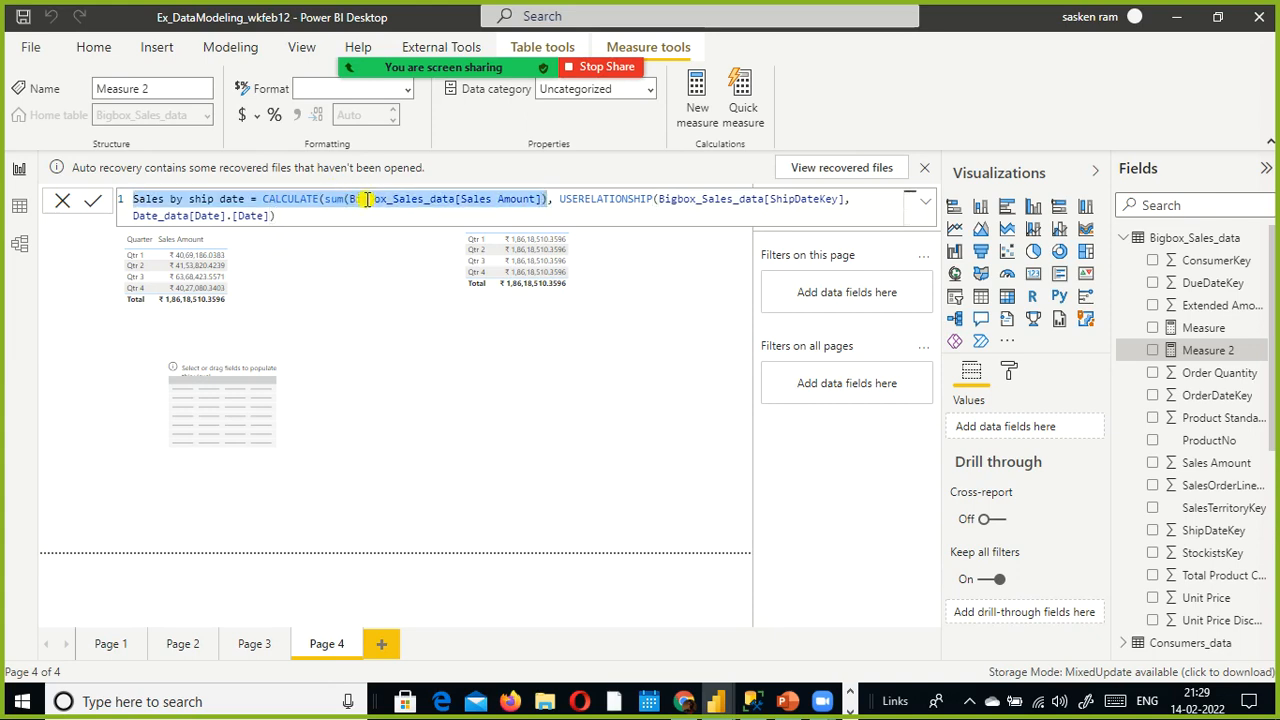
click(373, 202)
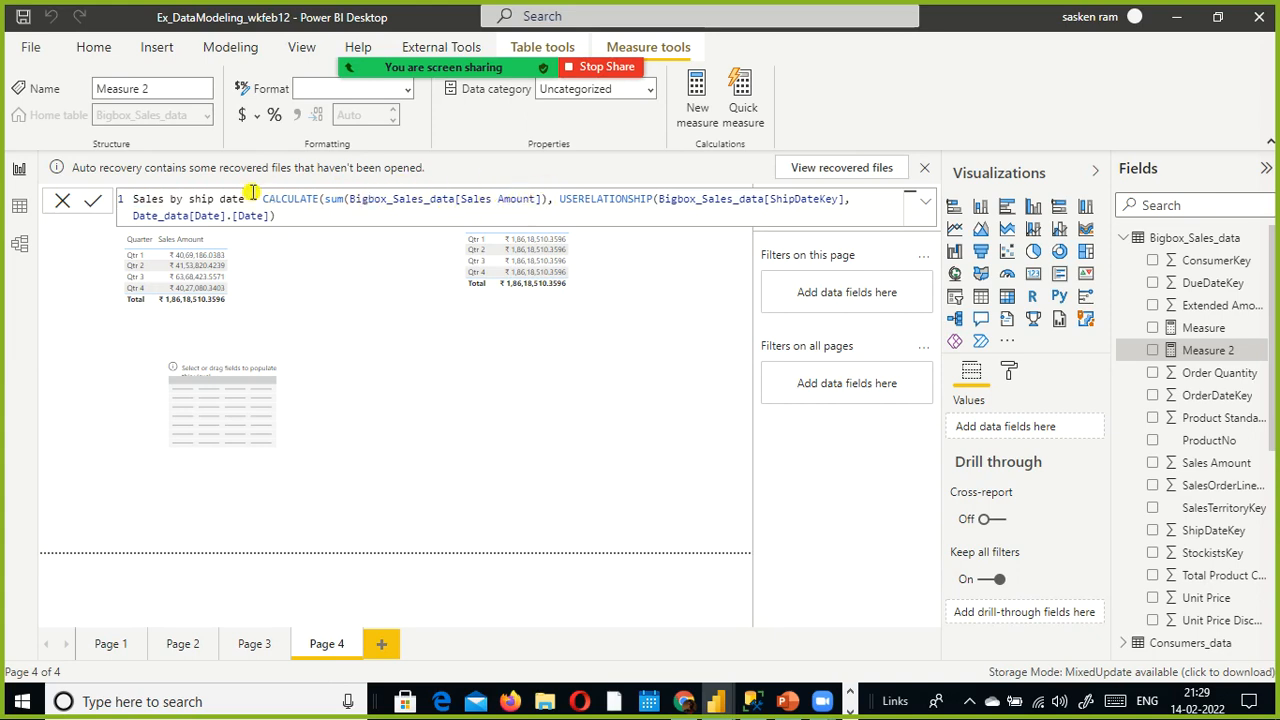
drag(246, 198, 50, 195)
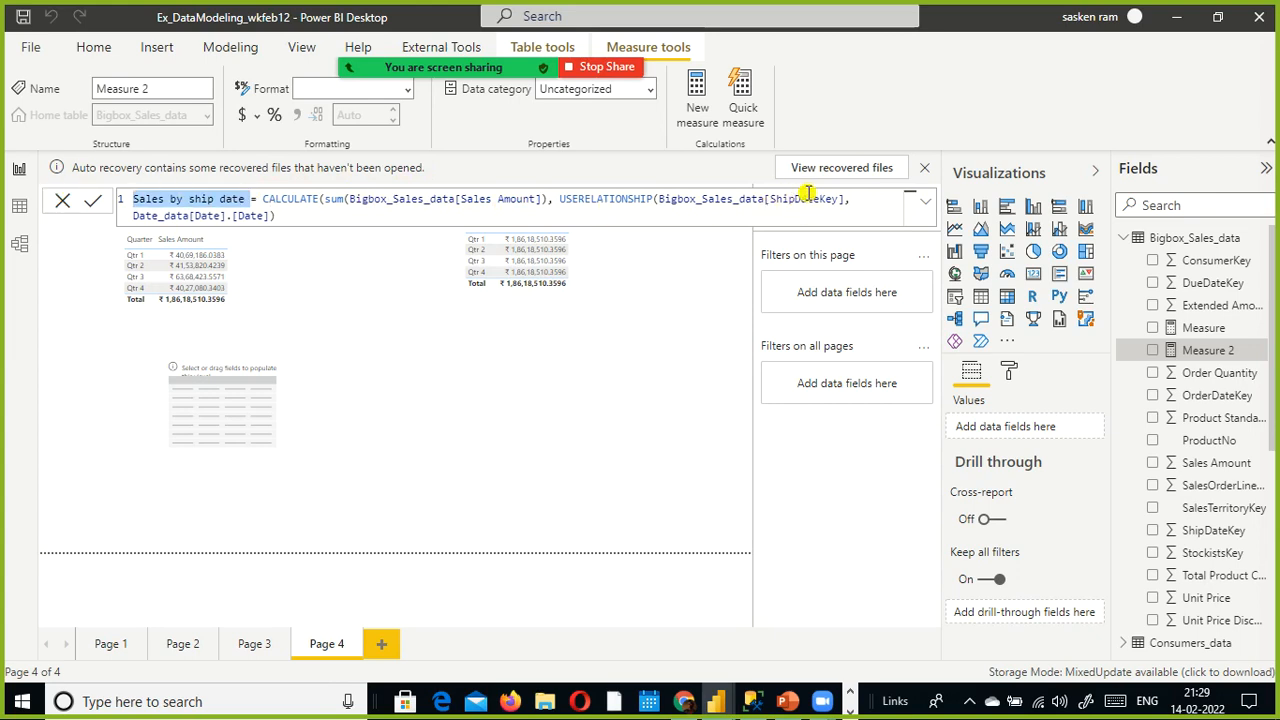
click(556, 218)
click(645, 211)
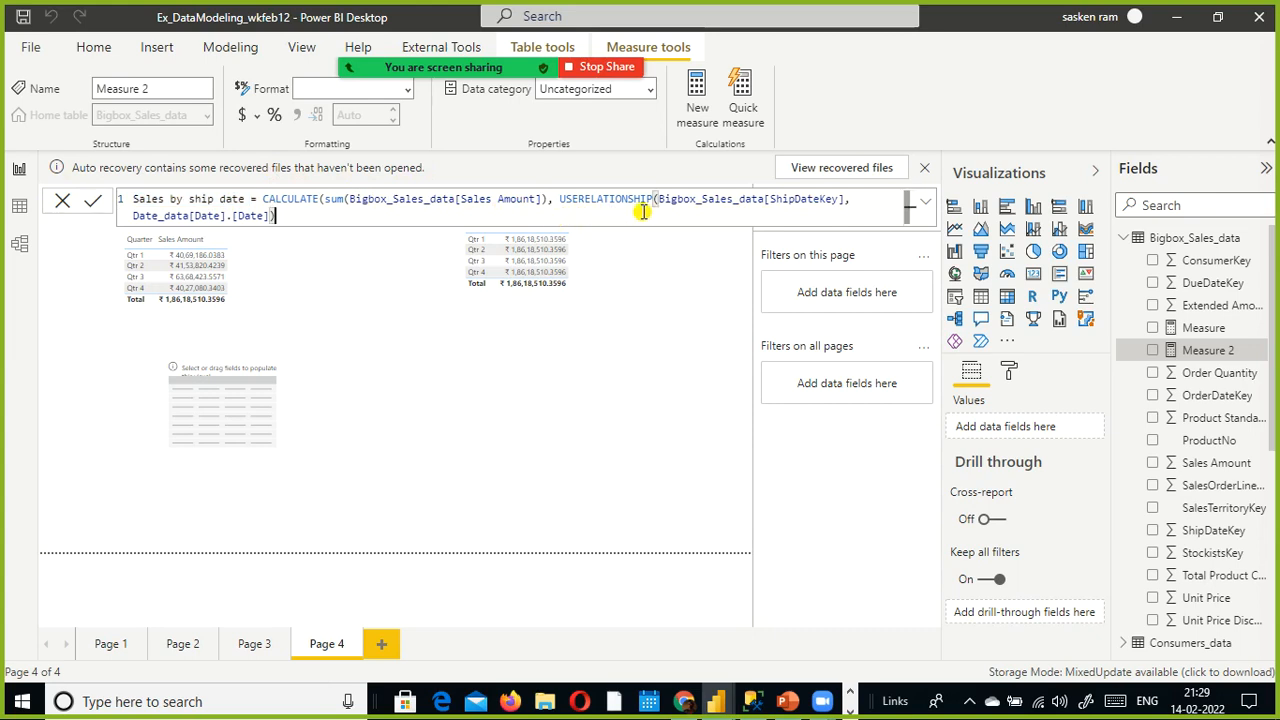
Step: Commit the "Sales by ship date" measure and close its CALCULATE function with a final parenthesis
key(Return)
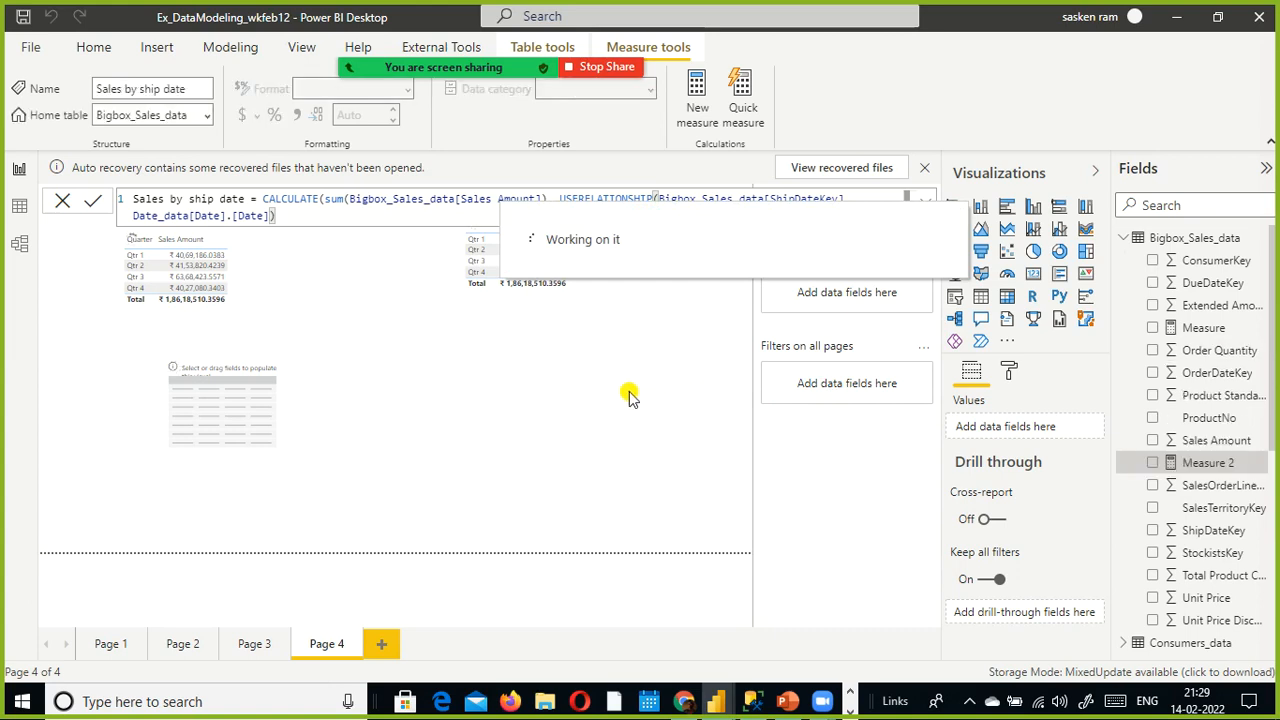
text())
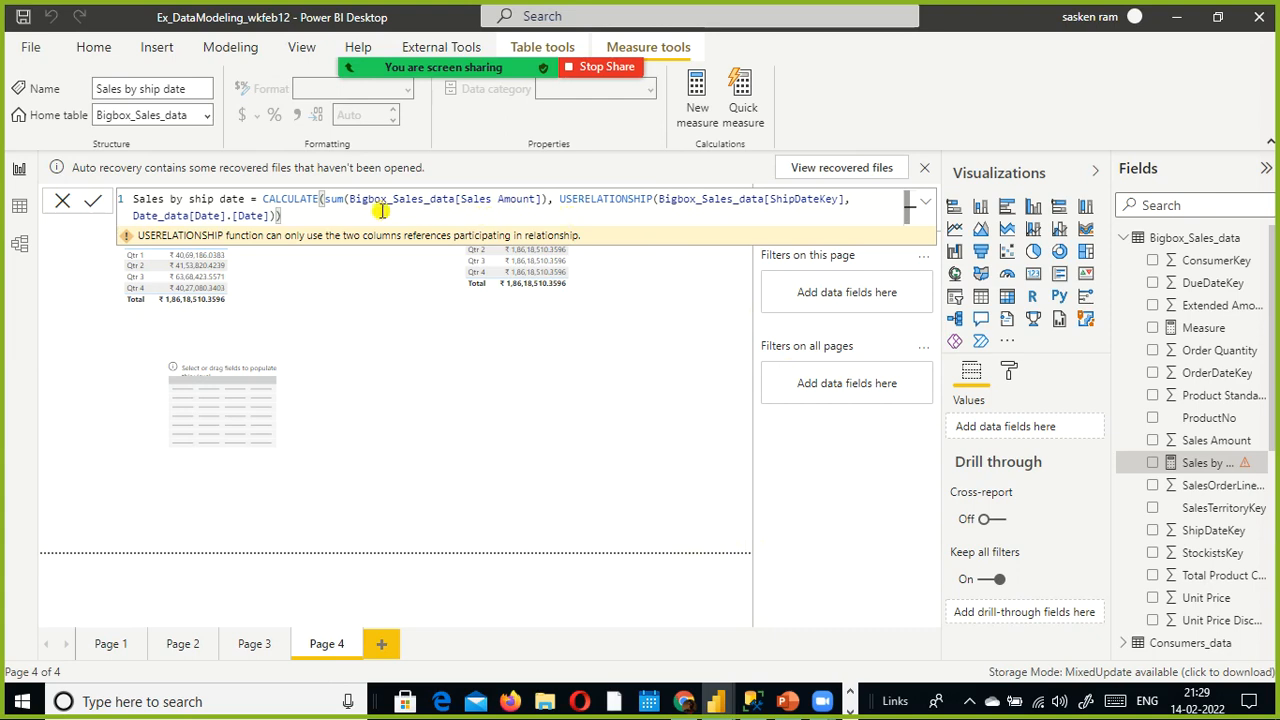
click(549, 200)
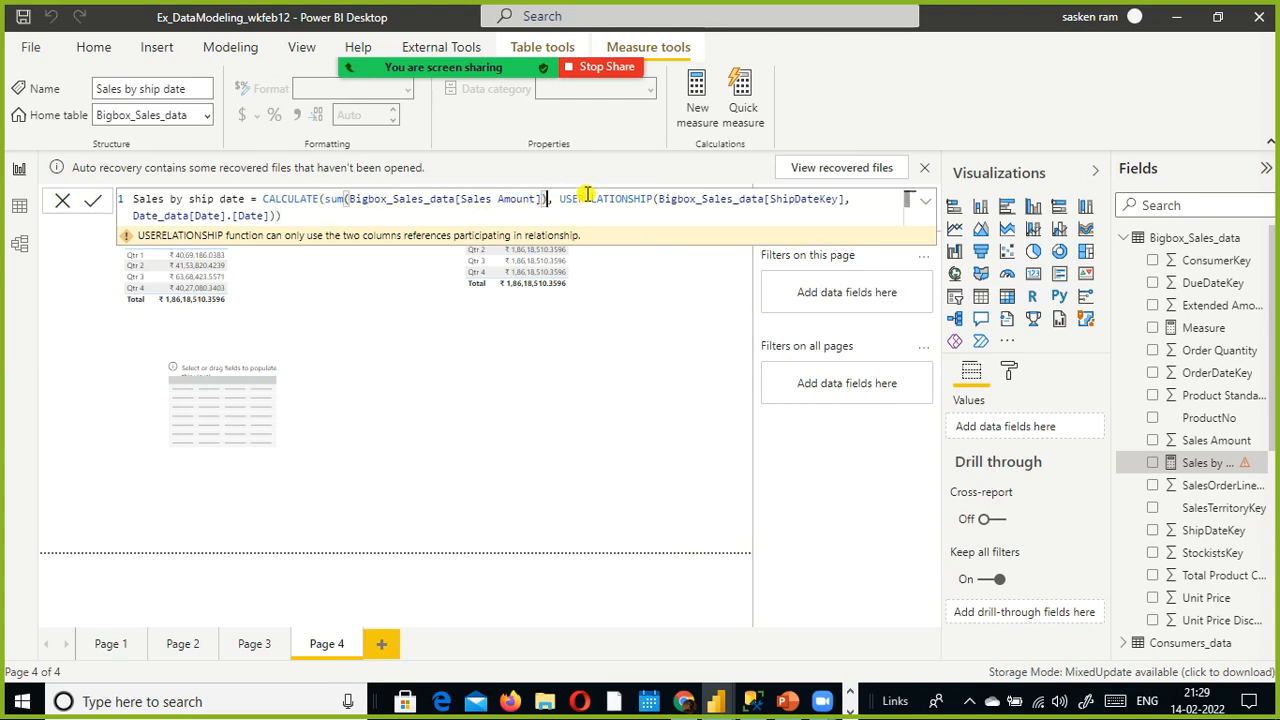
click(281, 215)
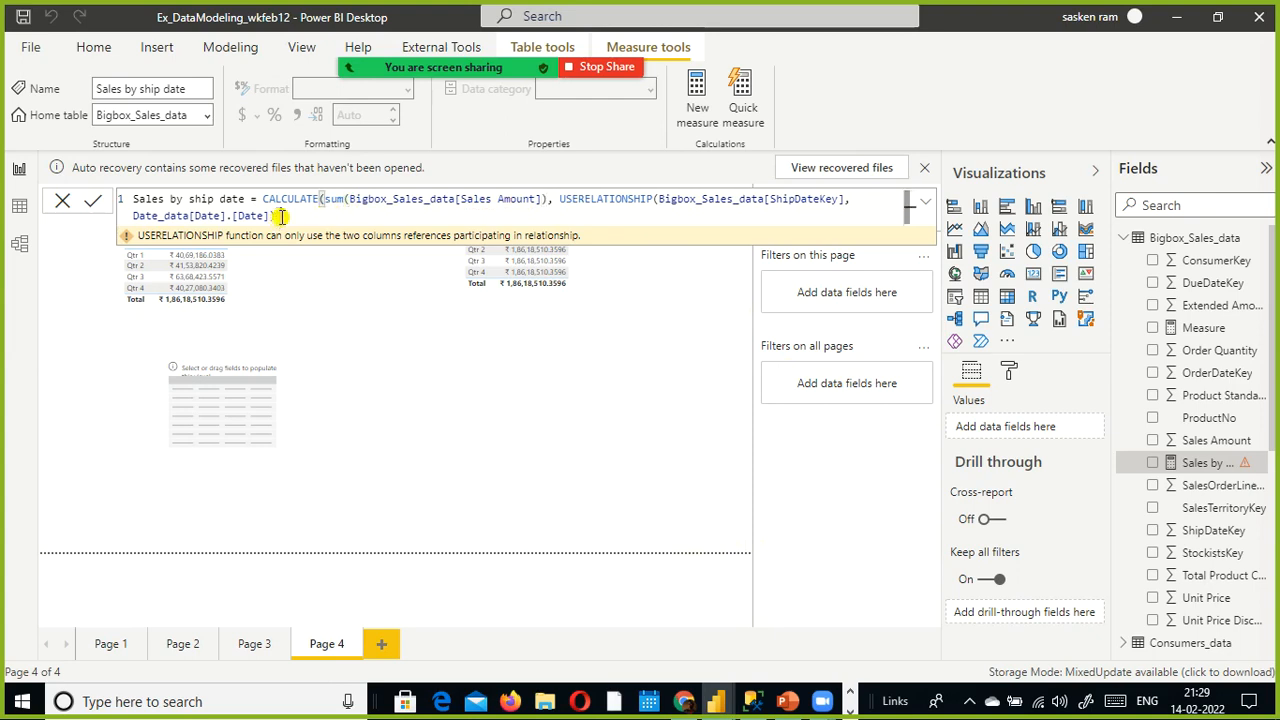
click(549, 199)
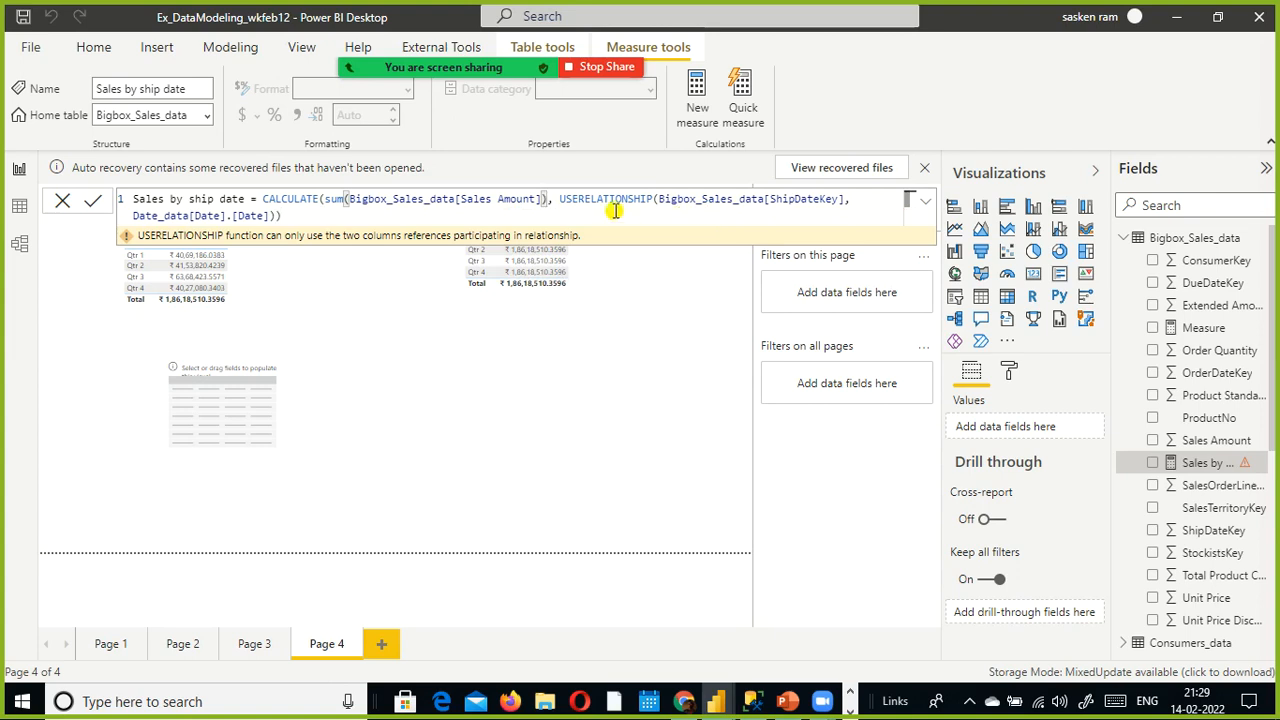
click(346, 213)
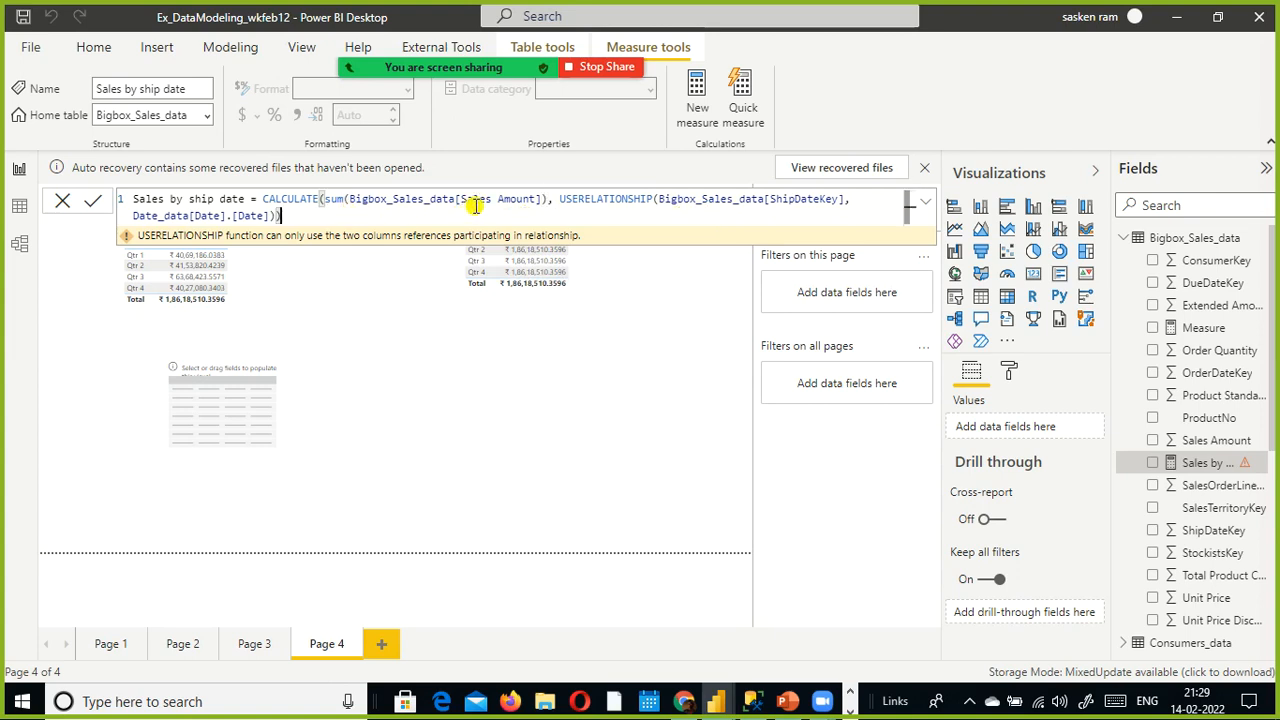
text())
key(BackSpace)
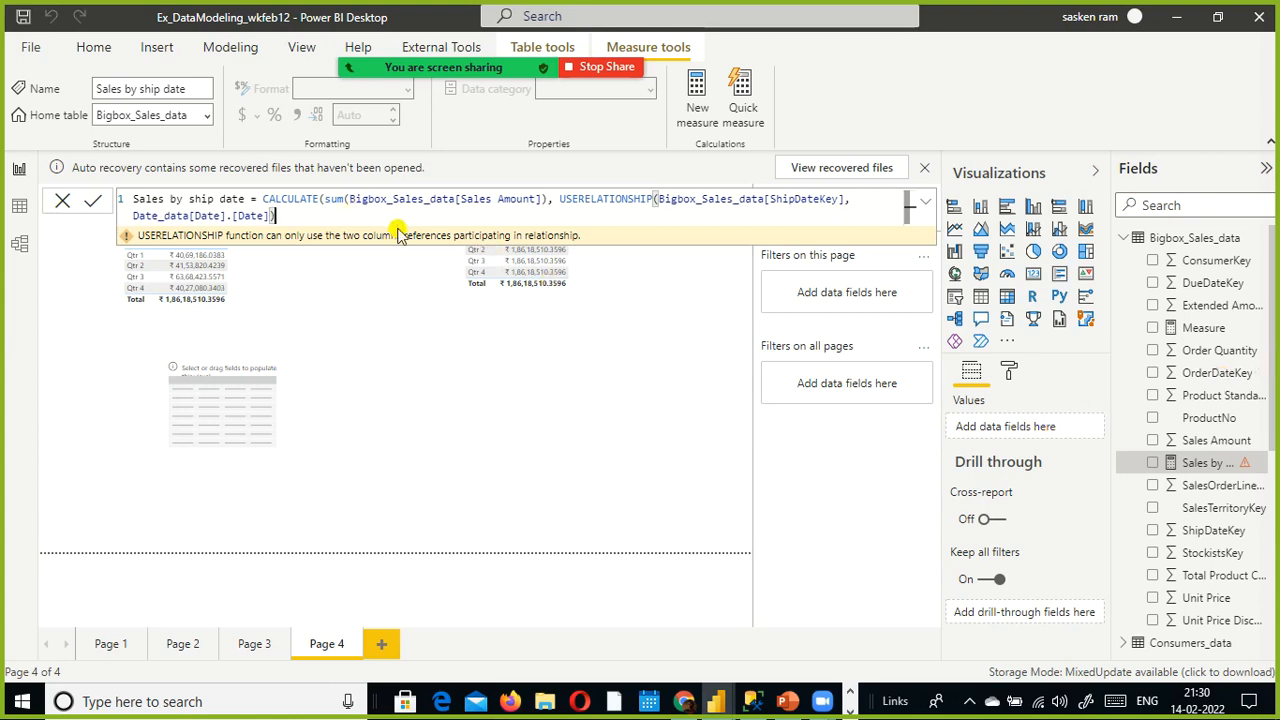
text())
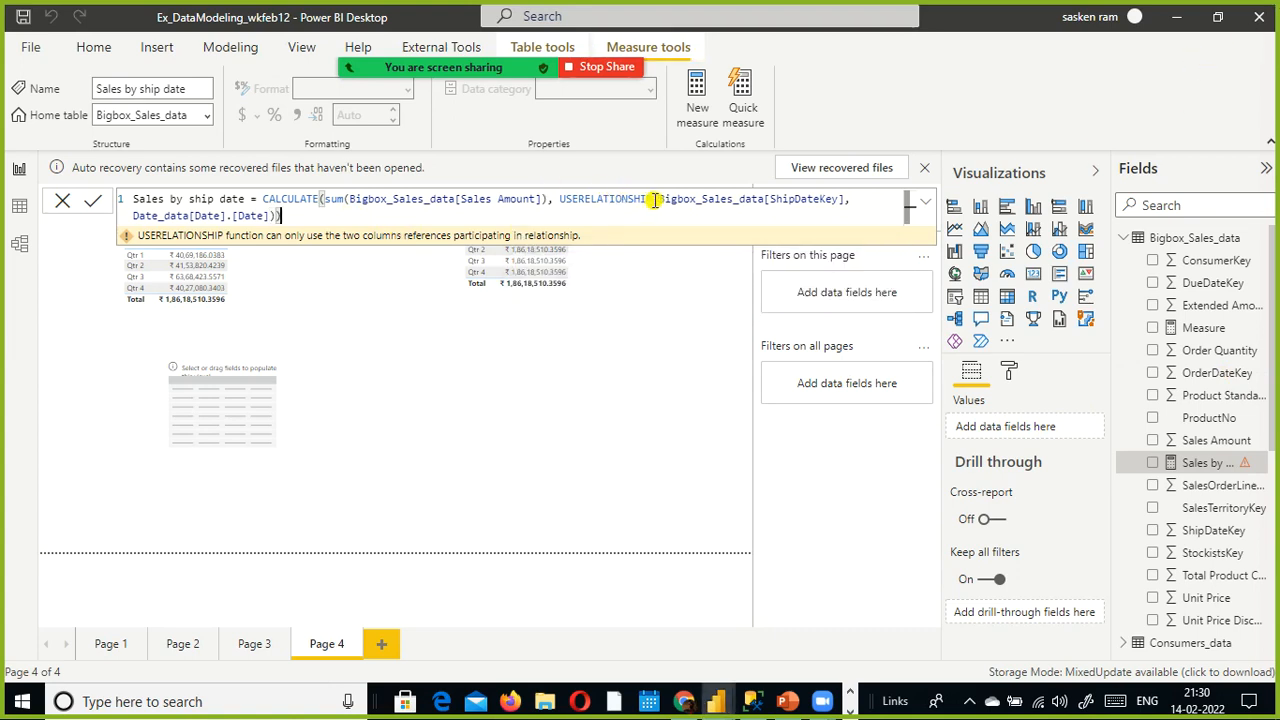
Step: Check the matching parentheses and the column references inside the SUM and USERELATIONSHIP functions
click(361, 199)
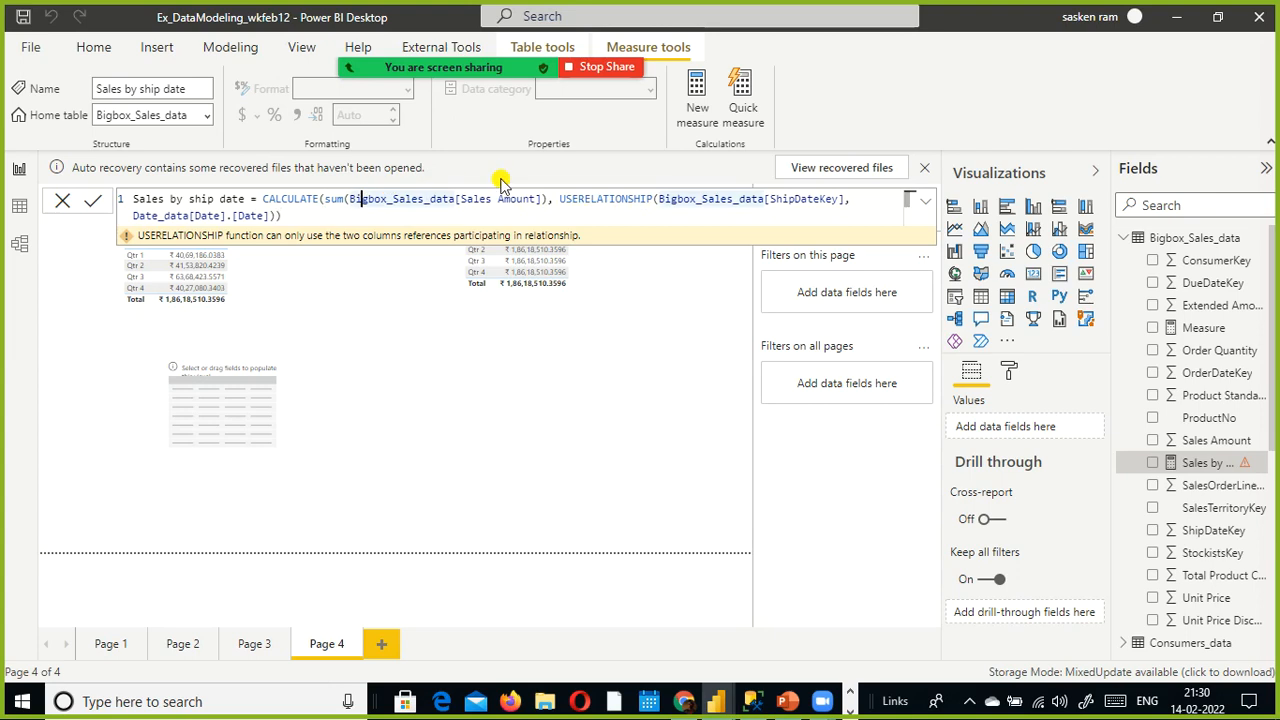
click(547, 197)
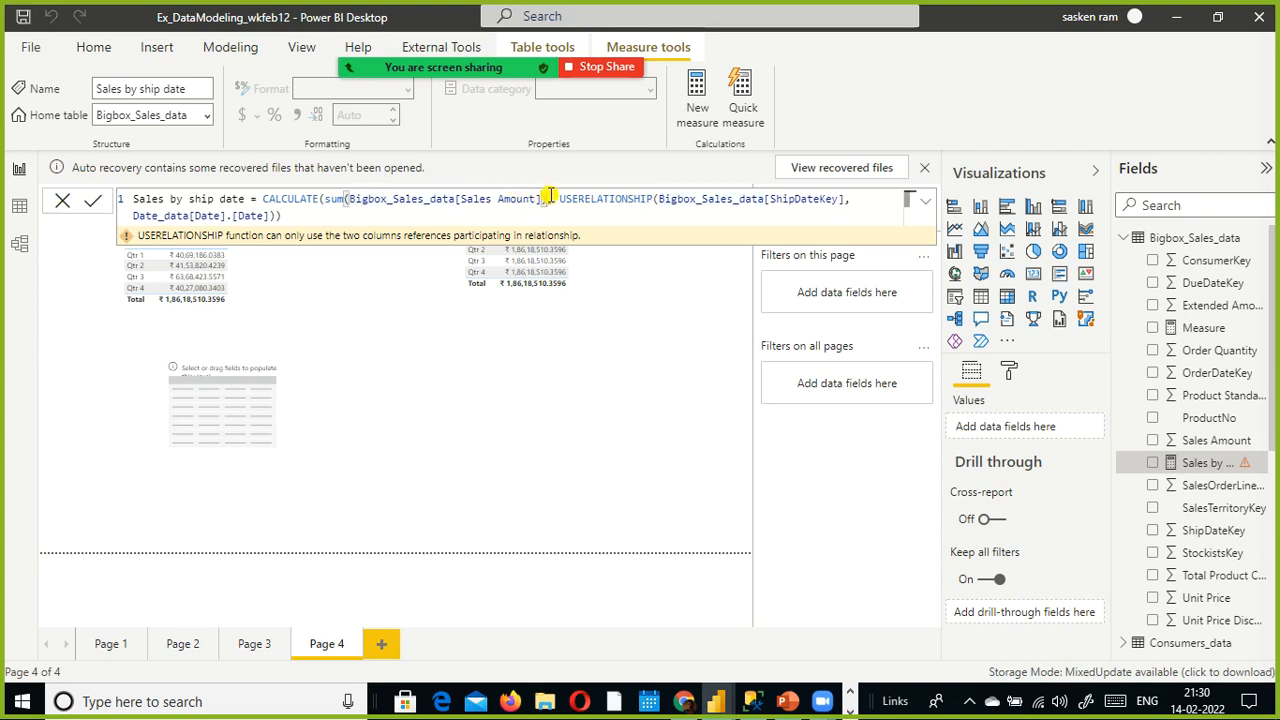
click(271, 215)
text(])))
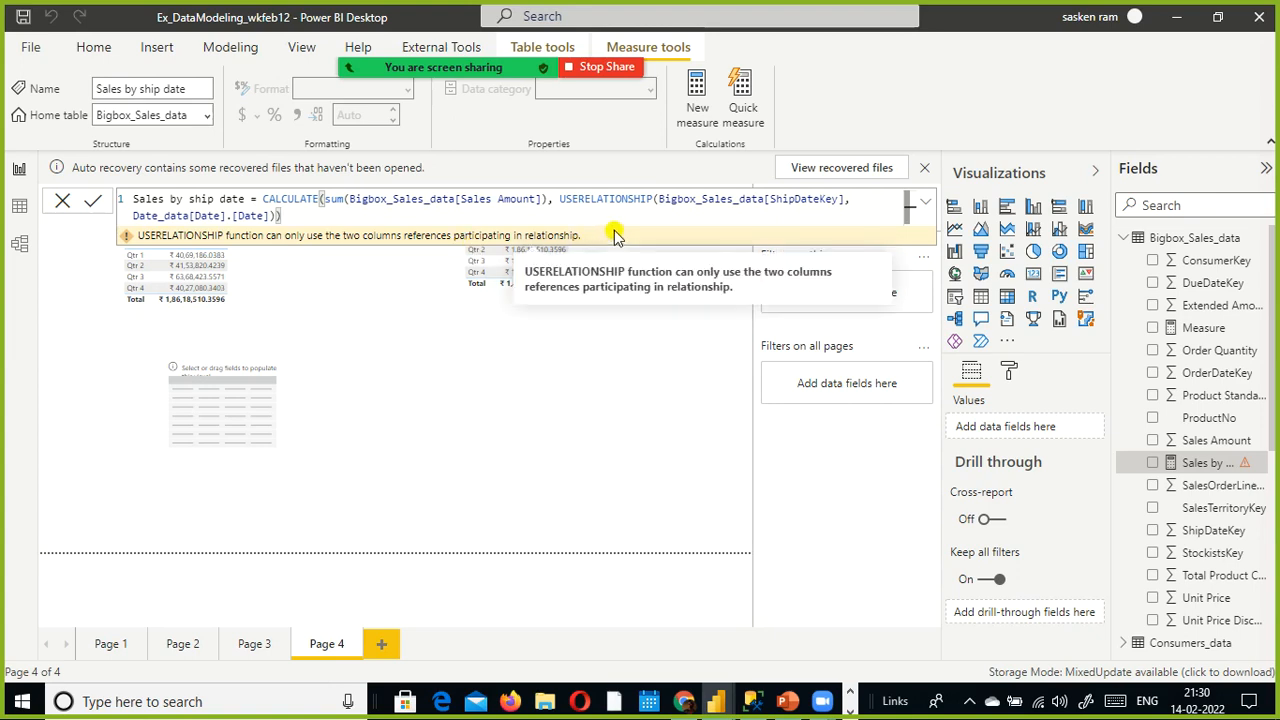
click(684, 200)
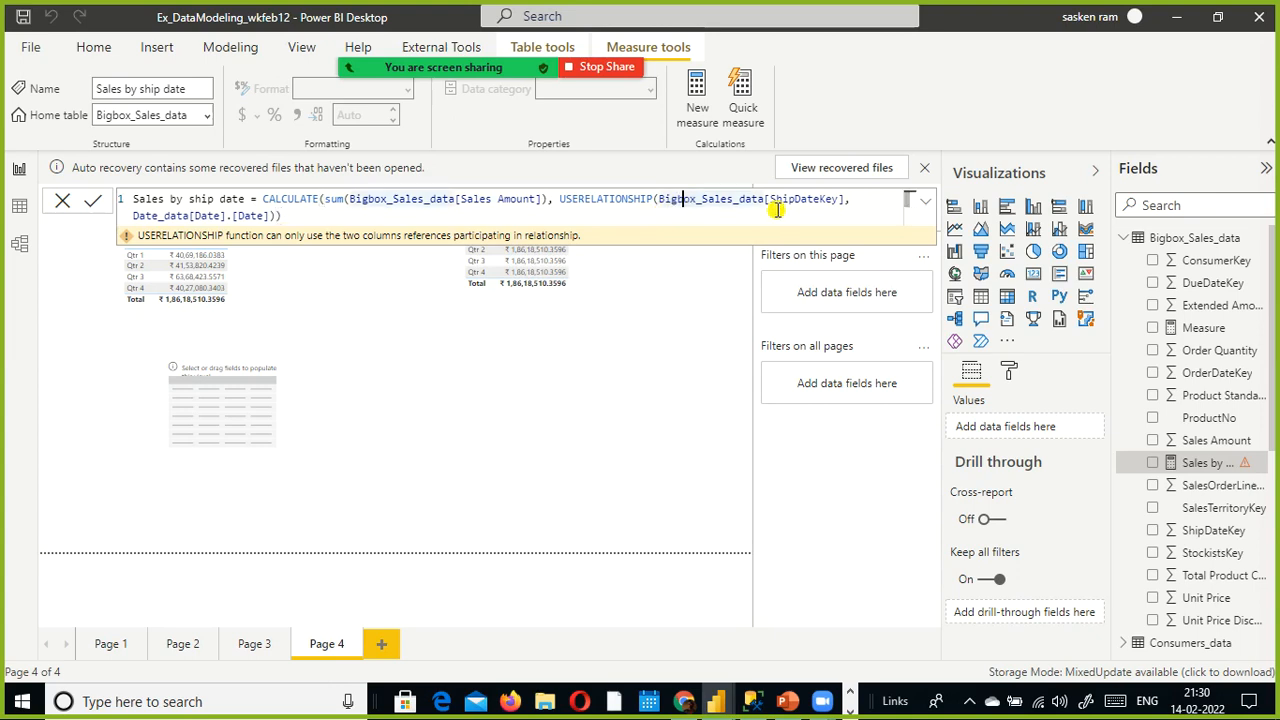
click(277, 216)
text())
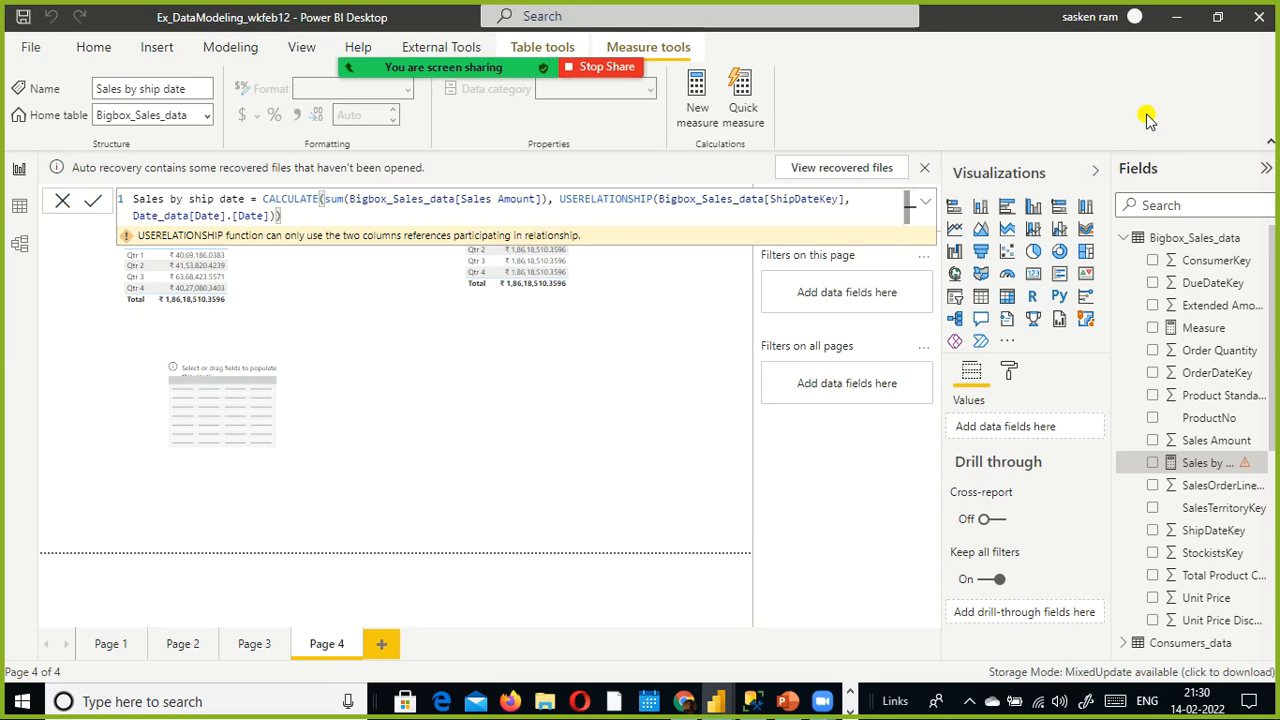
Step: Shorten the second USERELATIONSHIP column to Date_data[Date], close both functions and commit the measure
key(BackSpace)
key(BackSpace)
key(BackSpace)
key(BackSpace)
key(BackSpace)
key(BackSpace)
key(BackSpace)
key(BackSpace)
key(BackSpace)
text()))
key(Return)
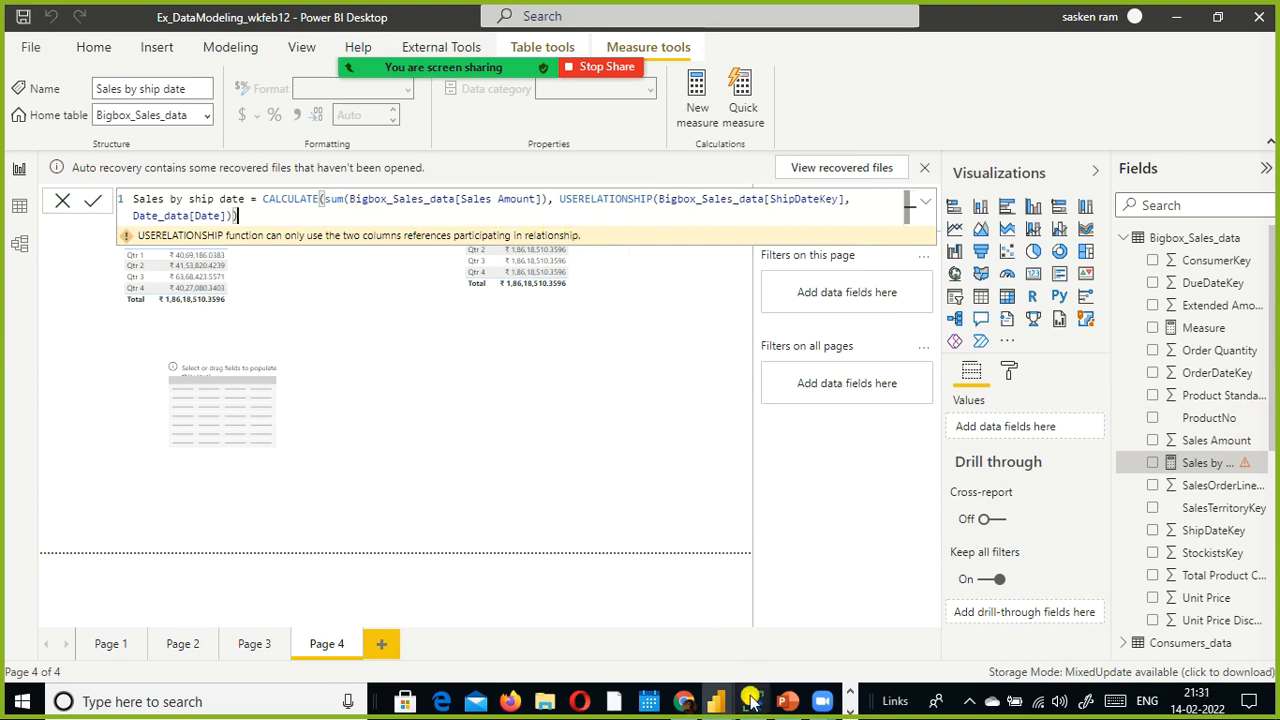
Step: Remove both column arguments and the parentheses after USERELATIONSHIP in the "Sales by ship date" formula
click(540, 200)
click(553, 200)
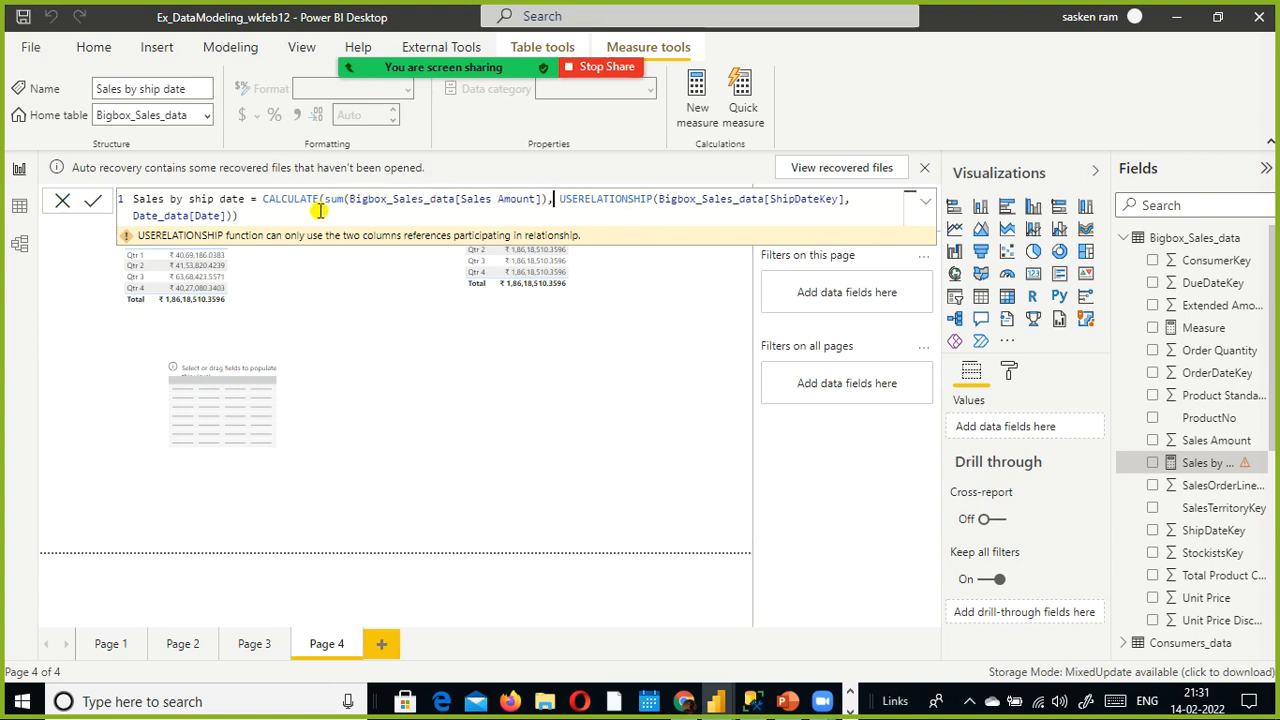
click(240, 216)
key(ctrl+shift+Left)
key(ctrl+shift+Left)
key(ctrl+shift+Left)
key(ctrl+shift+Left)
key(ctrl+shift+Left)
key(ctrl+shift+Left)
key(ctrl+shift+Left)
key(ctrl+shift+Right)
key(ctrl+shift+Left)
key(BackSpace)
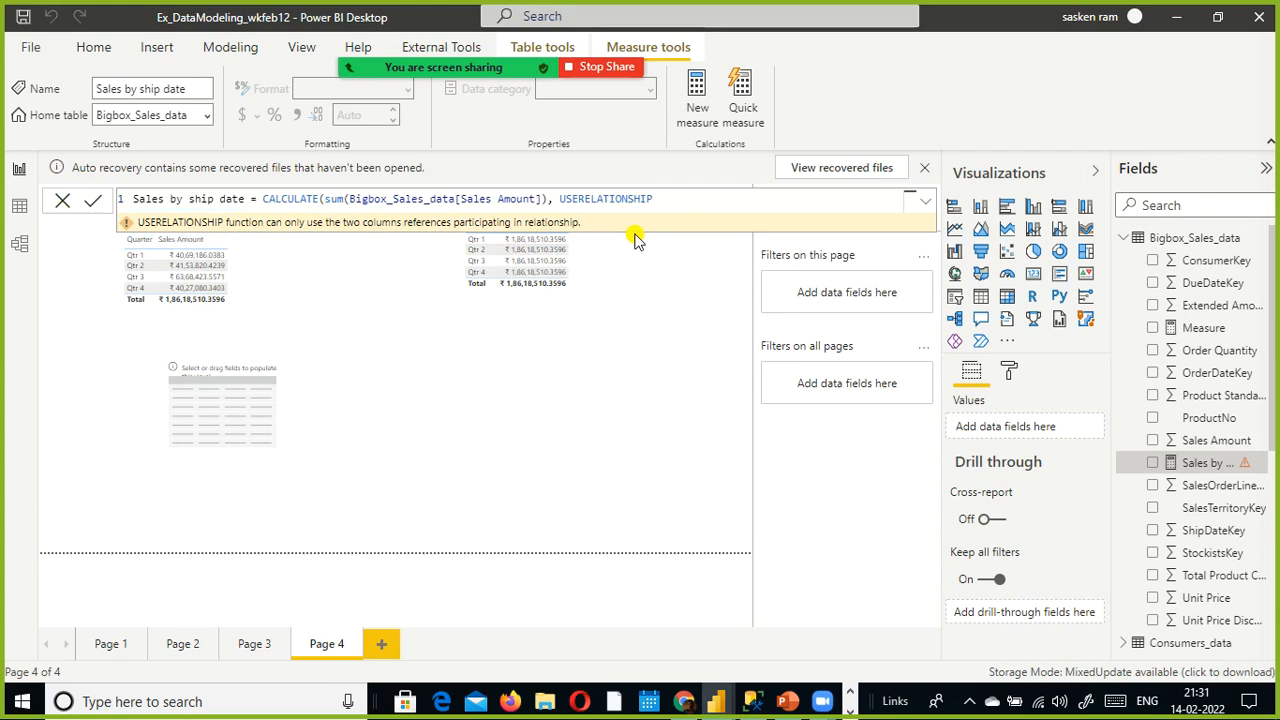
Step: Re-enter Bigbox_Sales_data[ShipDateKey] and Date_data[Date] as the USERELATIONSHIP arguments, close both functions and commit the measure
text(()
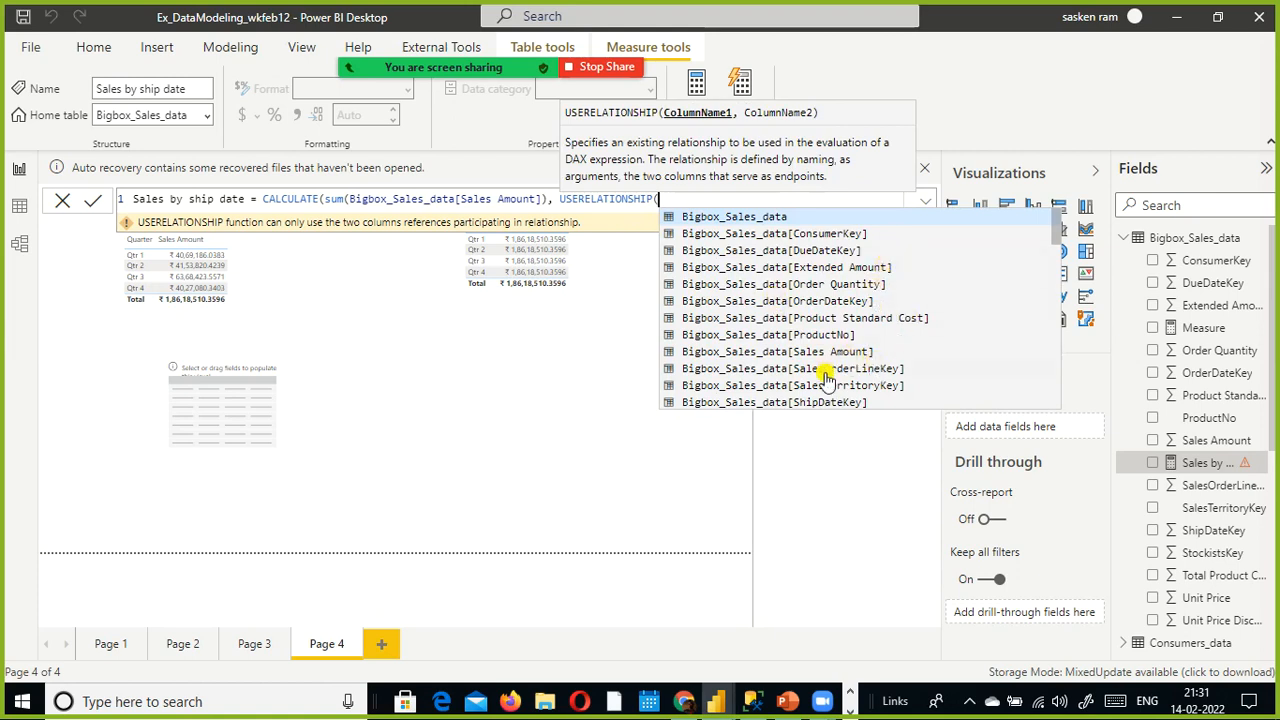
scroll(893, 372, down, 2)
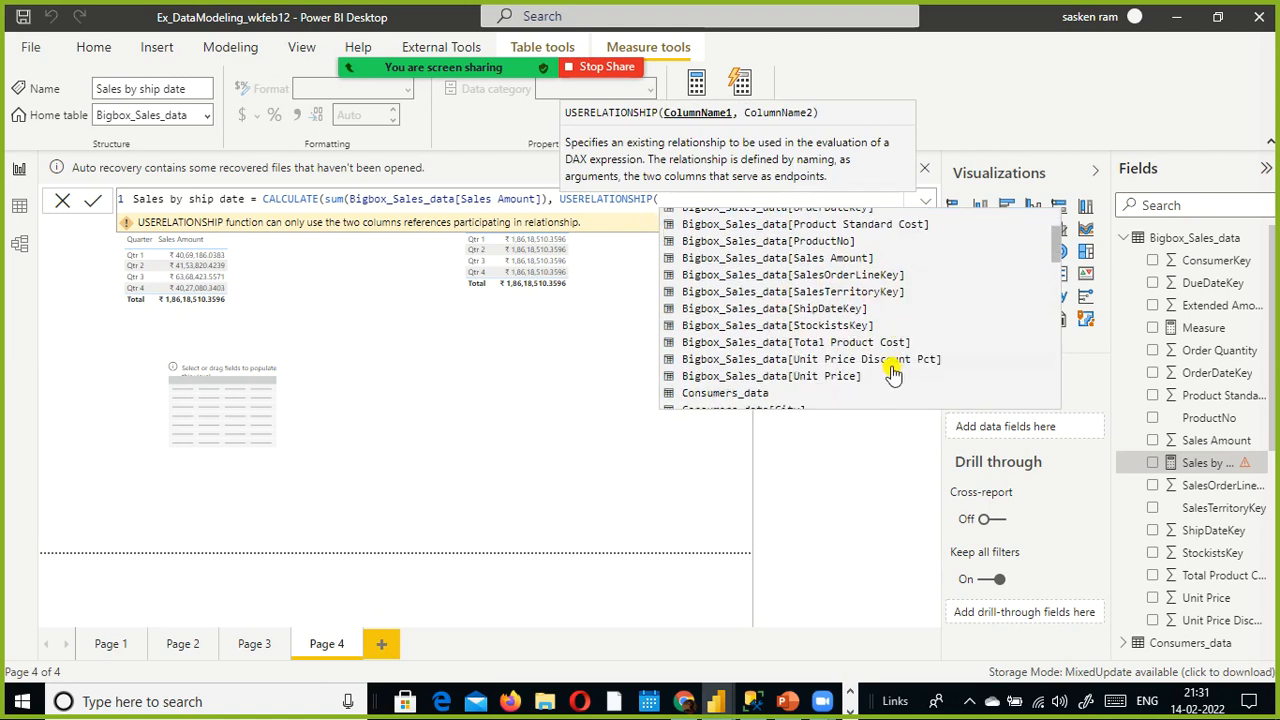
click(866, 316)
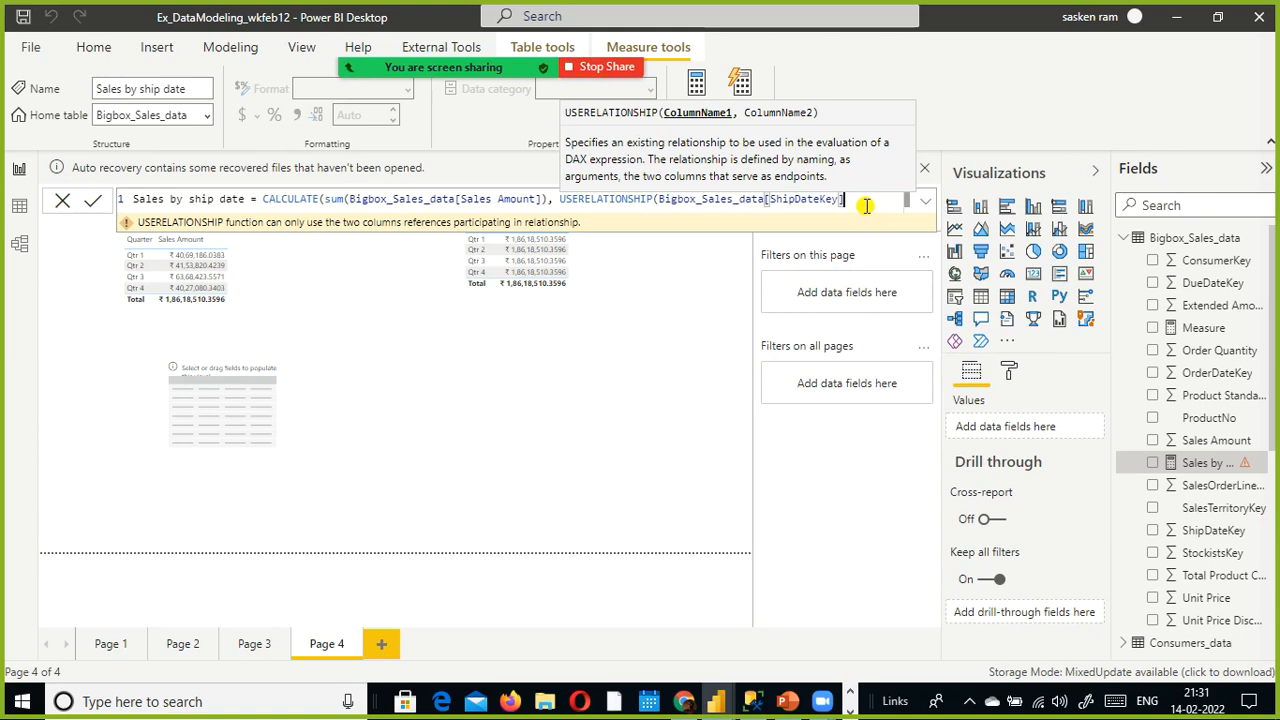
text(,dat)
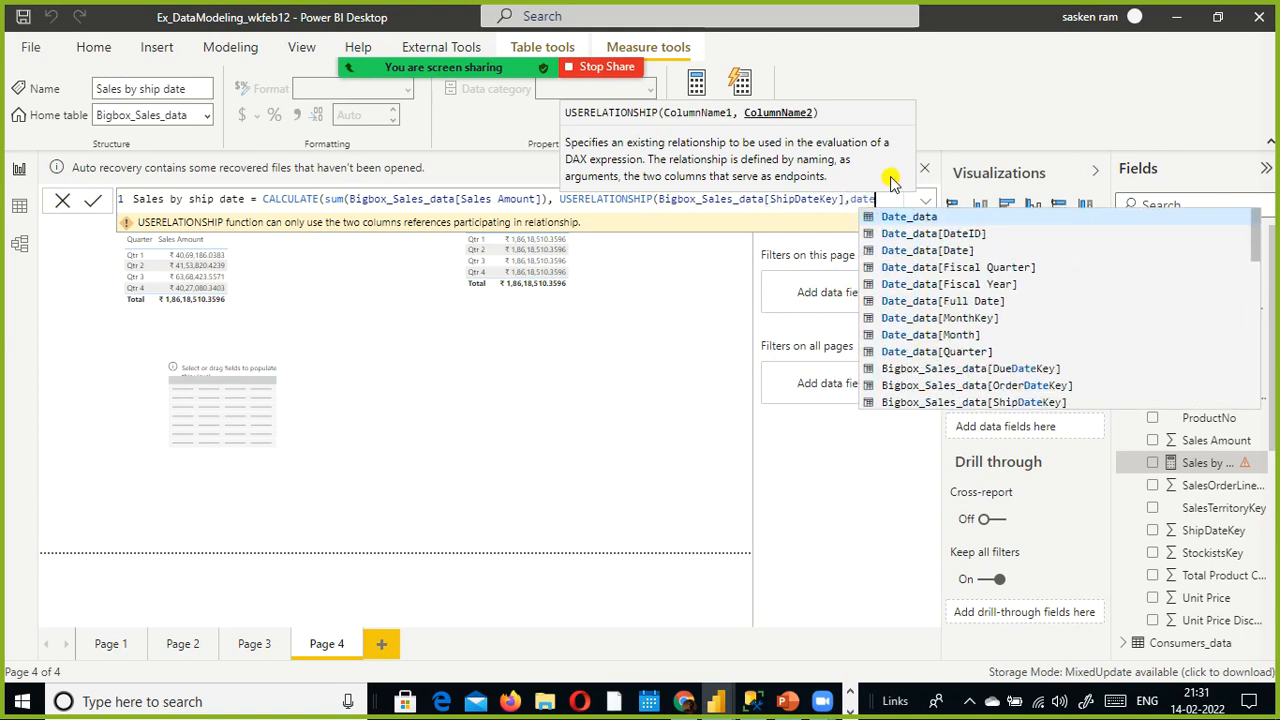
text(e)
click(973, 250)
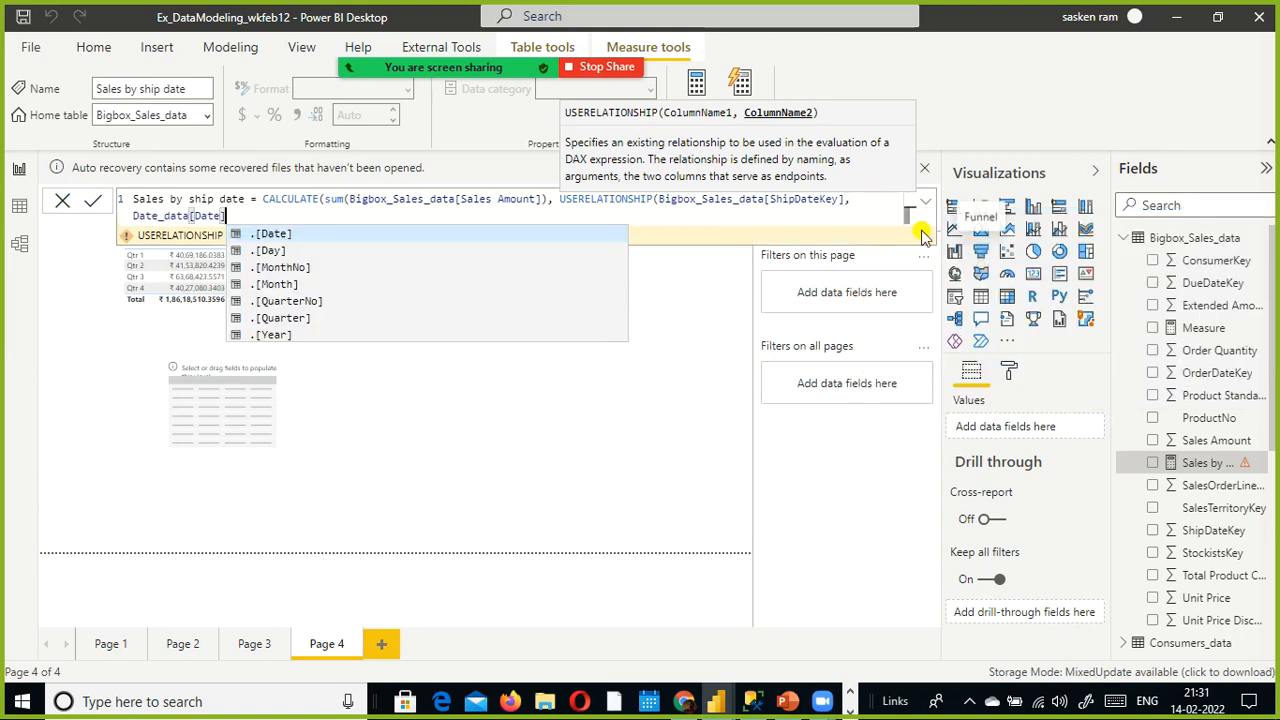
text()))
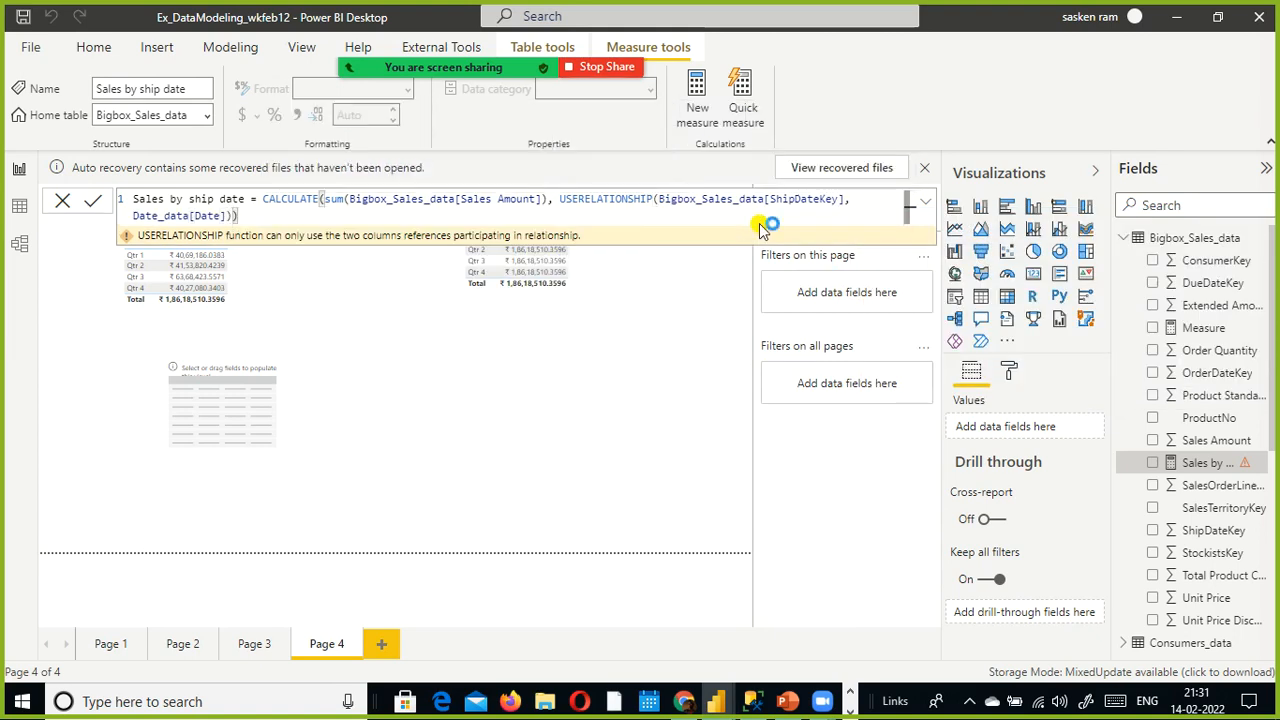
key(Return)
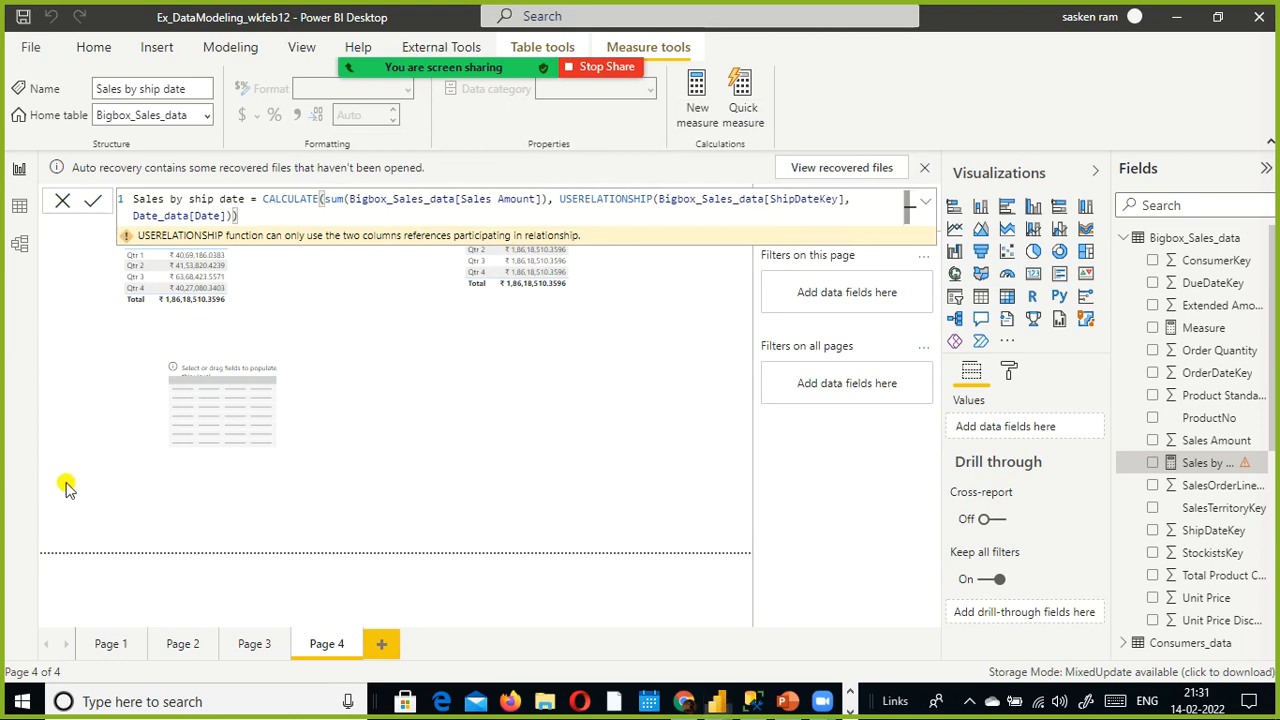
Step: Check the model relationships and change the measure's second USERELATIONSHIP column to Date_data[DateID], closing both functions and committing it
click(18, 243)
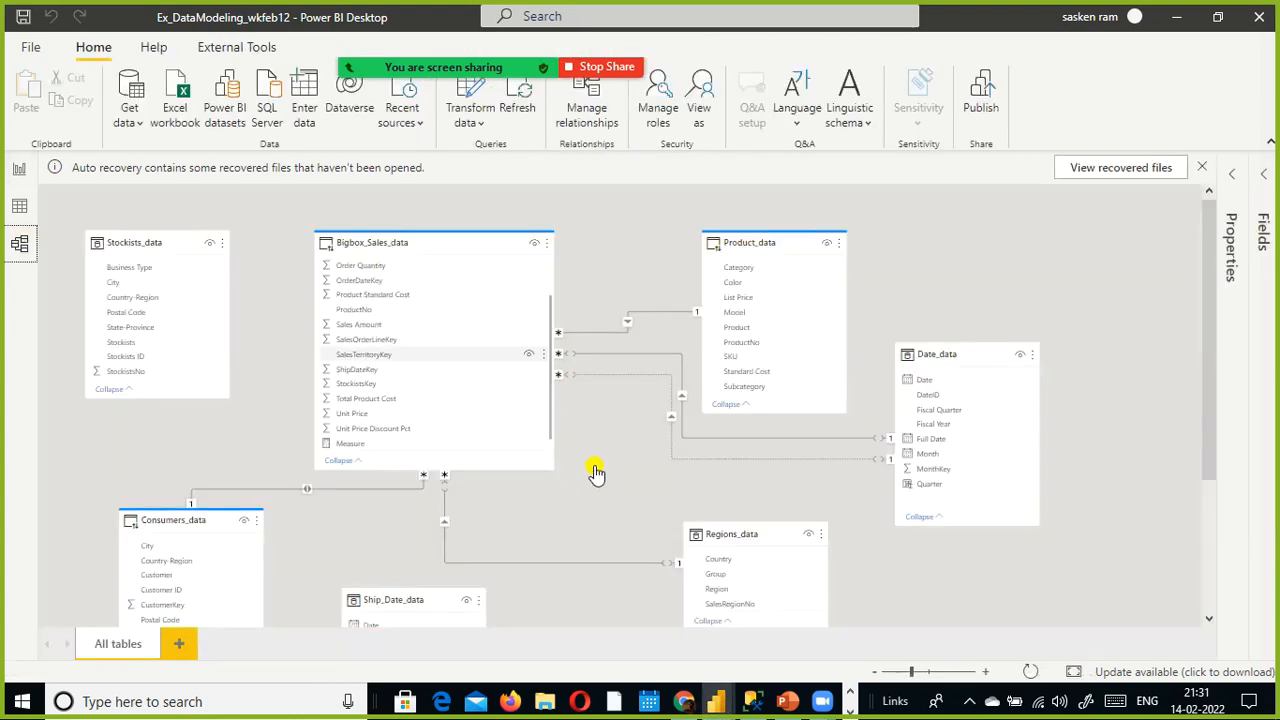
scroll(665, 512, down, 1)
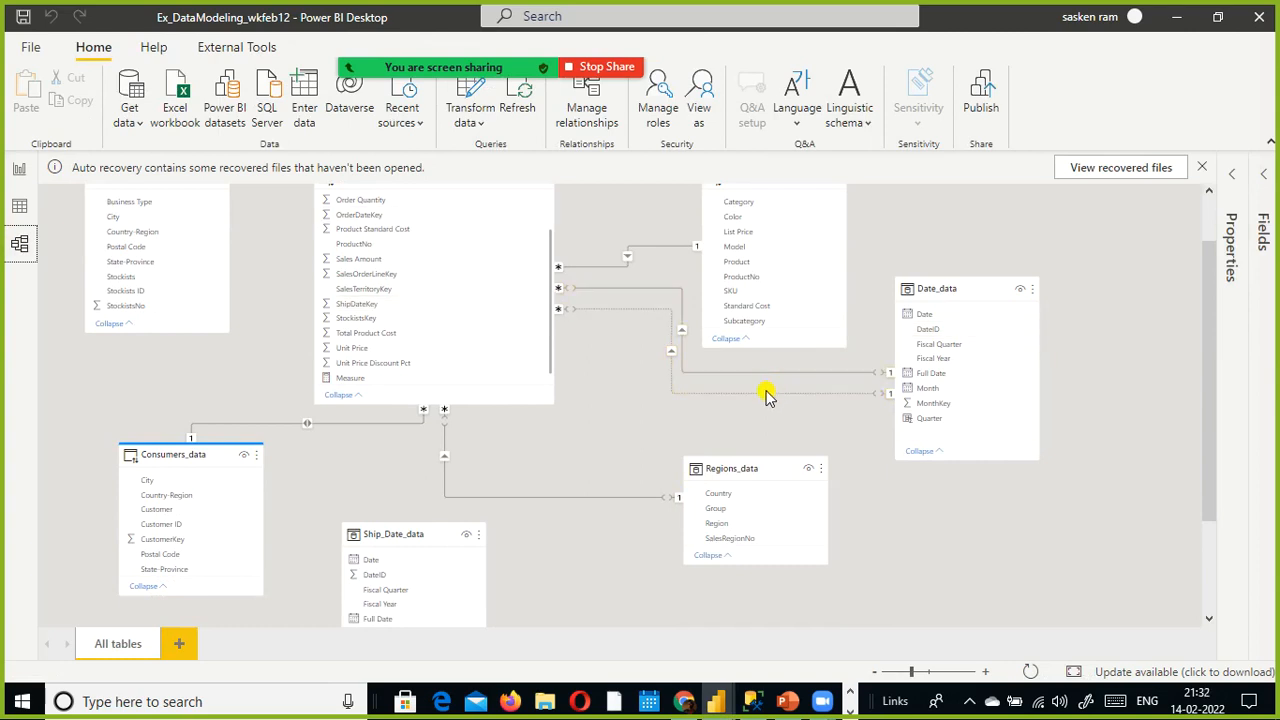
click(19, 170)
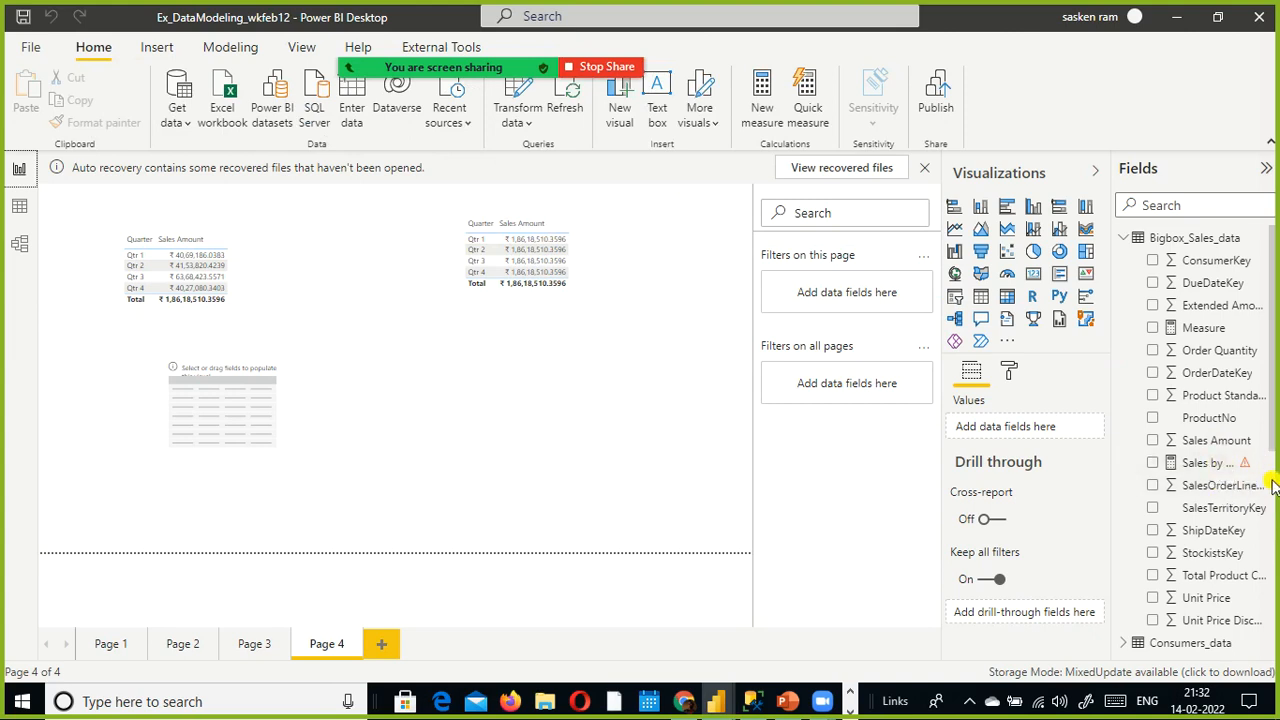
click(1205, 463)
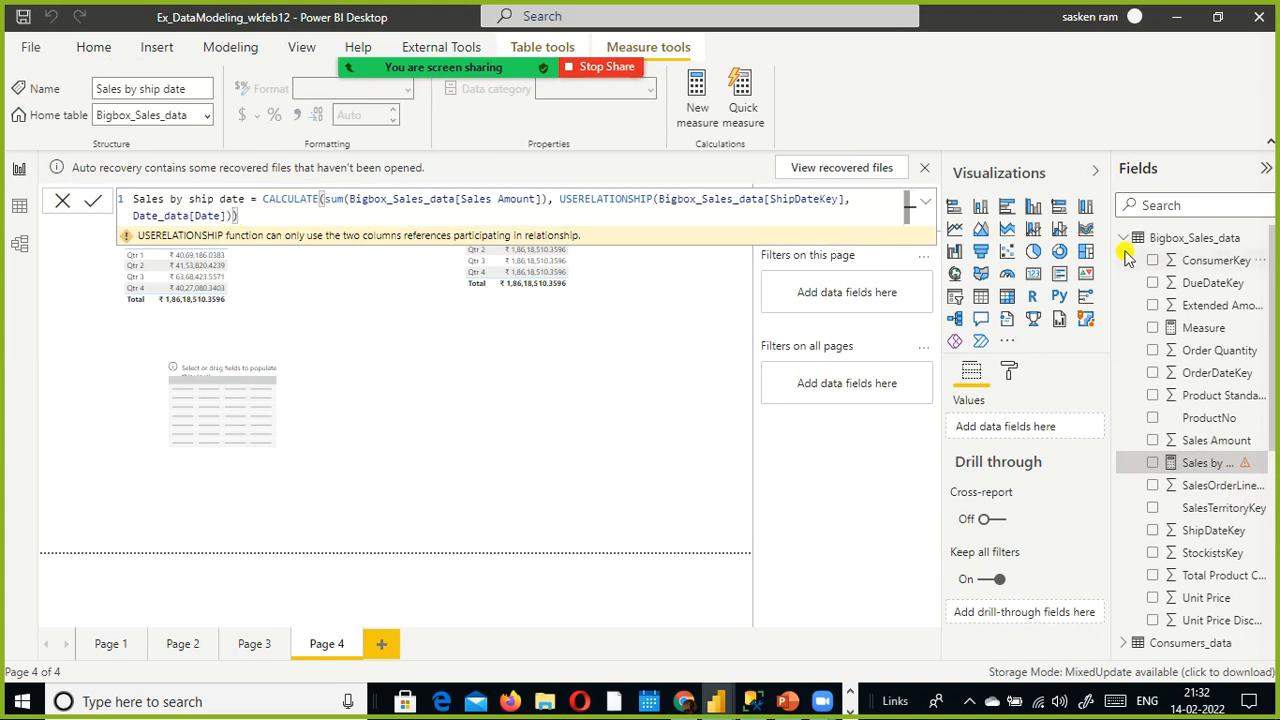
key(BackSpace)
key(BackSpace)
key(BackSpace)
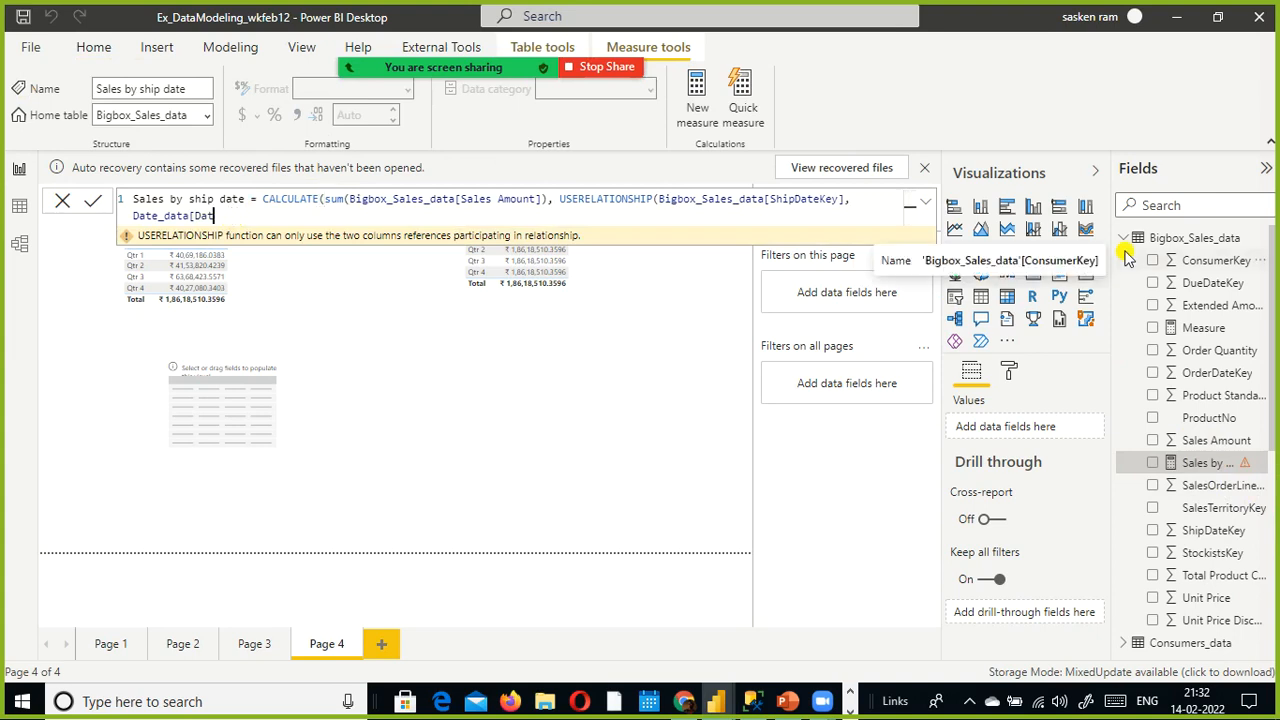
text(e)
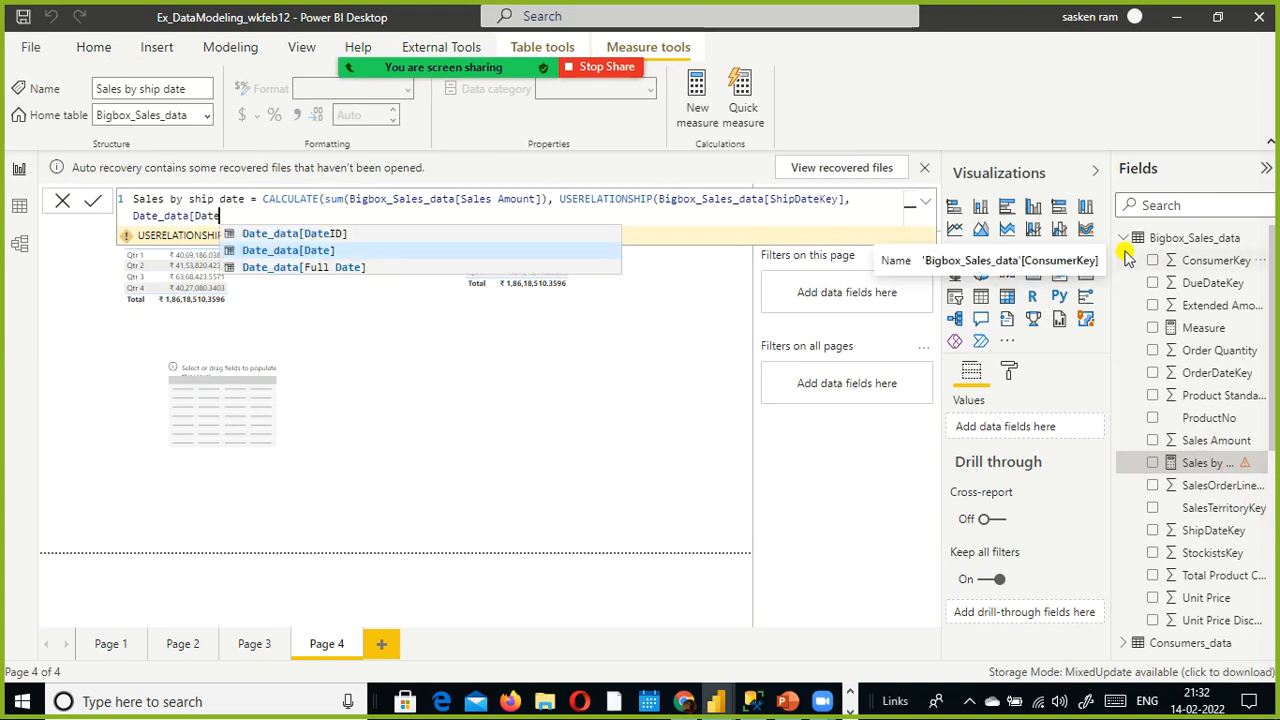
click(333, 236)
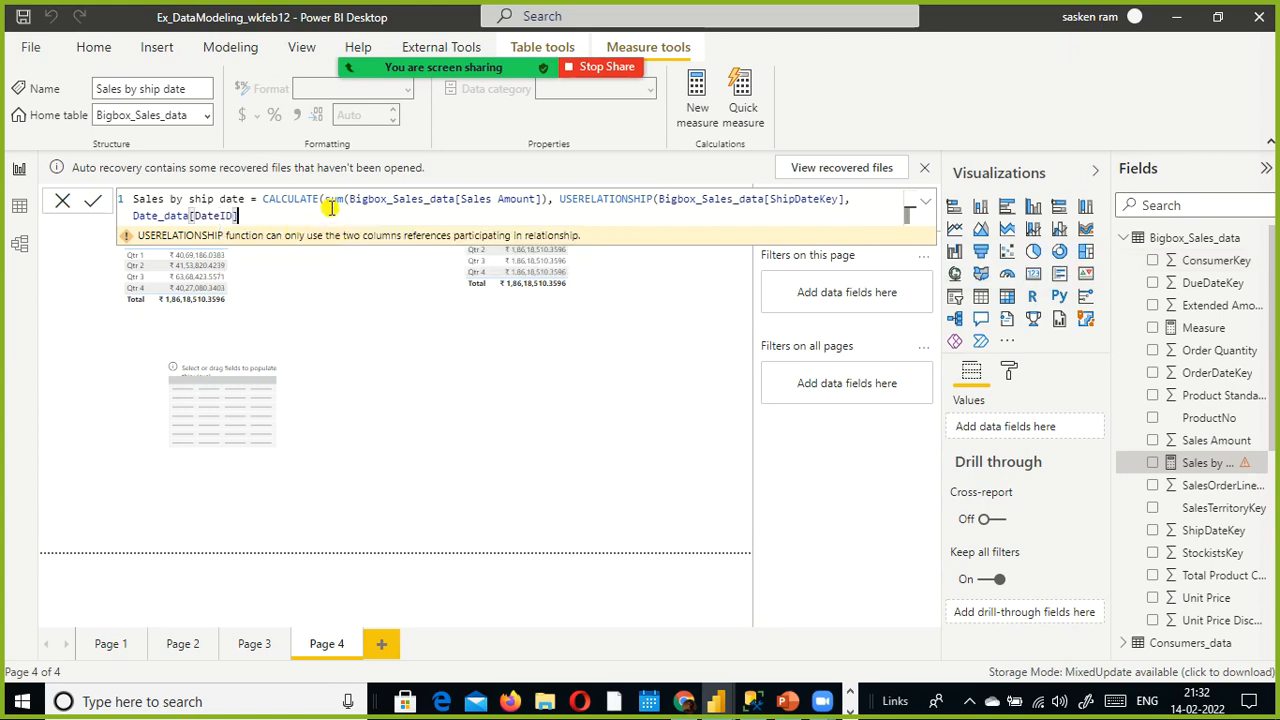
text()))
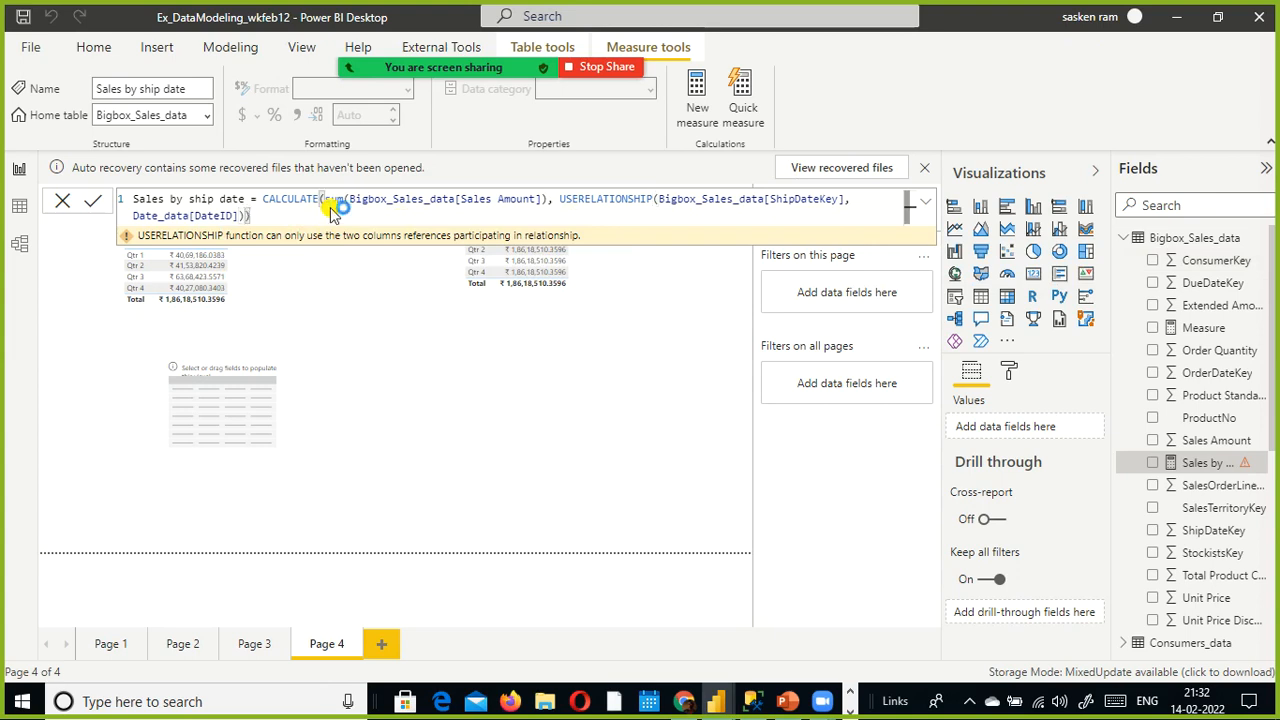
key(Return)
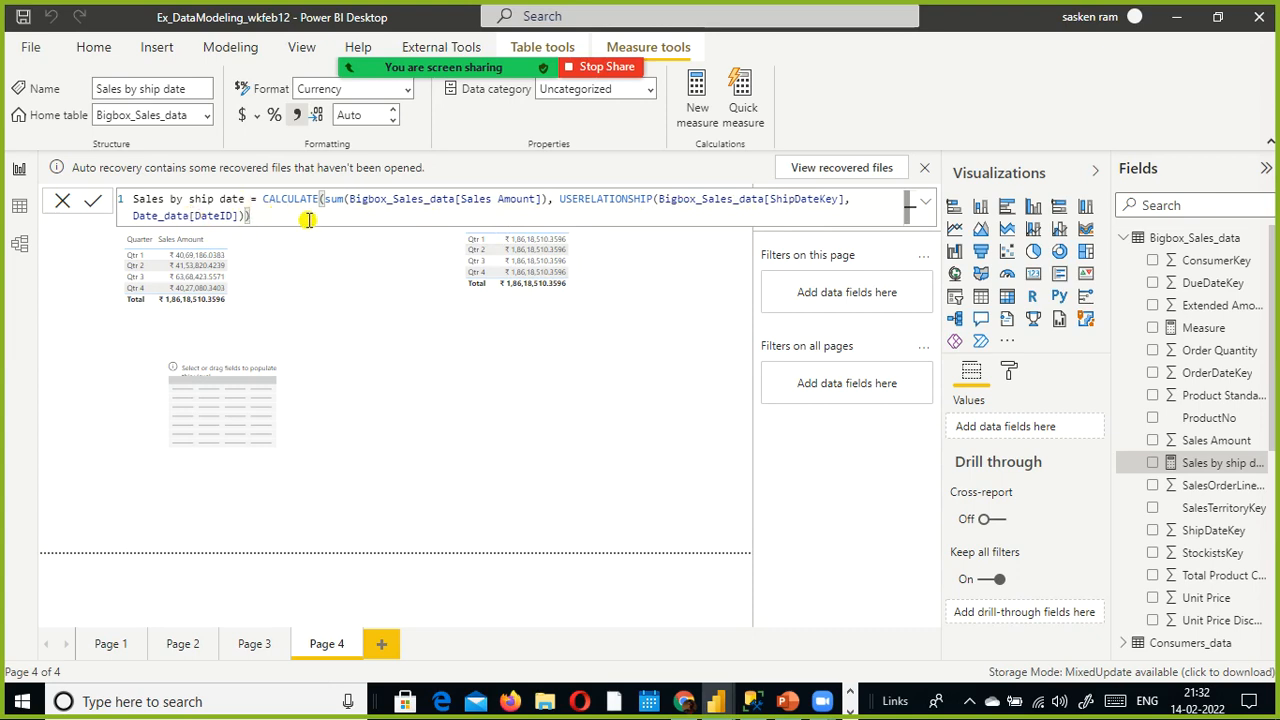
Step: Create a table of Quarter from the Full Date hierarchy in Date_data and place it beside the empty table visual
click(19, 244)
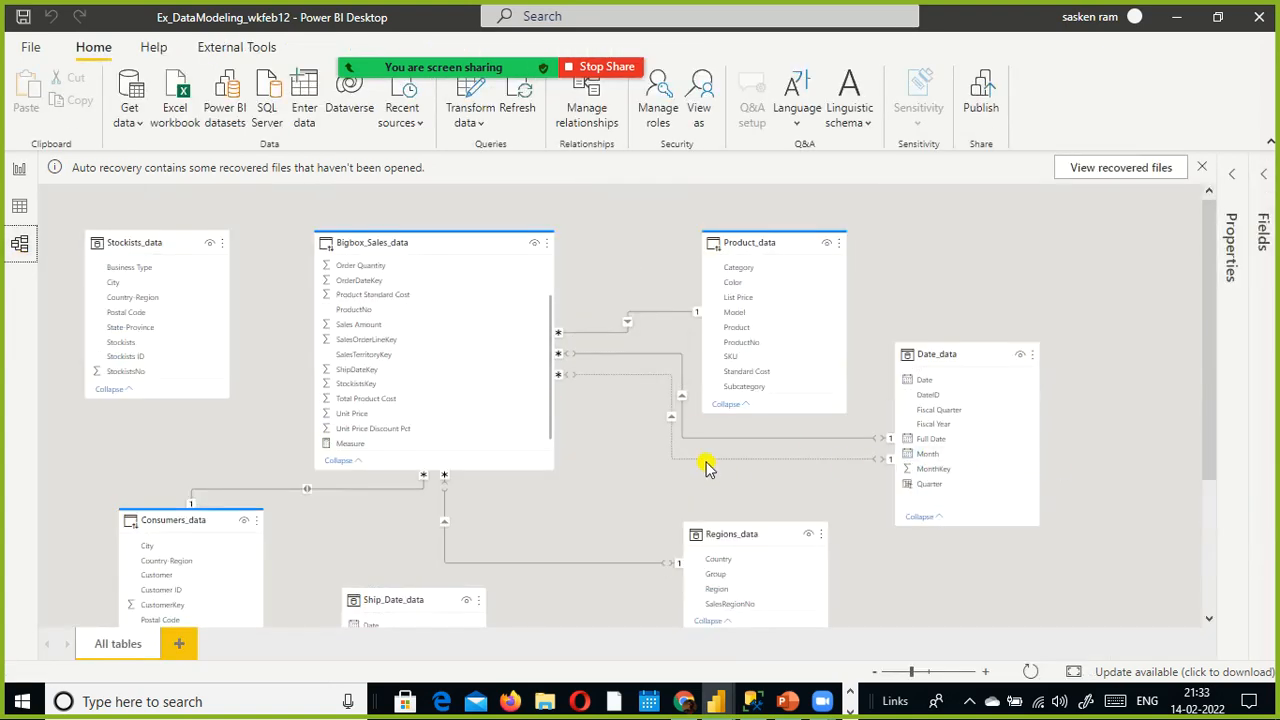
click(21, 172)
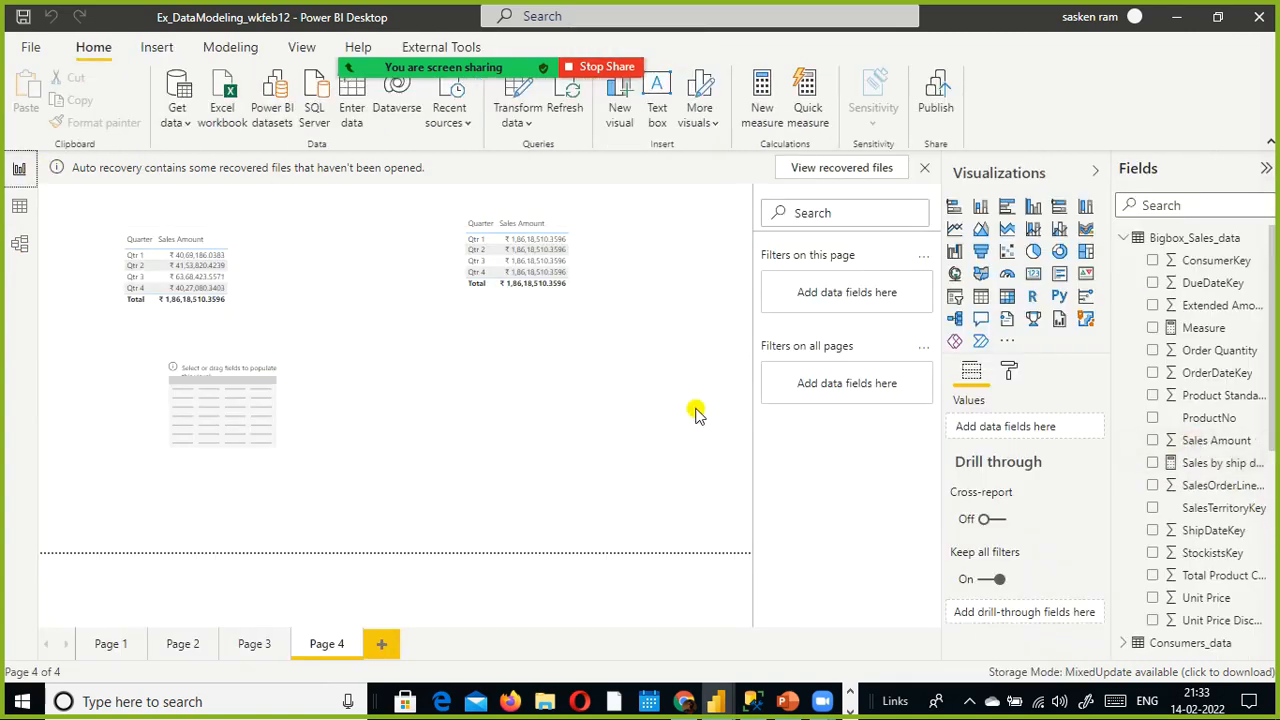
scroll(1240, 440, down, 5)
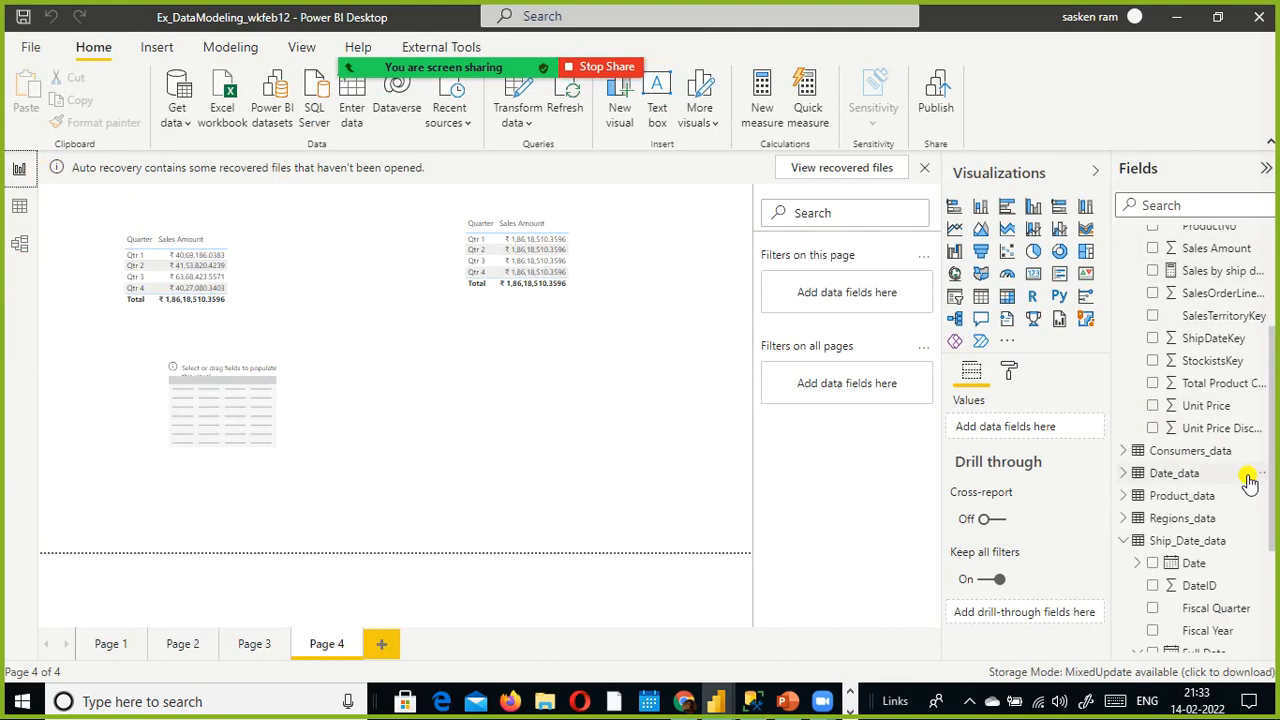
click(1122, 477)
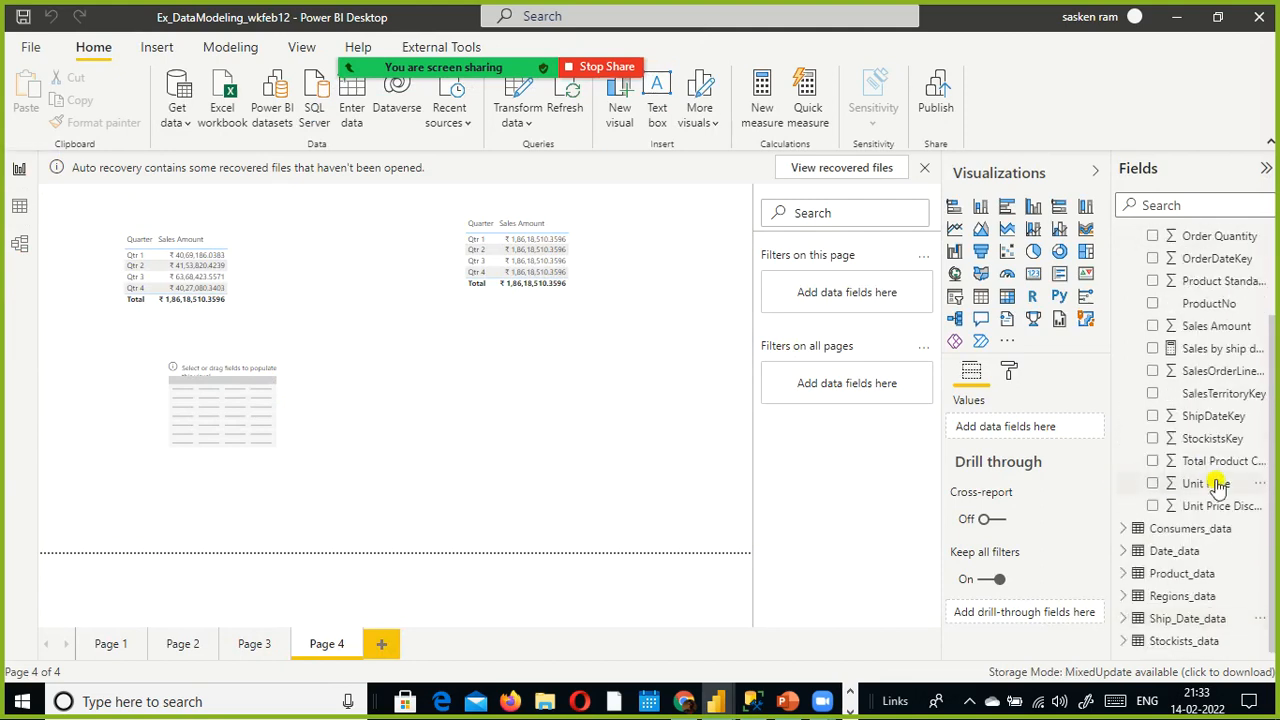
click(1123, 551)
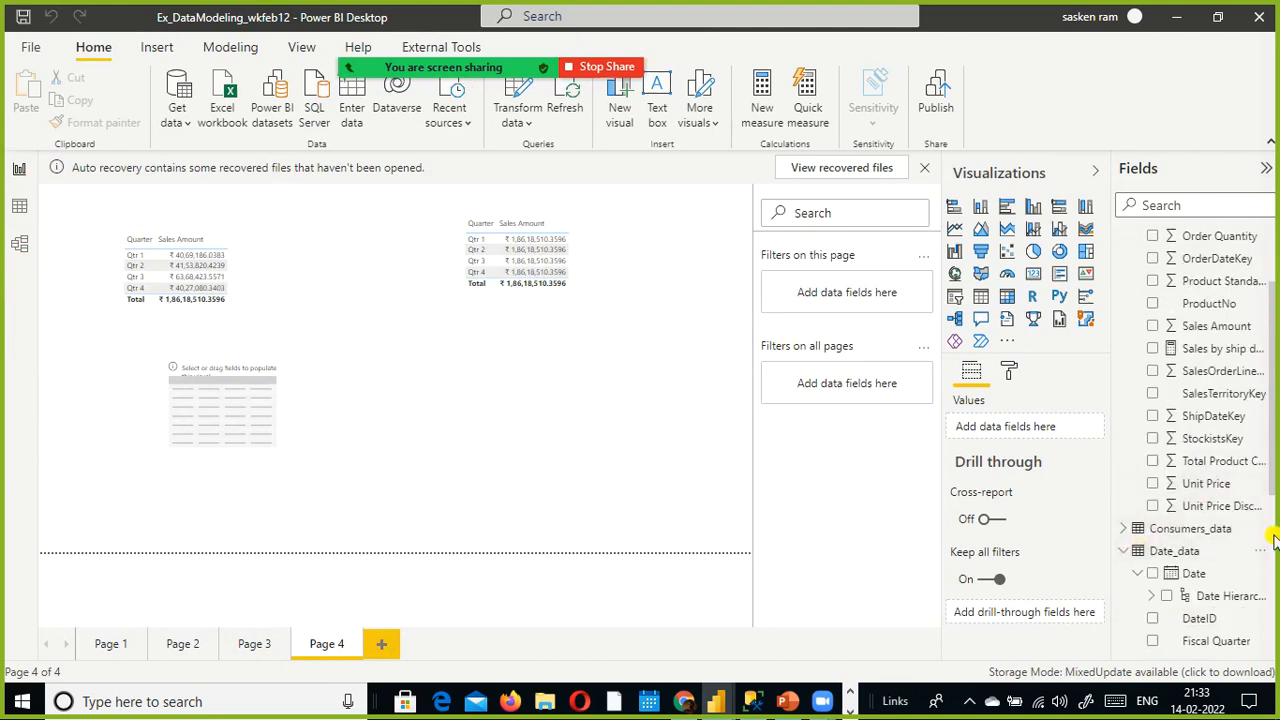
scroll(1160, 580, down, 3)
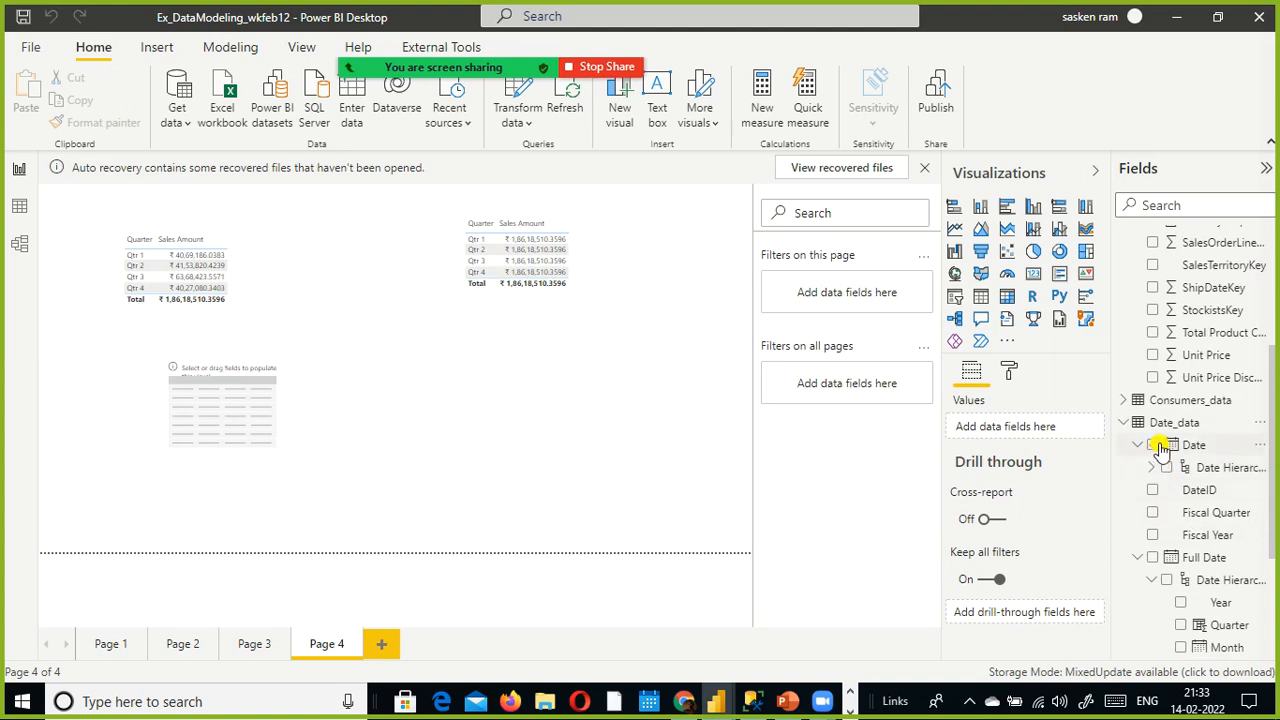
scroll(1150, 480, down, 3)
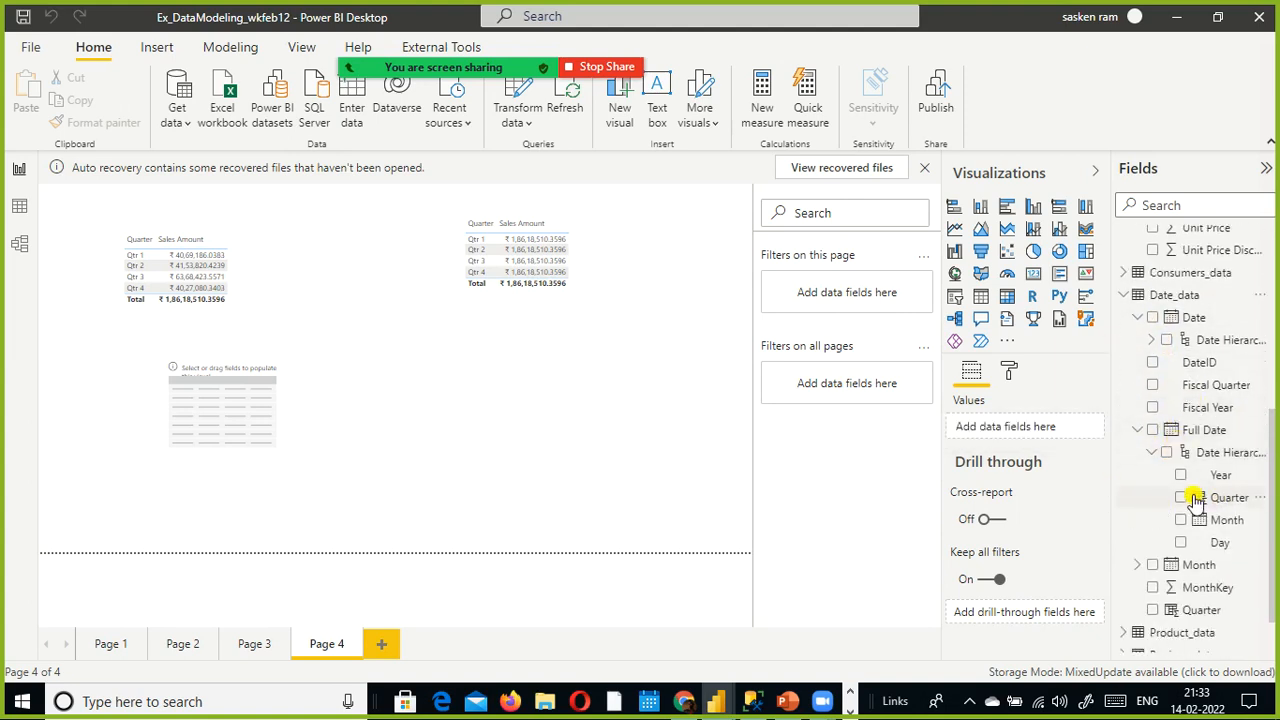
click(1184, 499)
click(1181, 498)
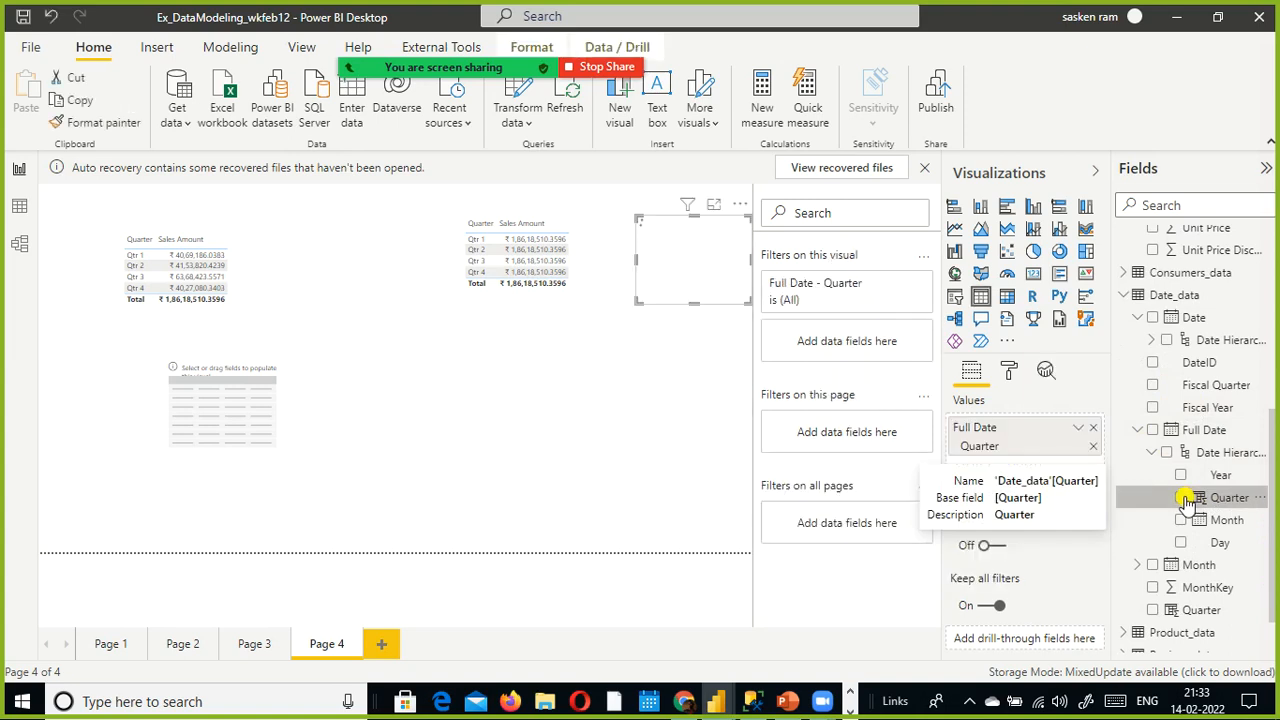
drag(712, 282, 434, 417)
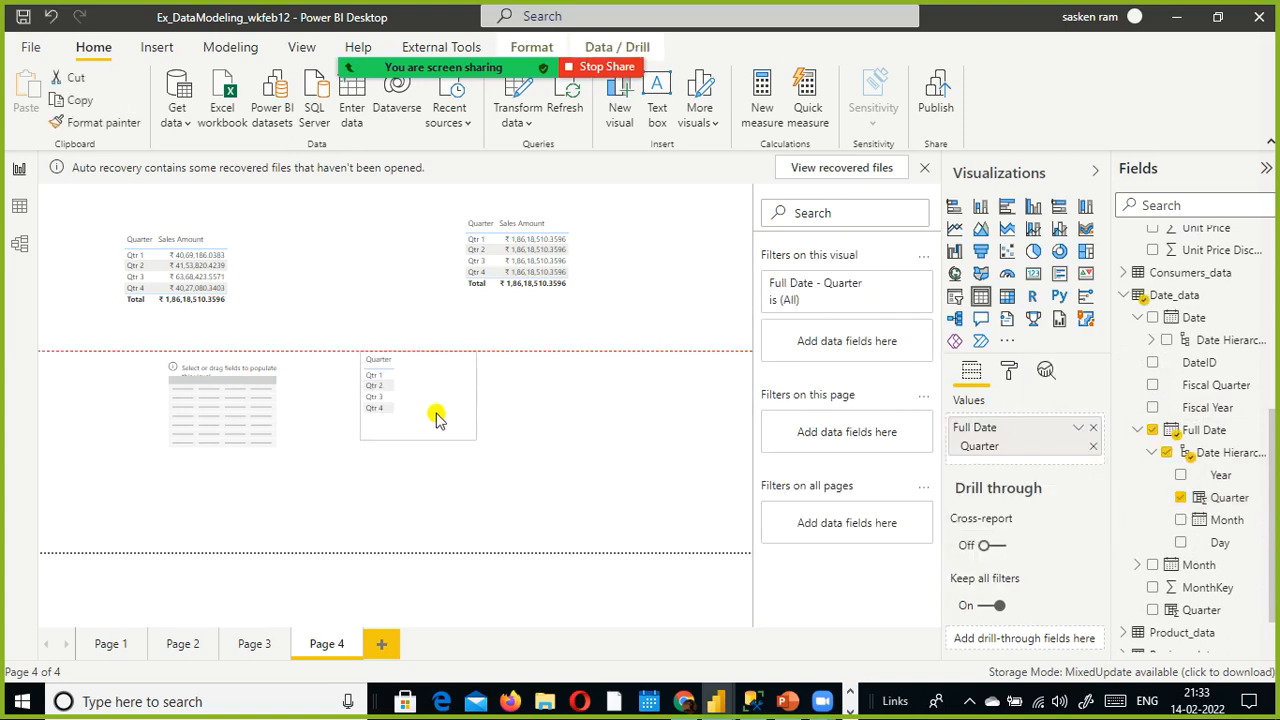
Step: Add Sales Amount and the Sales by ship date measure to the quarter table, widening the visual for the extra column
scroll(1238, 450, up, 5)
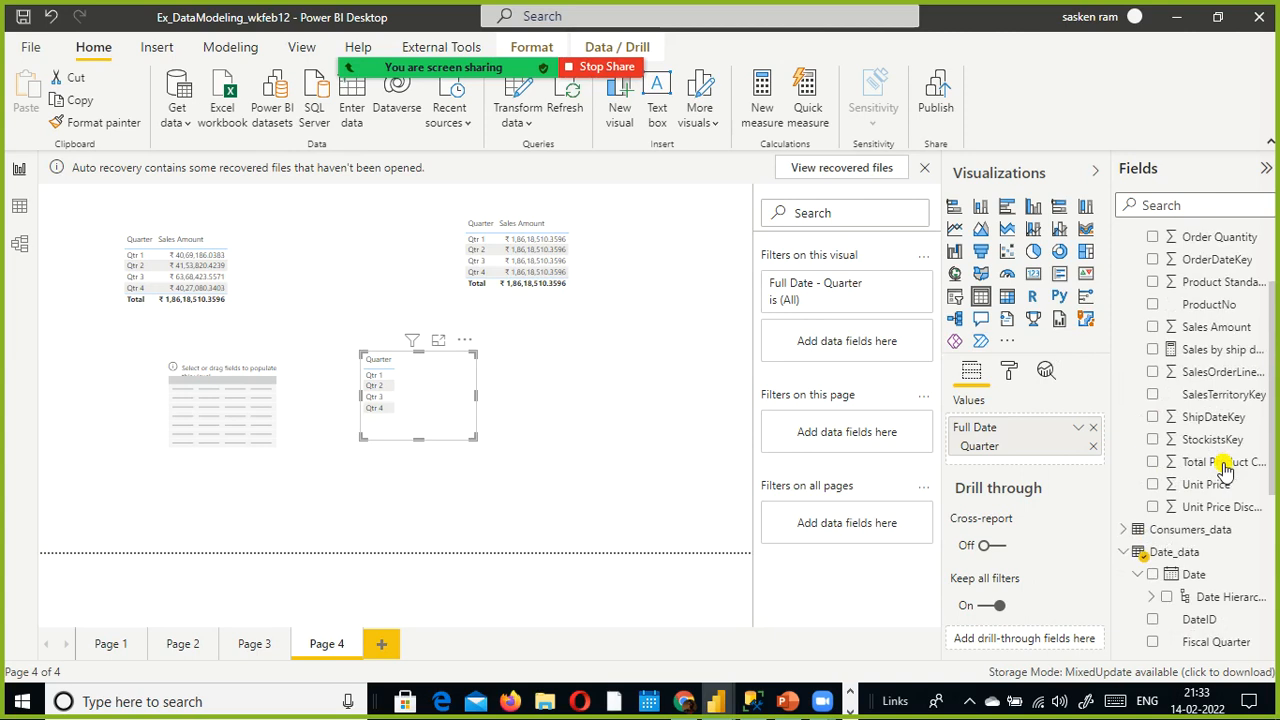
click(1153, 330)
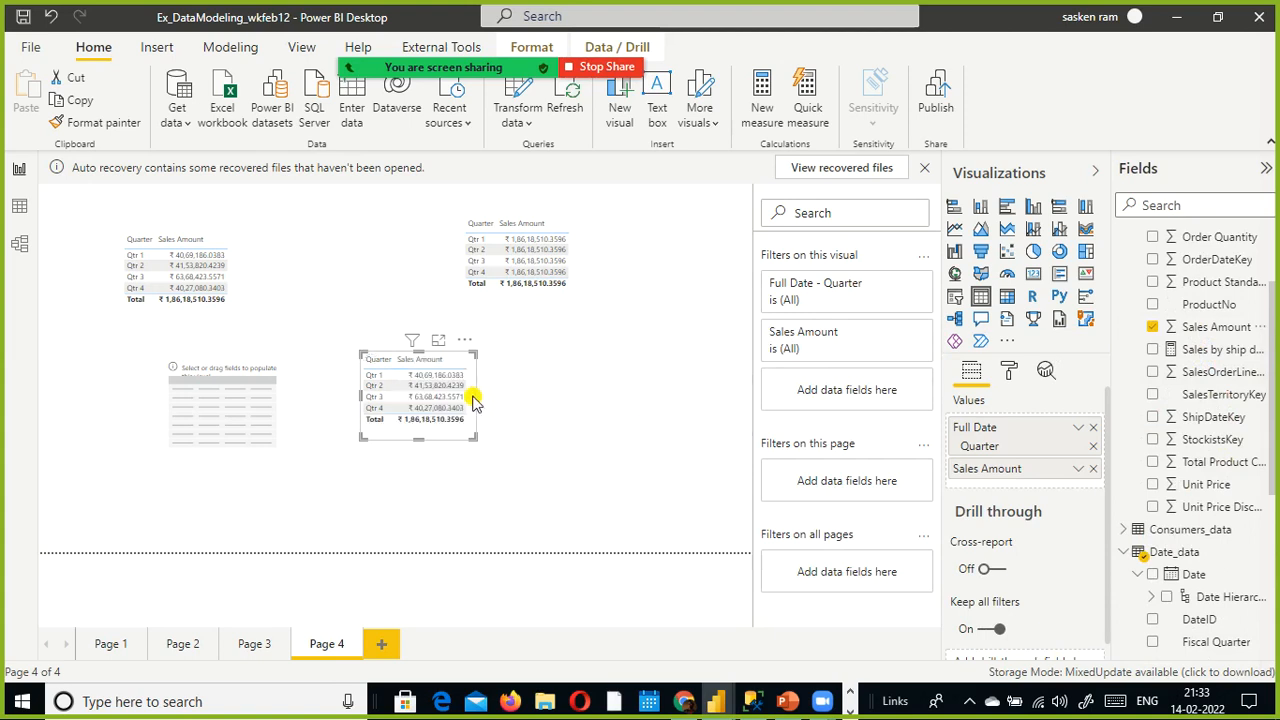
drag(476, 397, 603, 398)
scroll(1240, 450, up, 2)
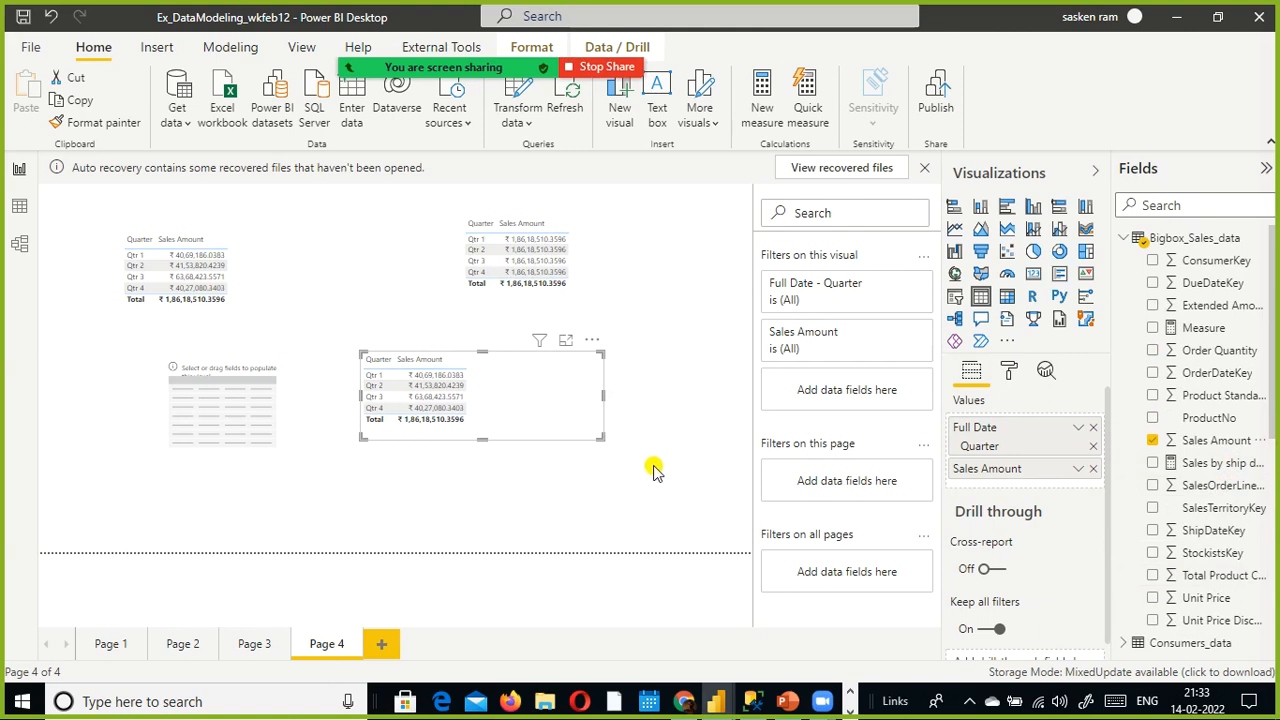
scroll(1192, 518, down, 2)
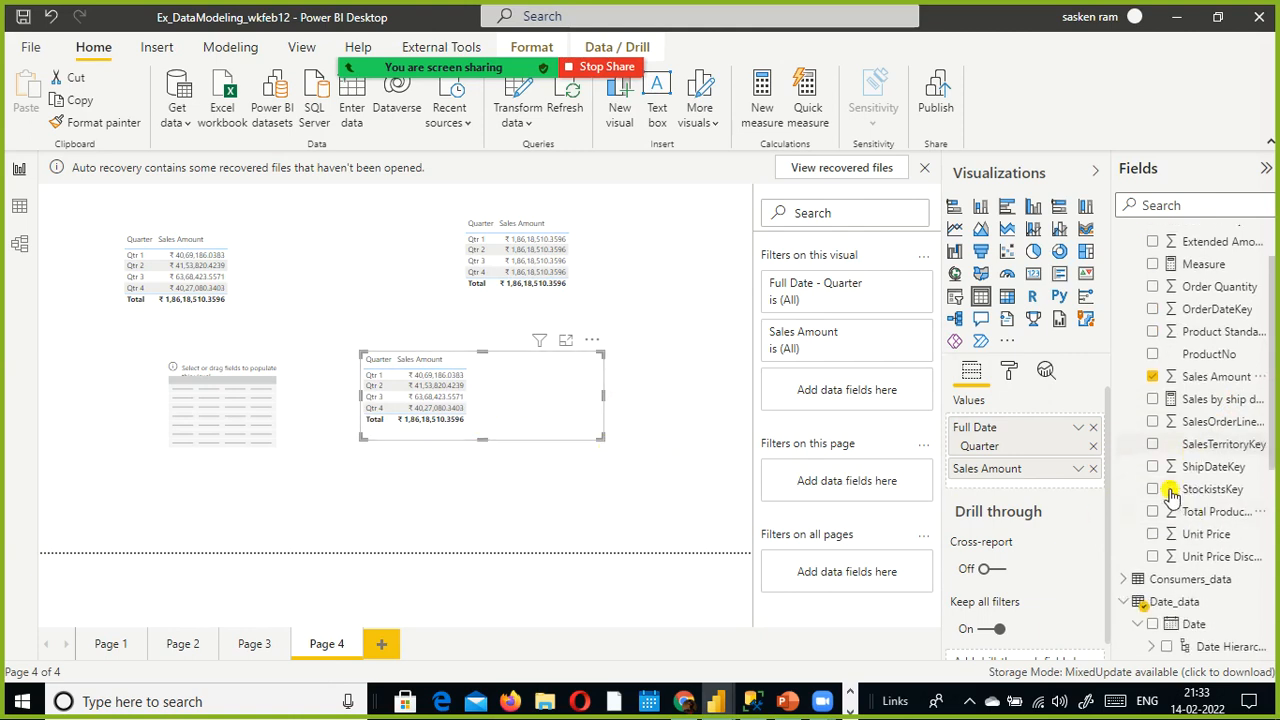
click(1154, 401)
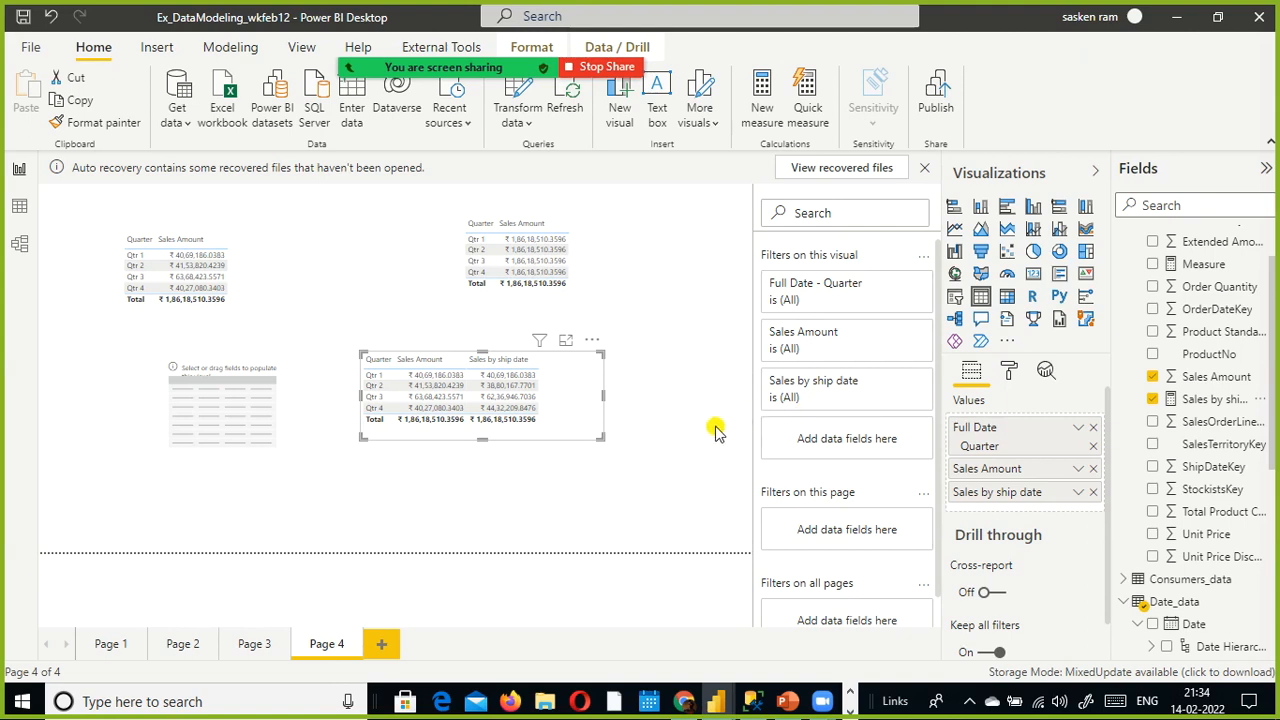
Step: Check the order date and ship date relationships in the model and narrow the quarter table slightly
click(19, 245)
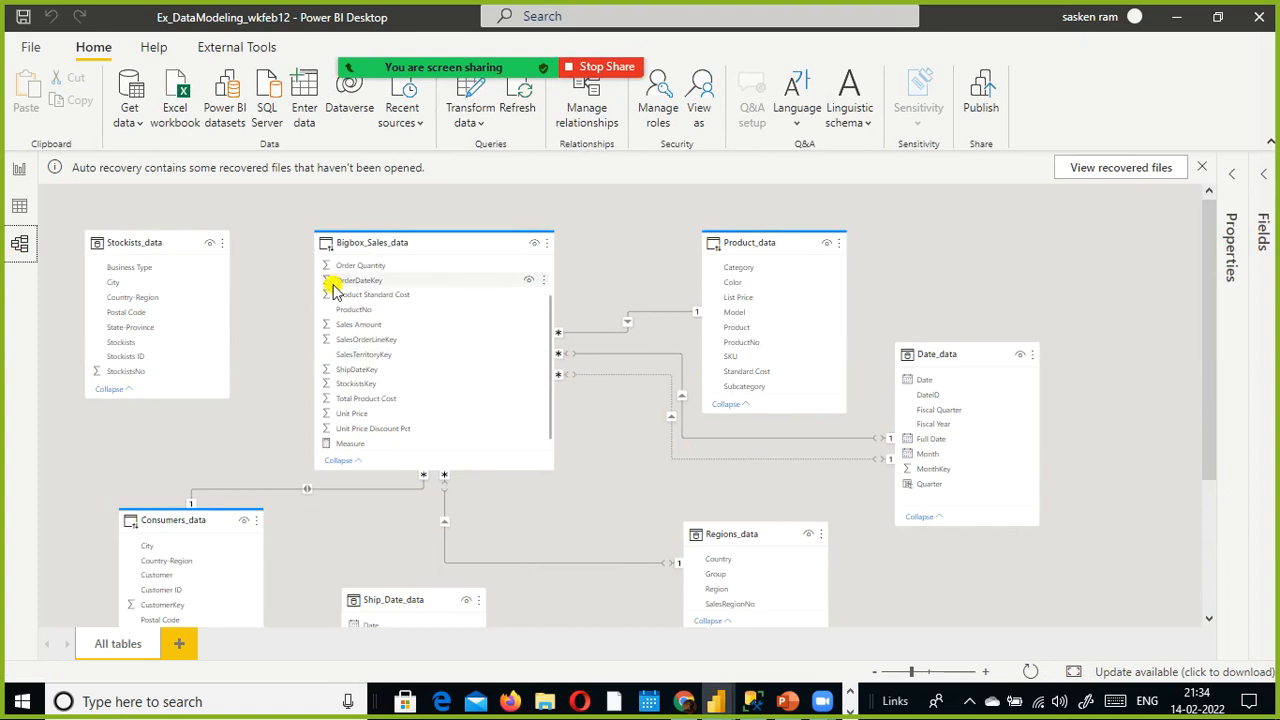
click(19, 169)
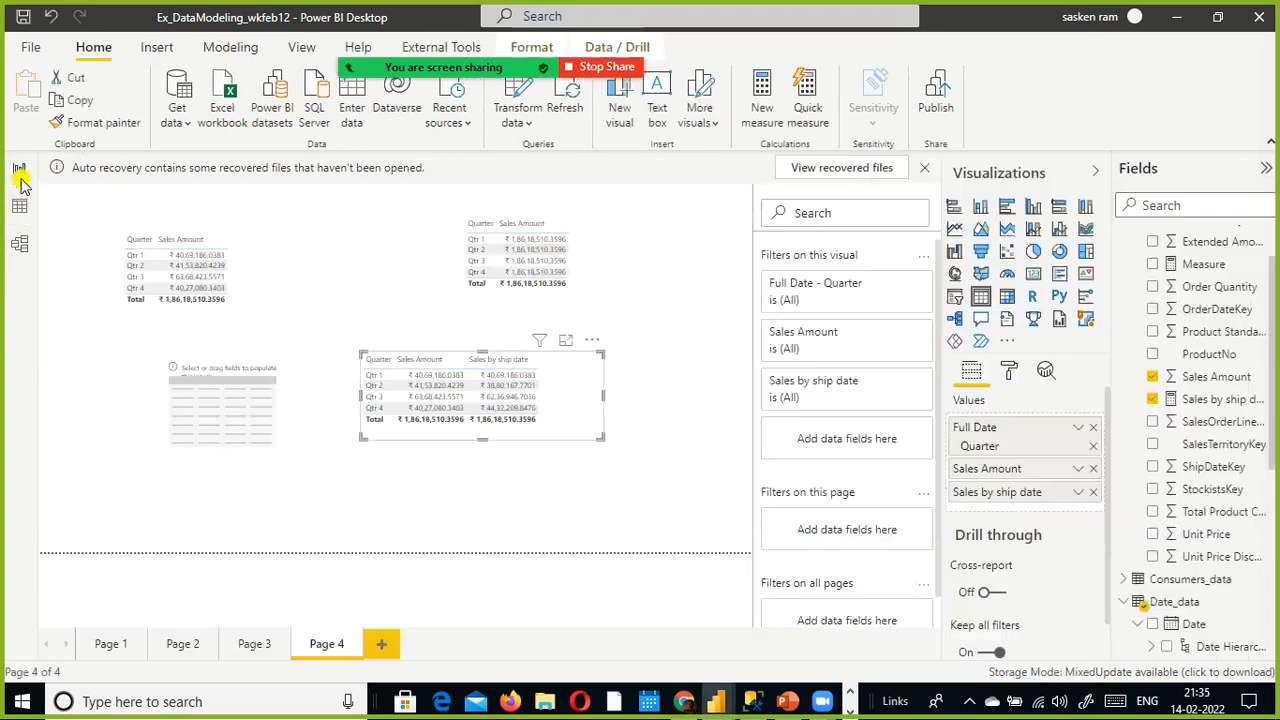
drag(602, 398, 578, 396)
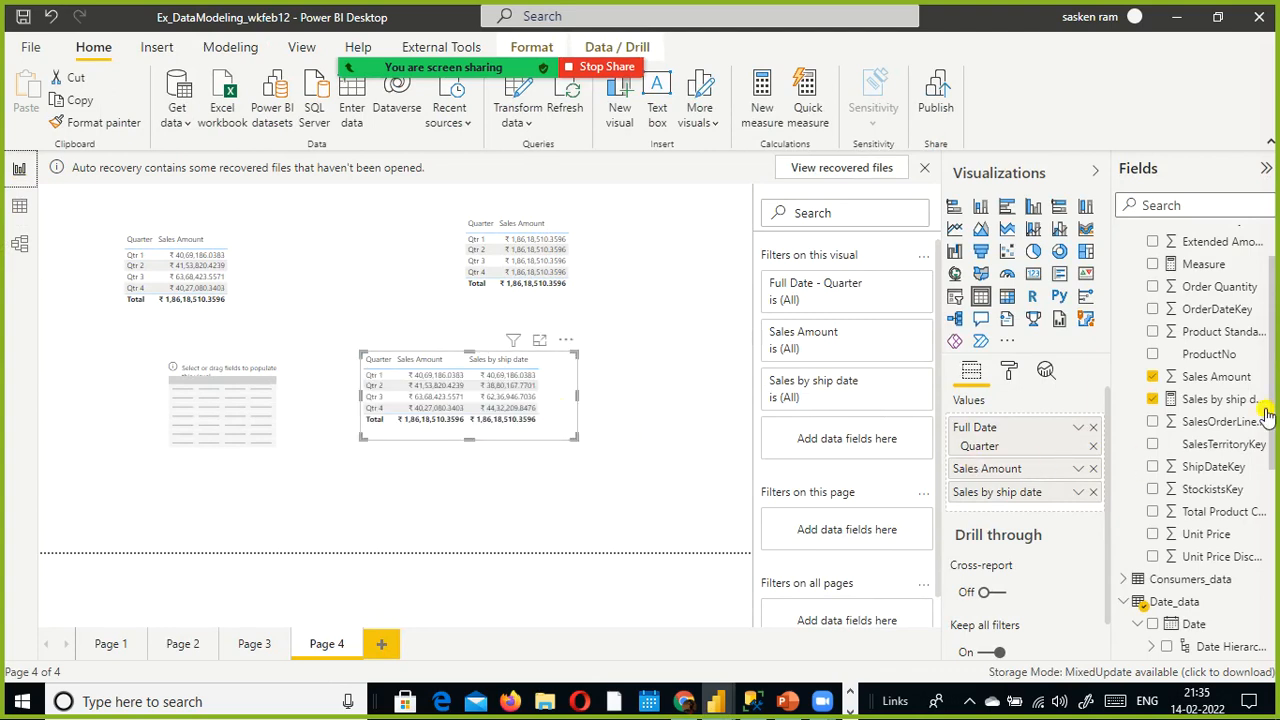
Step: Review the Sales by ship date measure's CALCULATE and USERELATIONSHIP formula, then check the table relationships in the model and return to the report
click(1219, 403)
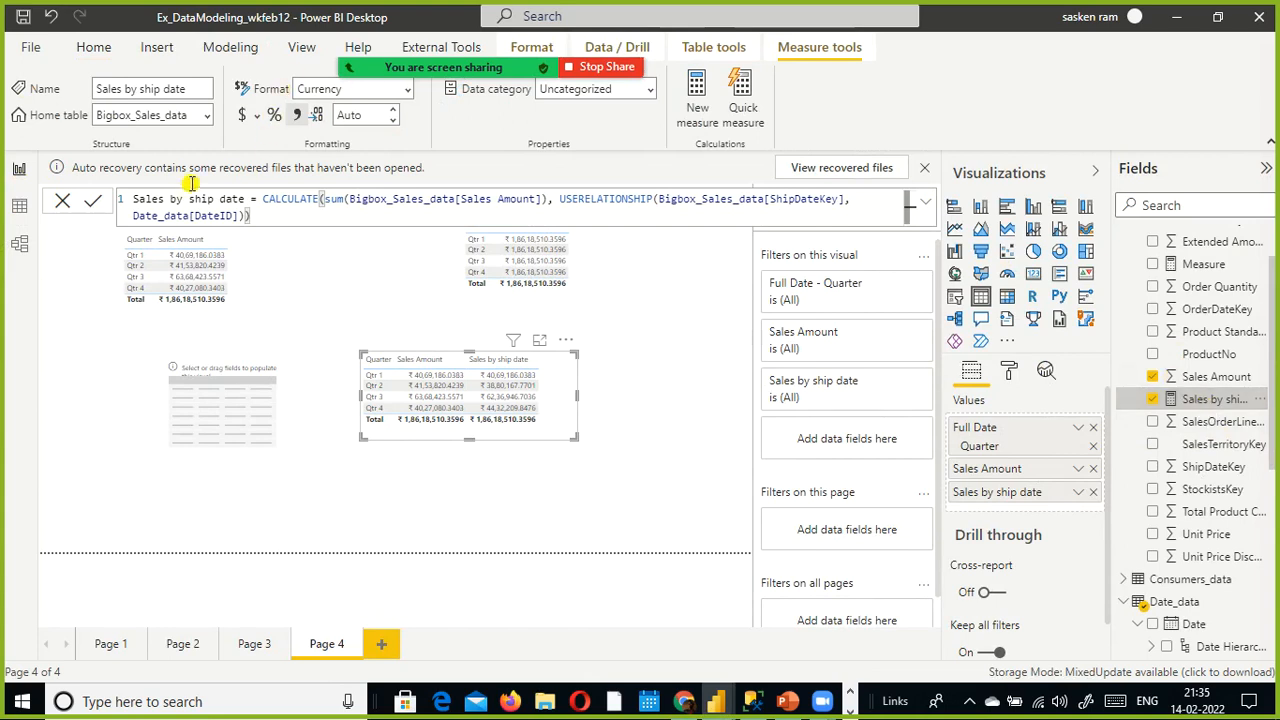
drag(248, 199, 40, 172)
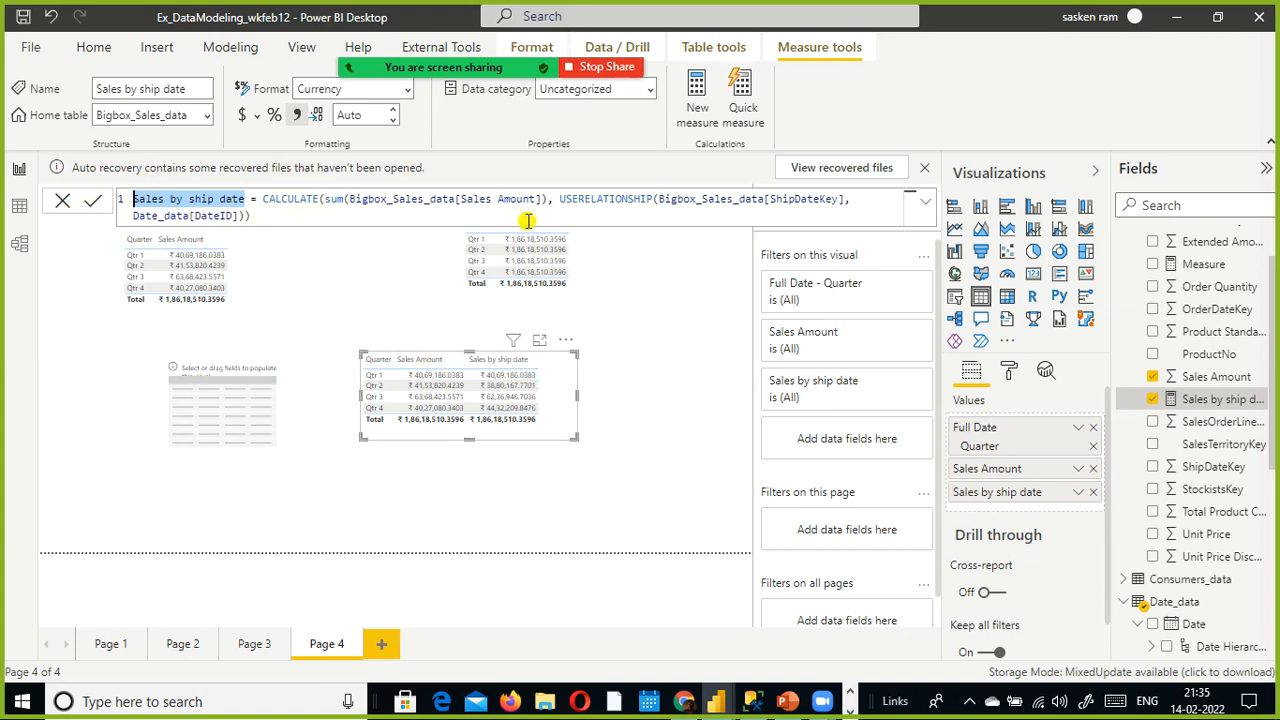
click(318, 201)
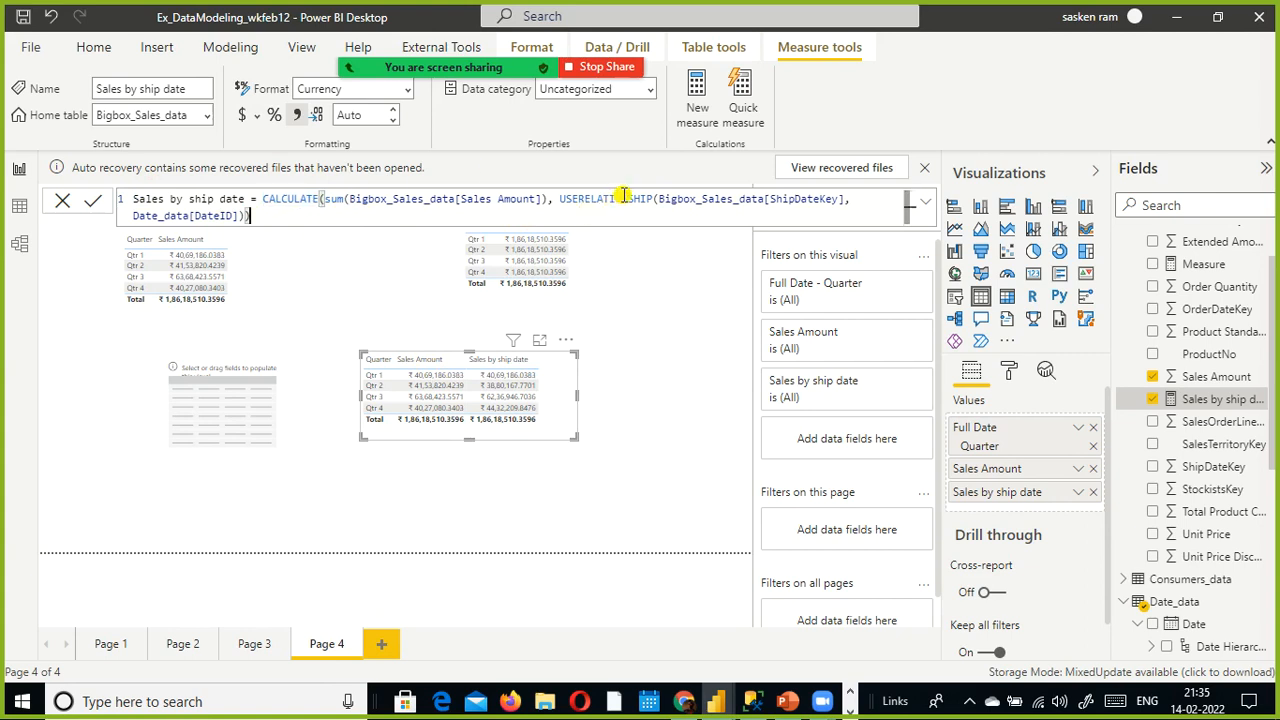
click(487, 199)
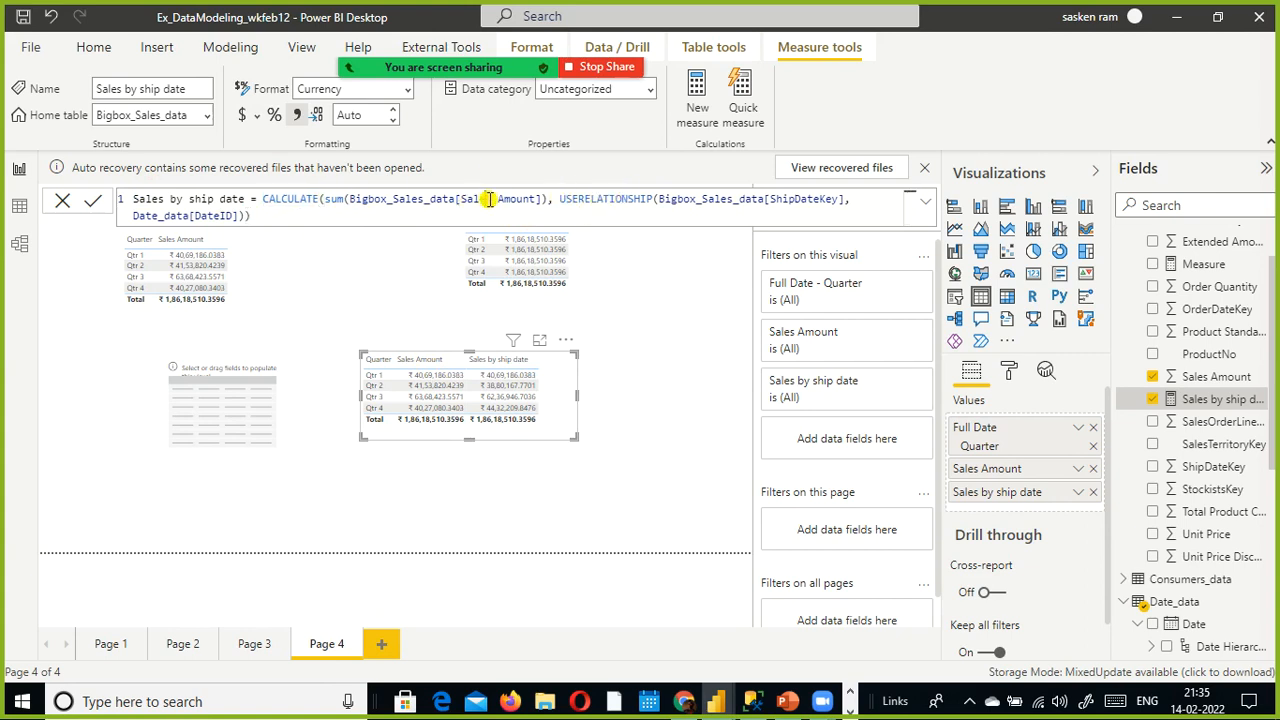
double_click(530, 199)
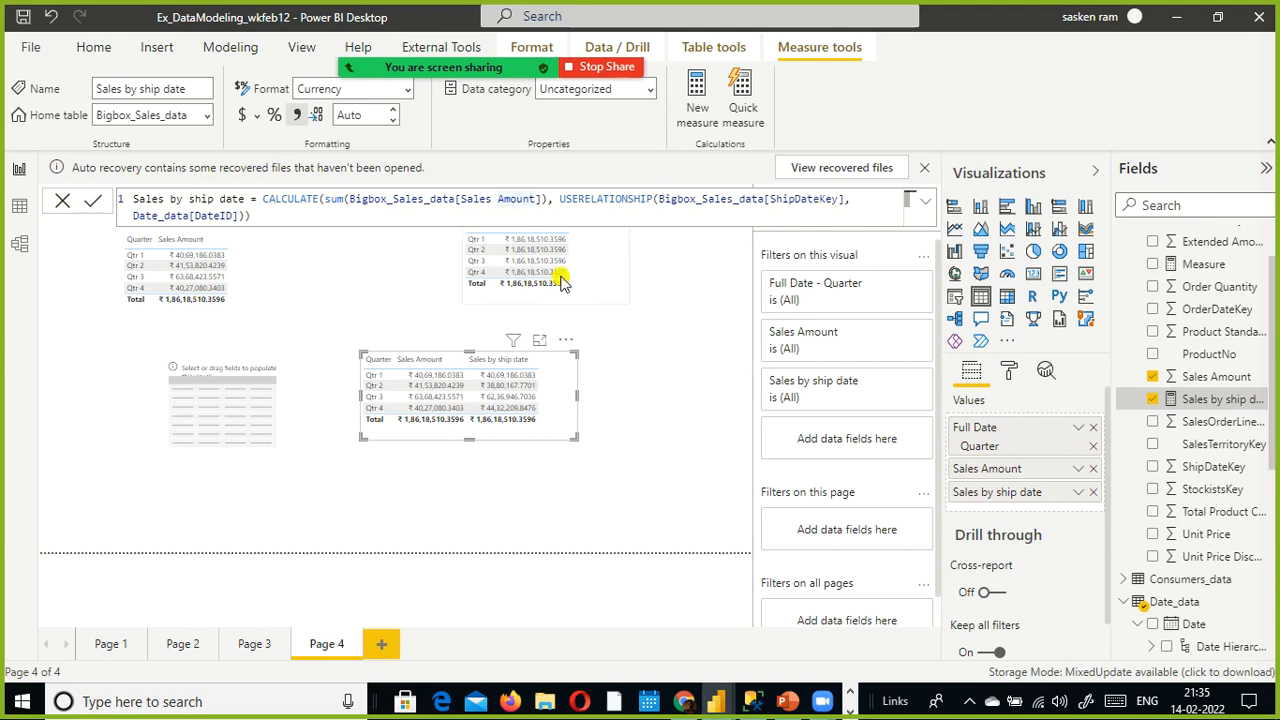
click(61, 203)
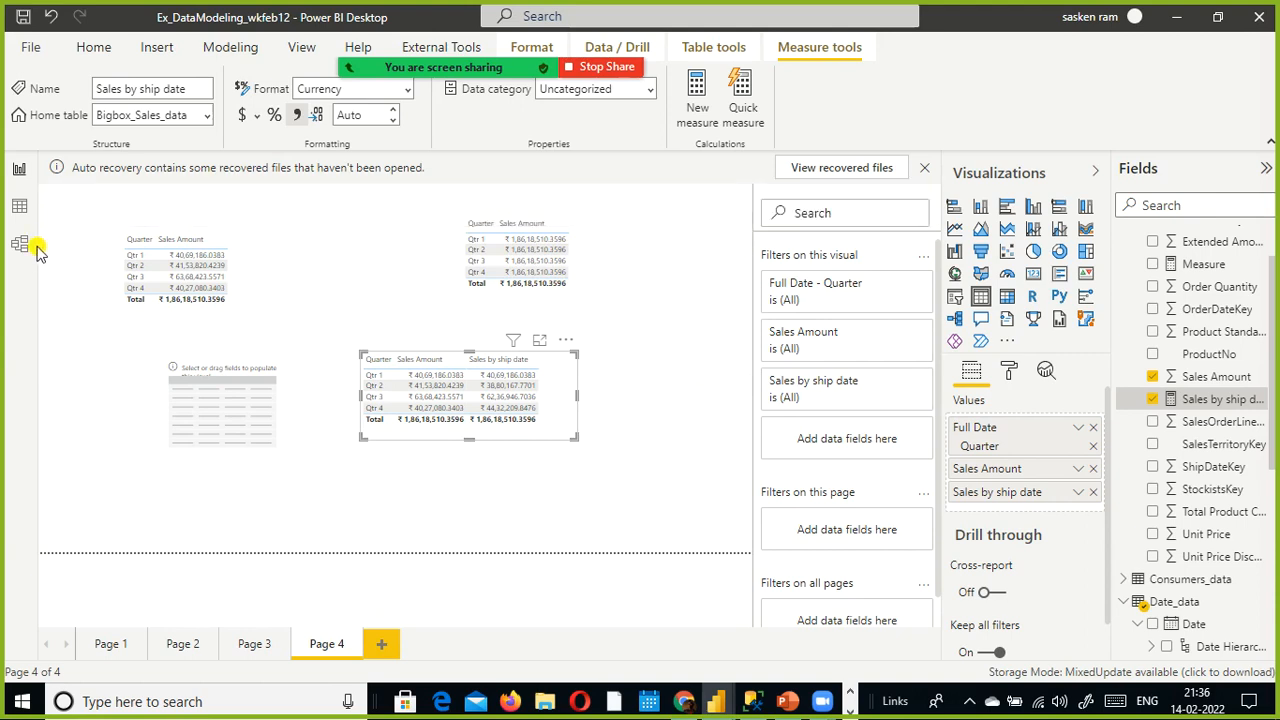
click(19, 243)
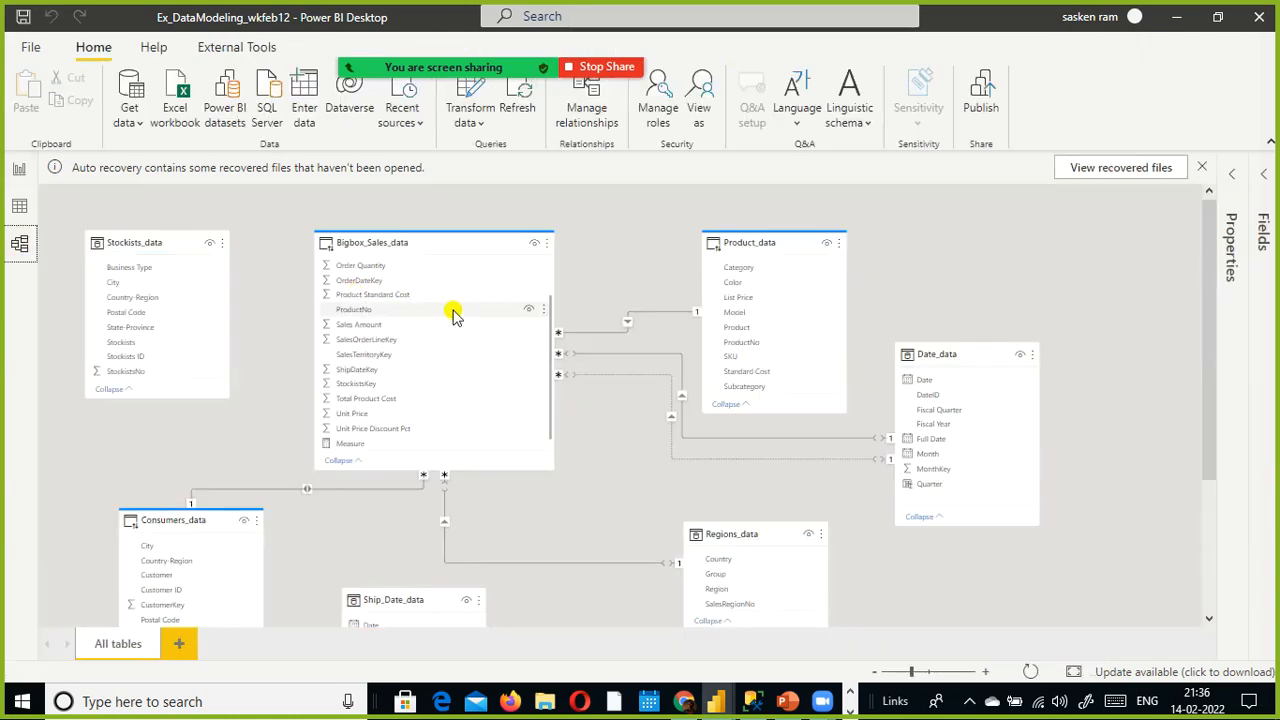
click(19, 170)
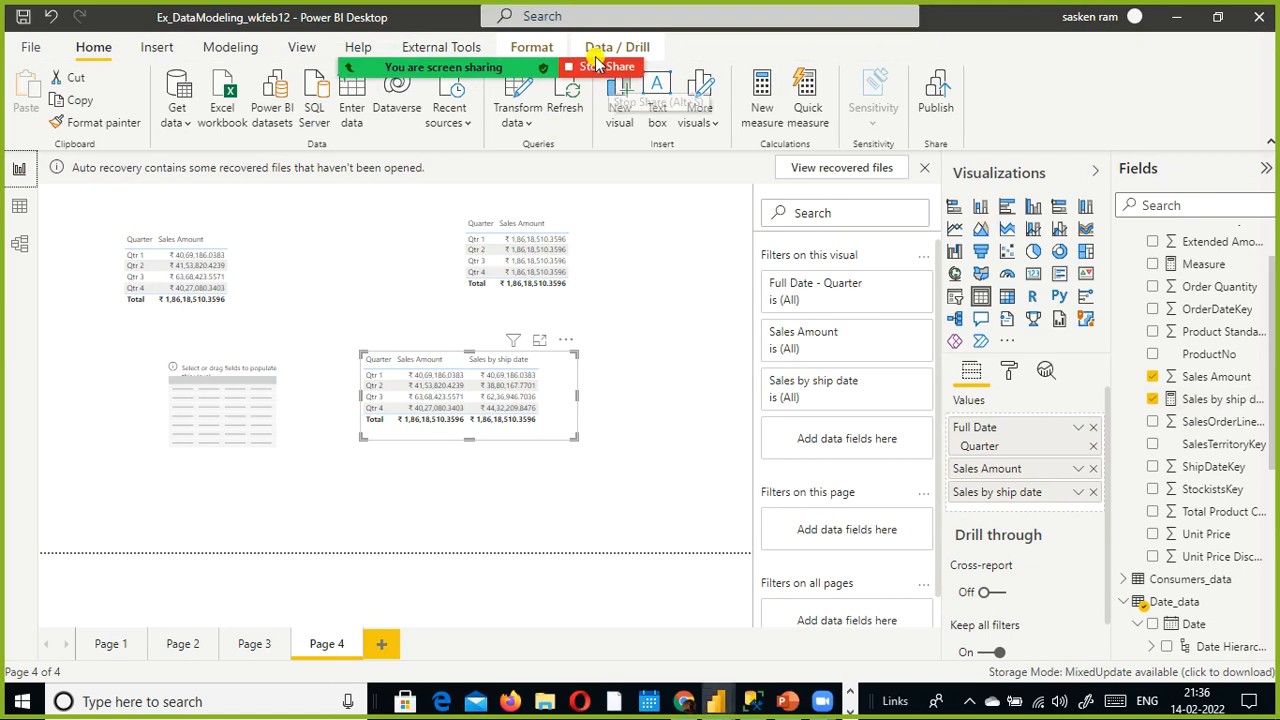
Step: Check the Zoom meeting's participant list and close it
mouse_move(389, 60)
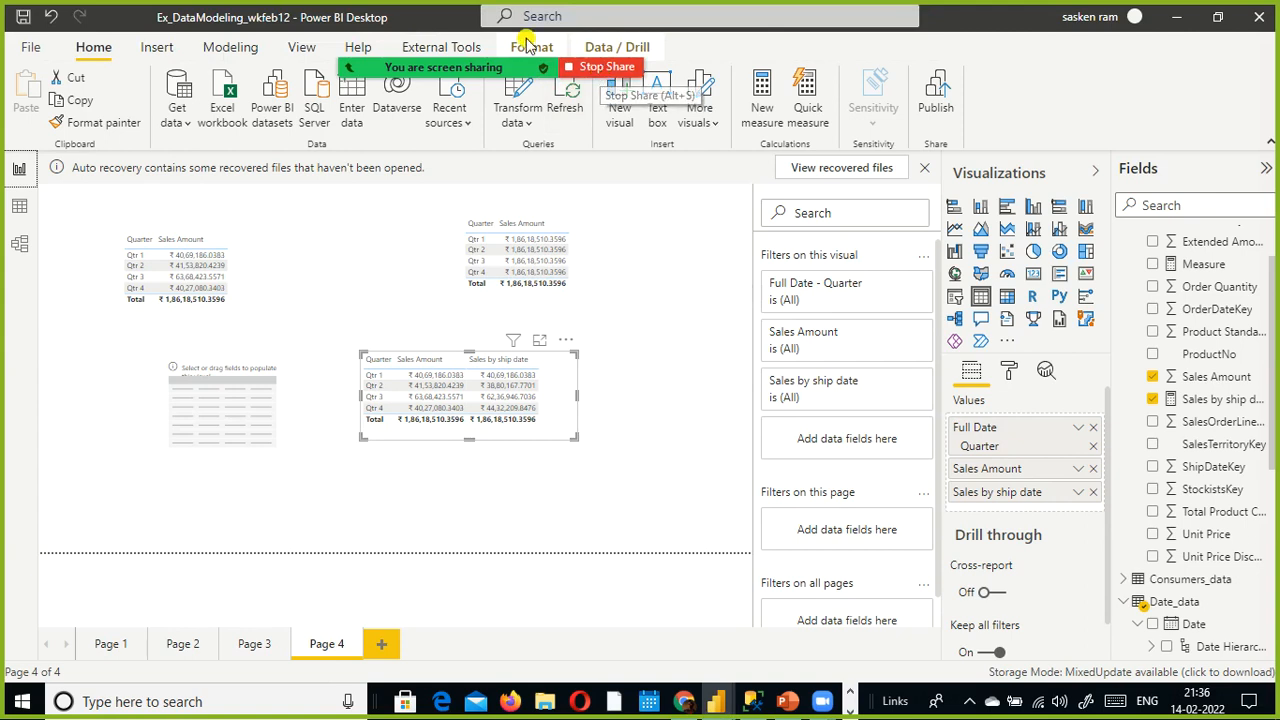
mouse_move(514, 65)
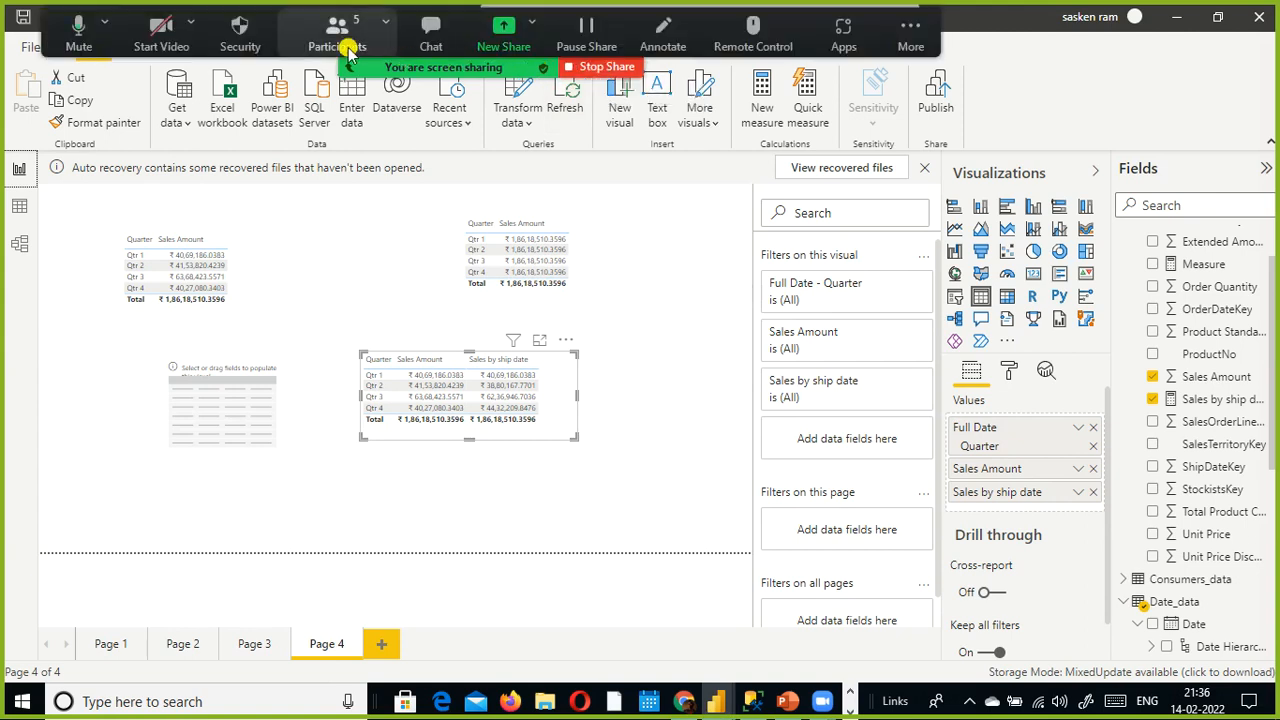
click(348, 47)
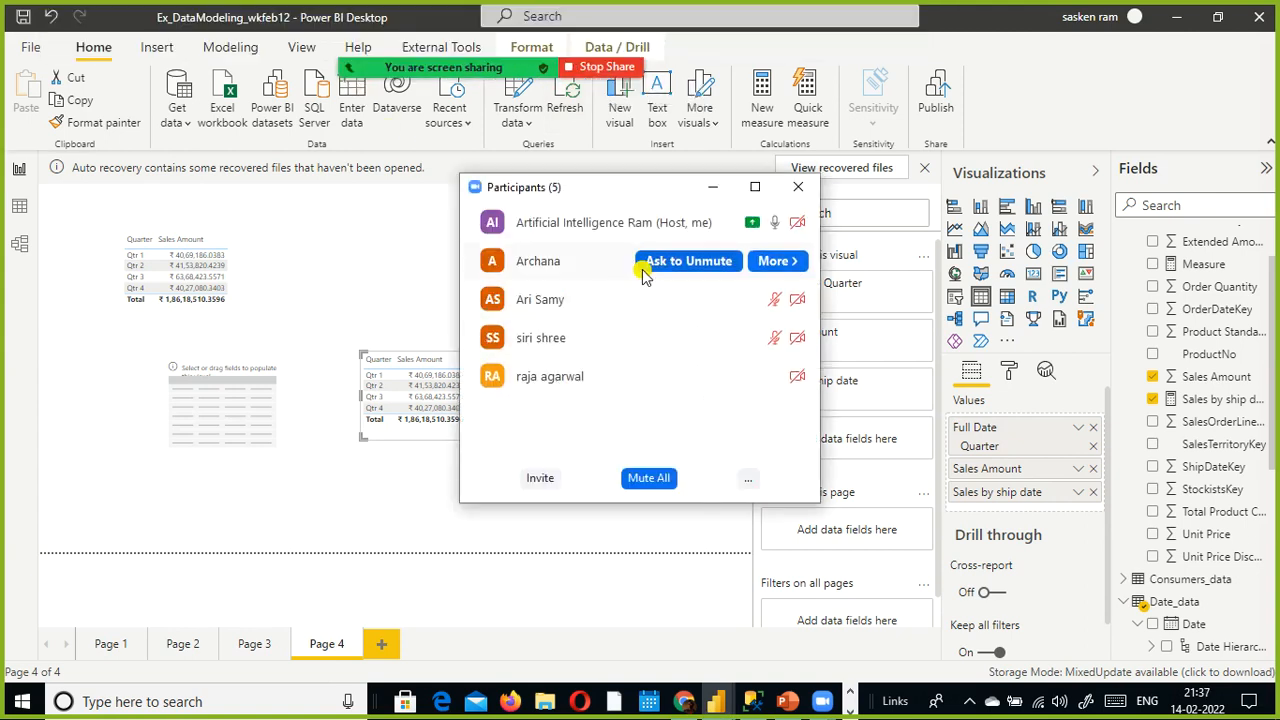
click(798, 187)
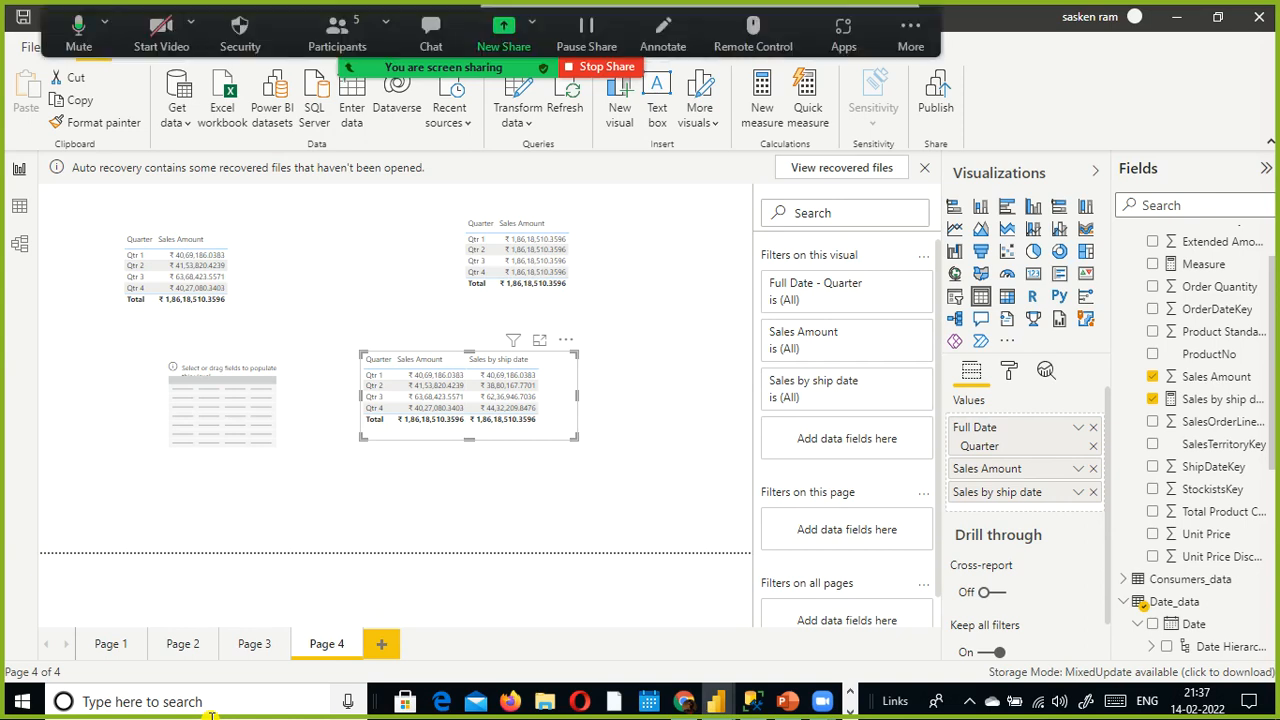
Step: Stop sharing the screen in Zoom and end the meeting
click(580, 74)
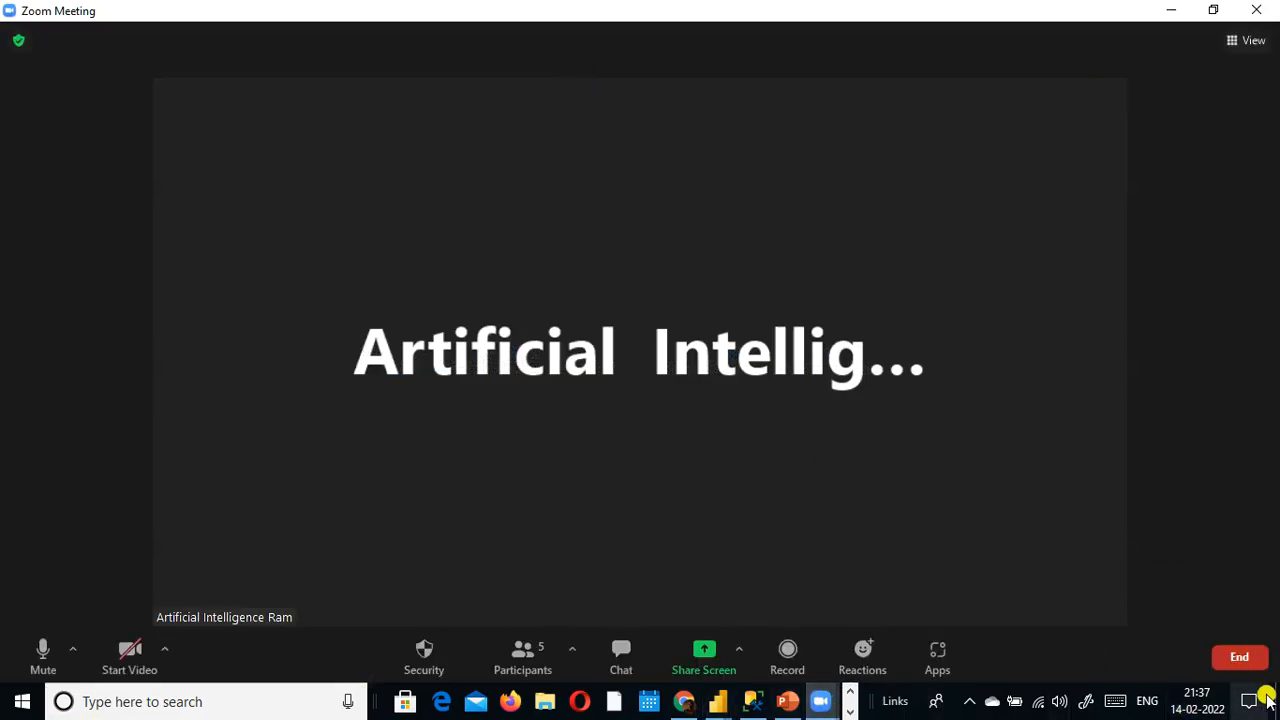
click(1243, 660)
click(1190, 565)
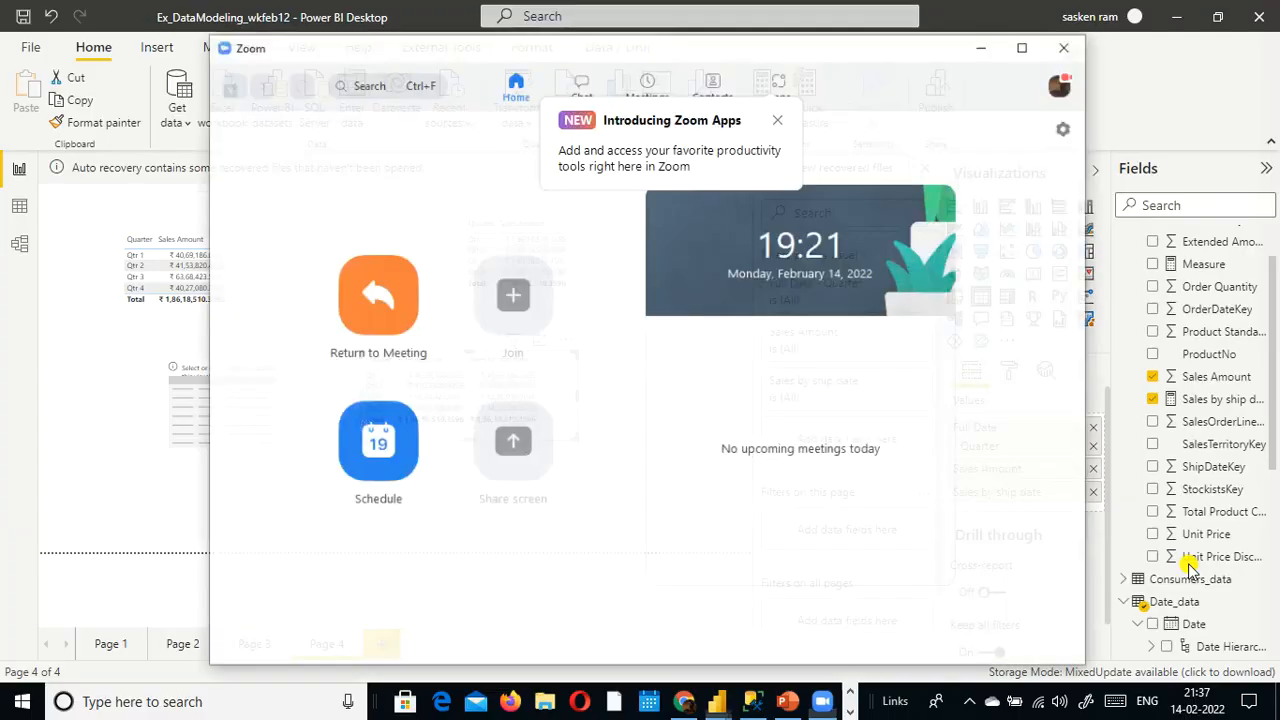